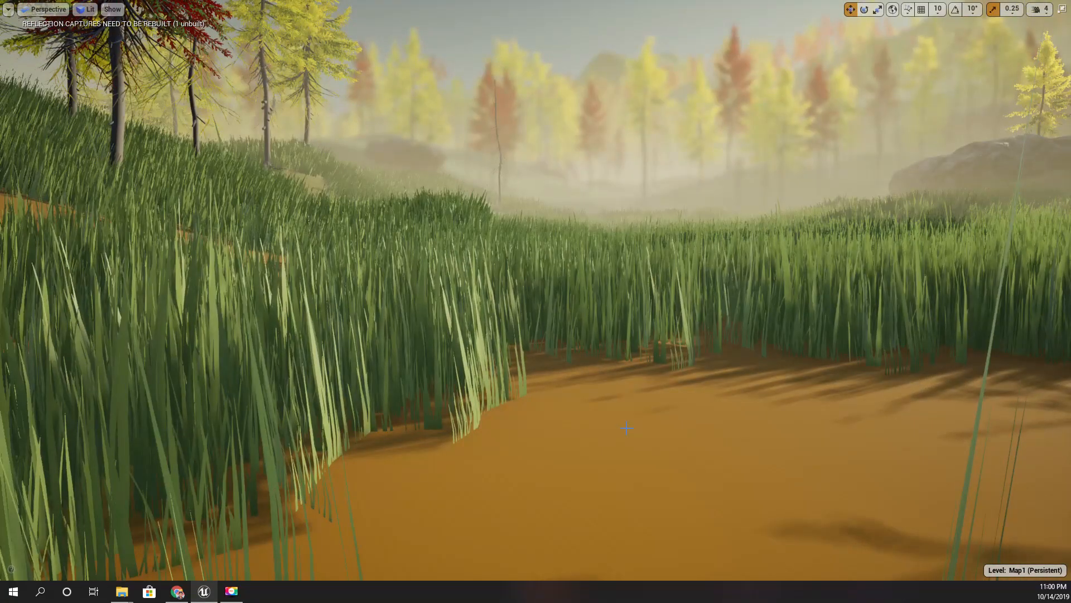
Step: Leave the full-screen level view, then review the grass field, the M_Grass_CelShaded material graph and its material instance
key(F11)
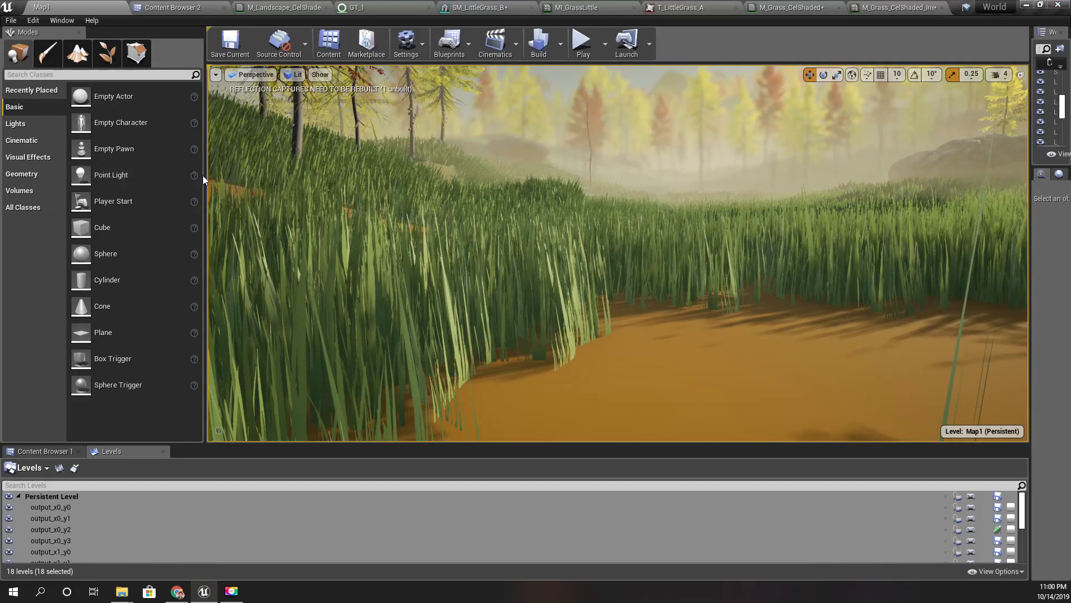
mouse_move(203, 175)
mouse_down()
mouse_move(137, 175)
mouse_move(215, 175)
mouse_up()
right_drag(623, 253, 679, 273)
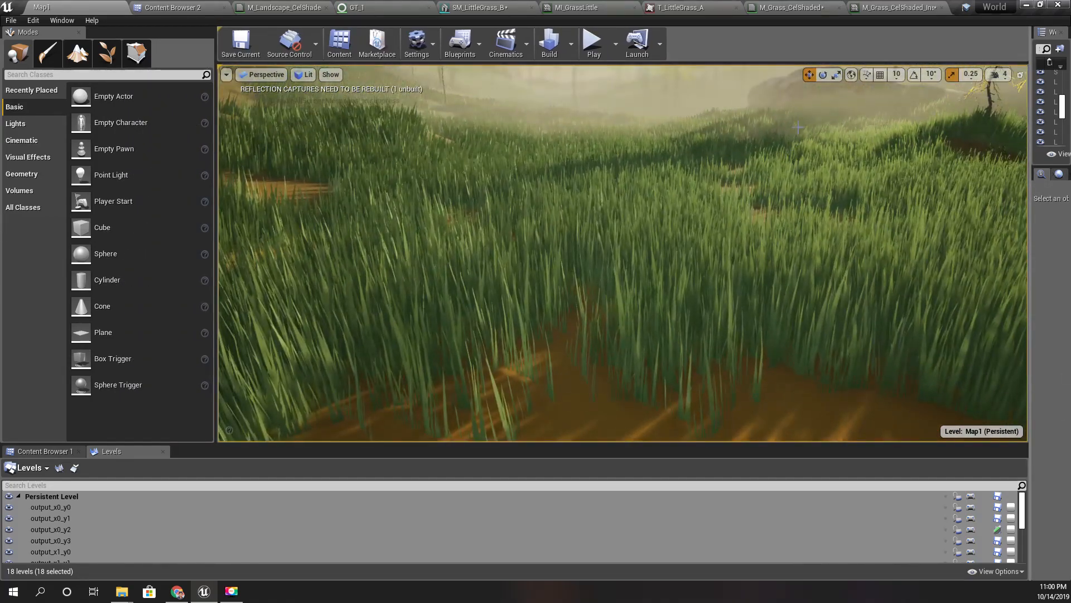
click(794, 7)
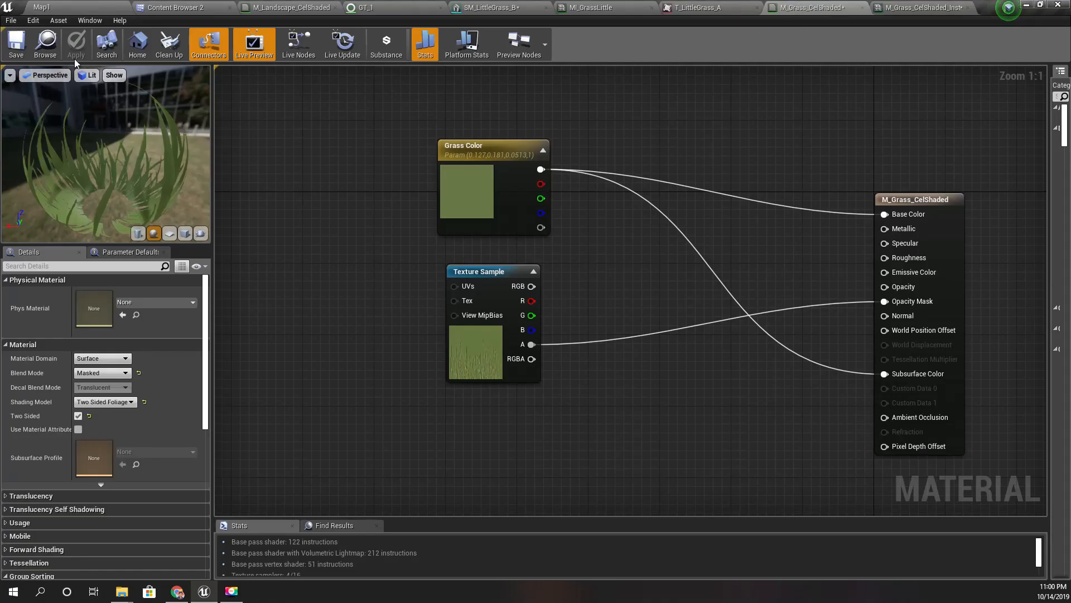
click(926, 8)
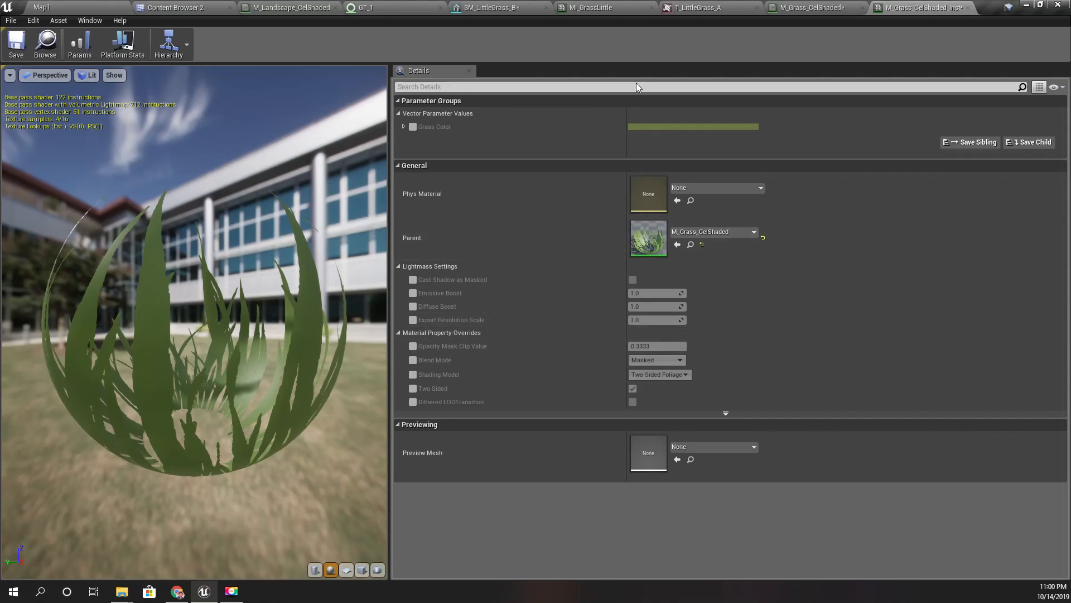
Step: Examine the SM_LittleGrass_B mesh up close and compare it with the level's grass, ending in the M_Grass_CelShaded material graph
click(597, 5)
click(480, 7)
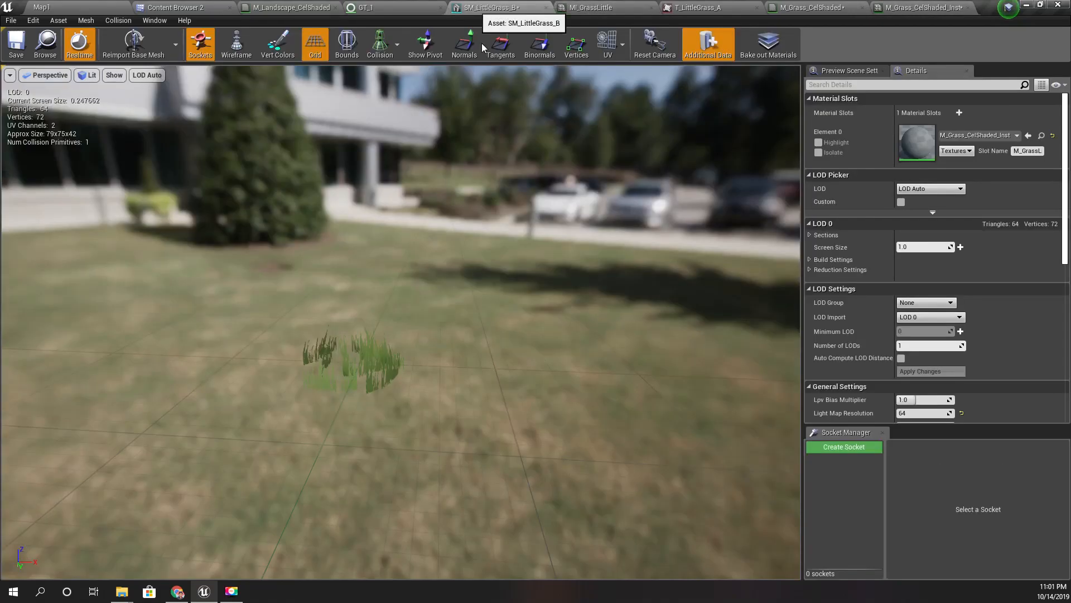
scroll(304, 409, up, 5)
scroll(305, 410, down, 4)
right_drag(306, 411, 266, 418)
scroll(309, 412, up, 4)
middle_drag(309, 413, 352, 505)
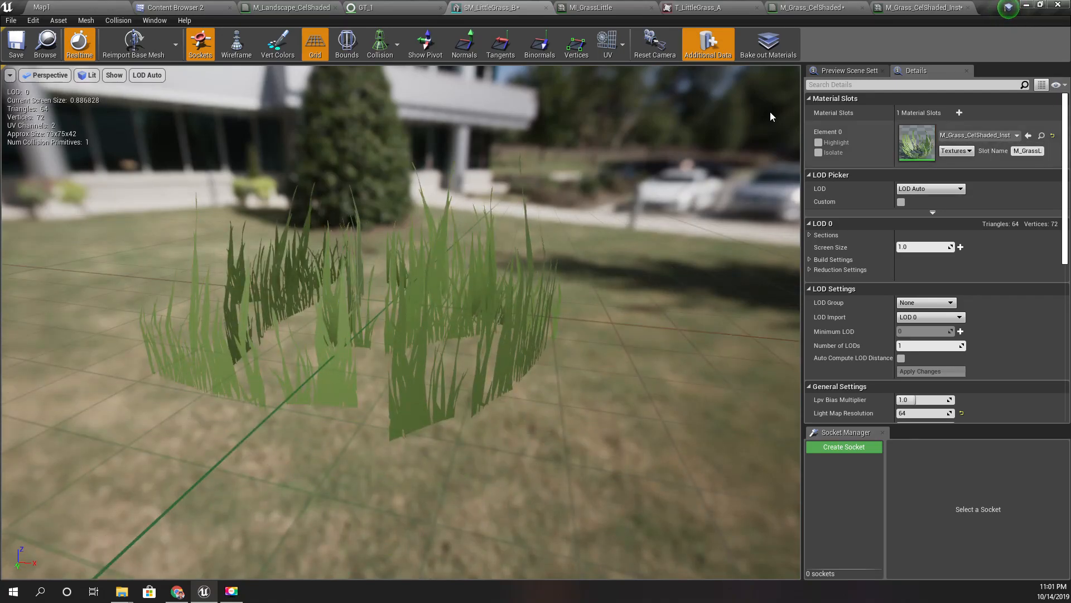
click(67, 6)
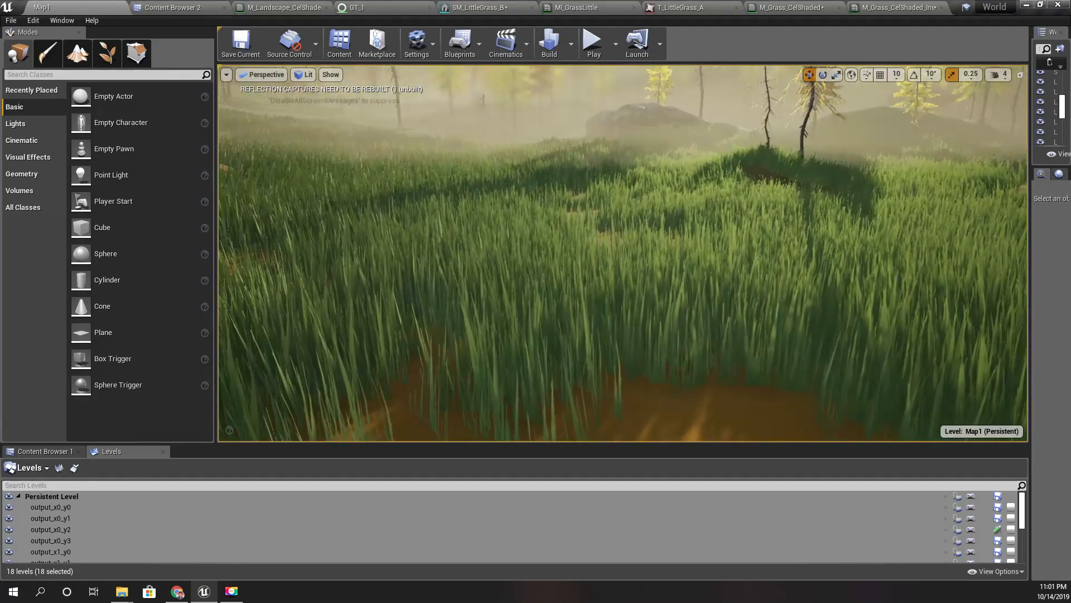
click(803, 5)
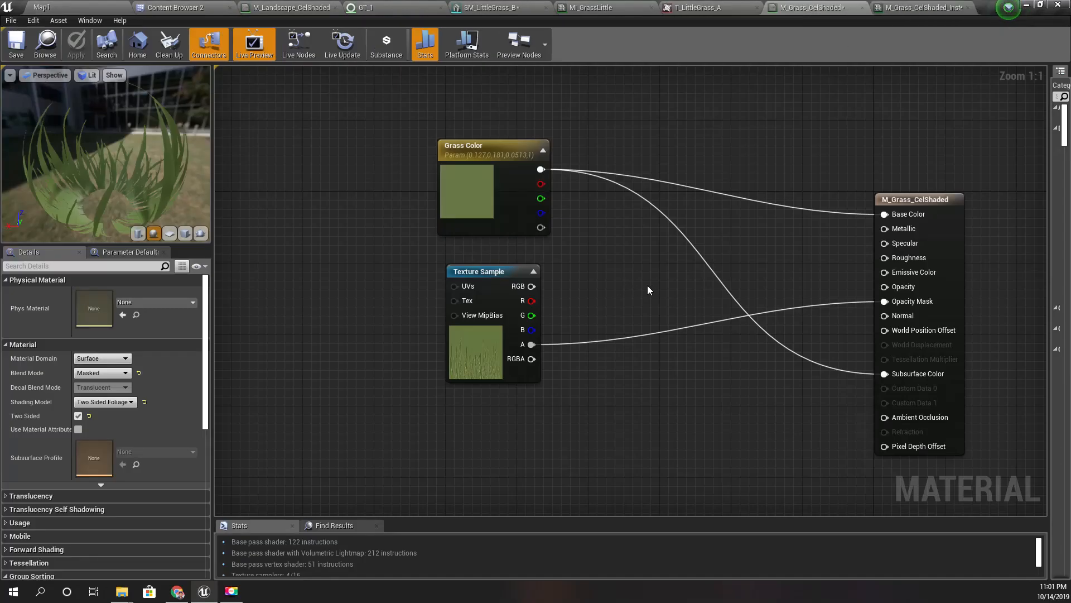
right_drag(338, 162, 420, 208)
drag(420, 205, 486, 260)
right_drag(651, 342, 510, 236)
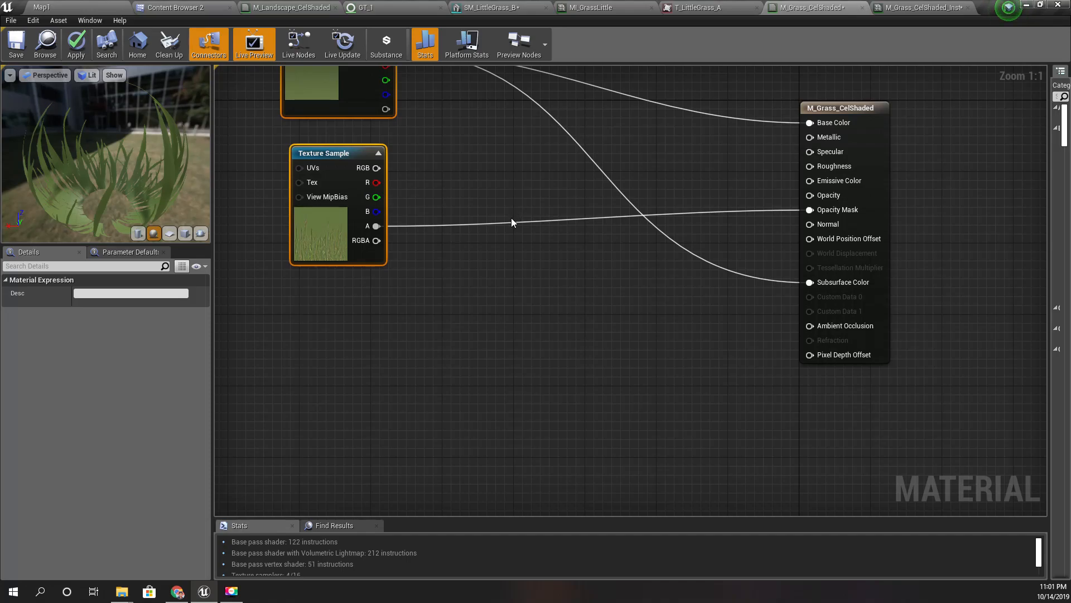
drag(810, 239, 703, 290)
right_drag(401, 368, 483, 396)
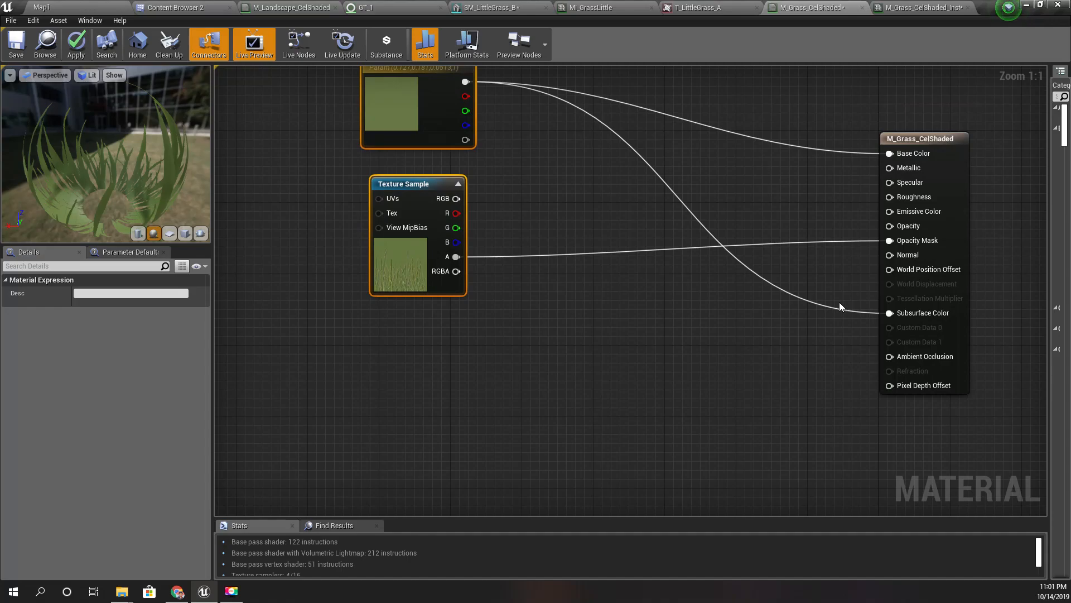
drag(908, 271, 819, 324)
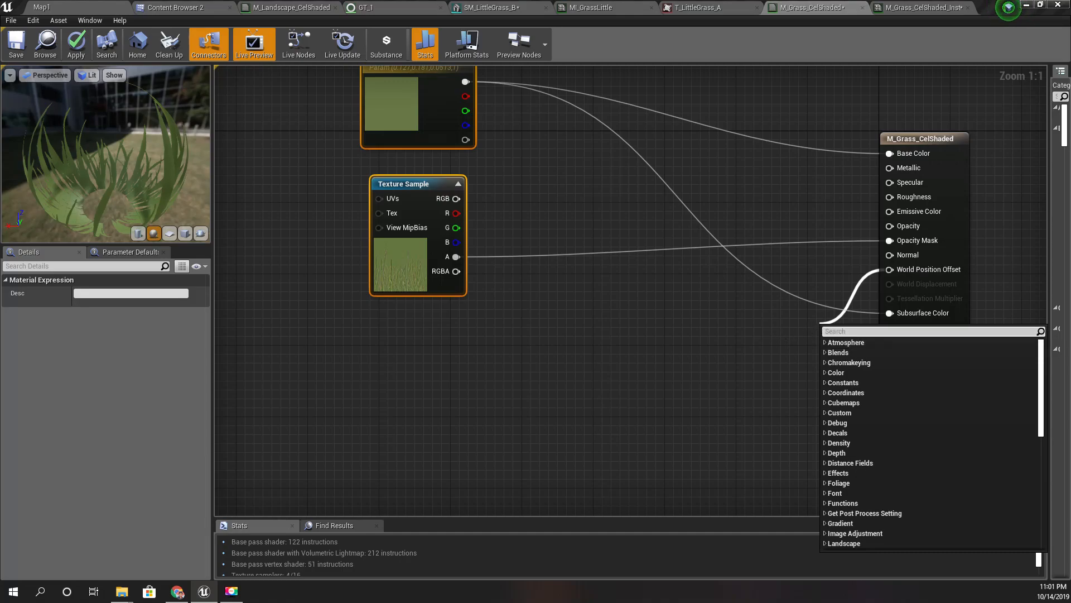
right_drag(778, 333, 706, 316)
right_drag(658, 290, 686, 328)
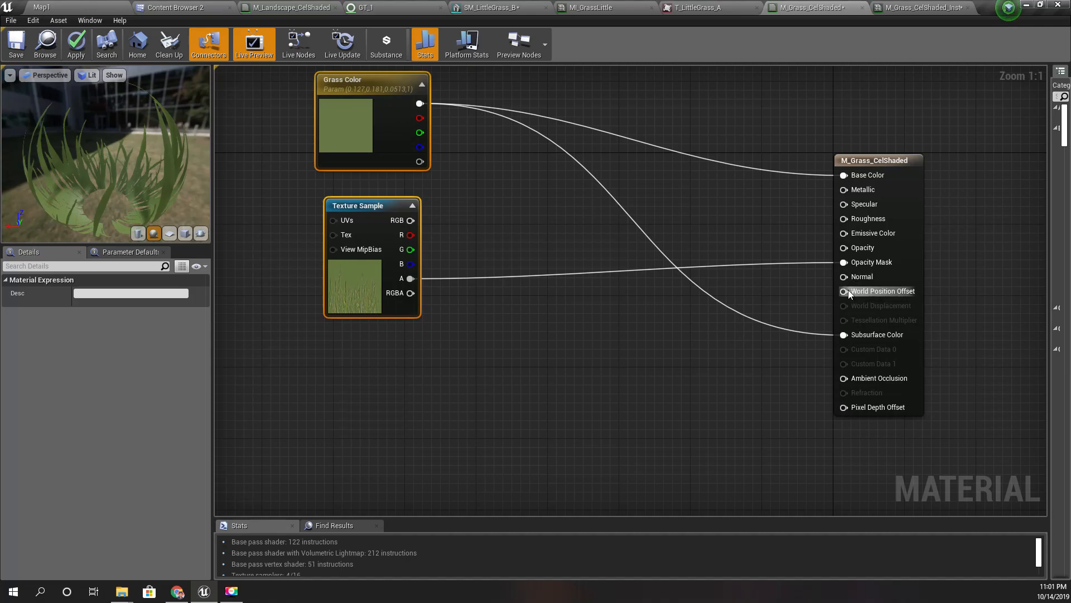
drag(846, 291, 657, 373)
click(545, 330)
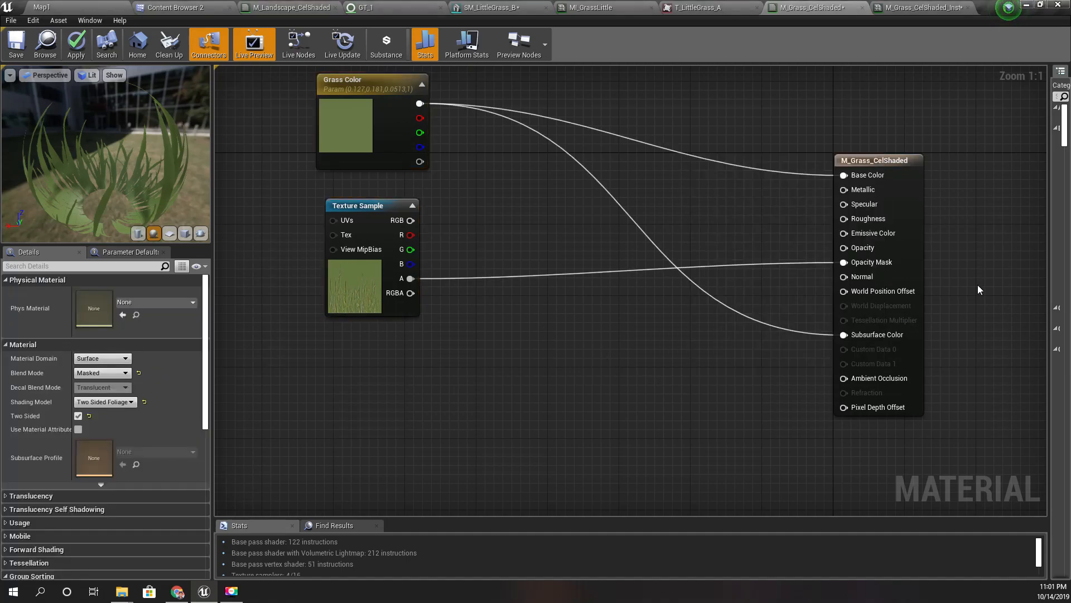
Step: Promote the material's World Position Offset input to a parameter, place its node below the graph's connections, and apply the material
right_click(851, 290)
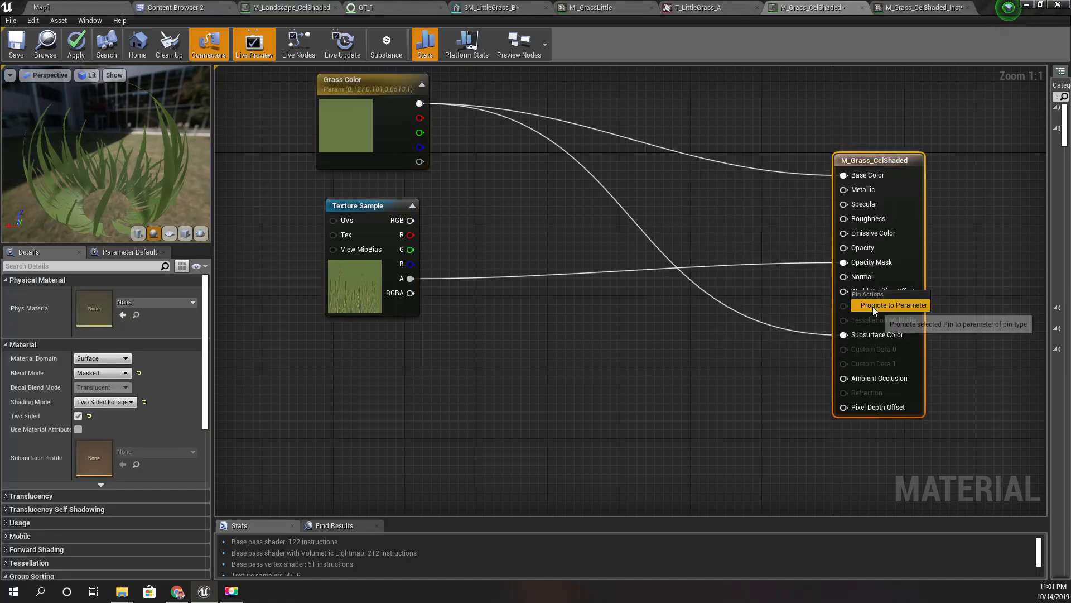
click(873, 307)
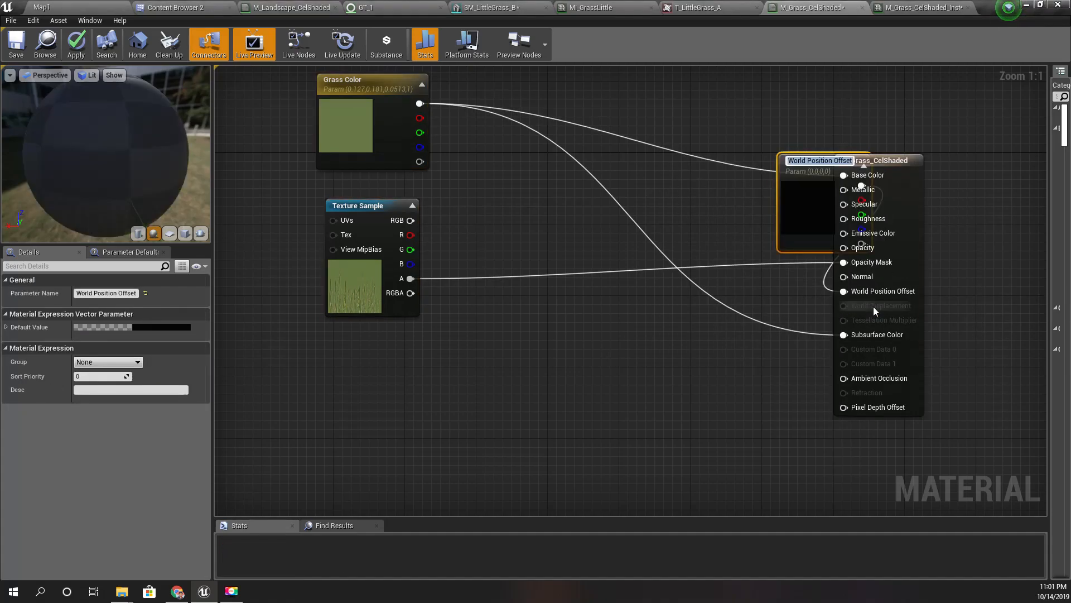
drag(808, 196, 614, 345)
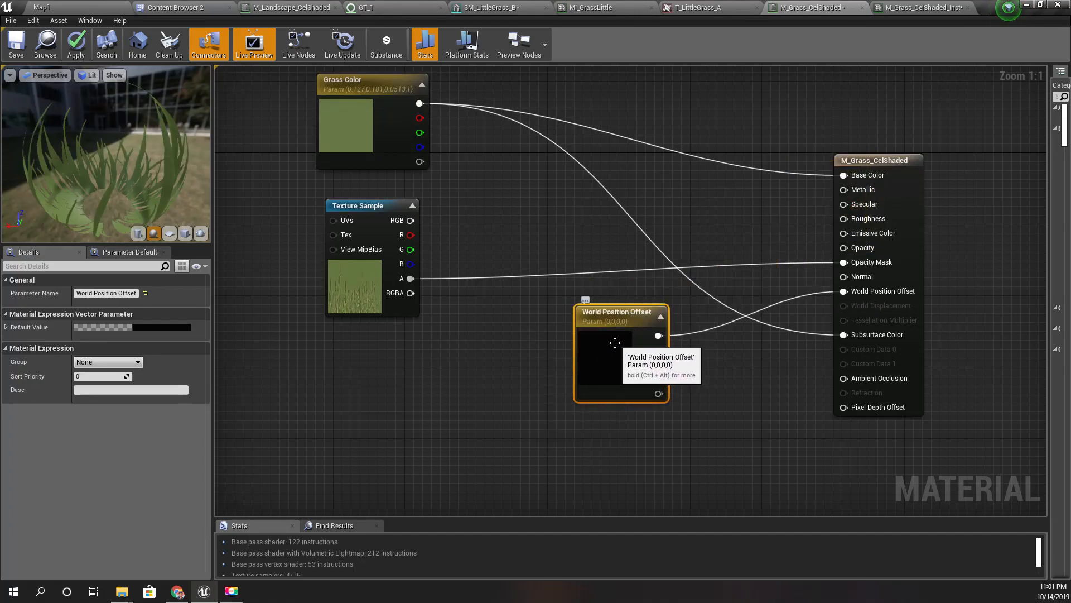
click(85, 39)
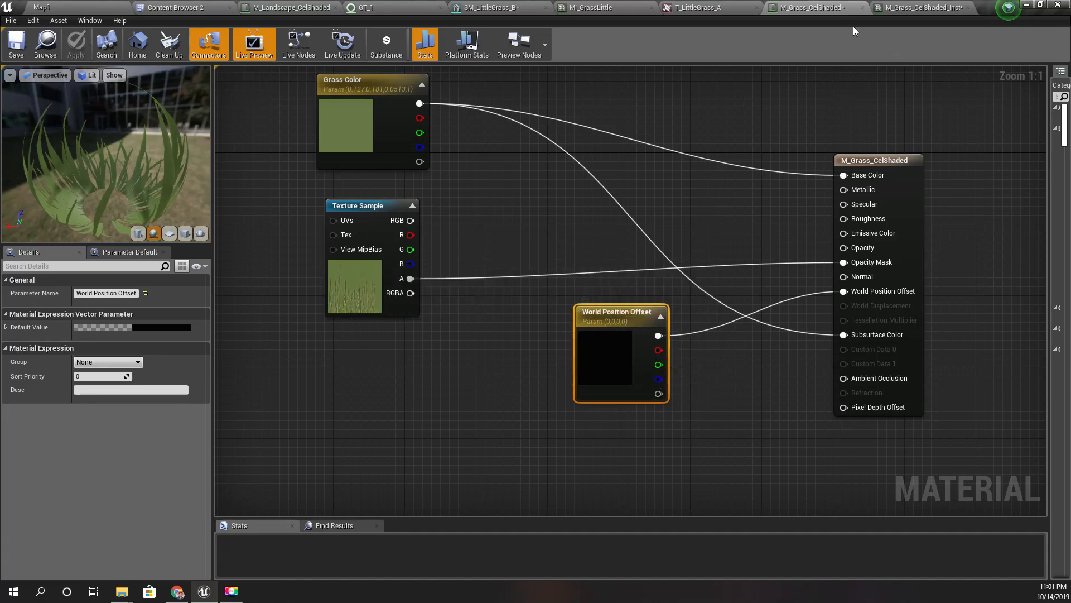
Step: Enable the World Position Offset parameter override in the M_Grass_CelShaded instance and enlarge its preview area
click(898, 6)
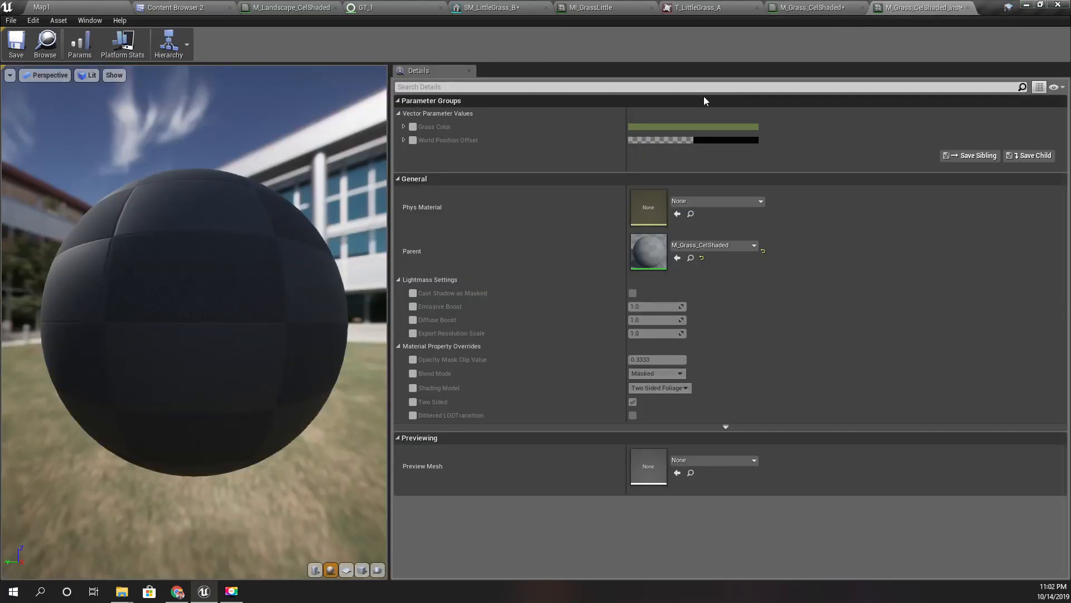
click(413, 140)
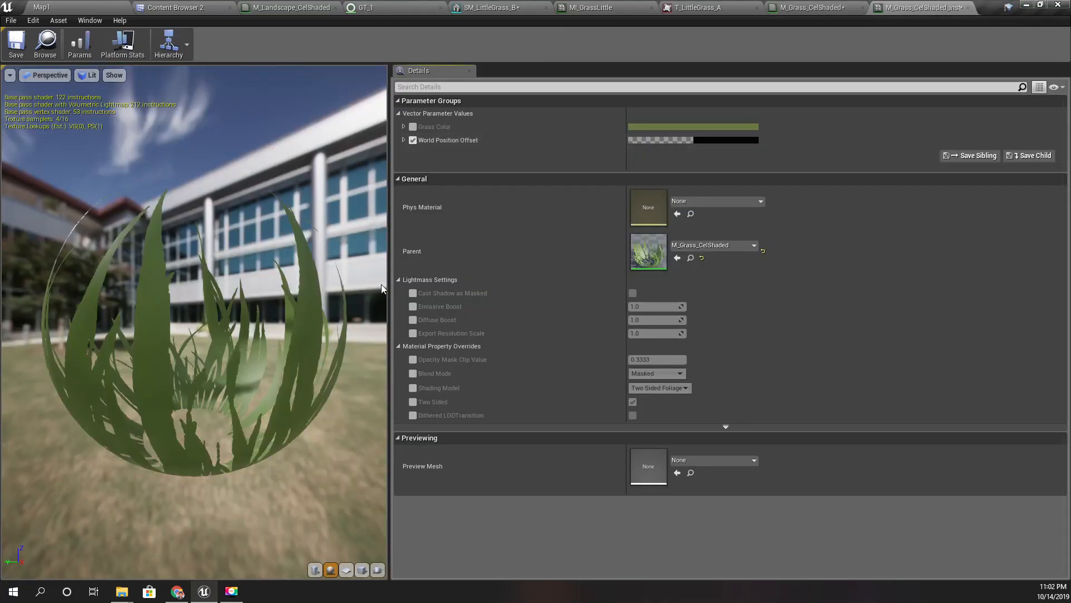
drag(388, 265, 427, 267)
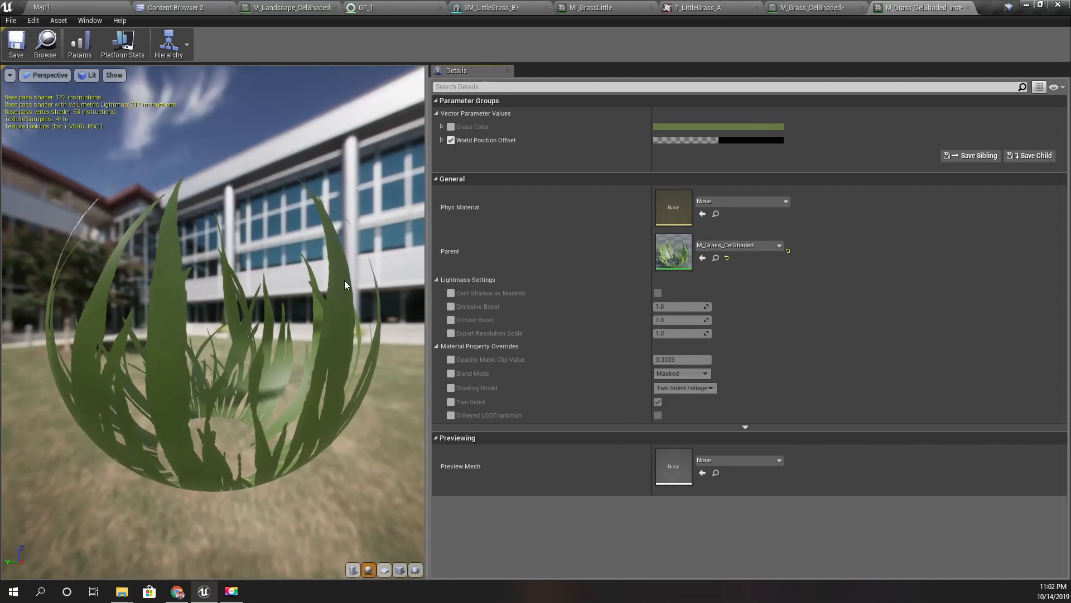
scroll(286, 281, down, 2)
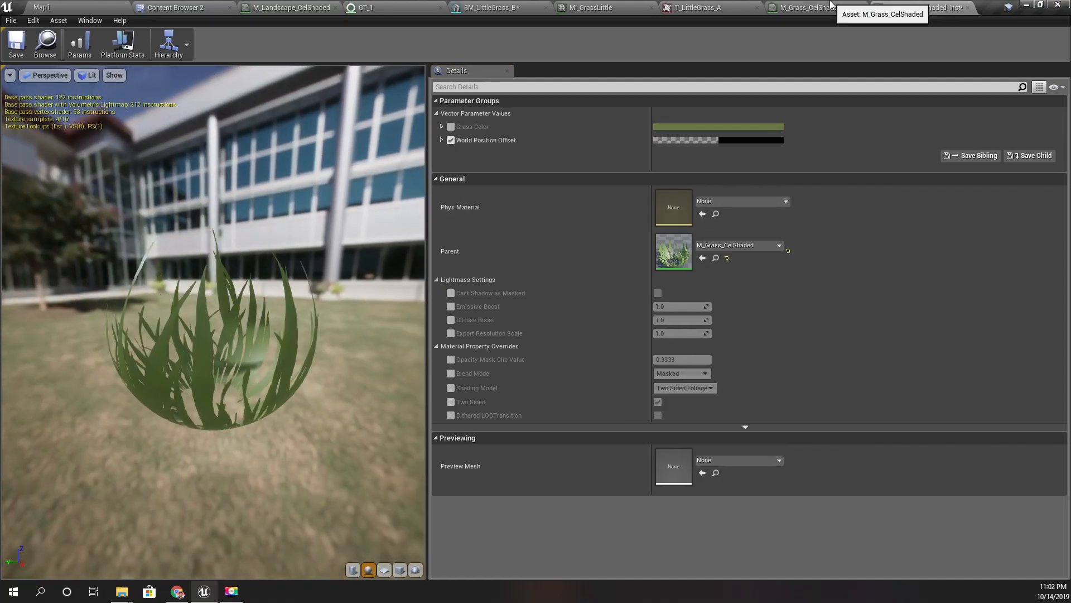
Step: Rename the World Position Offset parameter in M_Grass_CelShaded to Wind Vector and apply the material
click(818, 9)
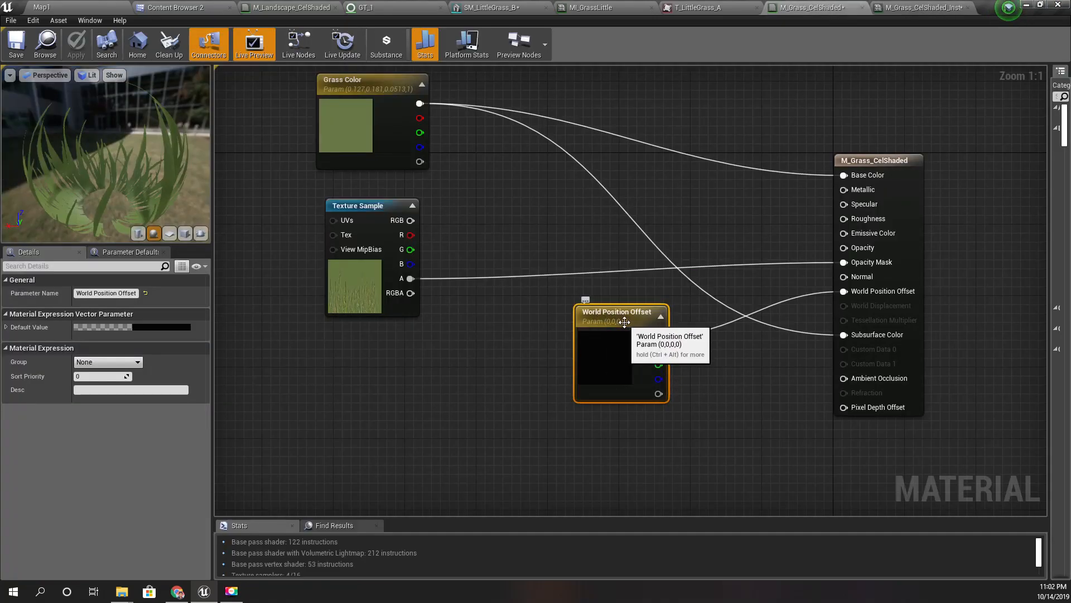
click(102, 280)
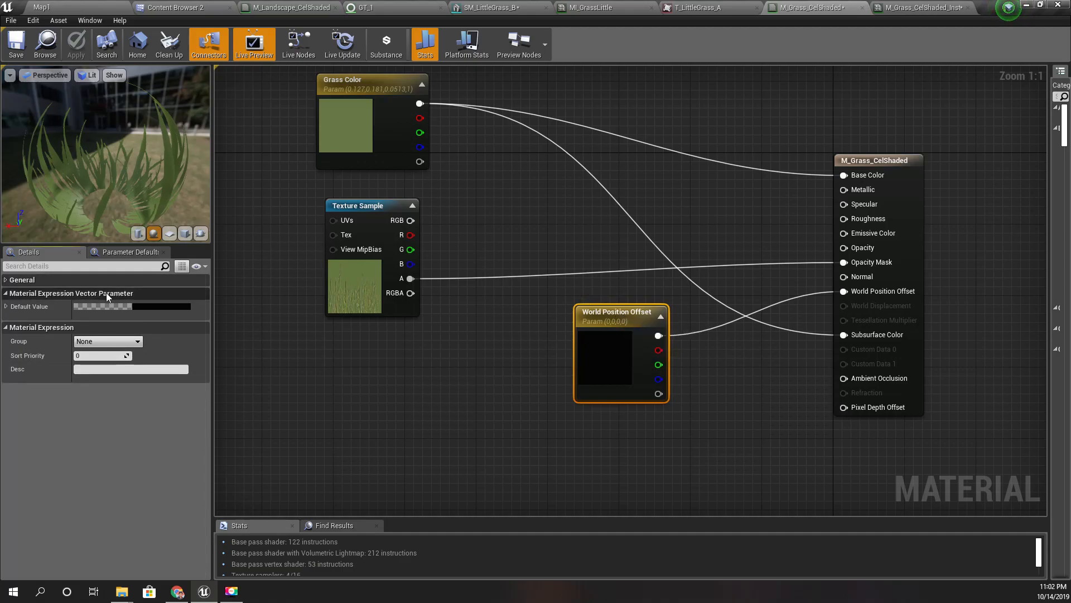
click(104, 294)
click(45, 279)
click(106, 292)
click(82, 311)
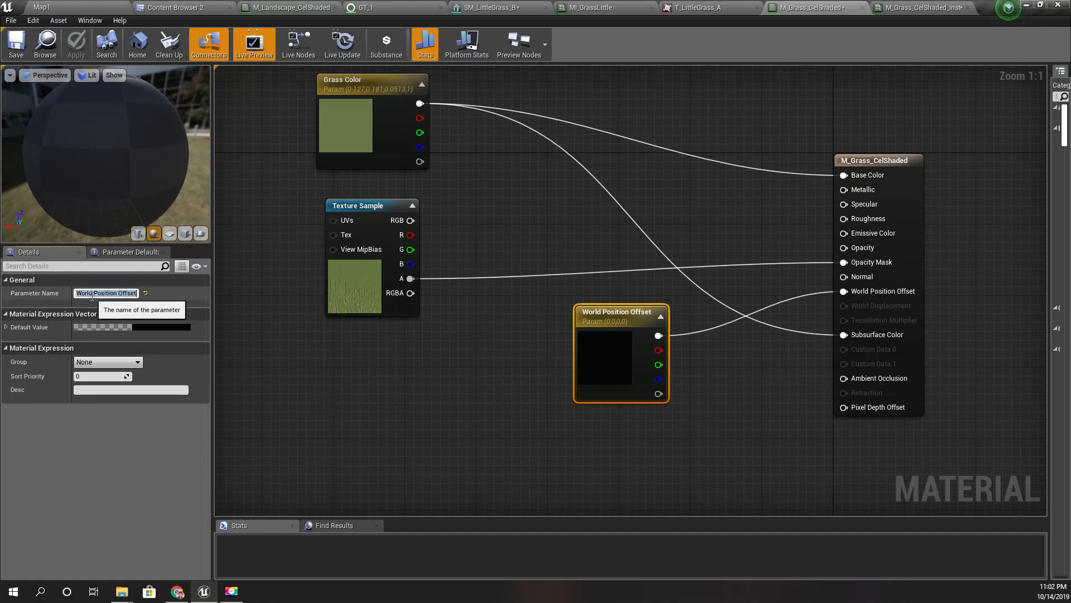
text(Wind Vector)
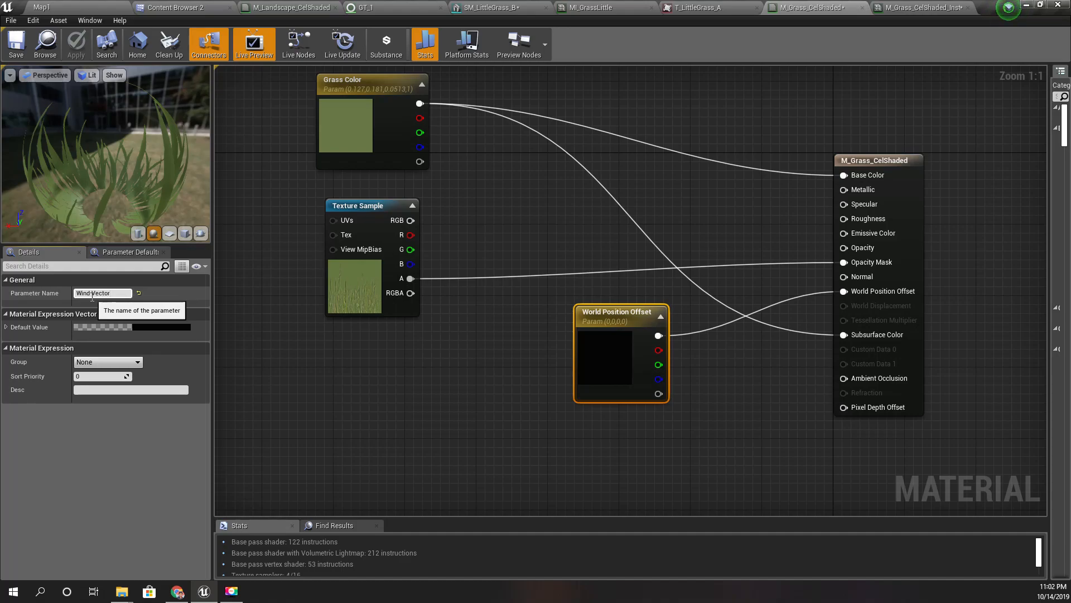
key(Return)
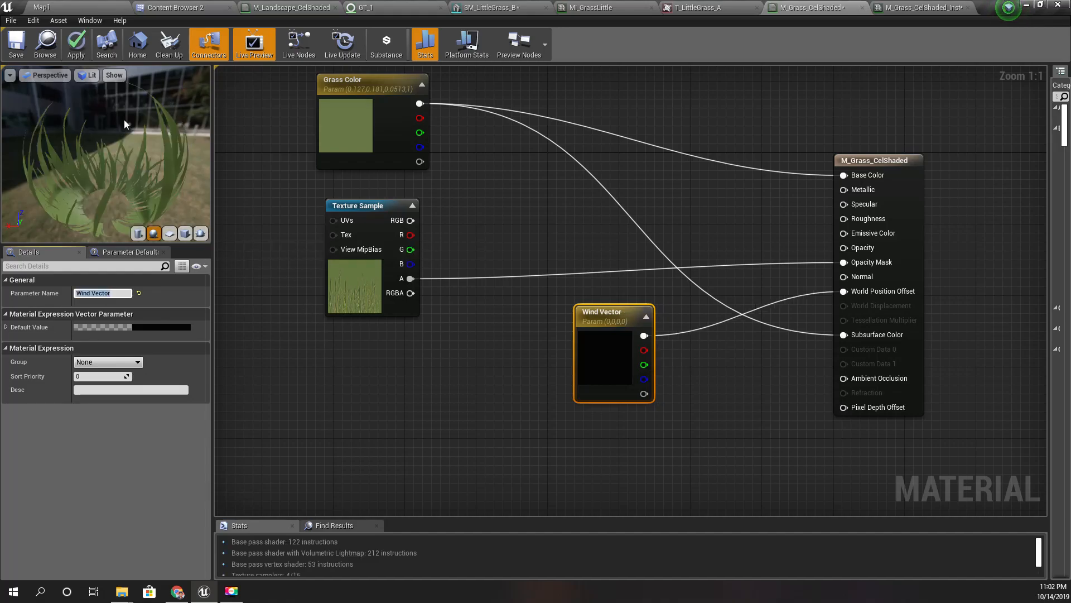
click(79, 42)
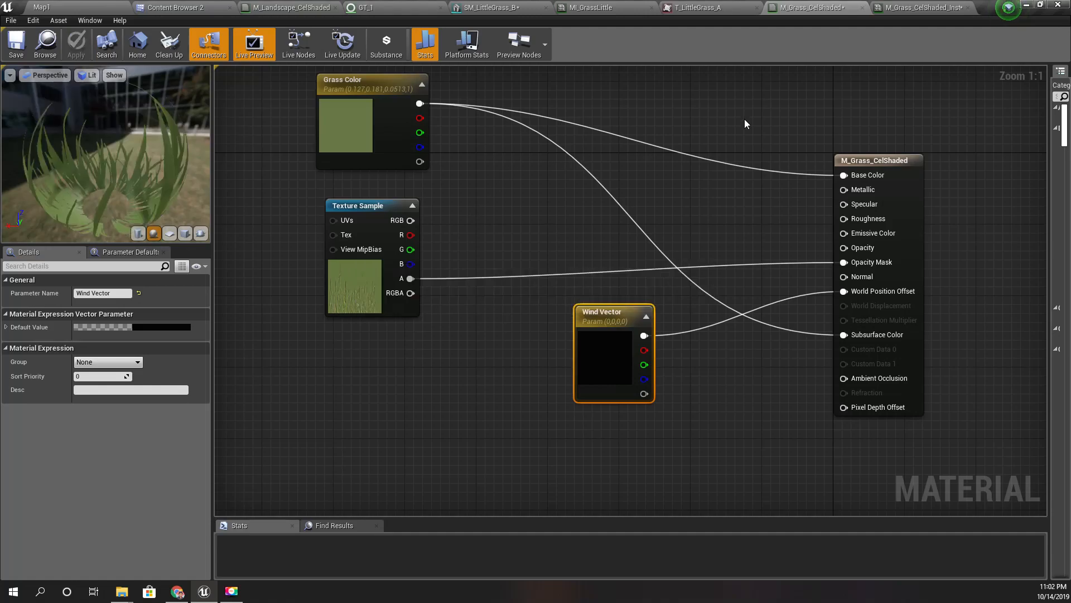
Step: Test the Wind Vector's R value at about 21.28 in the material instance, inspect the grass preview, and reset R to 0
click(918, 8)
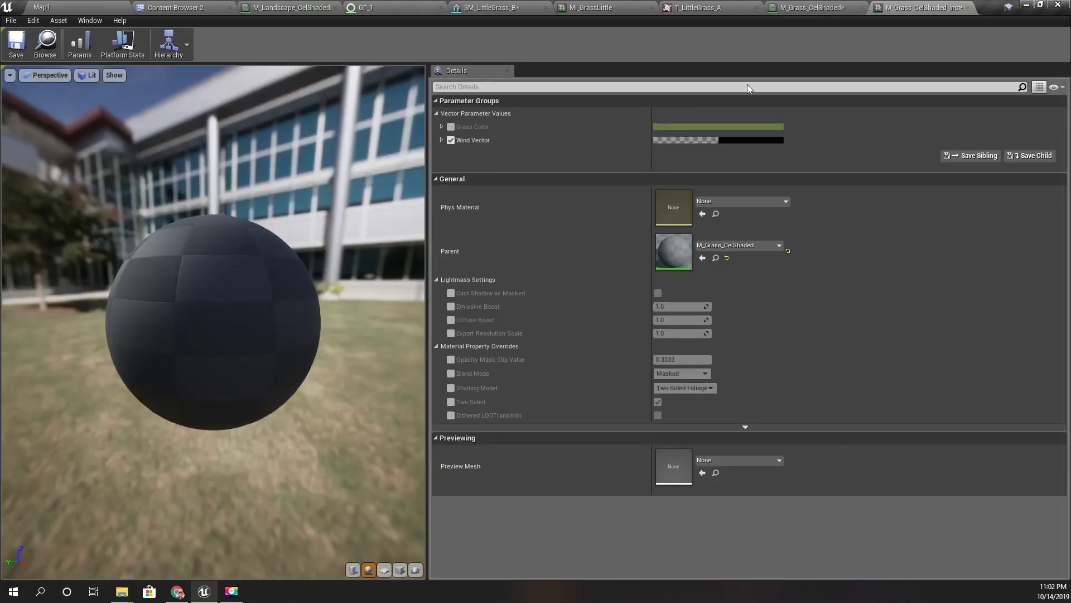
click(441, 140)
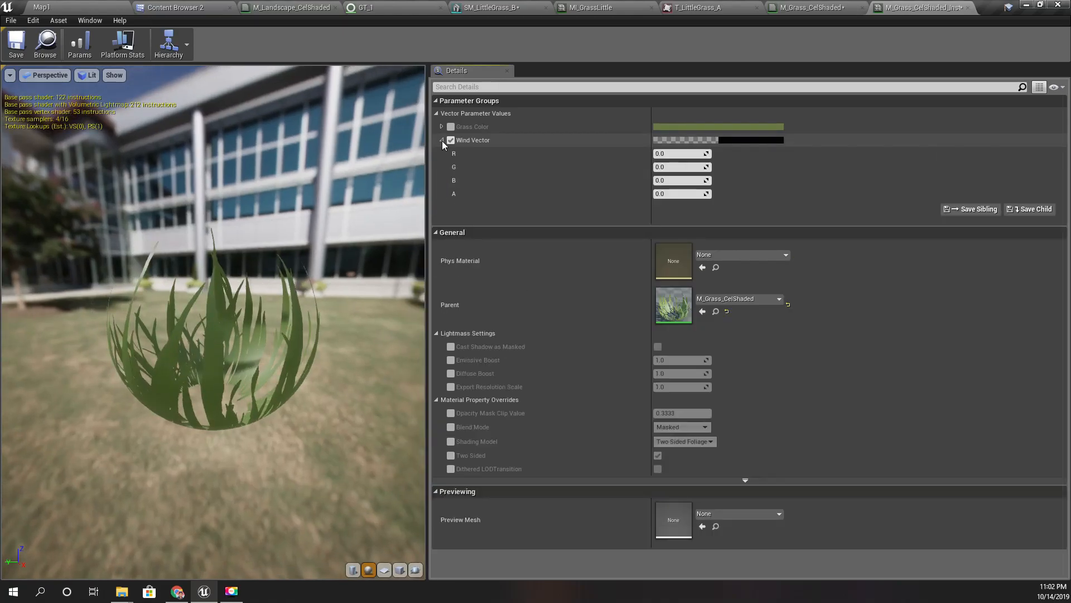
mouse_move(678, 153)
mouse_down()
mouse_move(748, 154)
mouse_move(686, 153)
mouse_up()
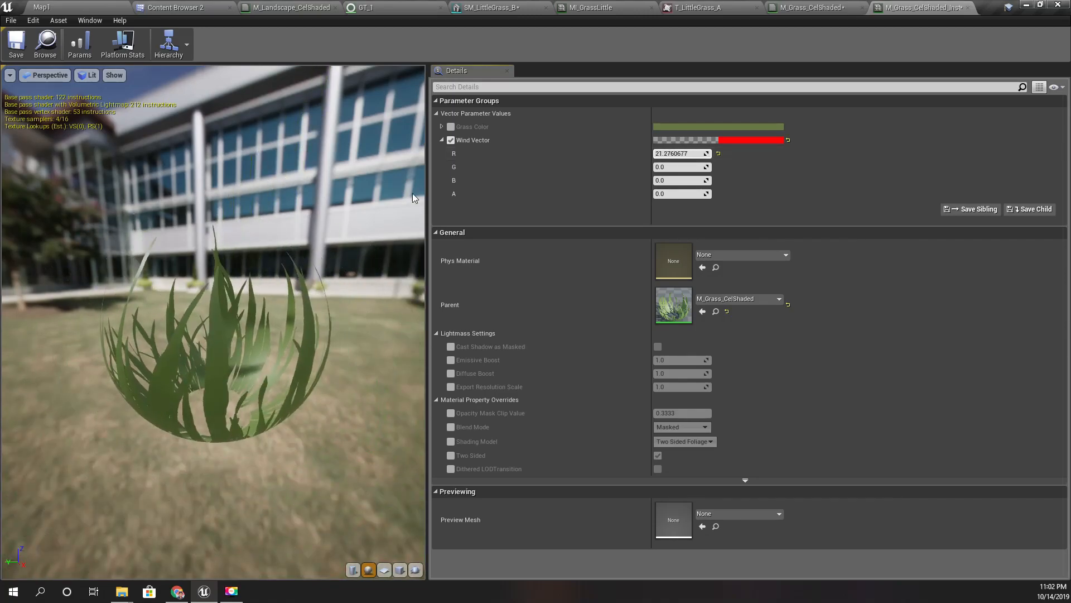
drag(74, 422, 120, 394)
scroll(121, 394, down, 4)
scroll(122, 398, up, 3)
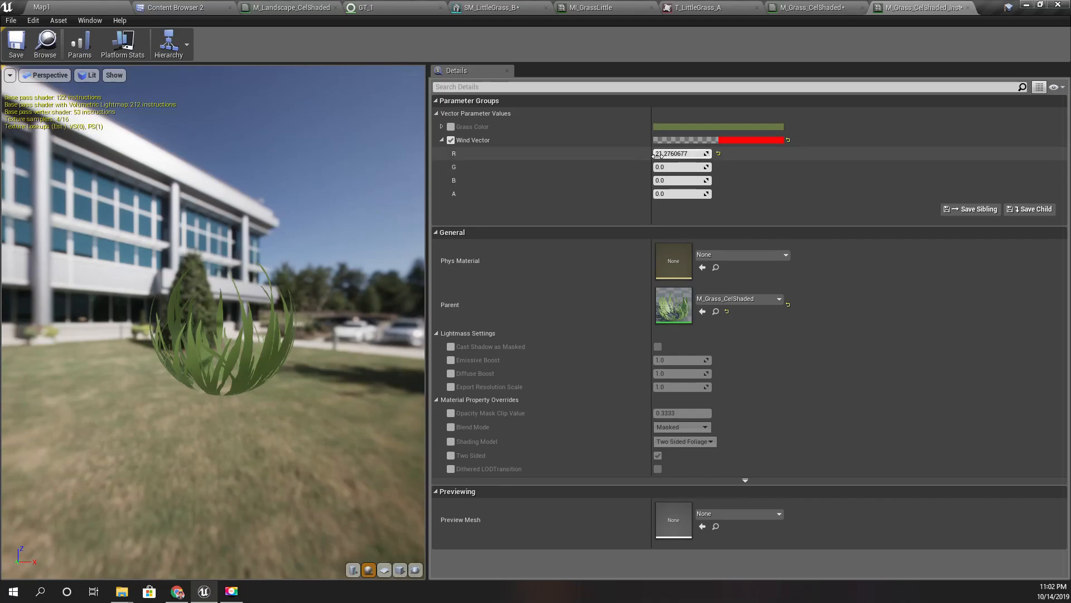
mouse_move(682, 153)
mouse_down()
mouse_move(648, 154)
mouse_move(748, 154)
mouse_move(678, 154)
mouse_move(736, 153)
mouse_move(685, 153)
mouse_move(697, 153)
mouse_move(694, 143)
mouse_up()
click(686, 153)
text(0)
key(Return)
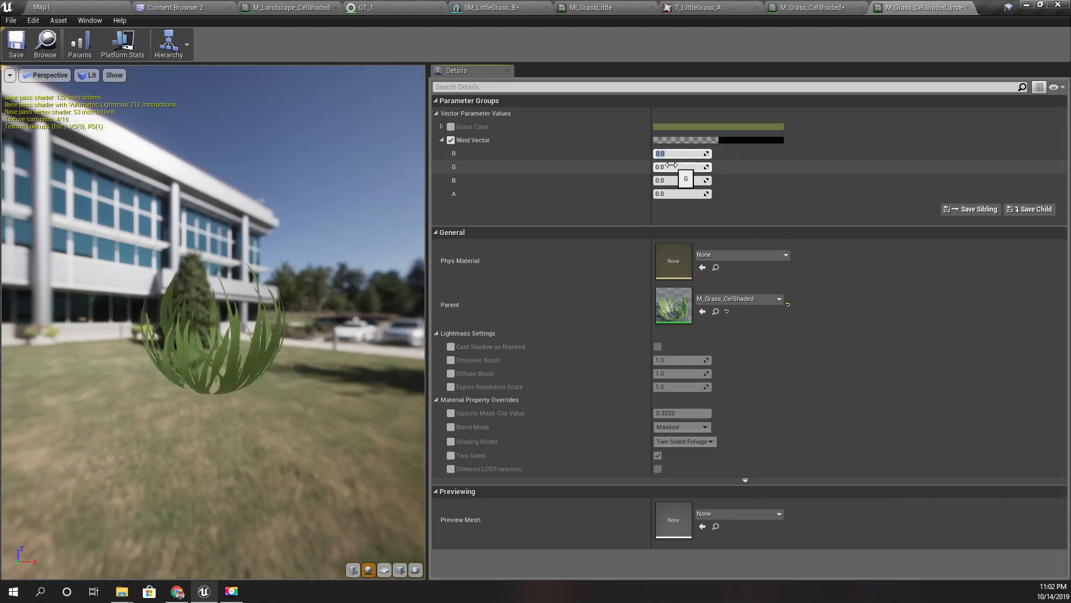
Step: Test the Wind Vector's G value at about 88.2 on the grass preview and reset G to 0
drag(676, 167, 672, 167)
click(673, 167)
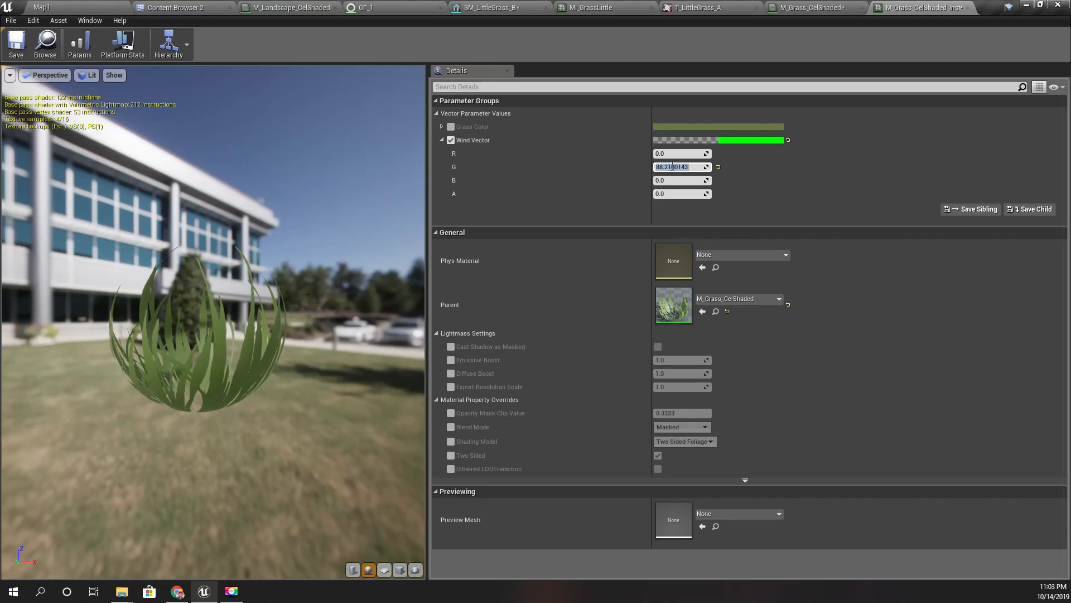
text(0)
key(Return)
Step: Test different B values of the Wind Vector on the grass preview and reset B to 0
drag(678, 180, 699, 180)
click(673, 181)
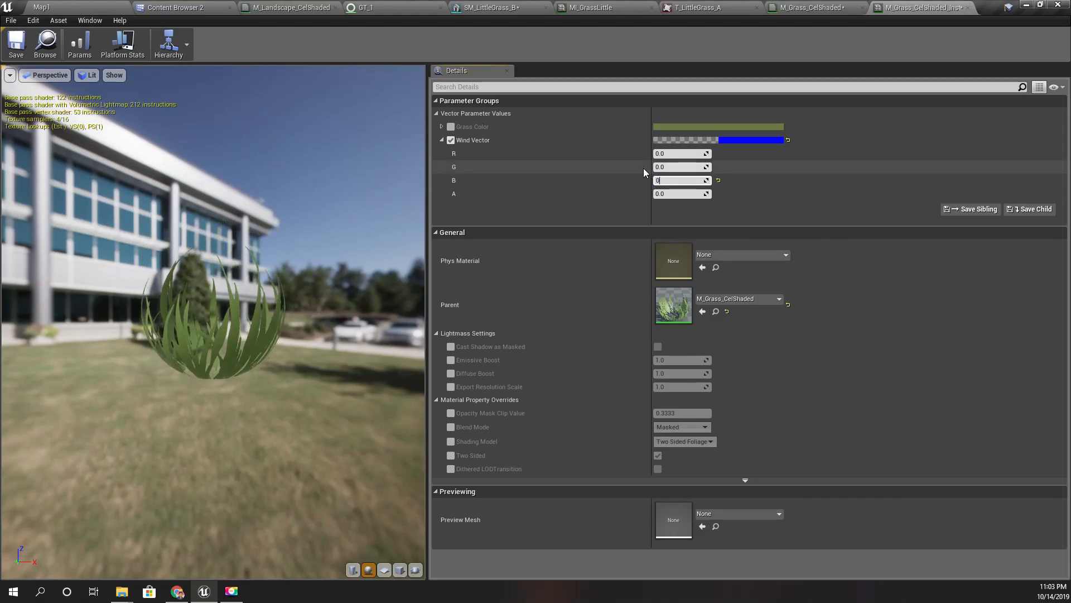
text(0)
key(Return)
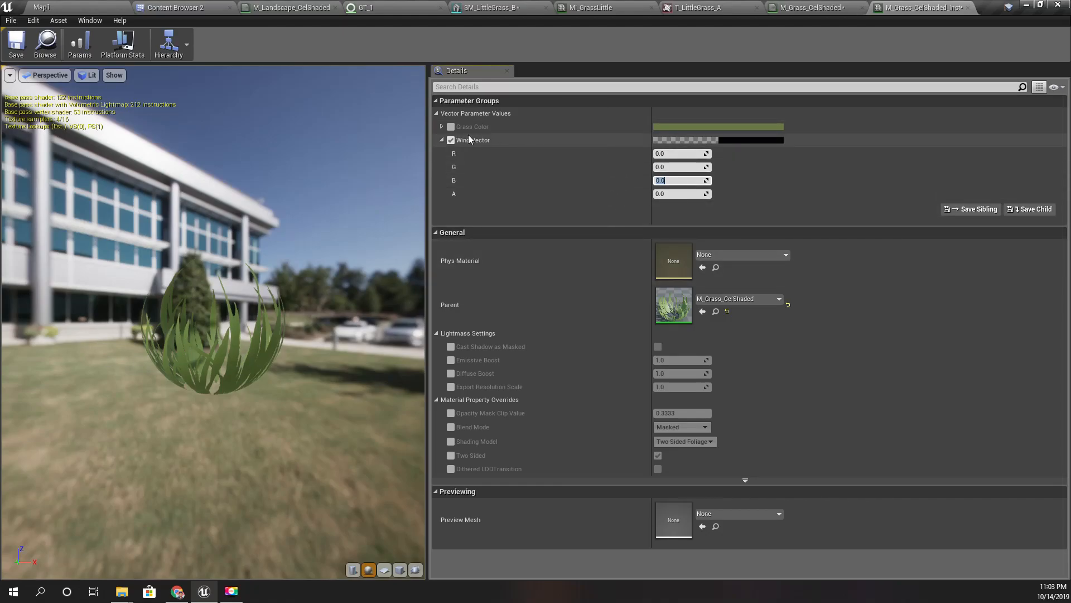
Step: Return to the M_Grass_CelShaded material graph and move the Wind Vector node farther from the output node
click(812, 8)
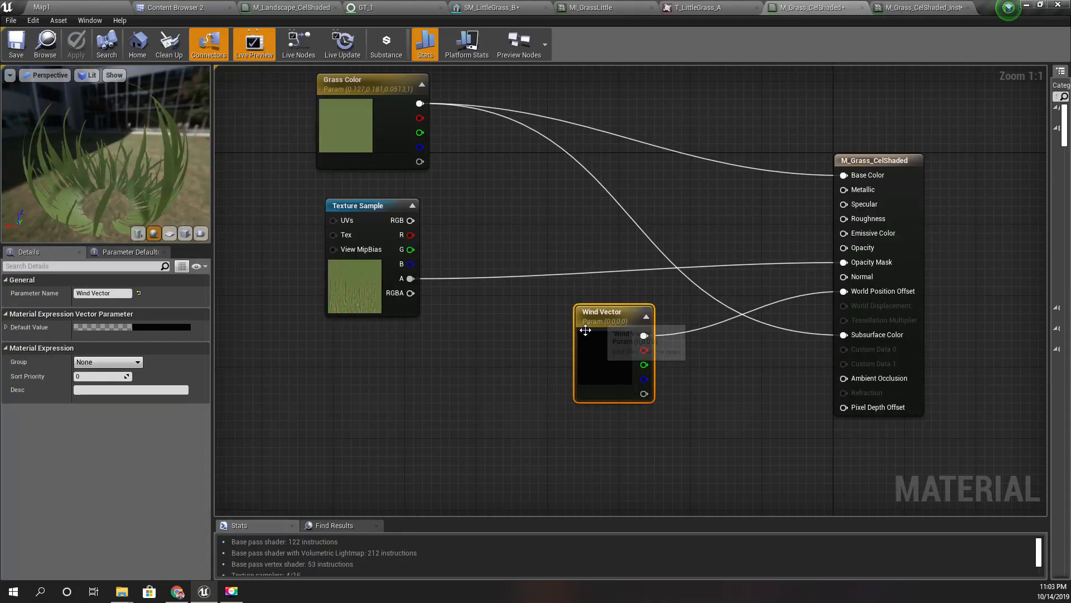
drag(580, 323, 518, 332)
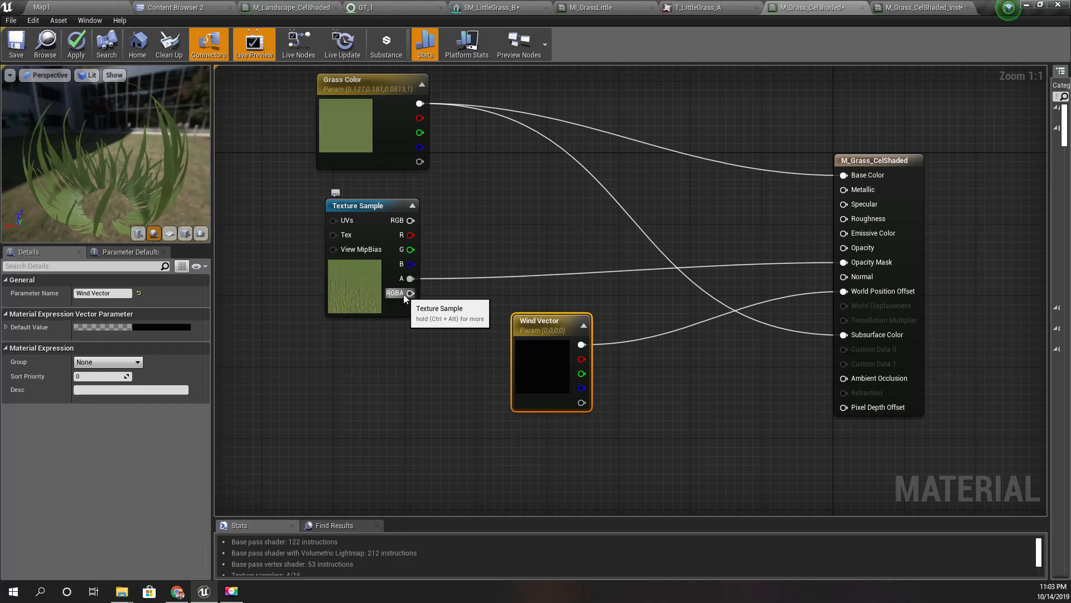
drag(534, 381, 535, 372)
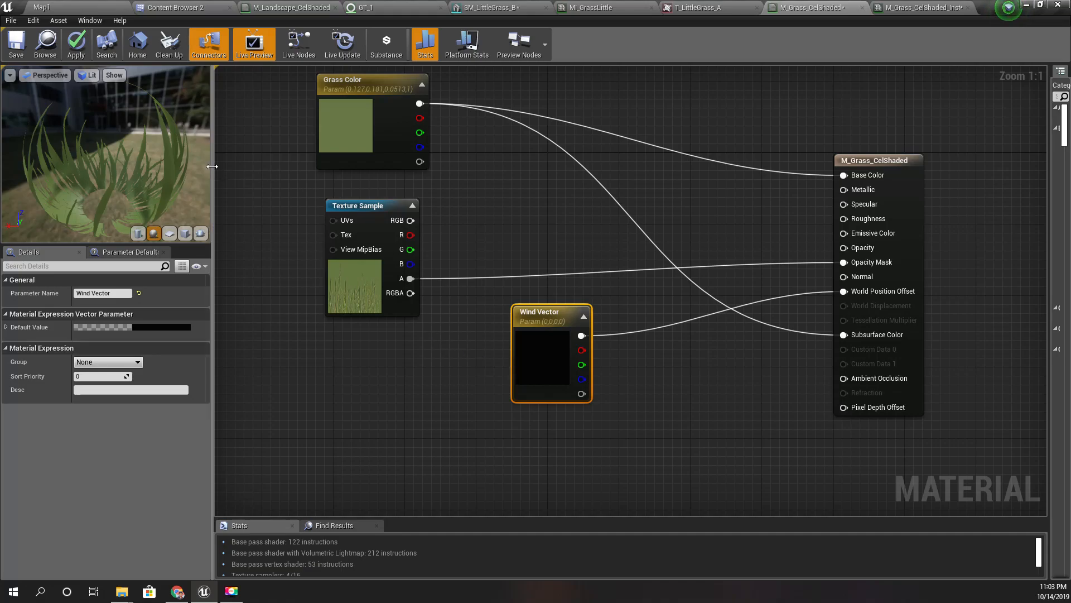
Step: Enlarge the material preview, inspect the grass from several angles, and shift the Texture Sample node farther from the output node
drag(213, 178, 247, 168)
drag(123, 244, 178, 262)
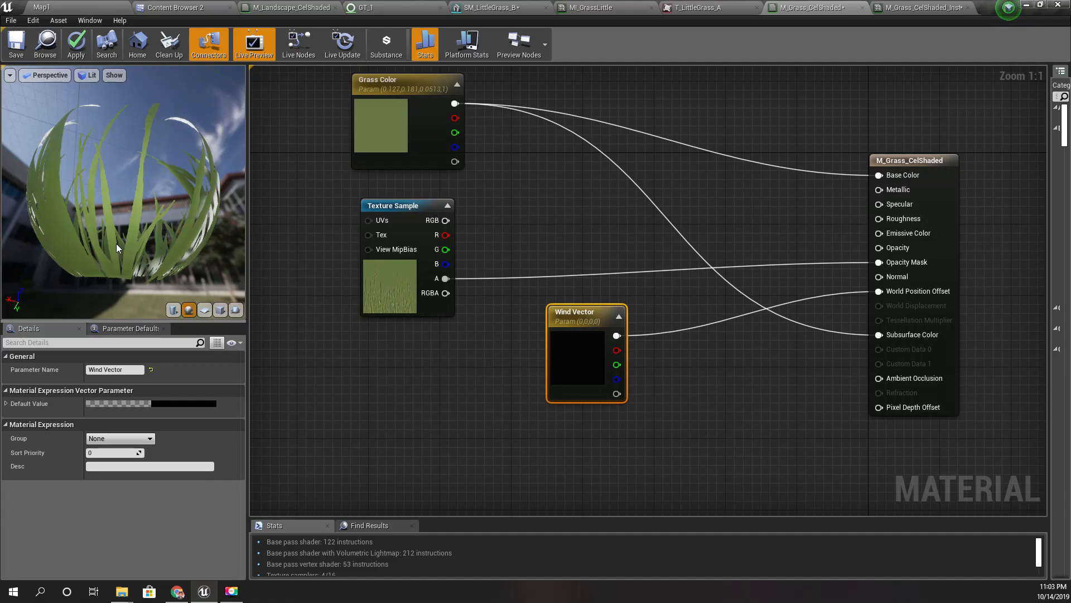
mouse_move(83, 232)
mouse_down()
mouse_move(104, 218)
mouse_move(90, 237)
mouse_up()
drag(175, 249, 165, 274)
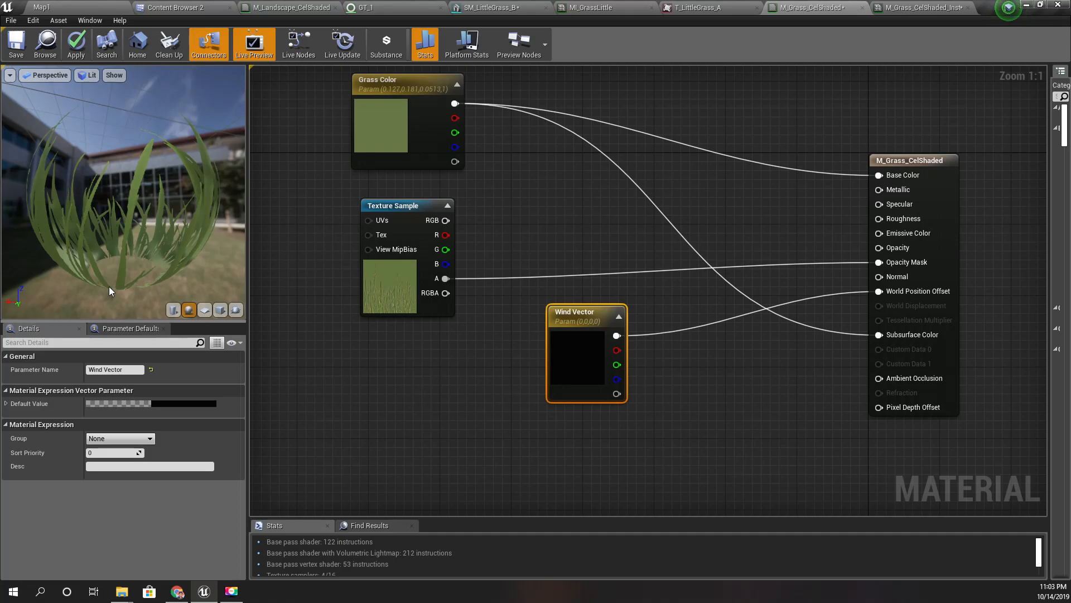
right_drag(765, 443, 768, 383)
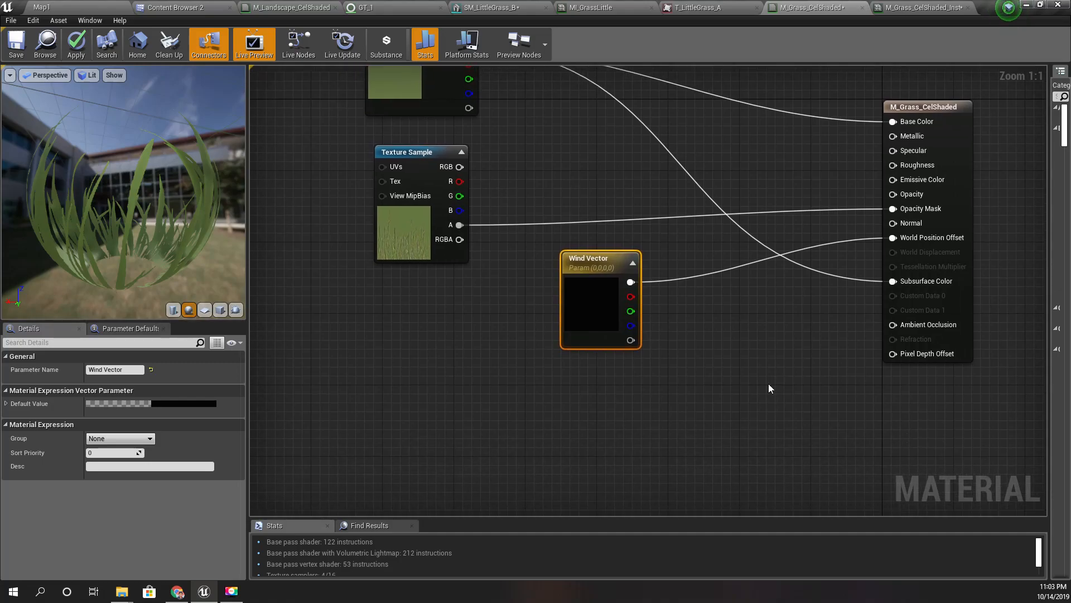
drag(423, 162, 387, 162)
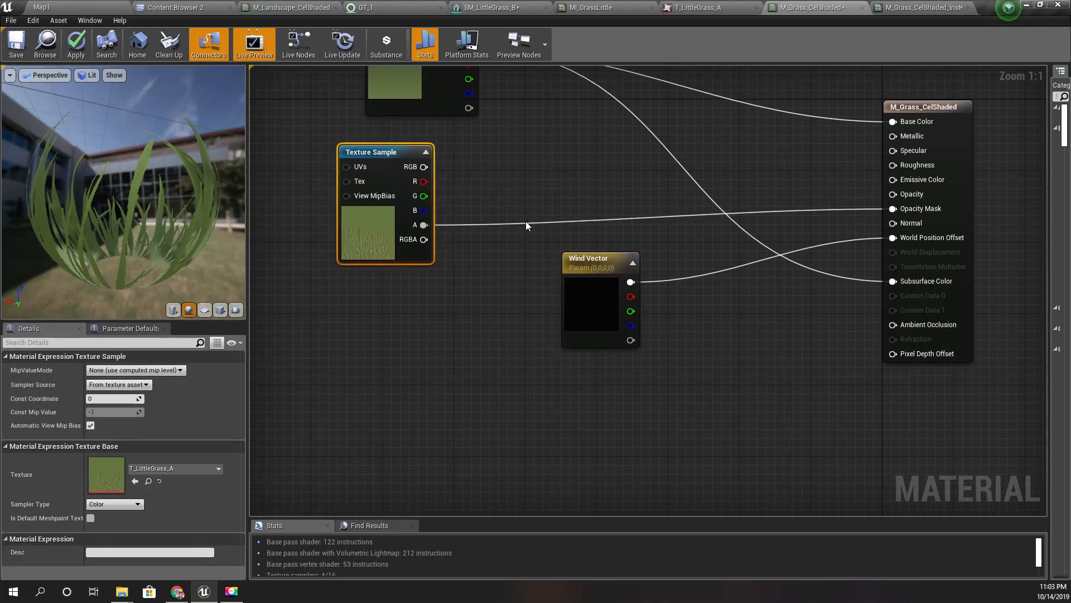
drag(635, 274, 685, 320)
text(multiply)
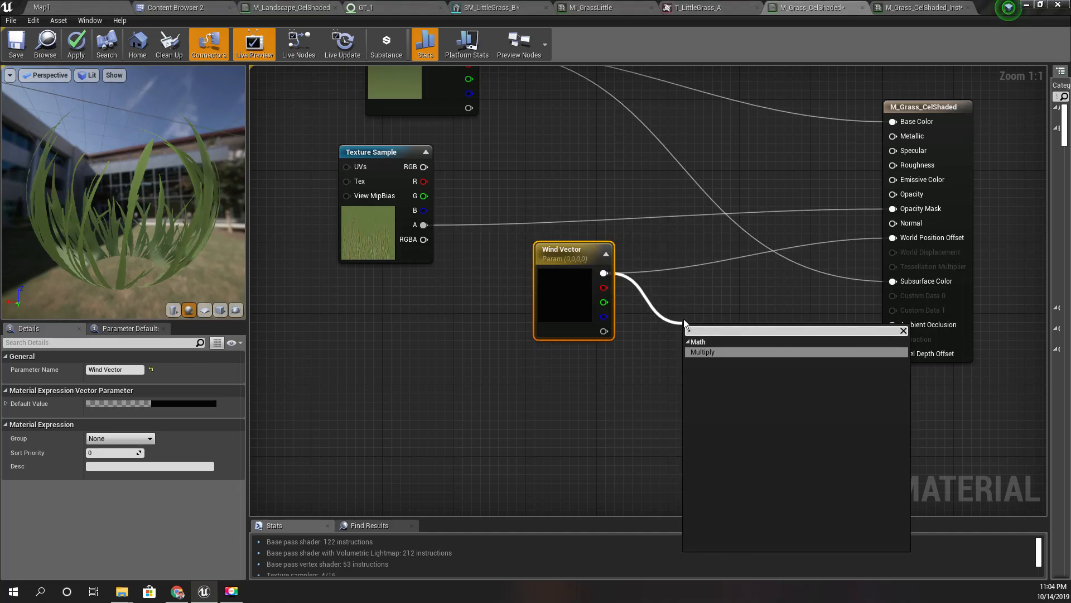
click(350, 345)
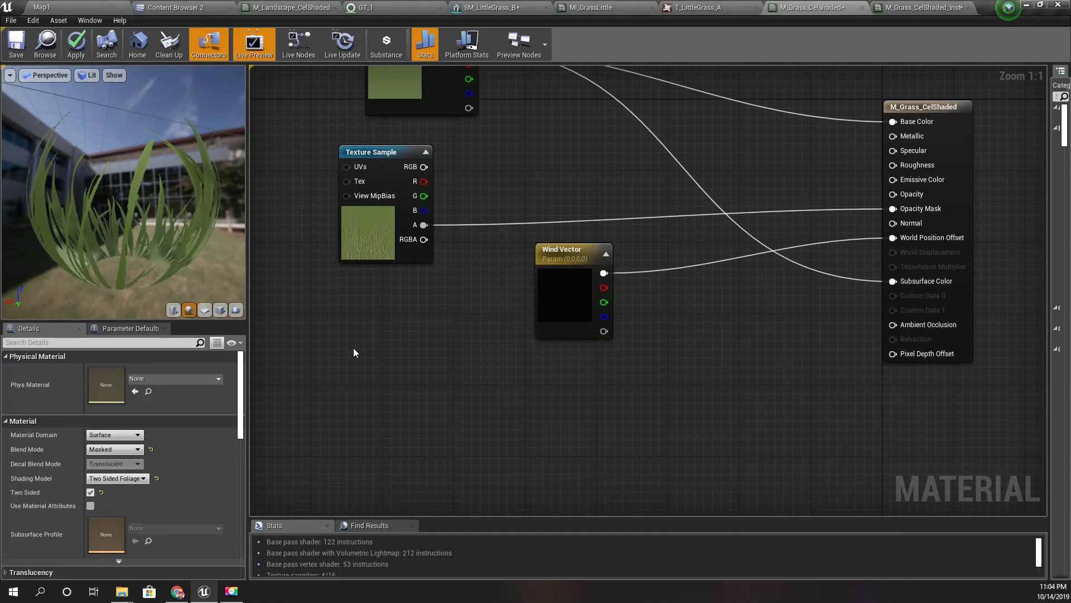
Step: Add a TextureCoordinate node in the empty area below the Texture Sample node
right_drag(410, 318, 421, 426)
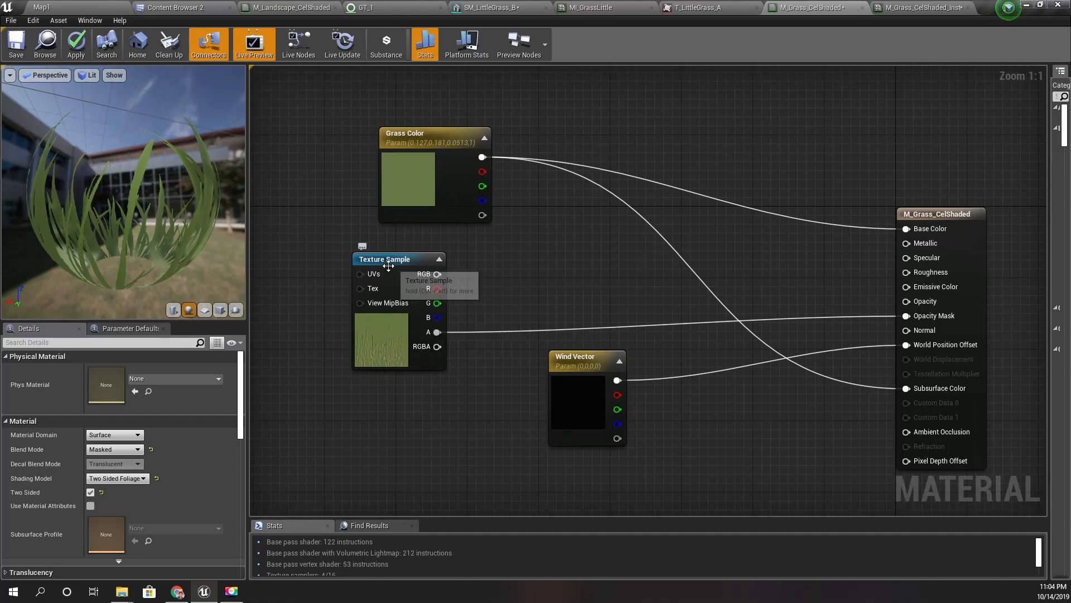
right_drag(410, 457, 447, 331)
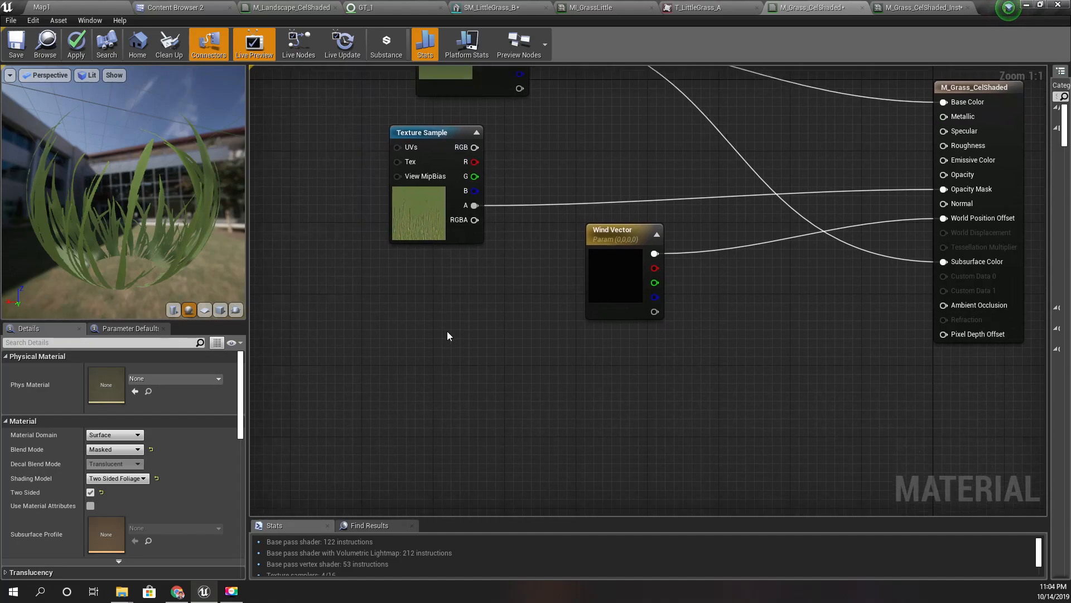
right_click(452, 346)
text(te)
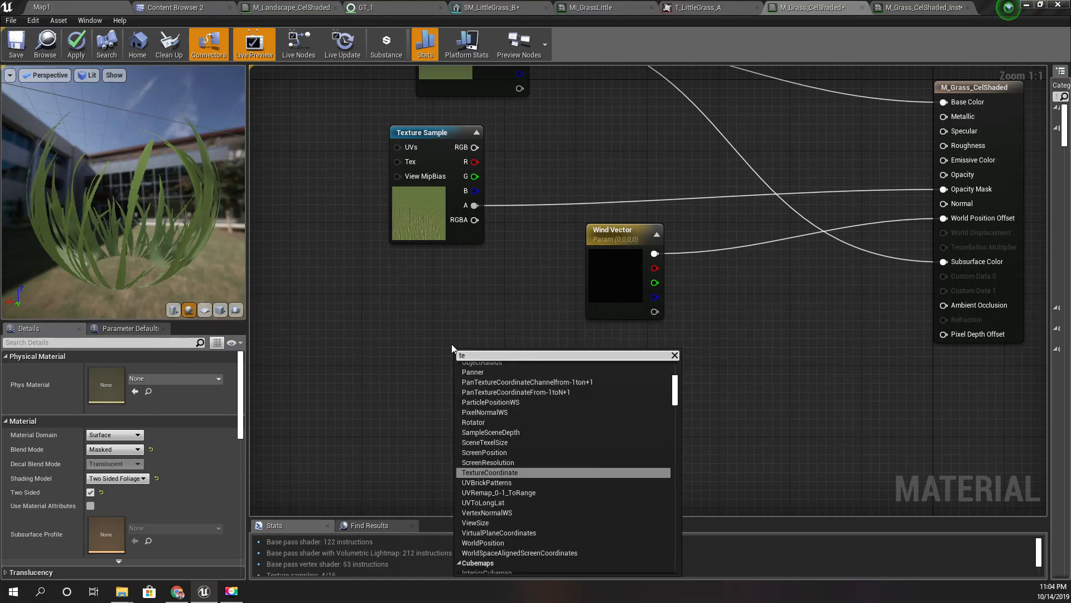
text(xturec)
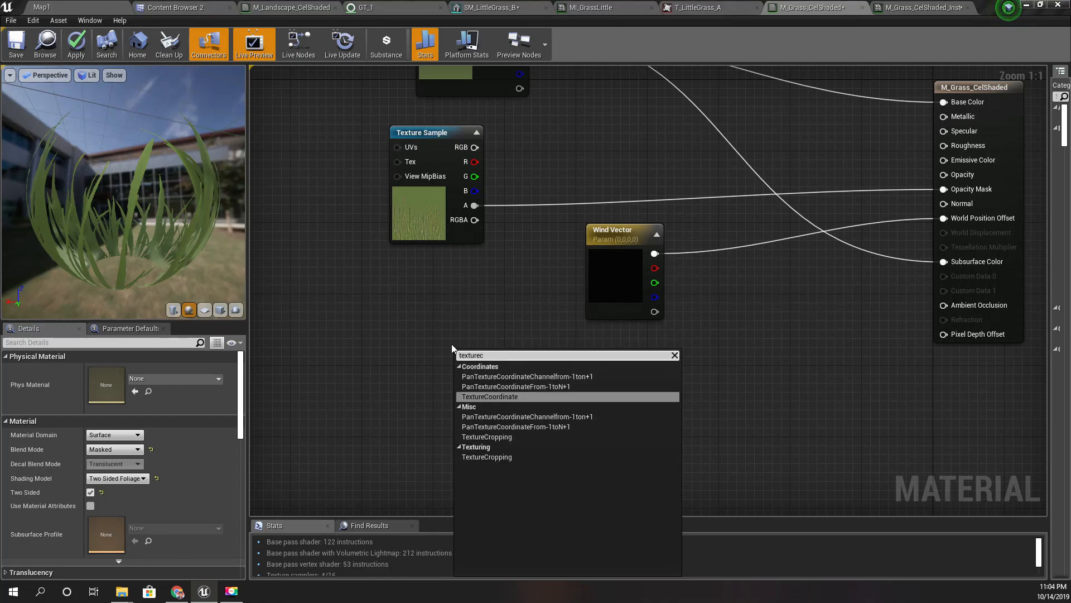
key(Return)
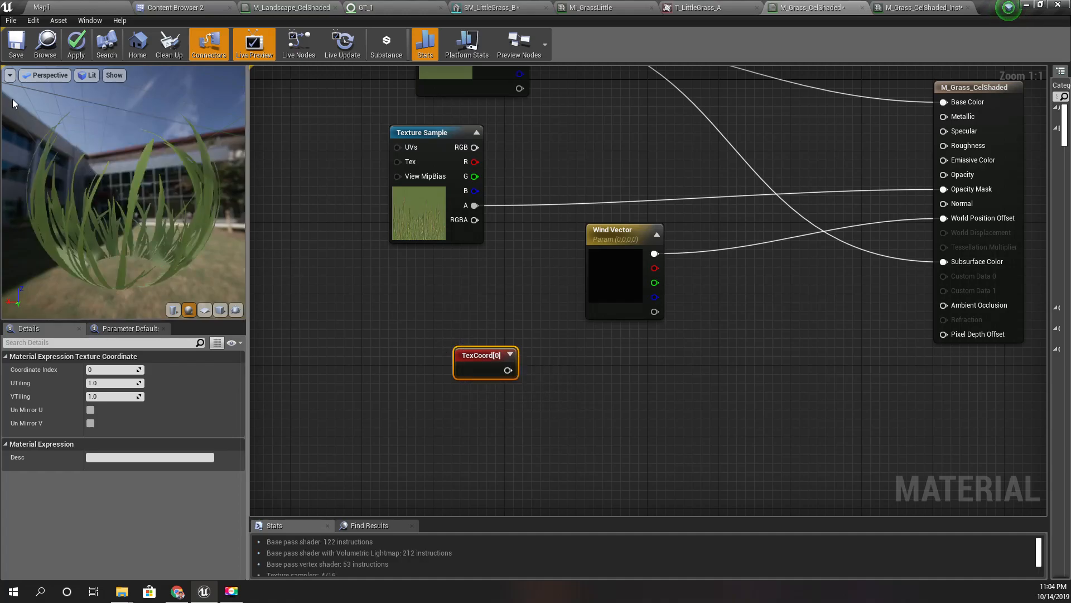
Step: Move the TexCoord node between Grass Color and the output, connect it to Base Color, and inspect the grass preview
drag(486, 363, 745, 105)
key(Home)
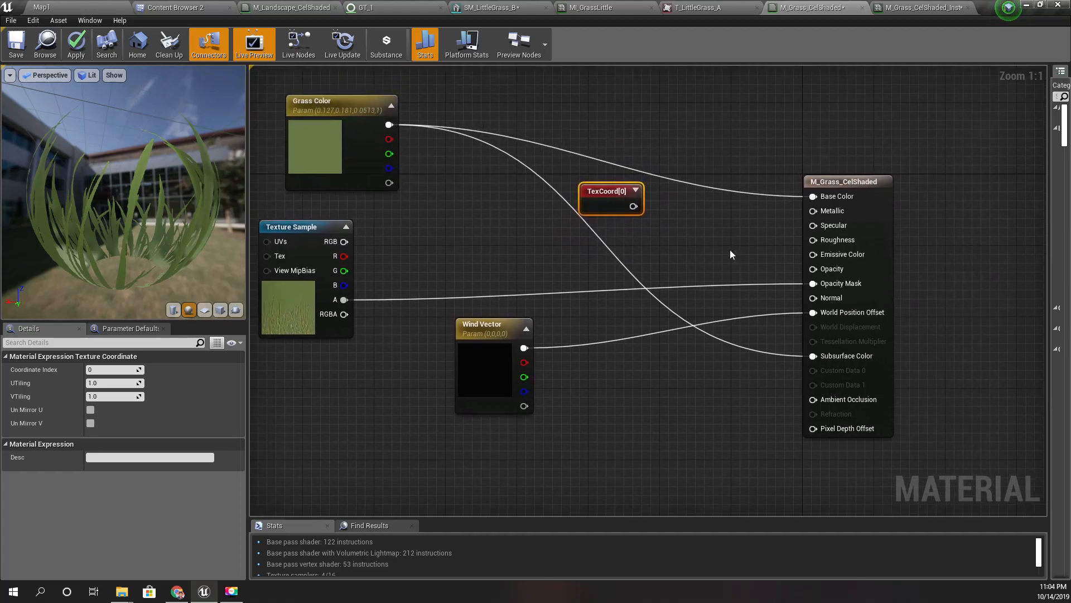
drag(634, 207, 818, 197)
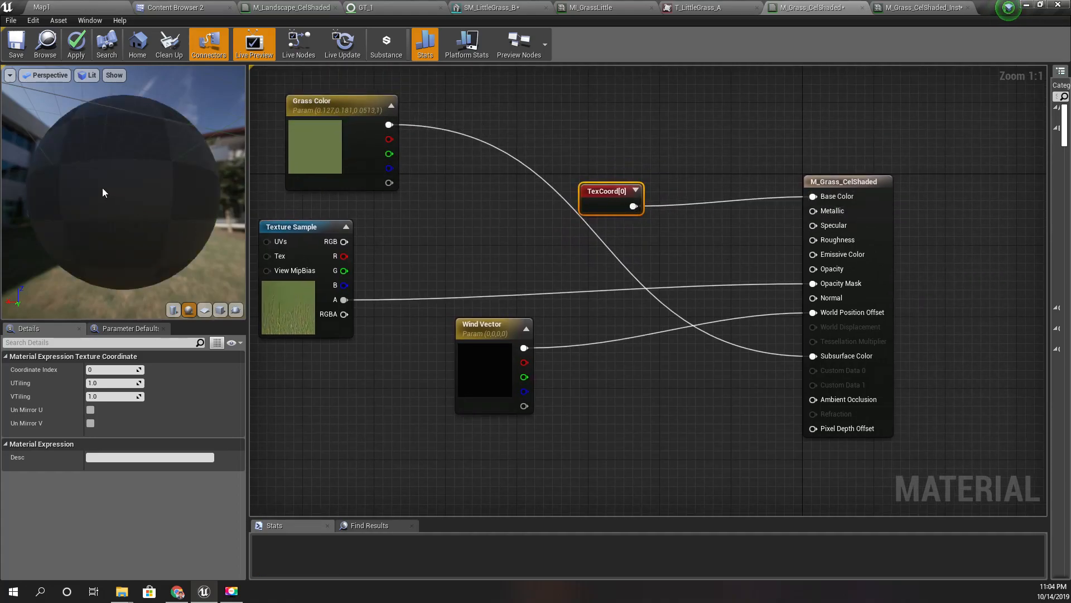
drag(102, 188, 149, 190)
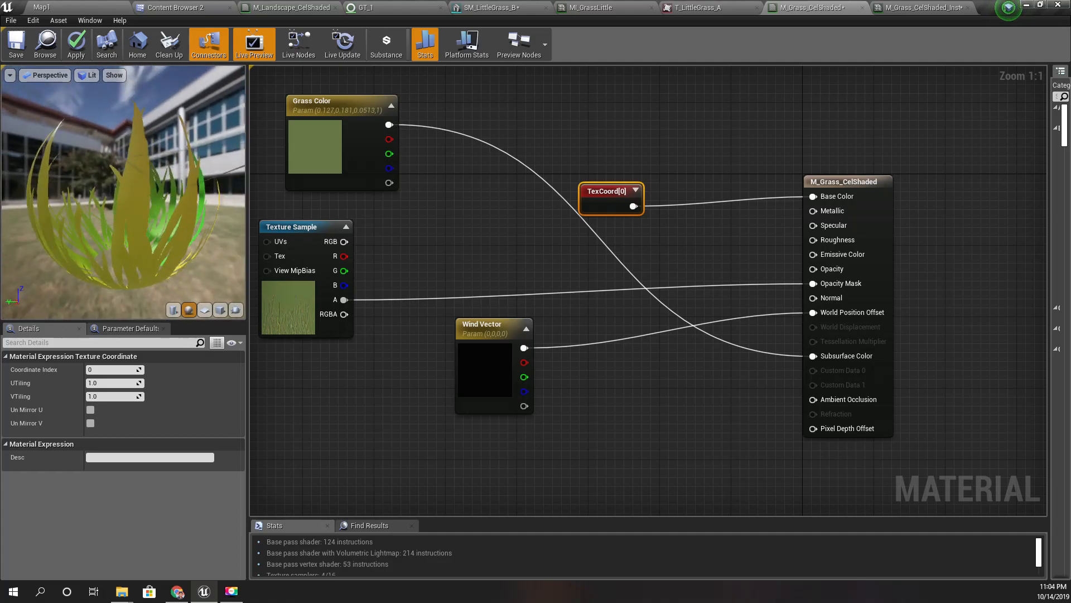
Step: Insert a reroute node on the texture alpha wire and break the link into the Opacity Mask input
right_click(849, 285)
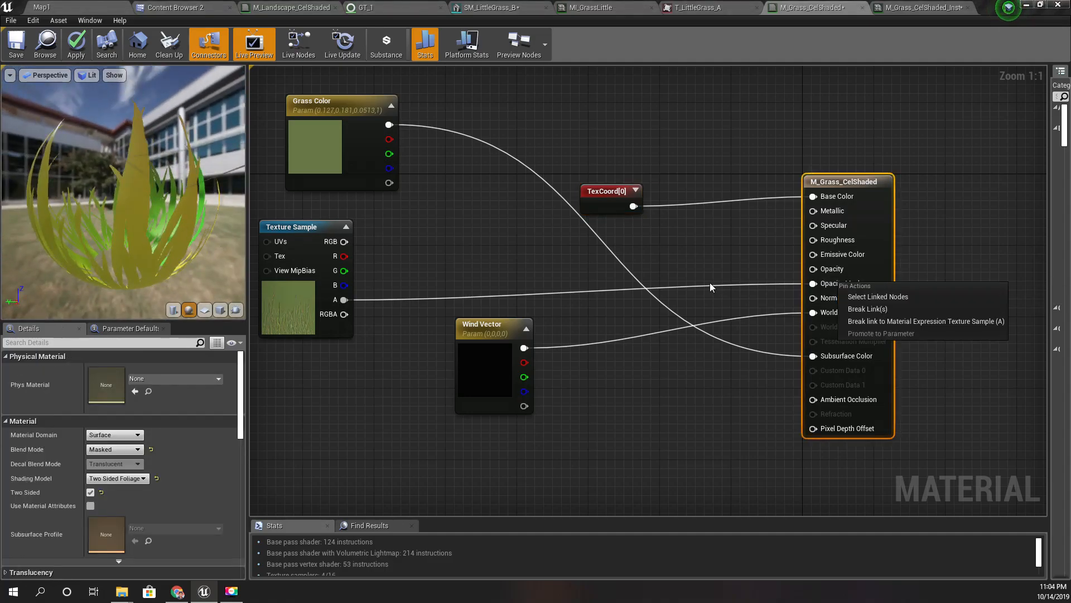
click(778, 285)
double_click(777, 284)
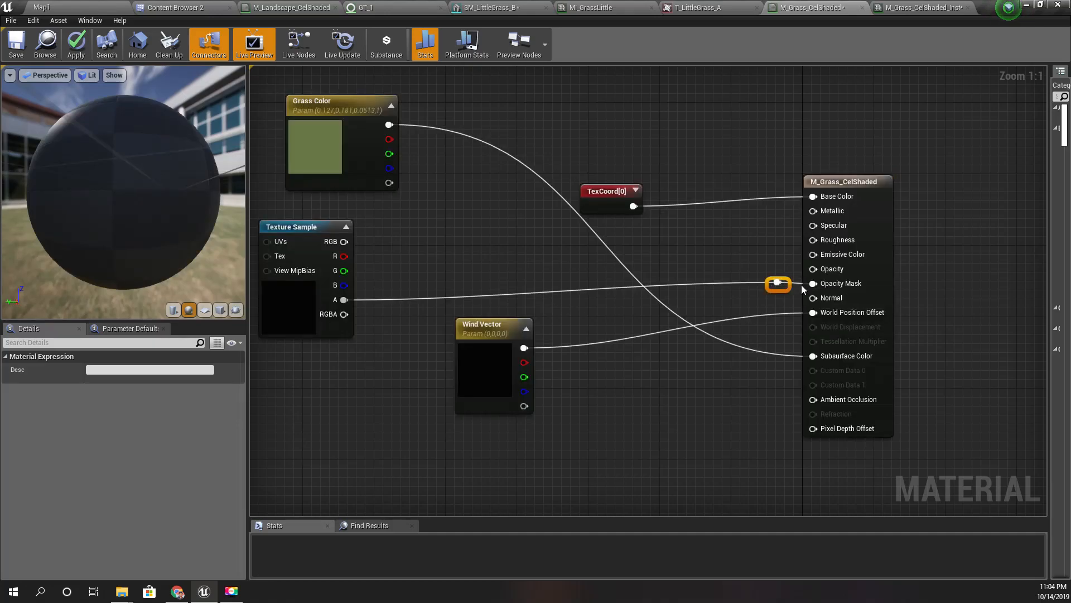
right_click(824, 284)
click(856, 307)
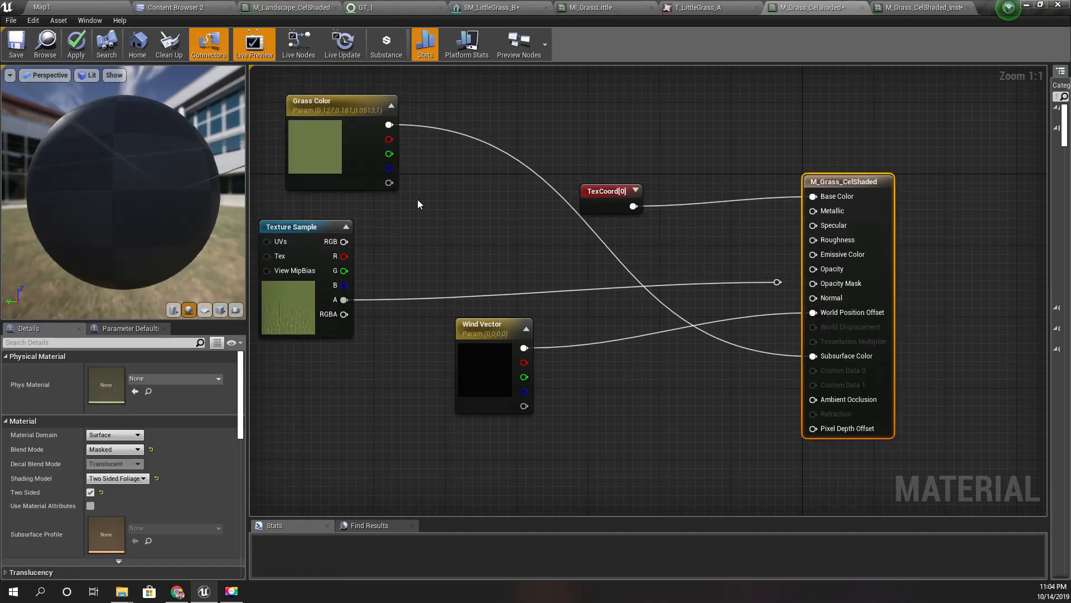
Step: Switch the preview mesh to a plane and examine how the TexCoord colours run across it
click(204, 310)
drag(129, 243, 106, 231)
drag(27, 211, 50, 213)
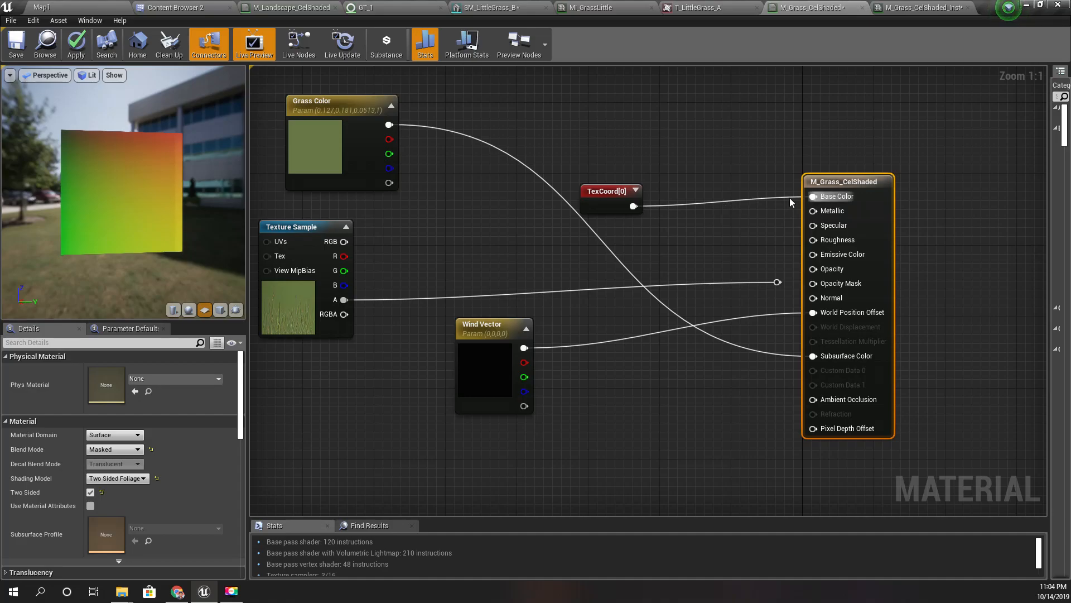
drag(127, 219, 144, 222)
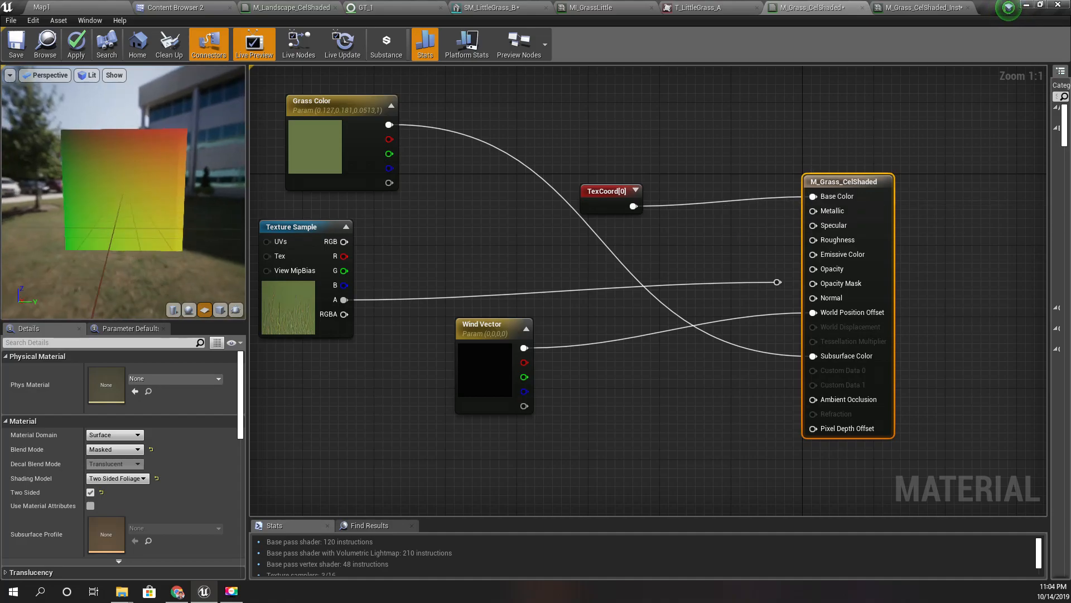
click(603, 192)
drag(64, 151, 82, 152)
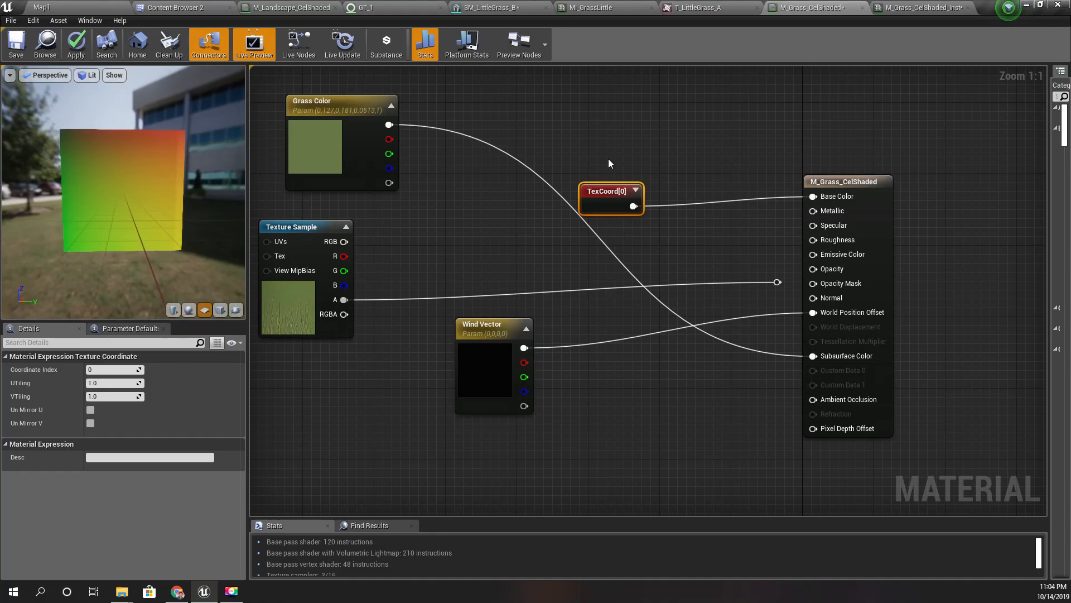
Step: Reposition the TexCoord node slightly and create a ComponentMask node from its output
right_click(626, 201)
click(618, 201)
drag(618, 201, 631, 178)
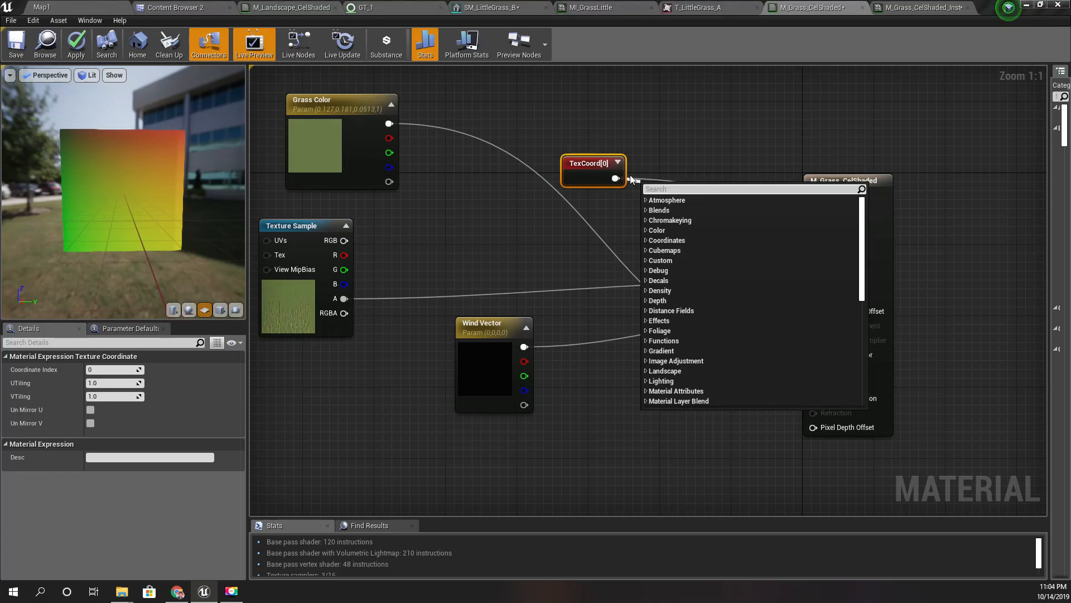
text(co)
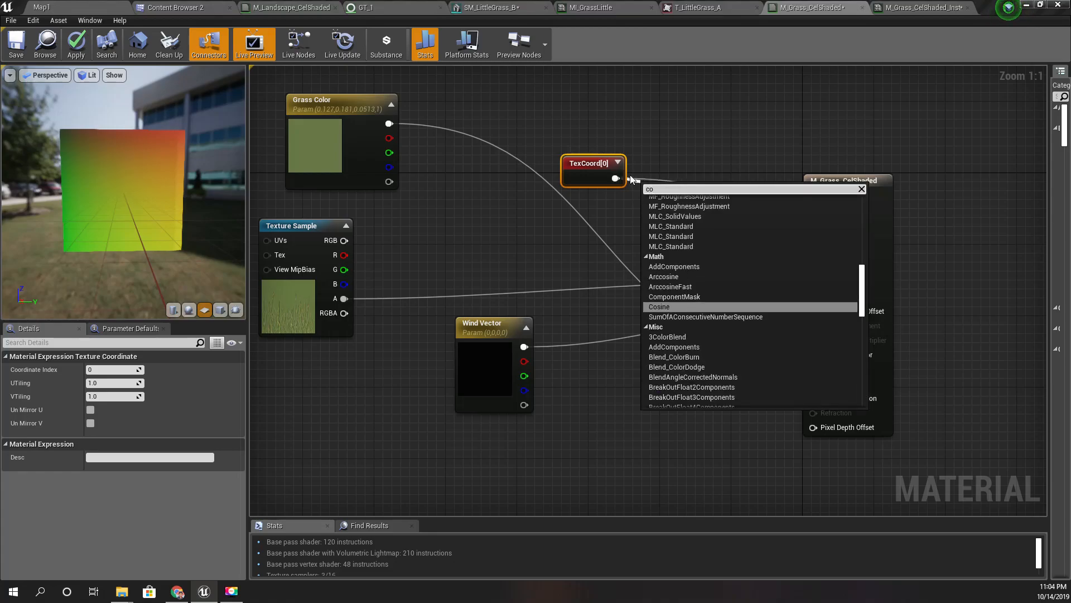
text(mpo)
key(Up)
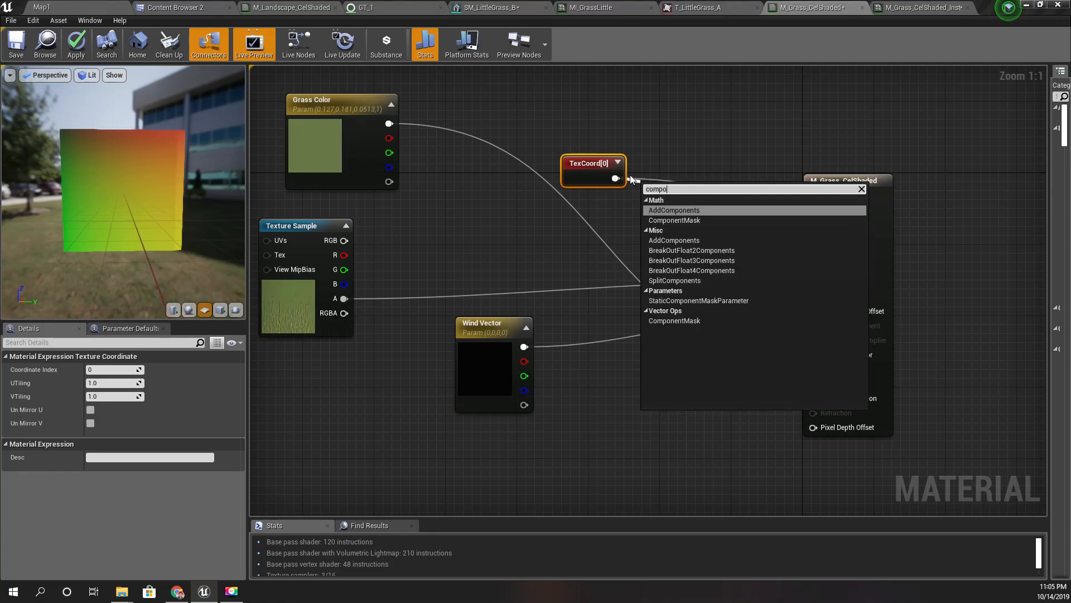
key(Down)
key(Return)
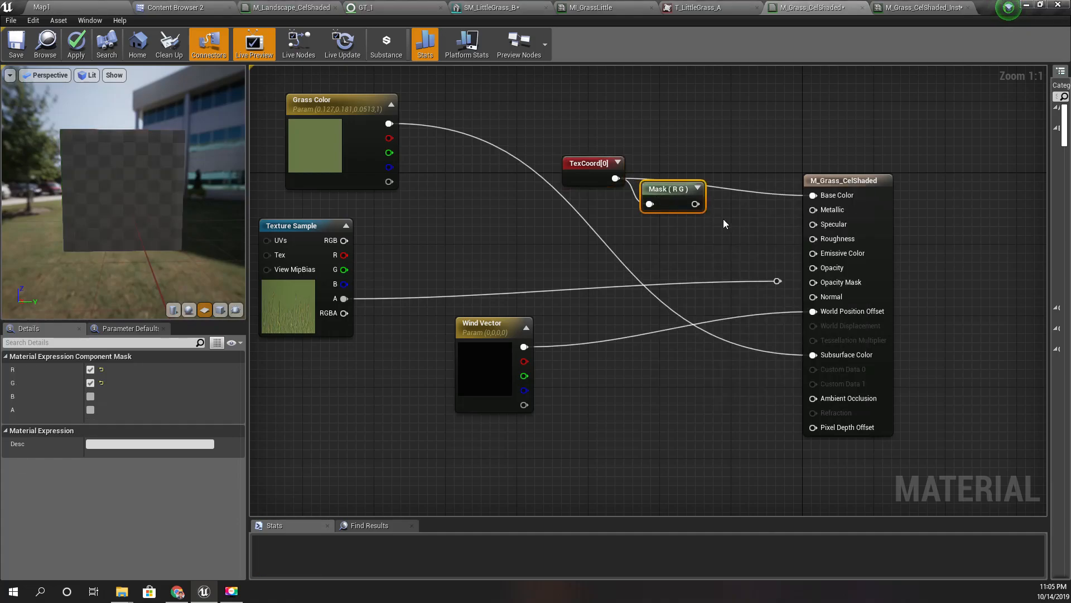
Step: Connect the component mask to Base Color, limit it to the R channel, and inspect the plane preview
drag(700, 207, 813, 196)
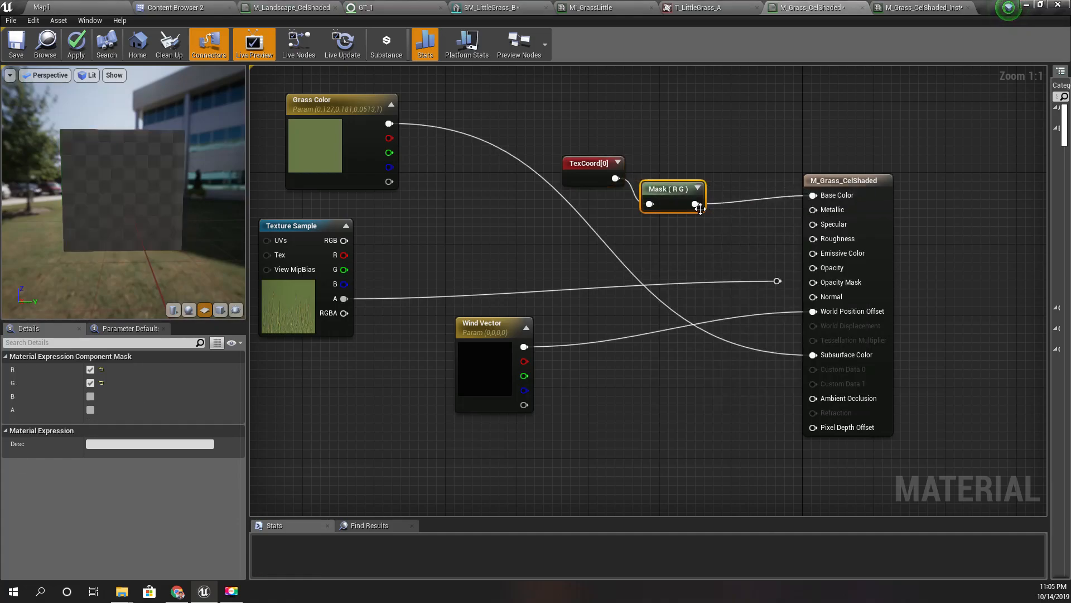
click(90, 383)
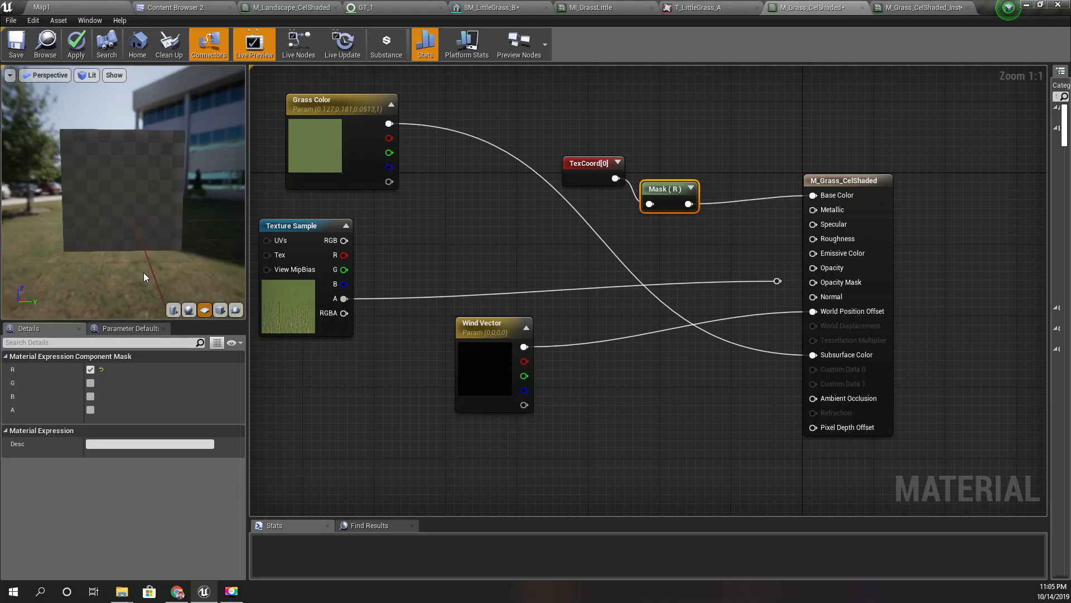
drag(128, 199, 113, 190)
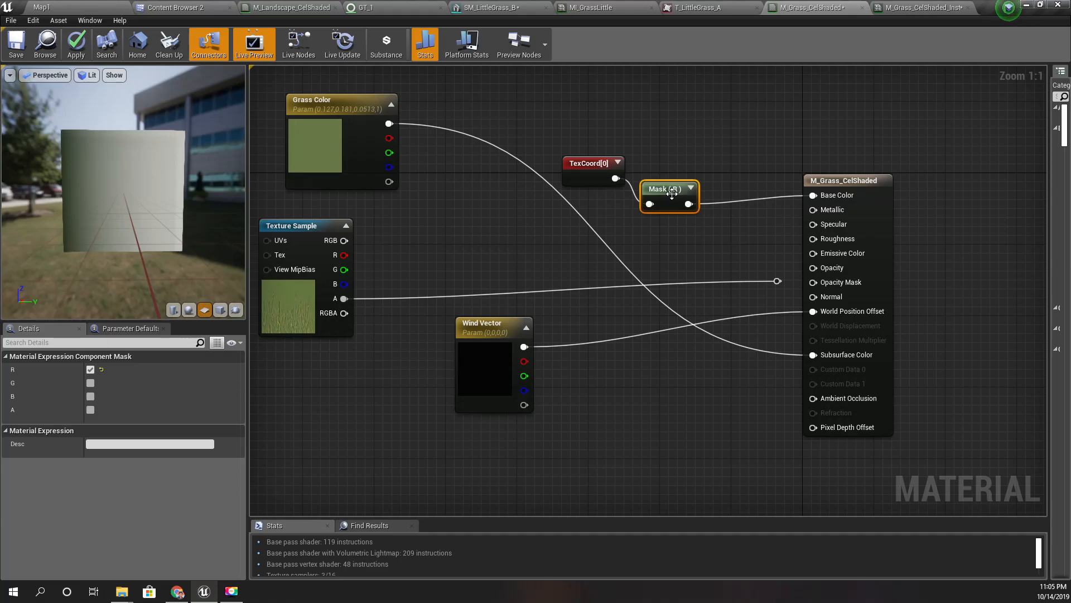
Step: Switch the component mask from the R channel to only the G channel and inspect the gradient on the plane
click(93, 370)
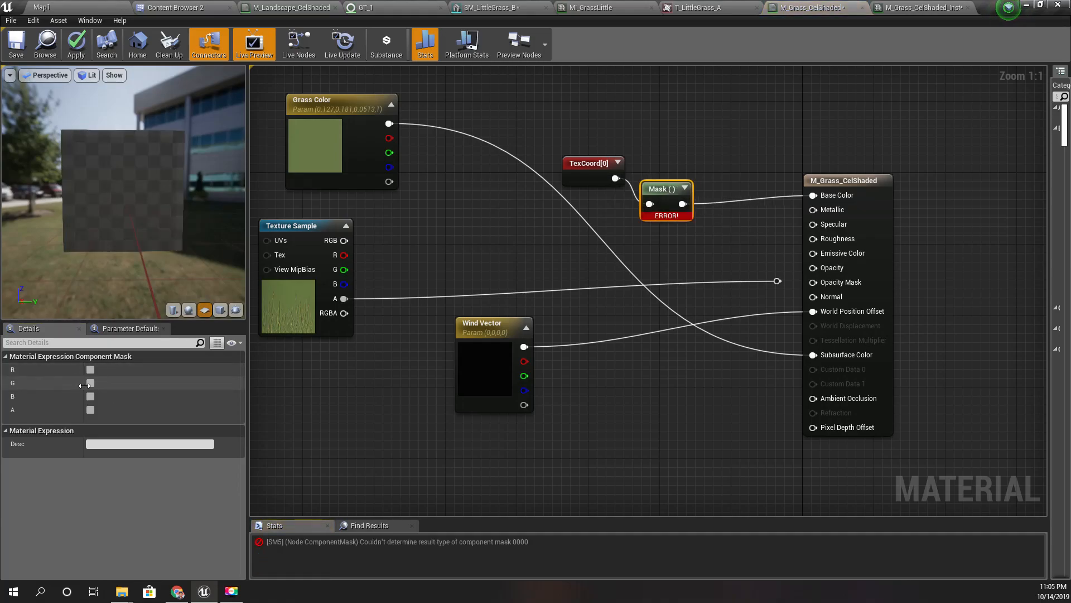
click(90, 384)
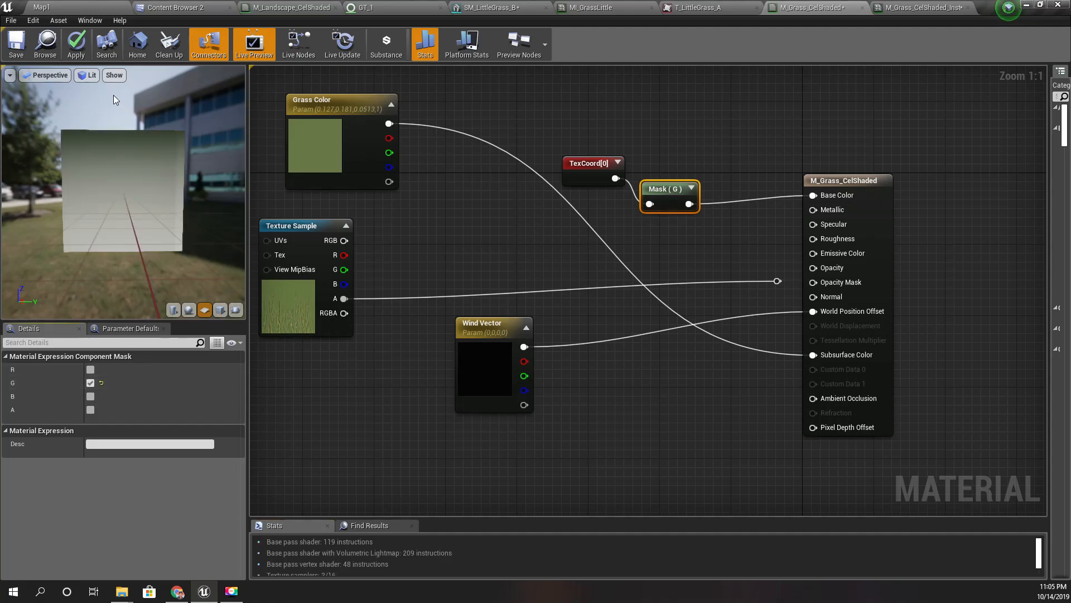
drag(112, 159, 146, 159)
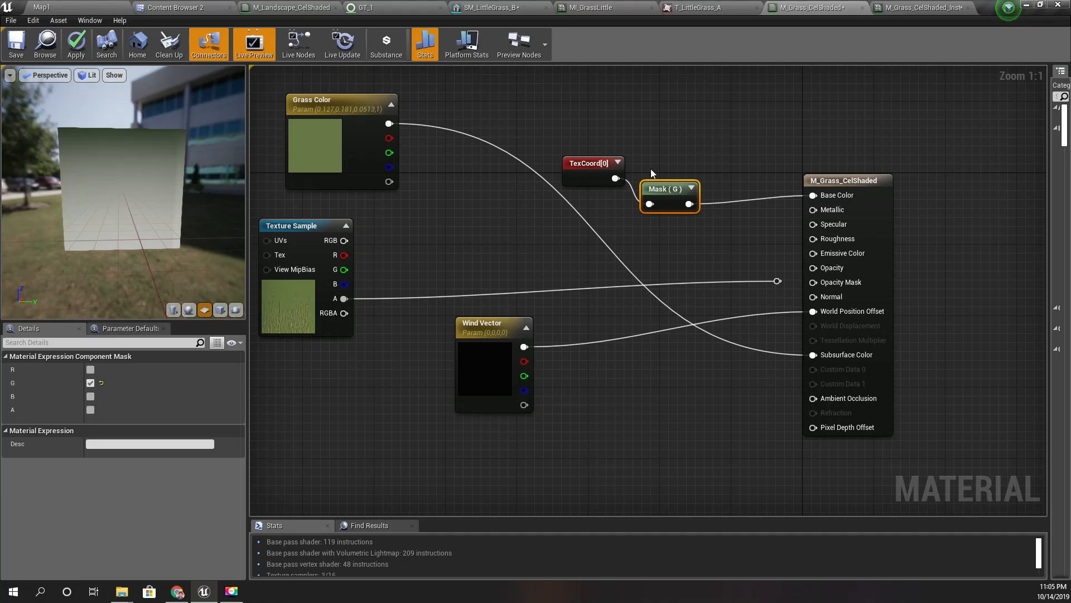
Step: Reconnect the reroute node to Opacity Mask and the Grass Color output to Base Color
drag(770, 279, 830, 280)
drag(813, 195, 389, 124)
Step: Move the TexCoord and Mask (G) nodes below Wind Vector and line them up side by side
ctrl+click(602, 162)
drag(675, 192, 552, 471)
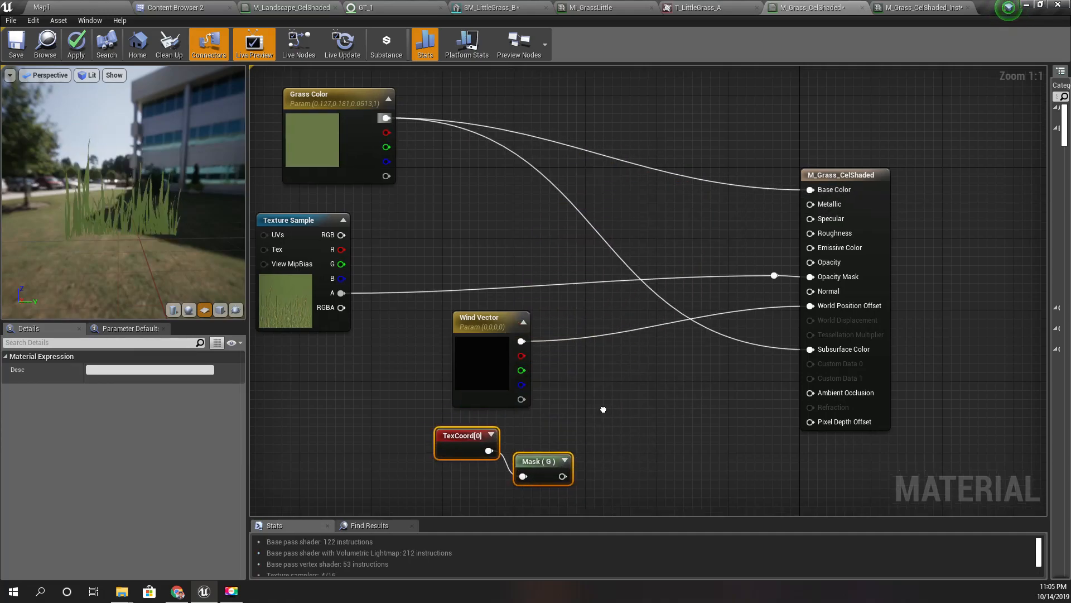
right_drag(605, 411, 594, 385)
click(536, 439)
drag(536, 440, 554, 412)
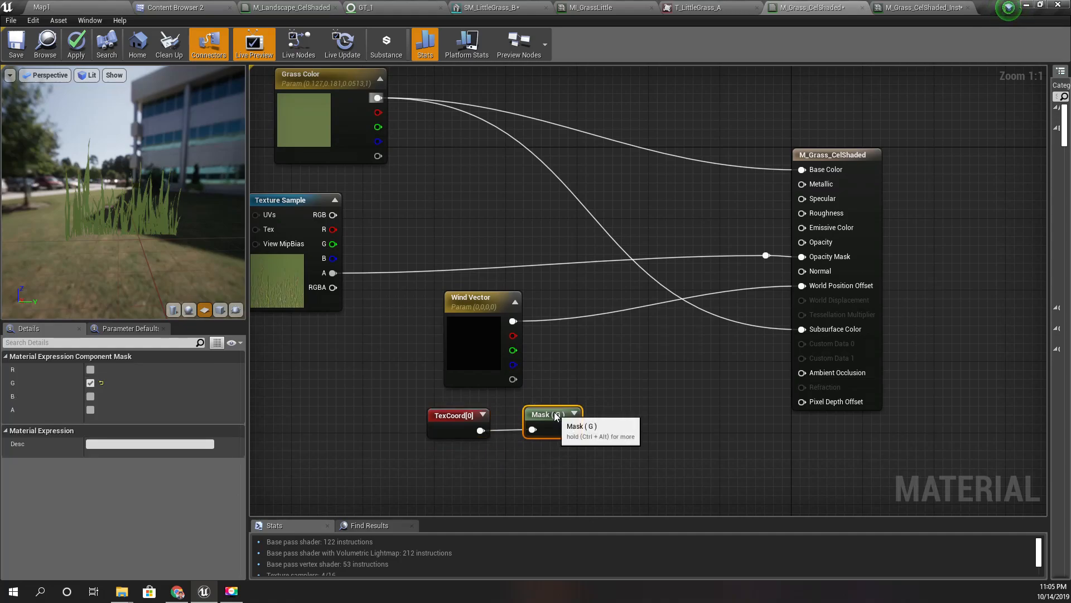
Step: Multiply Wind Vector by the Mask (G) output, feed the result into World Position Offset, and apply the material
drag(512, 321, 624, 349)
text(*)
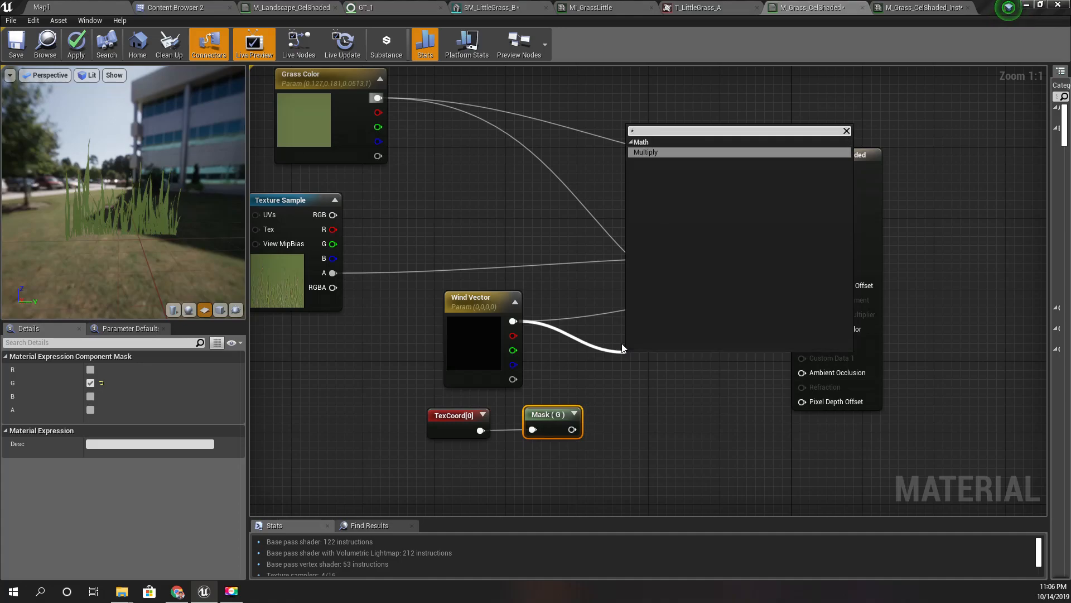
key(Return)
drag(578, 431, 802, 285)
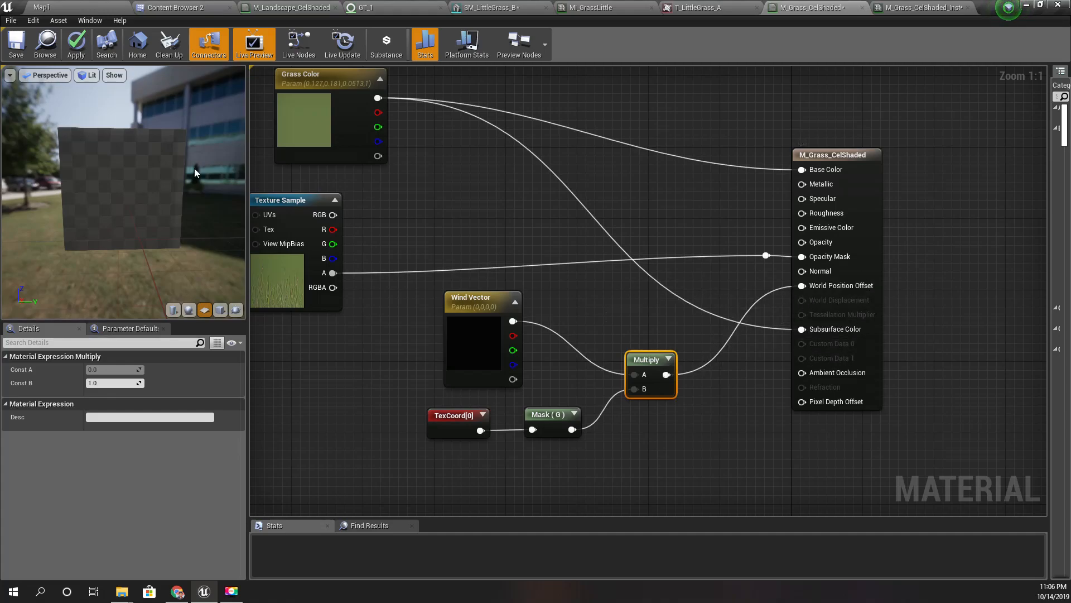
click(76, 47)
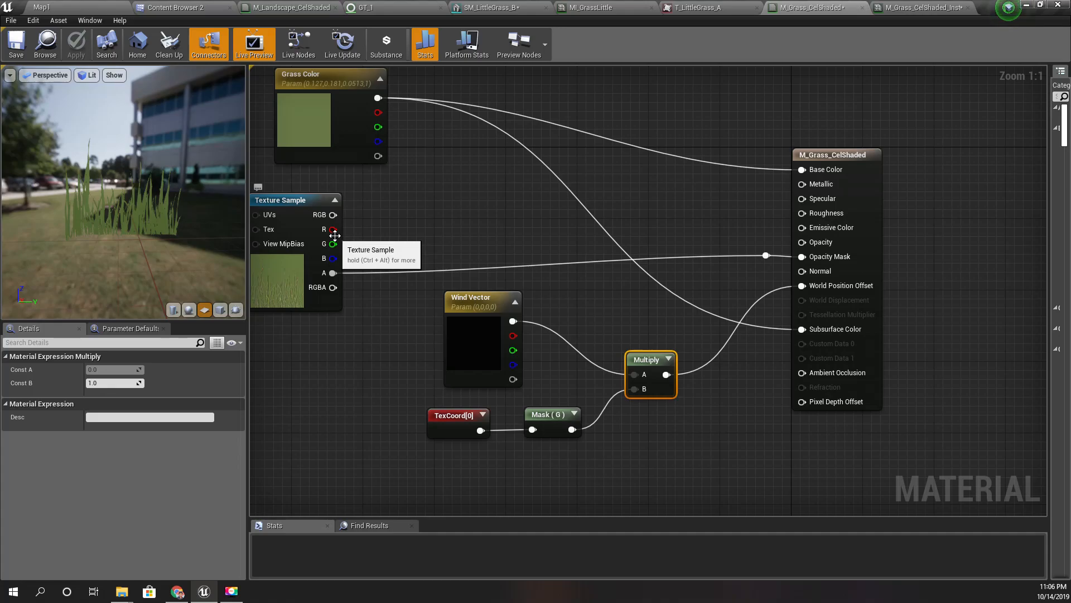
mouse_move(151, 239)
mouse_down()
mouse_move(128, 237)
mouse_move(154, 229)
mouse_up()
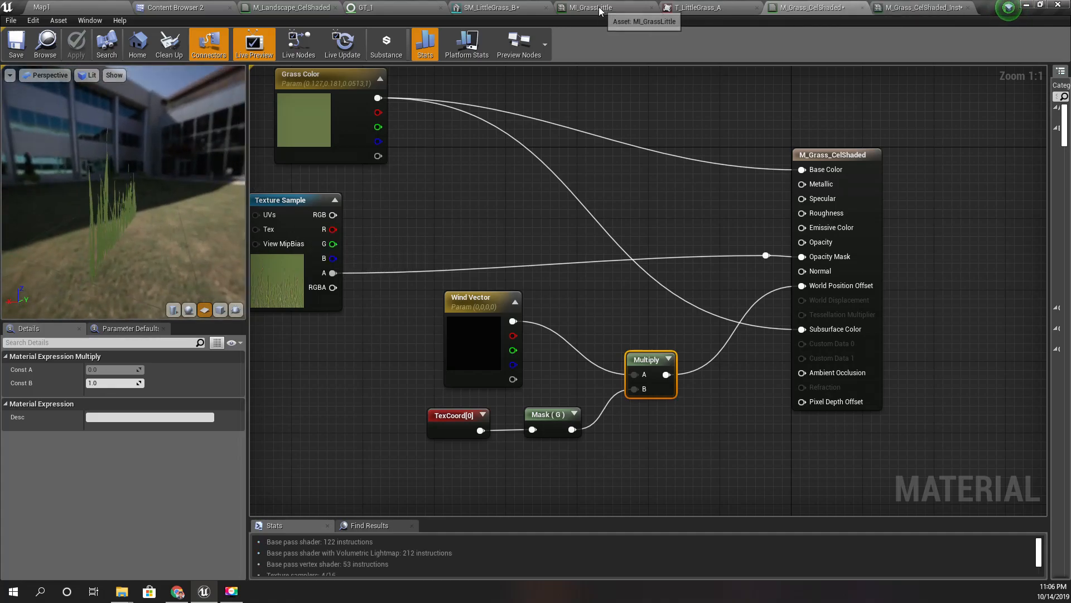
Step: Open the M_Grass_CelShaded instance, preview it on a plane, and frame the grass from the front
click(923, 7)
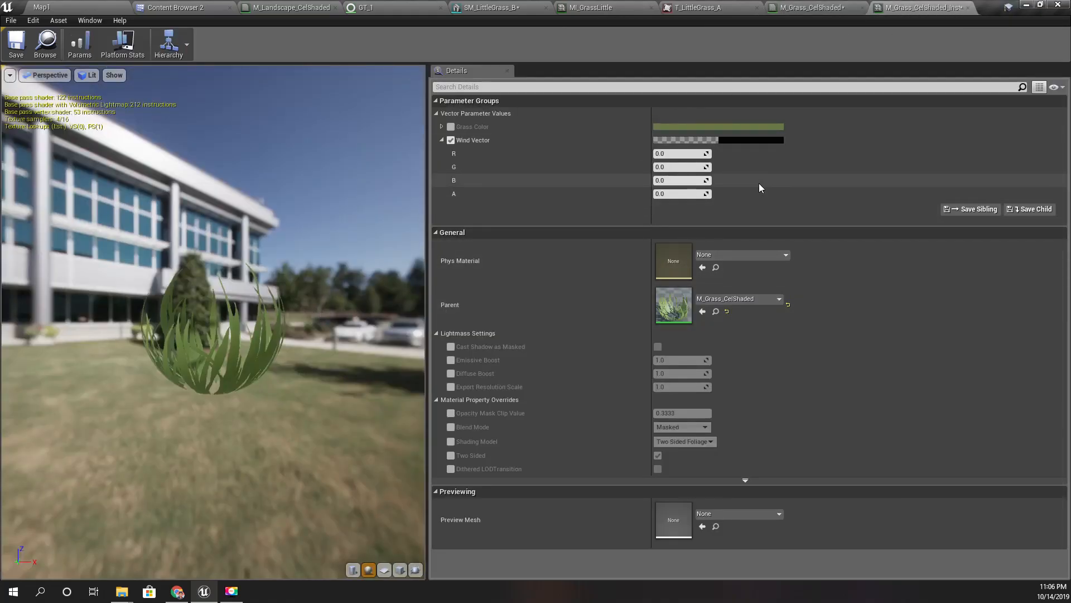
click(385, 569)
drag(240, 422, 216, 402)
scroll(216, 402, up, 3)
scroll(220, 409, down, 2)
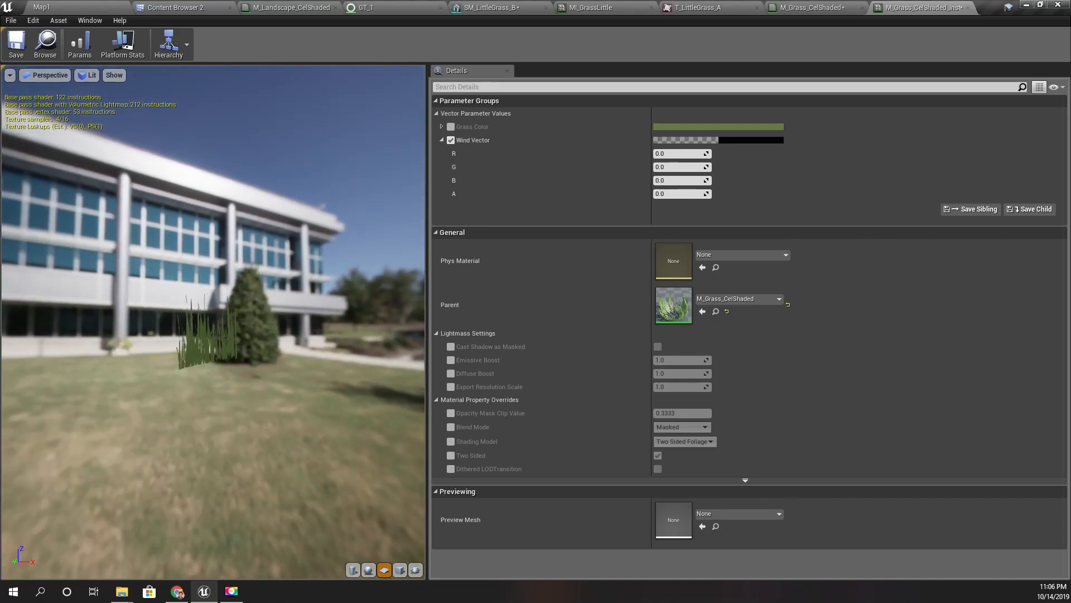
drag(321, 418, 165, 390)
right_drag(185, 378, 184, 351)
right_drag(321, 371, 321, 355)
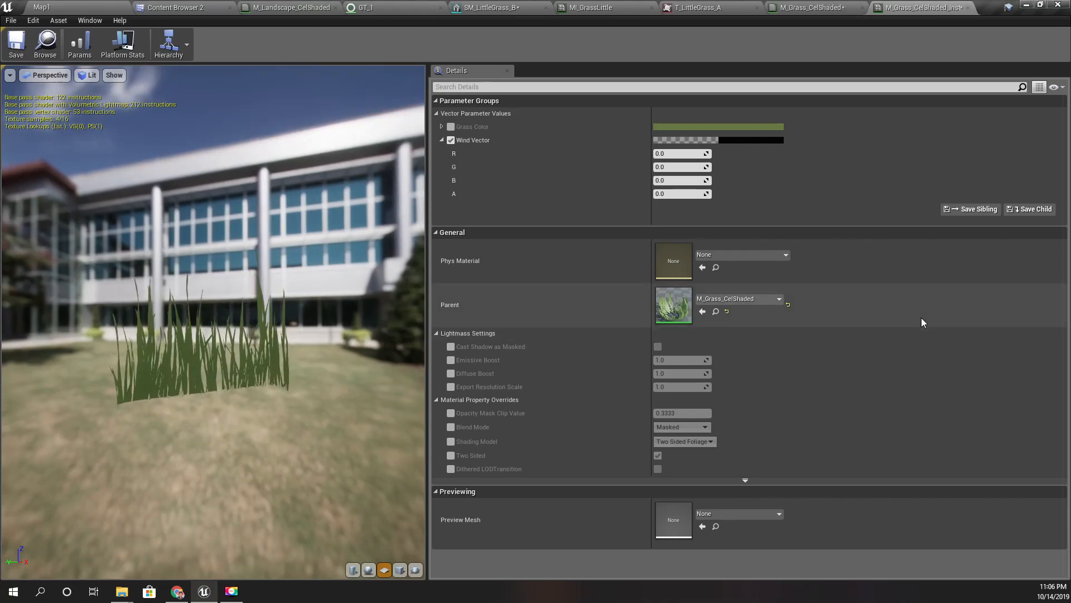
Step: Test the Wind Vector's R and G values against the grass preview, resetting R to 0
drag(672, 154, 719, 154)
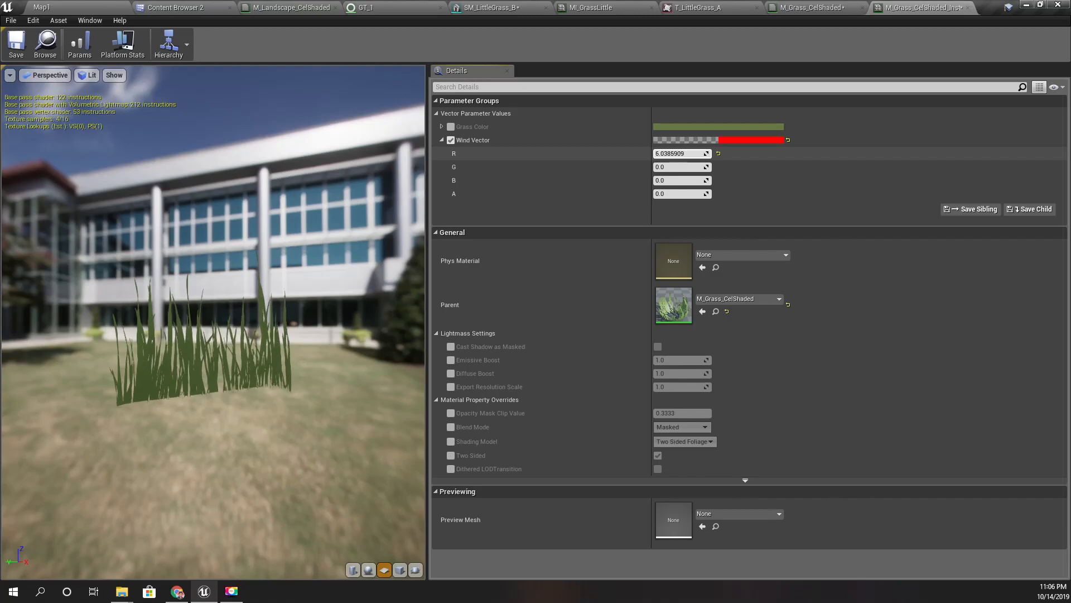
click(687, 154)
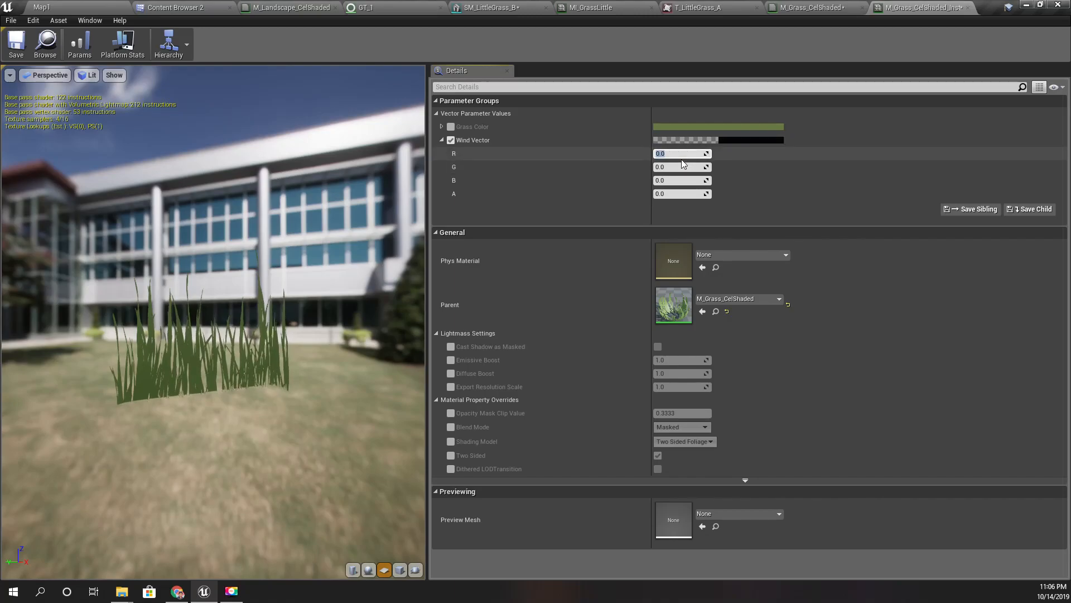
mouse_move(682, 167)
mouse_down()
mouse_move(705, 167)
mouse_move(666, 166)
mouse_move(680, 167)
mouse_up()
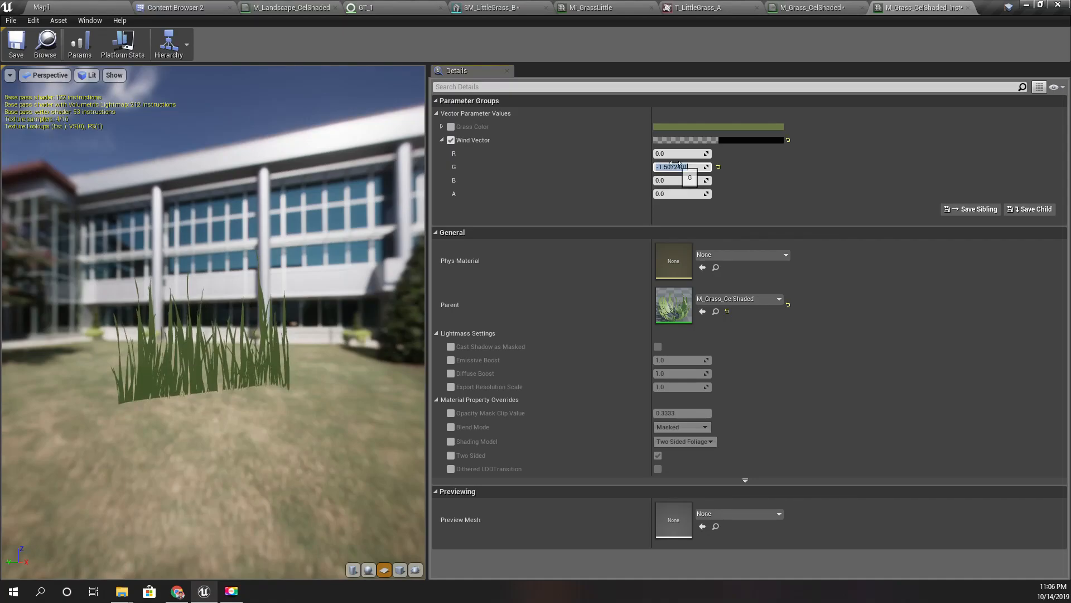
Step: In M_Grass_CelShaded, insert a OneMinus node between Mask (G) and the Multiply node's B input, and apply the material
click(821, 7)
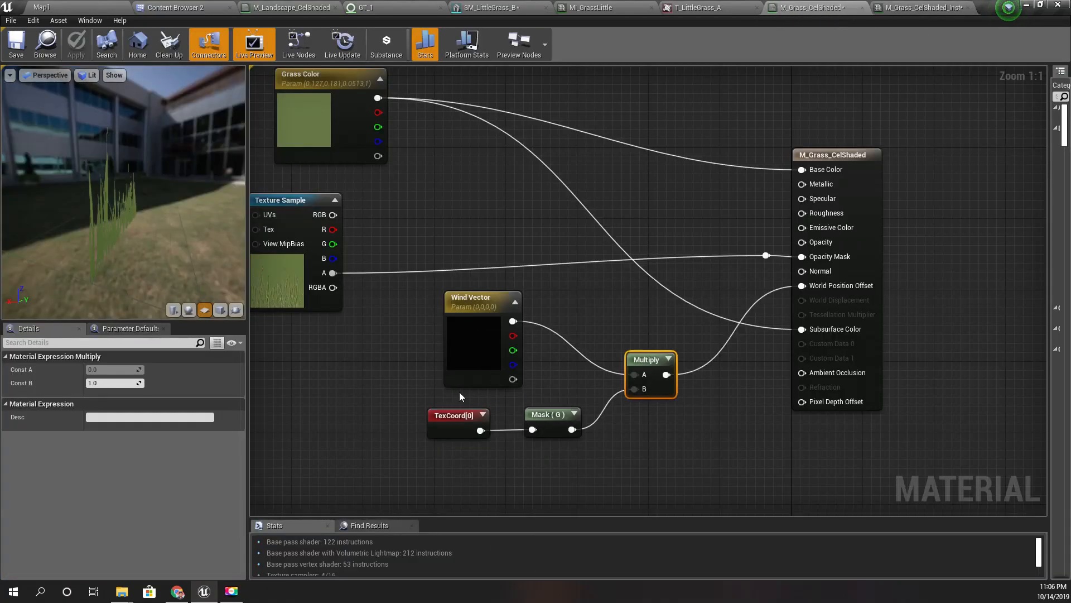
drag(542, 445, 508, 438)
text(1-)
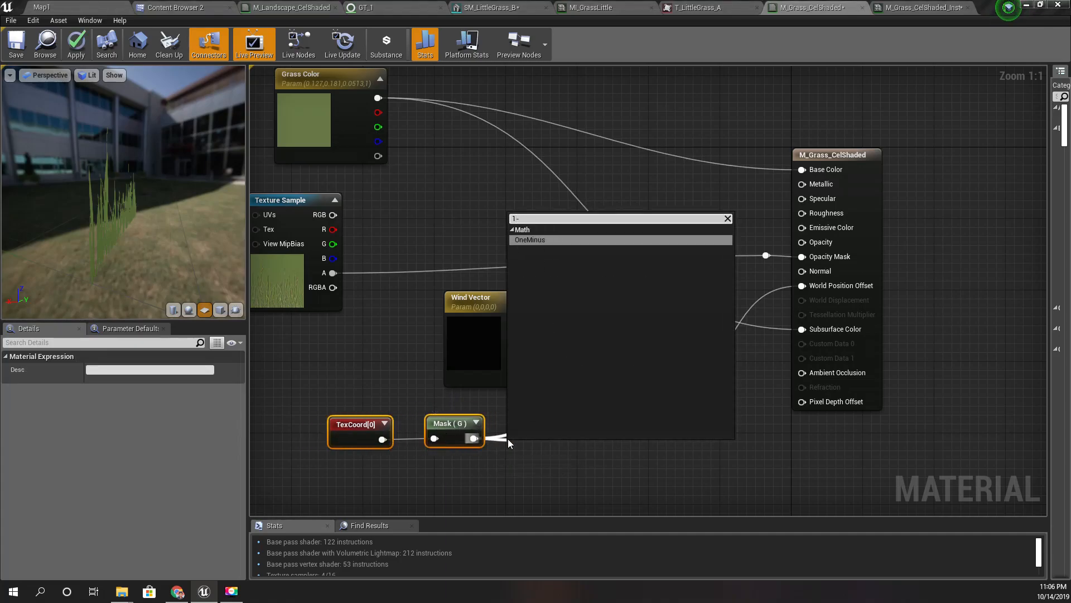
key(Return)
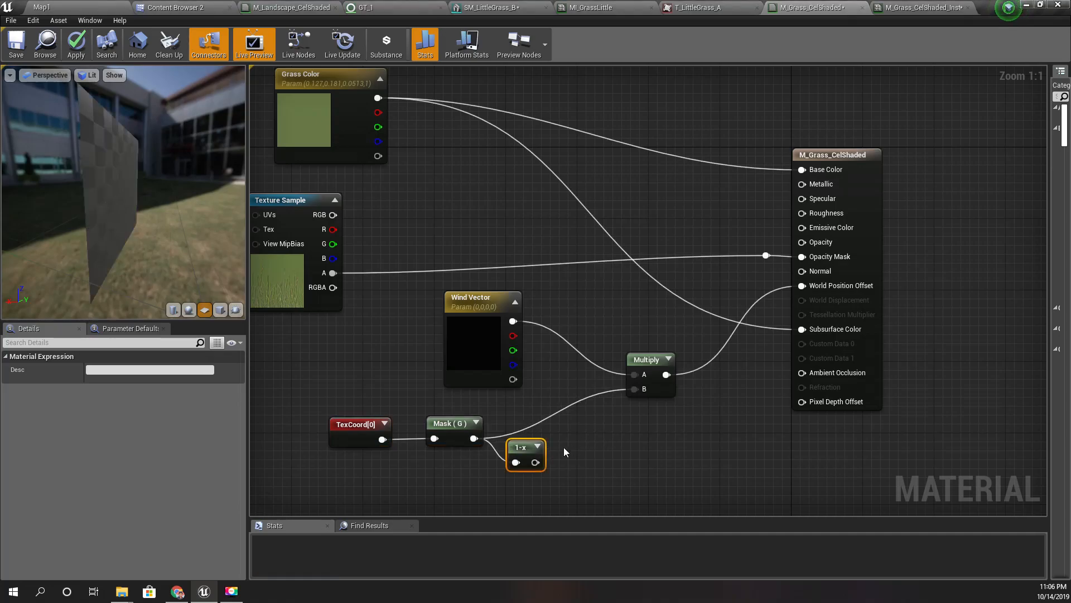
drag(541, 459, 635, 389)
drag(529, 445, 546, 412)
click(77, 43)
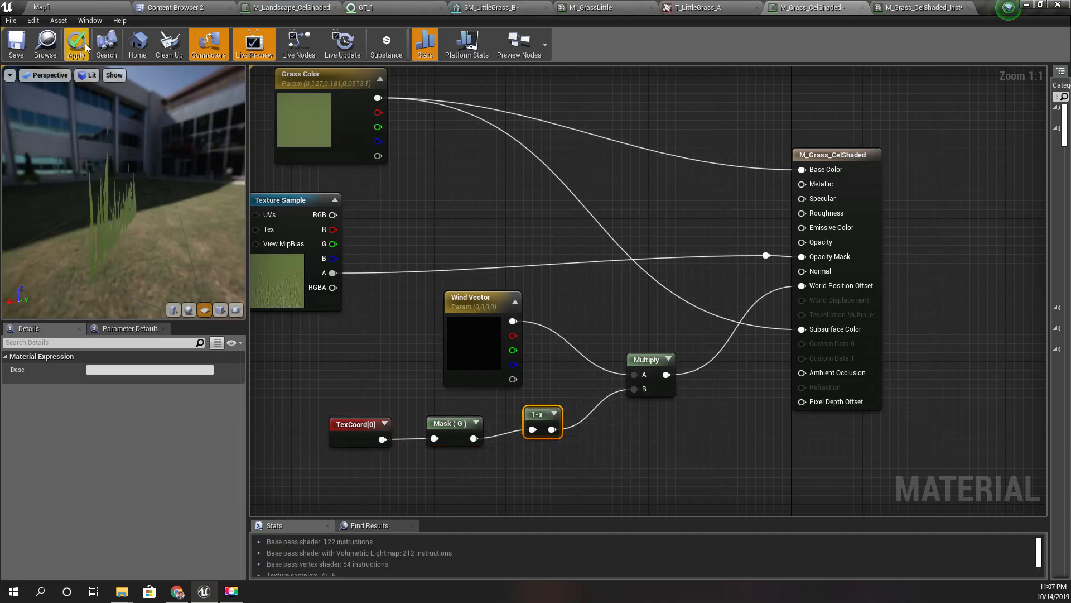
click(77, 43)
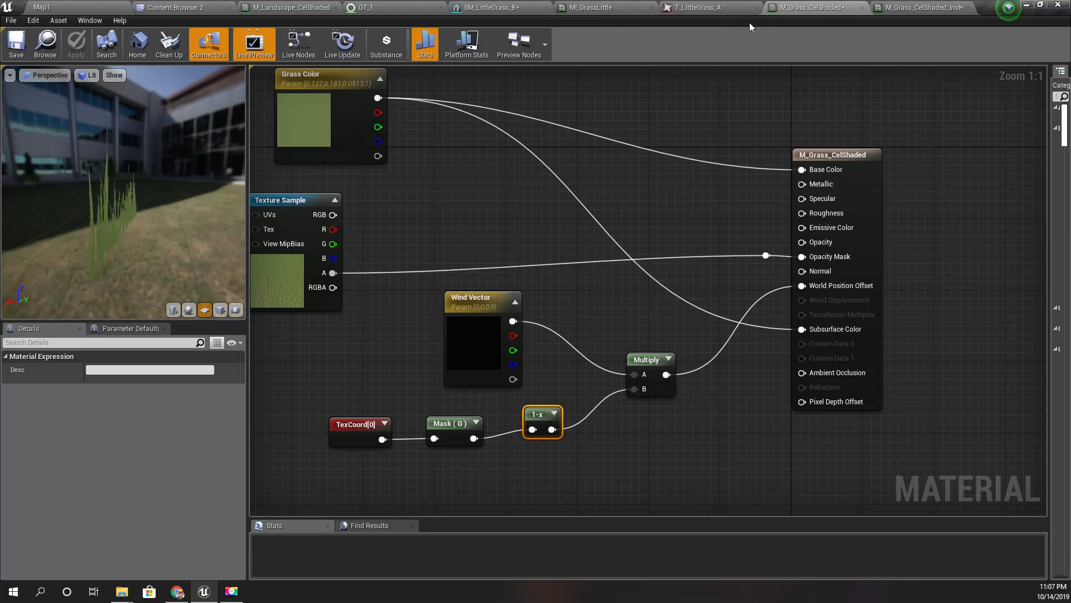
Step: In the grass material instance, test the Wind Vector's G value on the plane preview and set it to 300
click(901, 7)
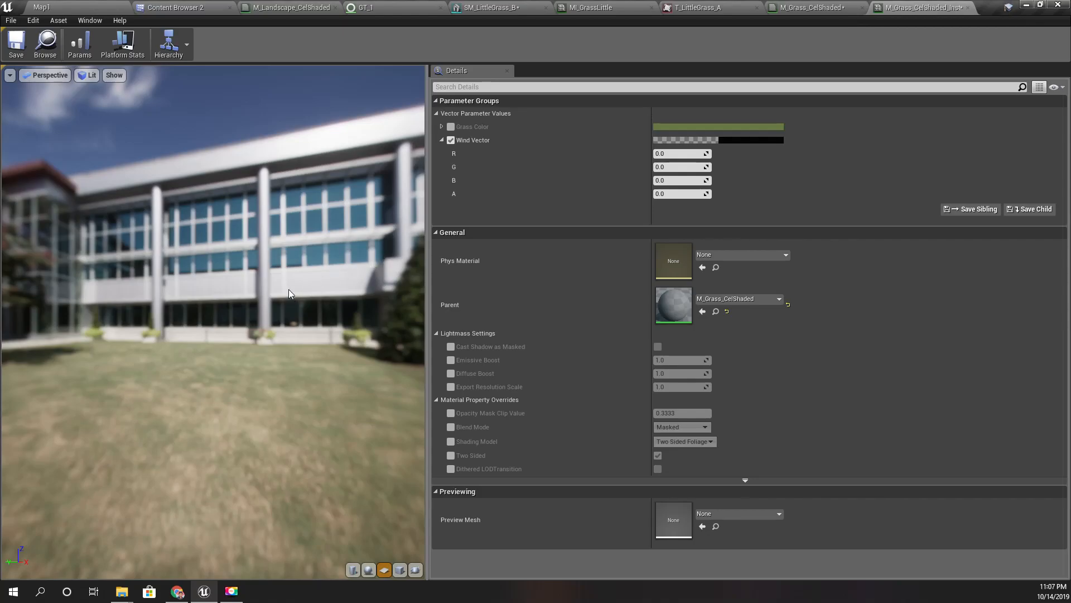
scroll(192, 270, down, 3)
scroll(192, 269, up, 3)
drag(192, 269, 200, 273)
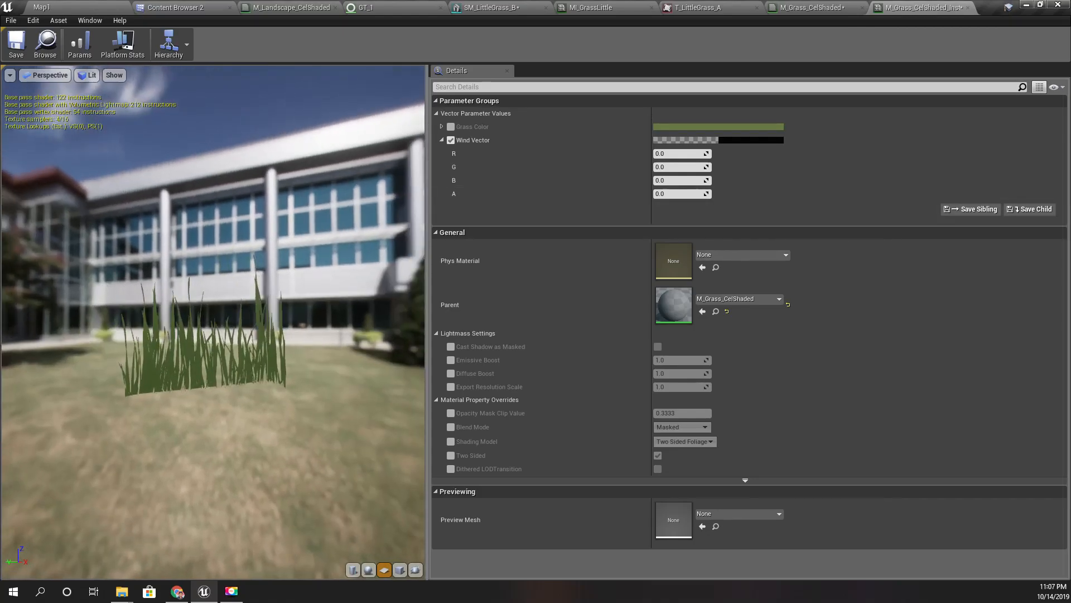
mouse_move(680, 166)
mouse_down()
mouse_move(745, 167)
mouse_move(658, 167)
mouse_move(719, 167)
mouse_move(689, 167)
mouse_up()
click(689, 167)
text(0)
key(Return)
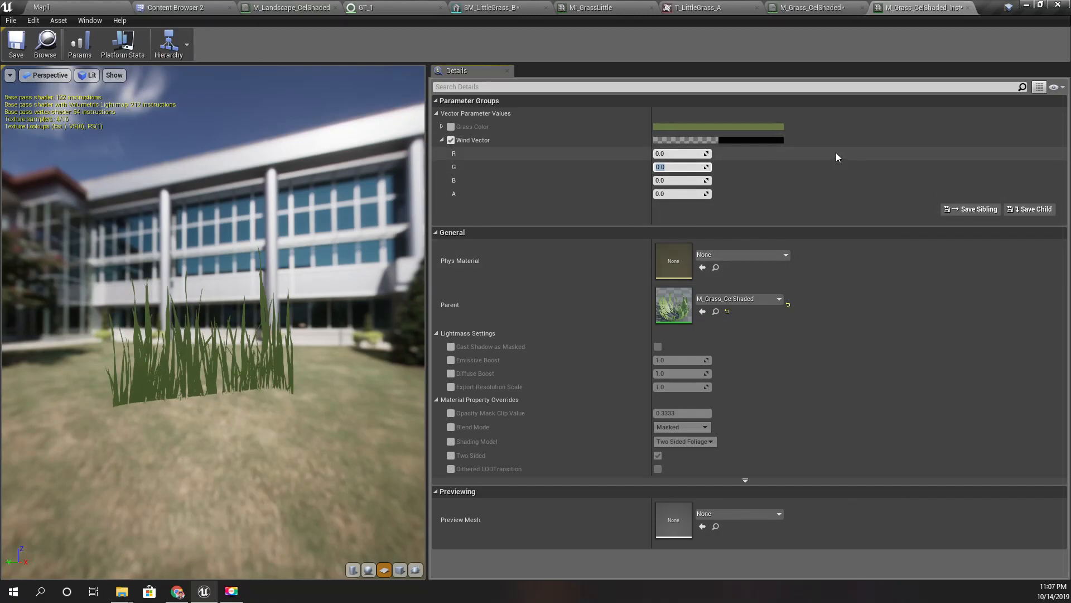
text(00)
key(Return)
Step: Inspect the bent grass and its roots up close in Map1, and check the GT_1 grass settings
click(45, 7)
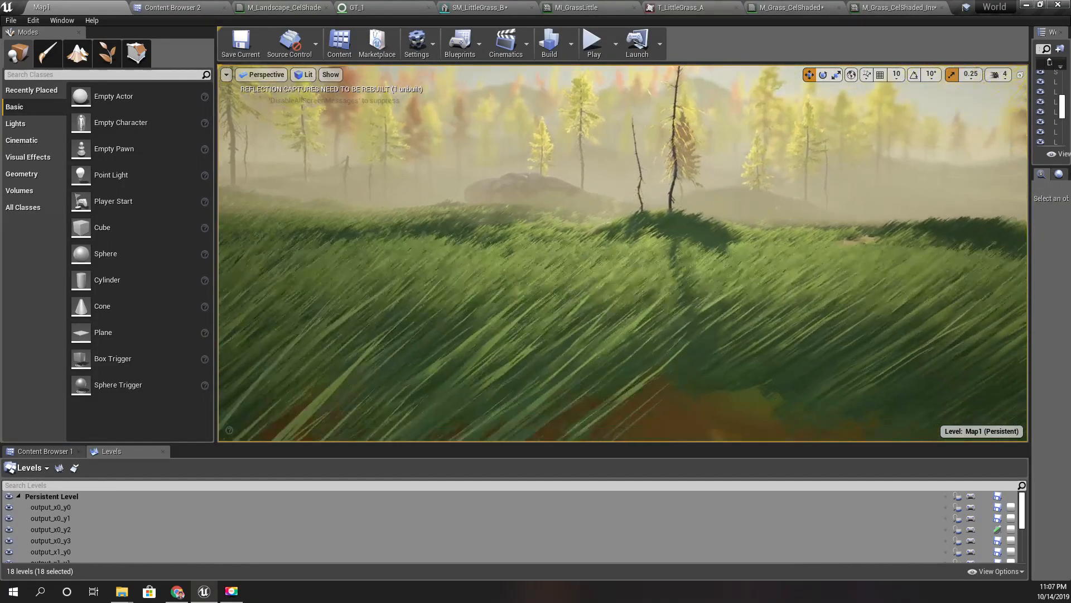
right_drag(622, 254, 563, 268)
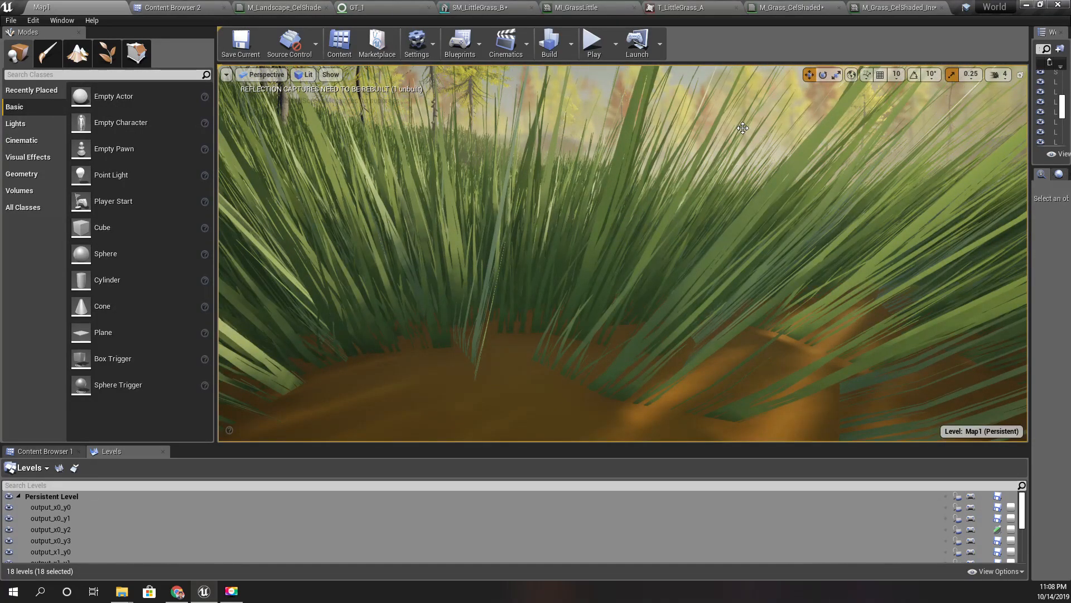
right_drag(712, 154, 701, 155)
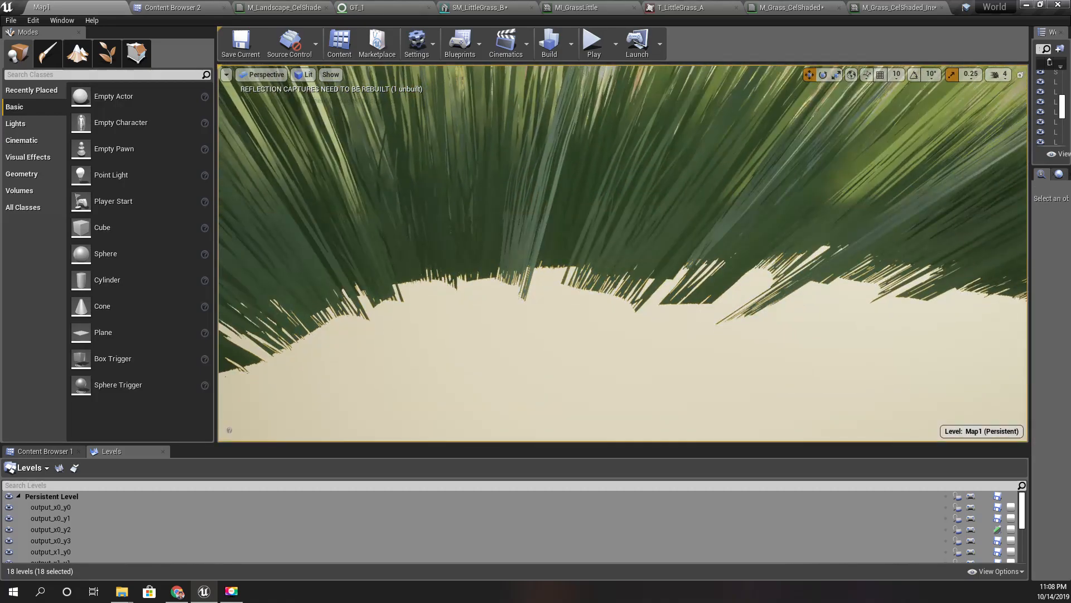
click(391, 7)
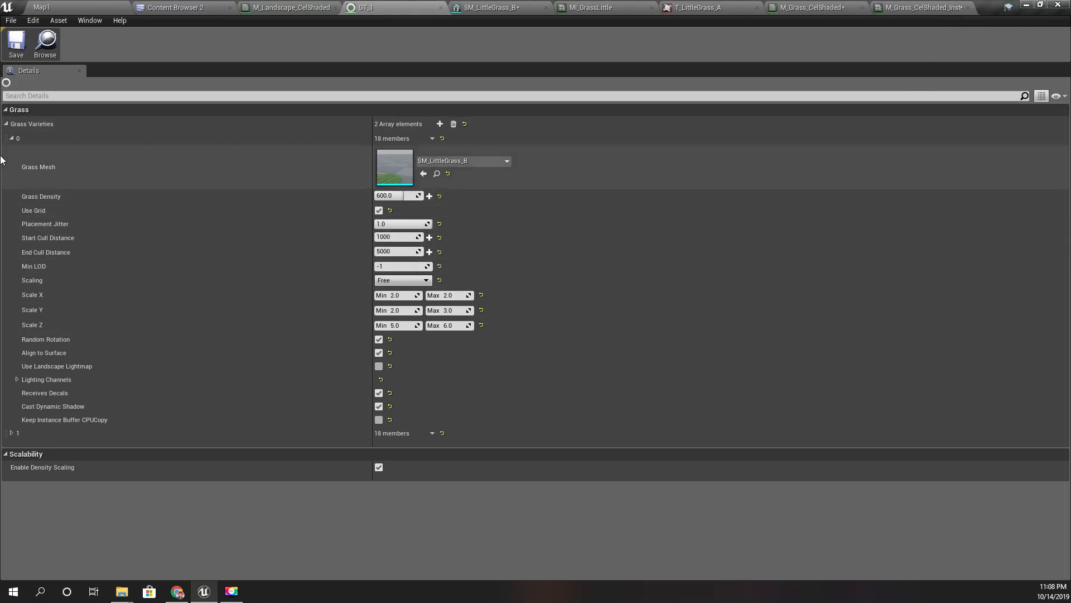
click(906, 5)
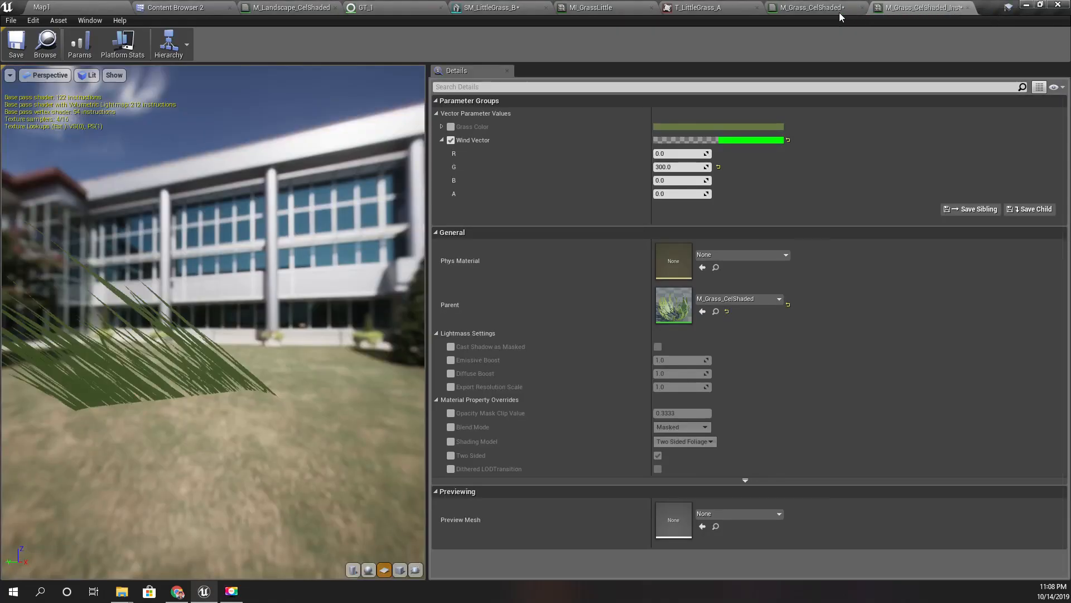
Step: In M_Grass_CelShaded, select the TexCoord, Mask (G) and 1-x nodes and examine the grass up close in the plane preview
click(812, 7)
right_drag(534, 350, 658, 265)
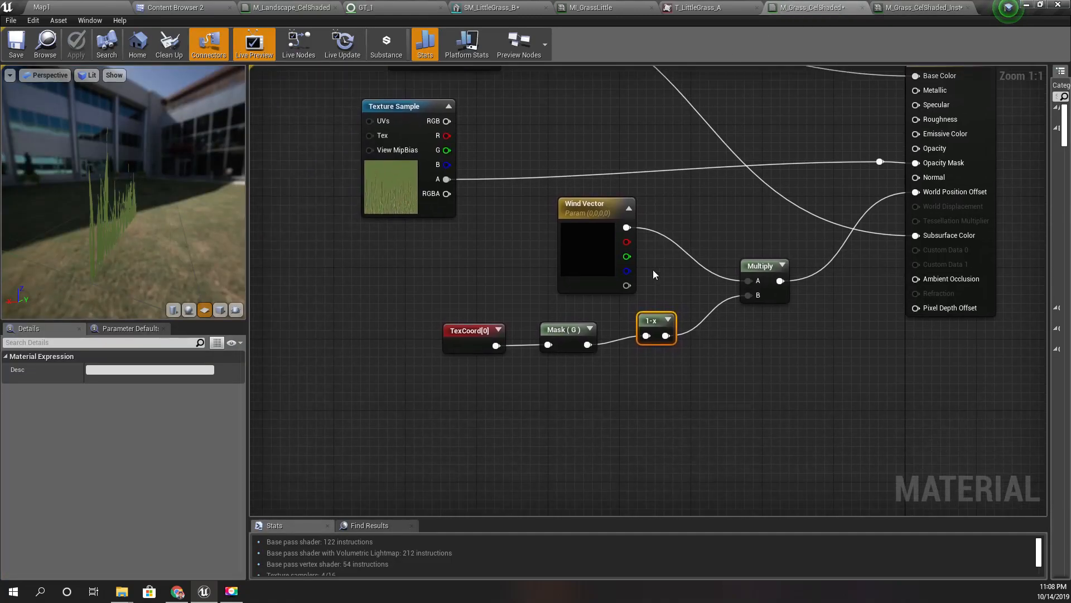
drag(513, 338, 446, 327)
drag(671, 383, 440, 320)
drag(68, 267, 108, 269)
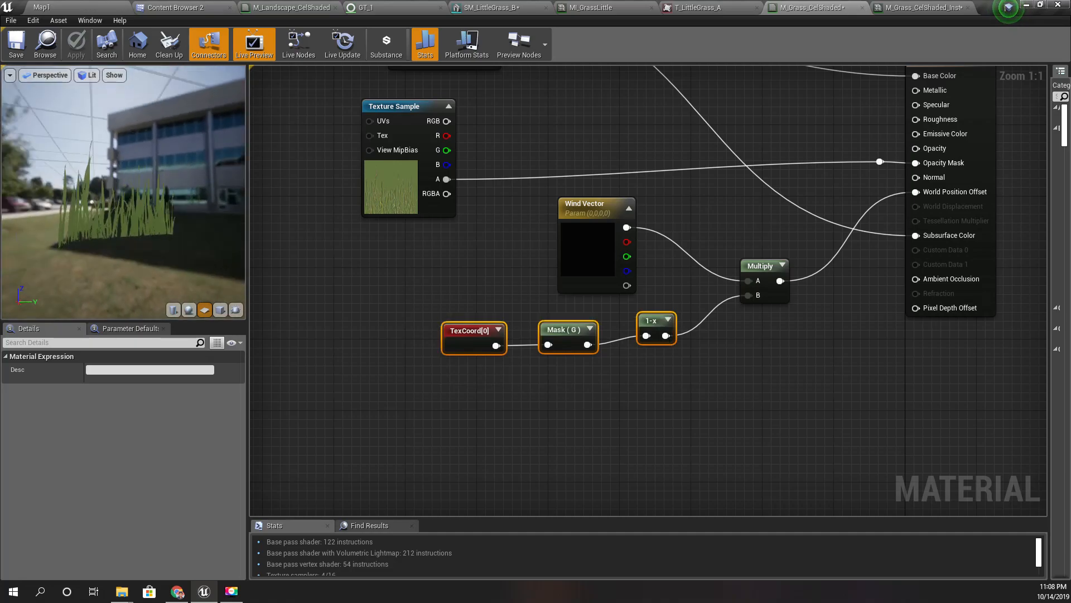
scroll(125, 234, up, 5)
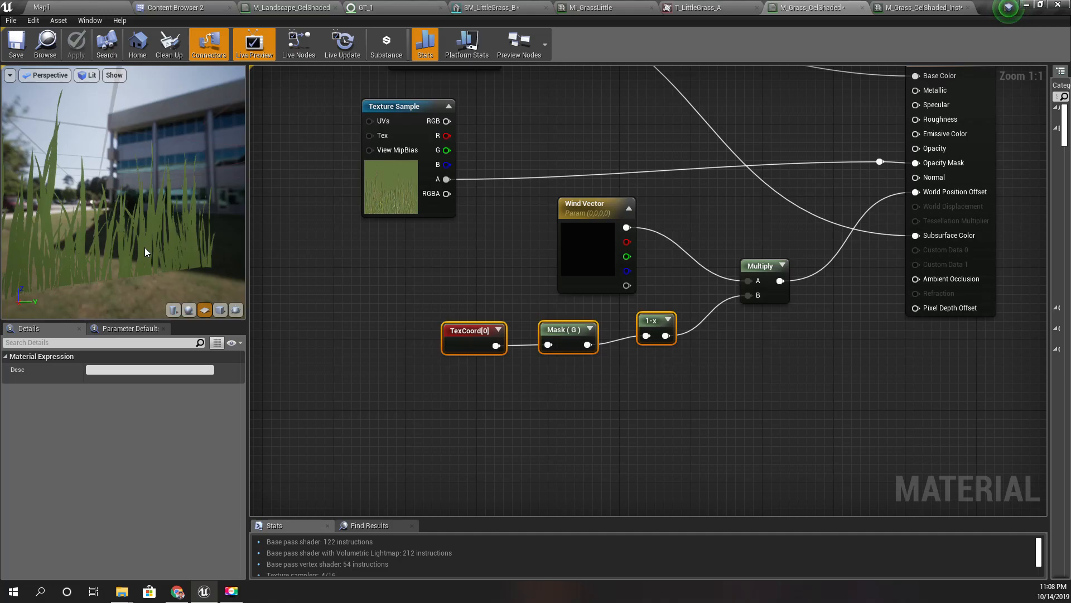
Step: Shift the mask nodes away from Multiply and add a Subtract node after 1-x with Const B set to 0.3
drag(654, 316, 632, 345)
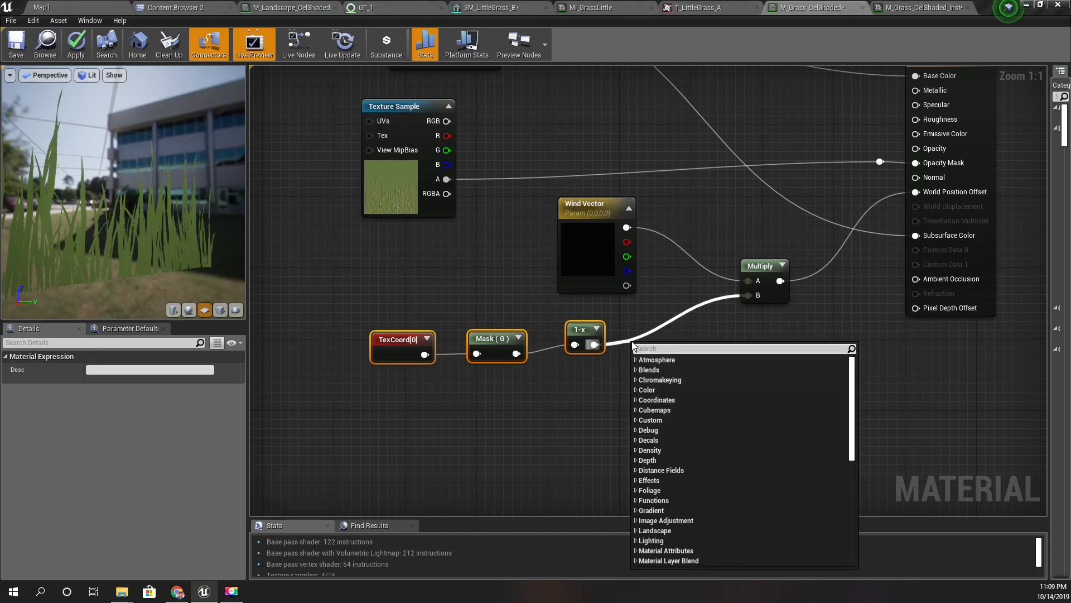
text(1)
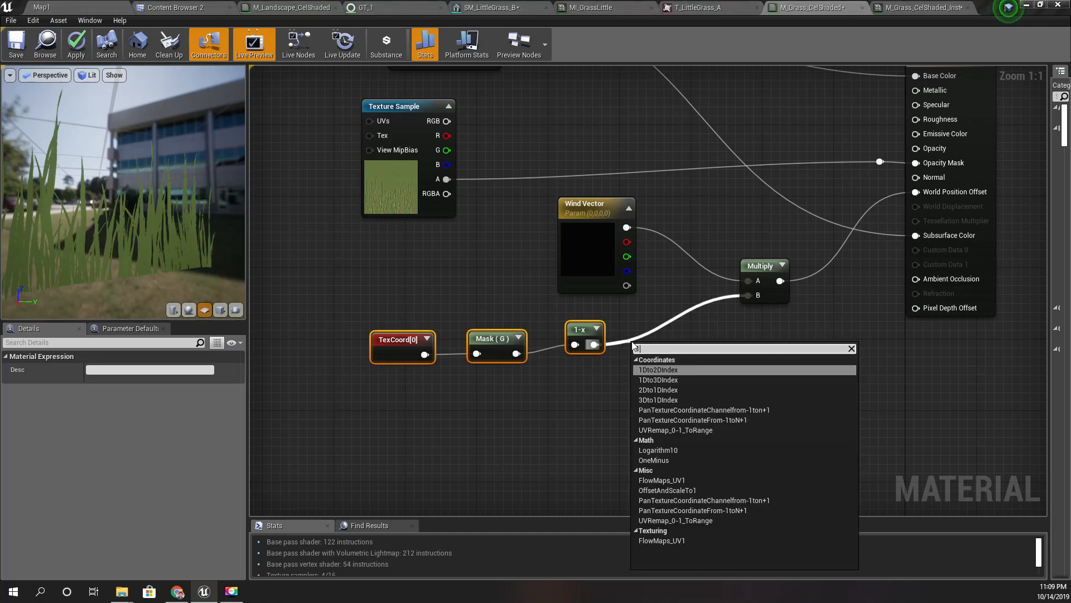
key(BackSpace)
text(-)
key(Return)
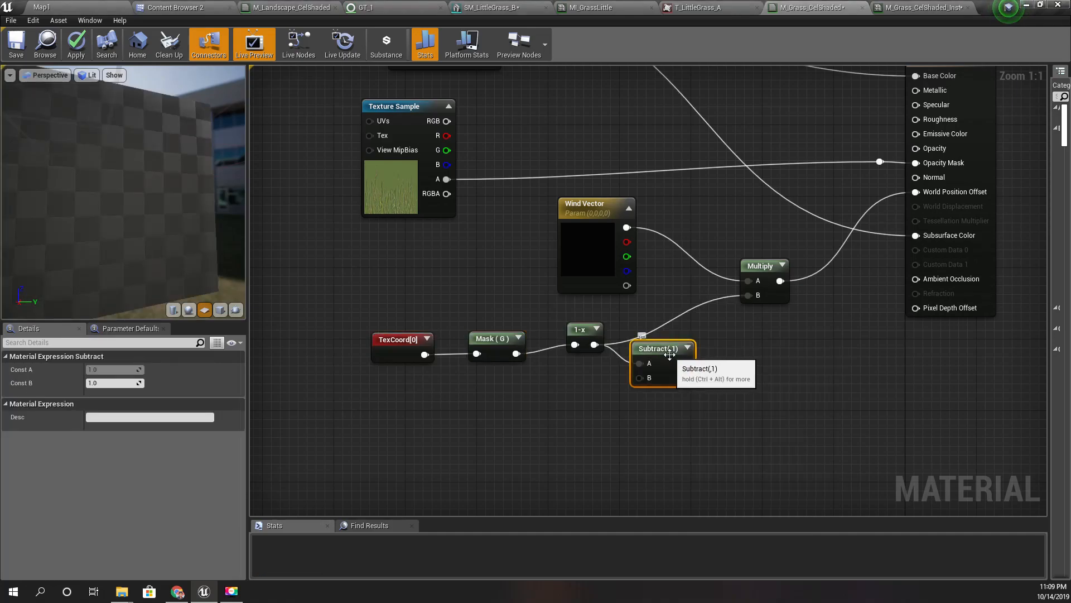
drag(689, 360, 714, 342)
click(106, 383)
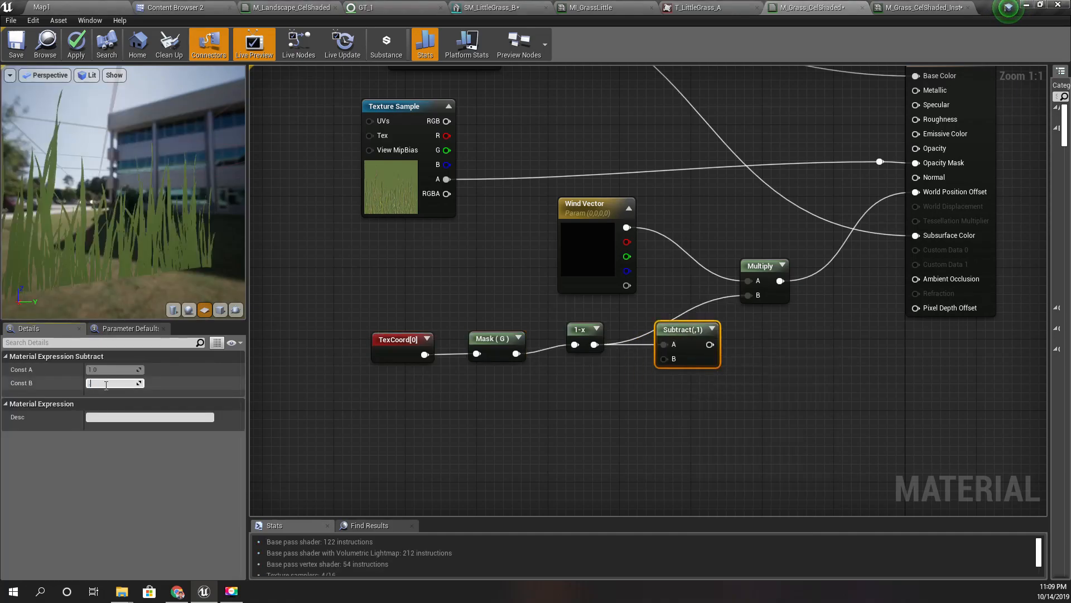
text(0.3)
key(Return)
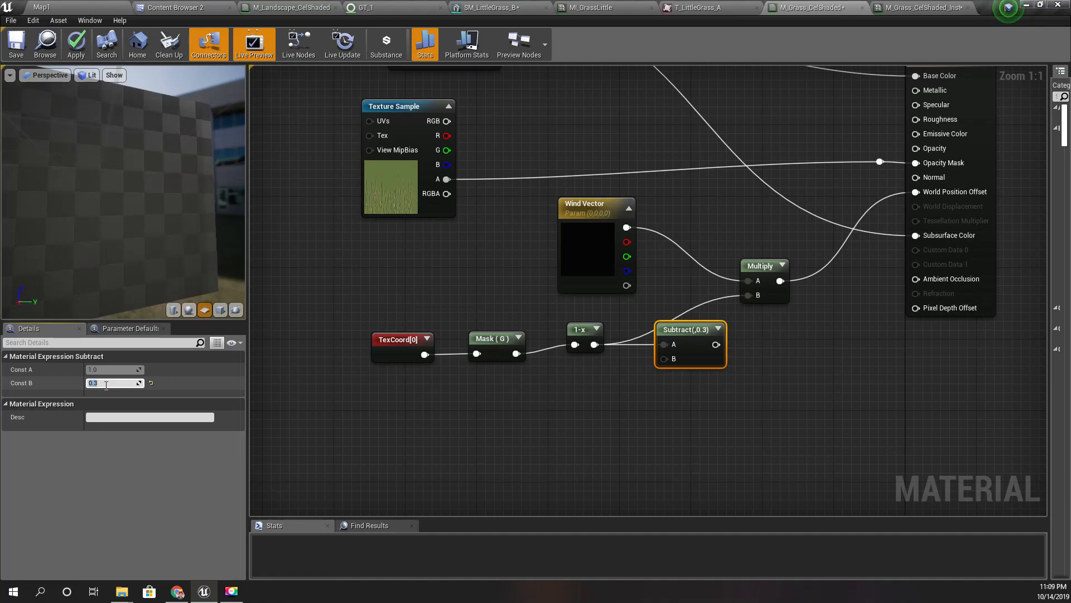
Step: Make room after Subtract and insert a Clamp node between it and the Multiply node's B input
drag(717, 344, 748, 332)
click(660, 415)
drag(660, 416, 390, 335)
mouse_move(682, 335)
mouse_down()
mouse_move(611, 337)
mouse_move(670, 346)
mouse_up()
text(c)
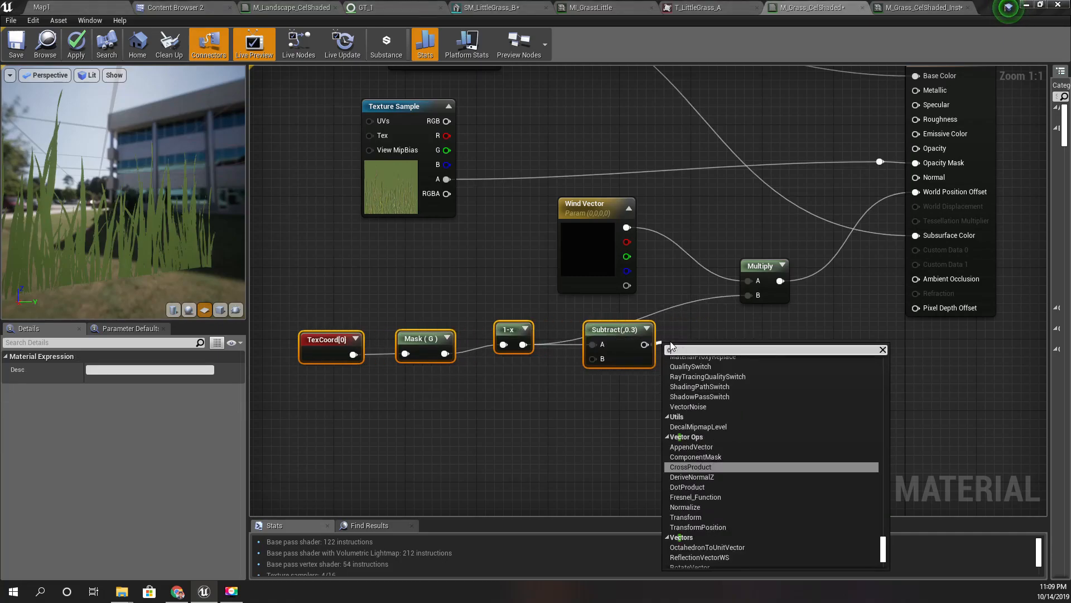
text(la)
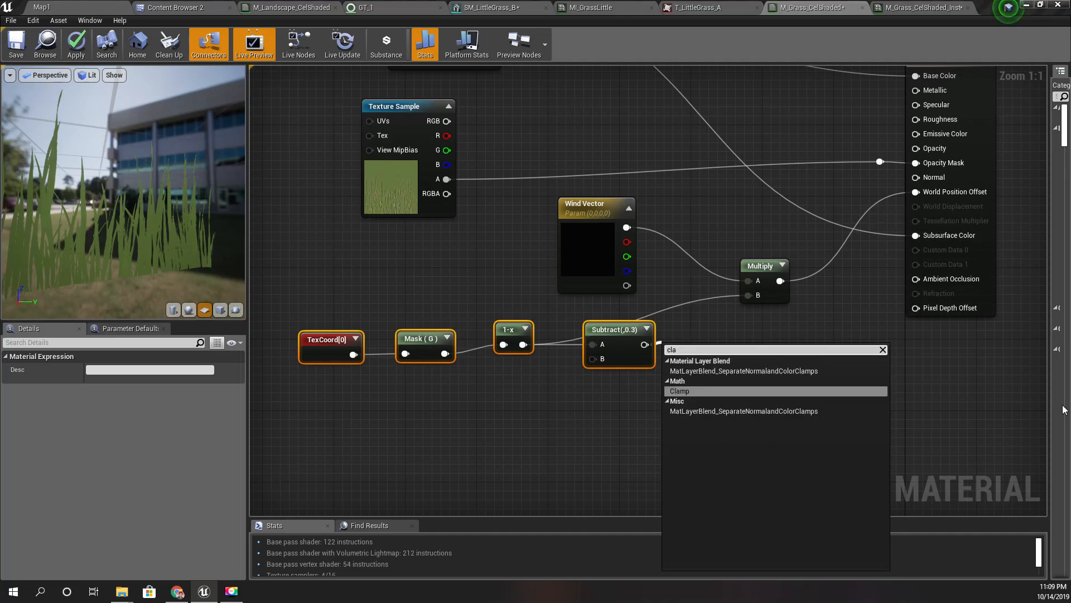
key(Return)
drag(754, 364, 748, 295)
drag(720, 358, 714, 339)
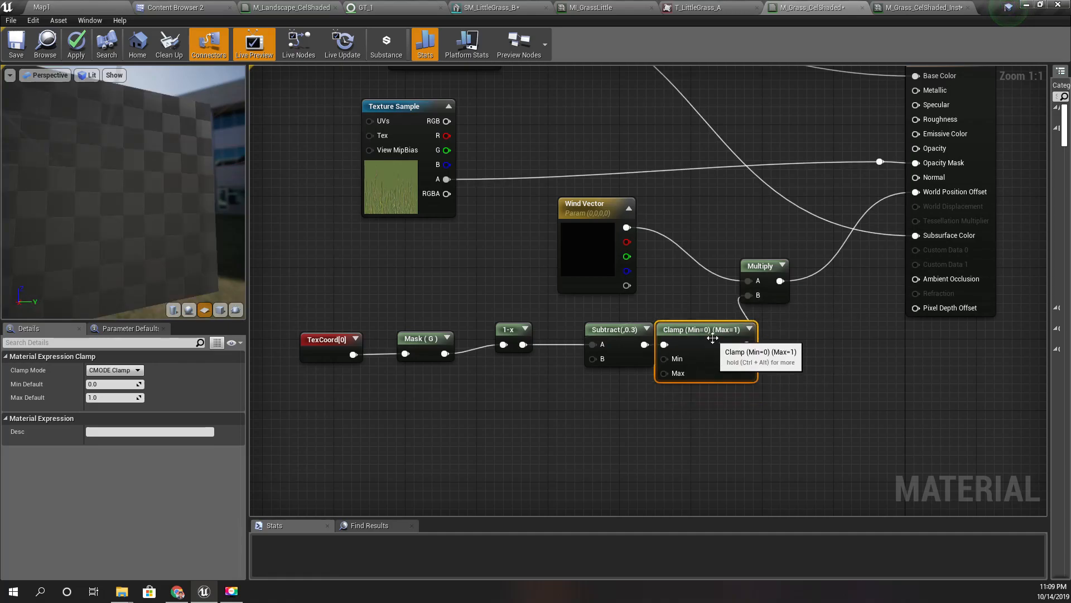
Step: Promote the Subtract node's B input to a parameter named grass root offset and place it below the 1-x node
right_click(601, 358)
click(621, 369)
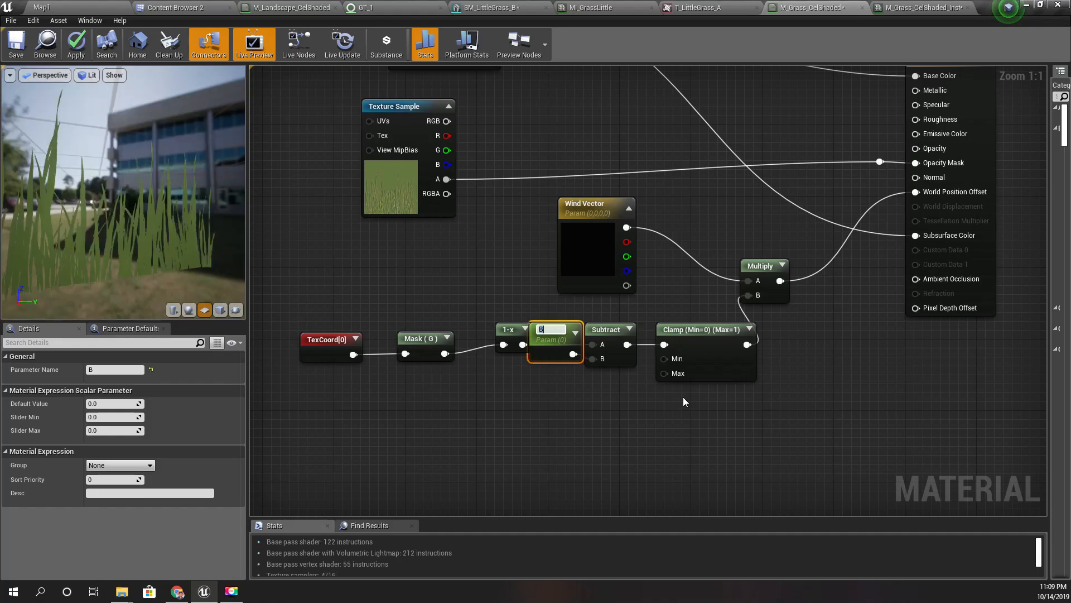
text(grass root offset)
key(Return)
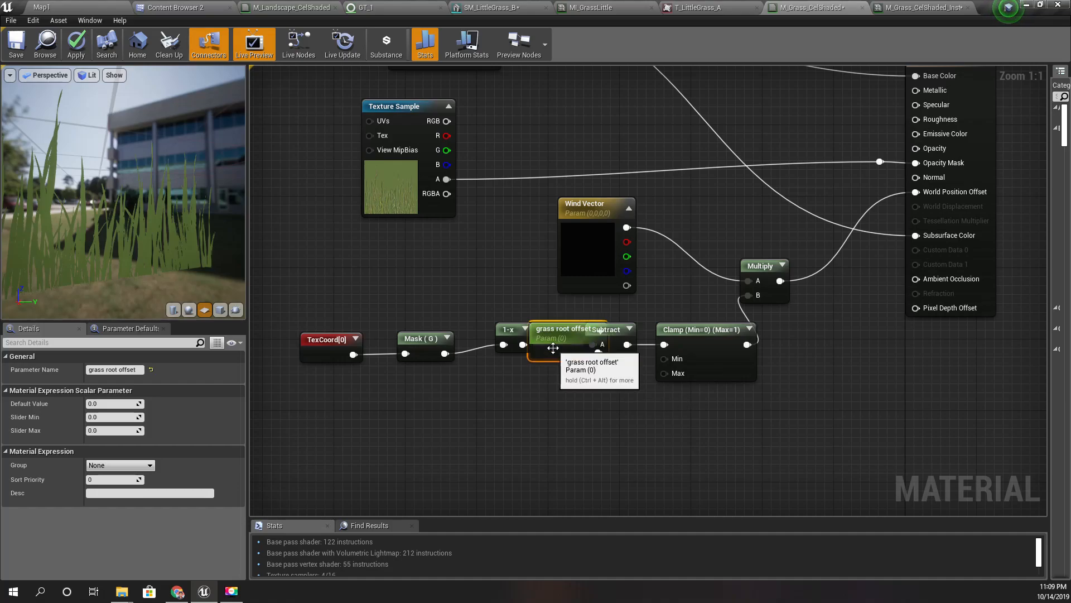
drag(558, 349, 523, 391)
Step: Set the grass root offset parameter's default value to 0.2 and apply the material changes
text(0.2)
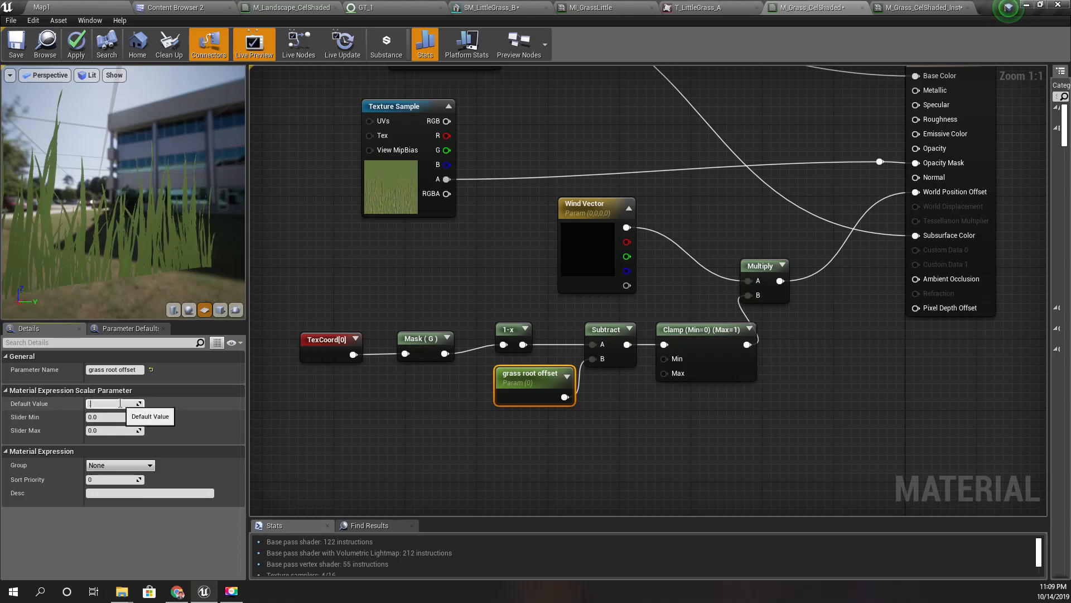
key(Return)
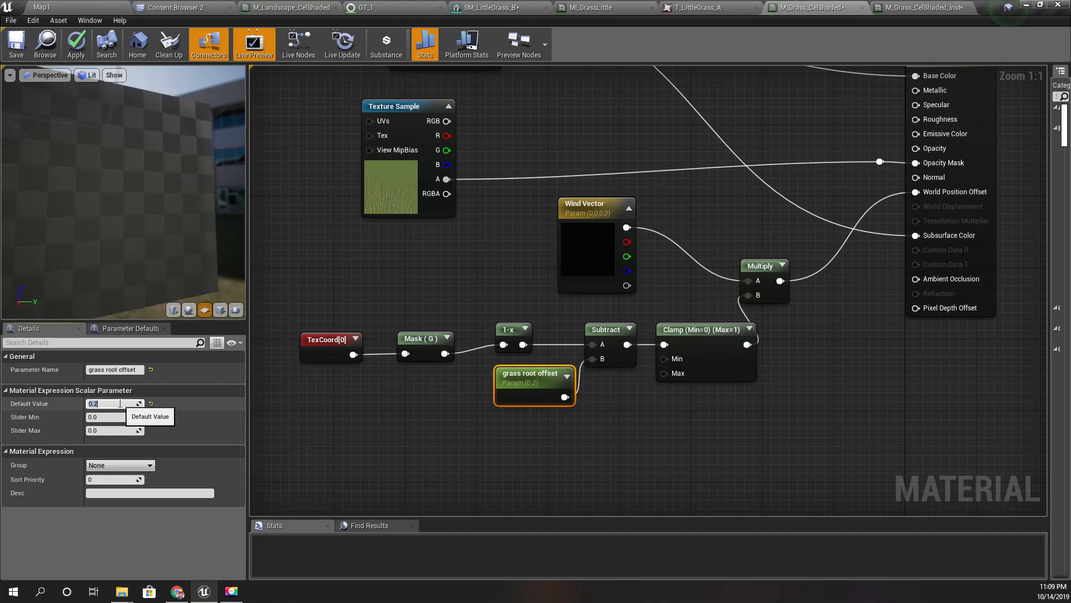
click(80, 51)
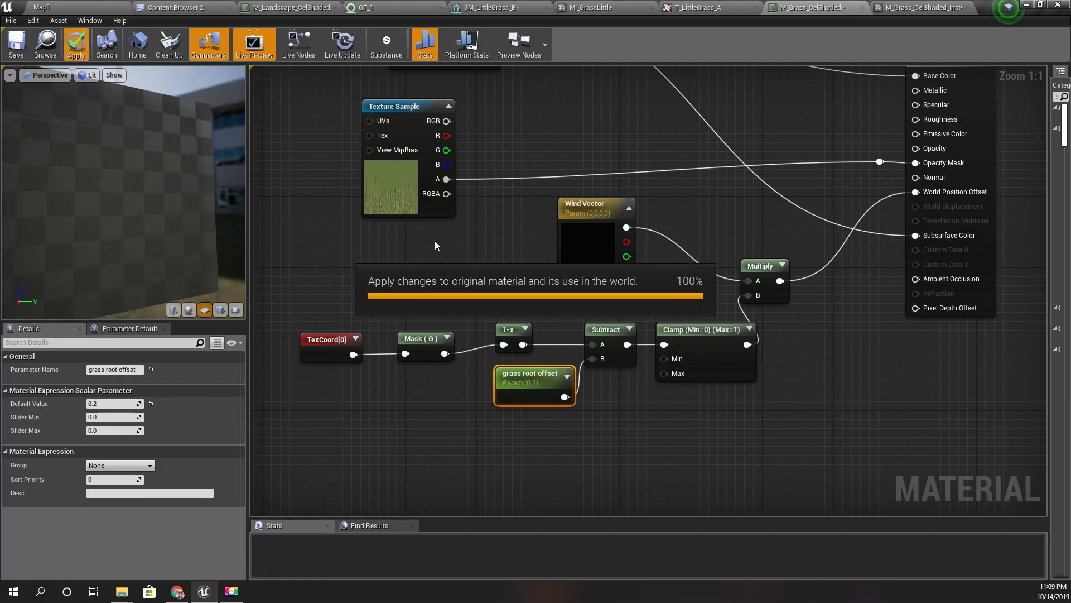
Step: In M_Grass_CelShaded_Inst, frame the preview grass up close and lower the Wind Vector G value to about 132
click(912, 8)
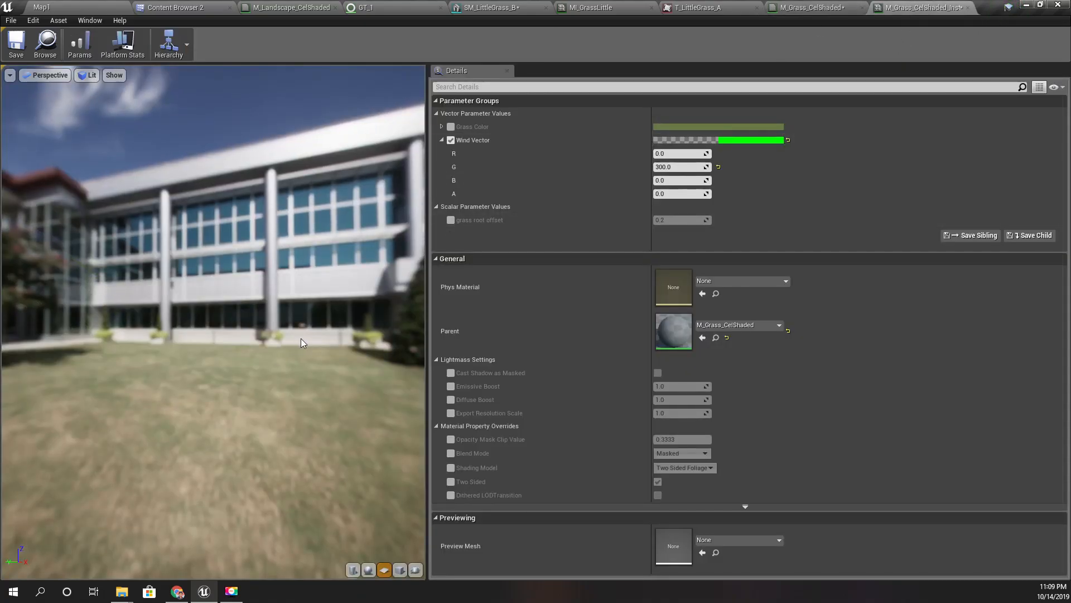
drag(212, 322, 246, 311)
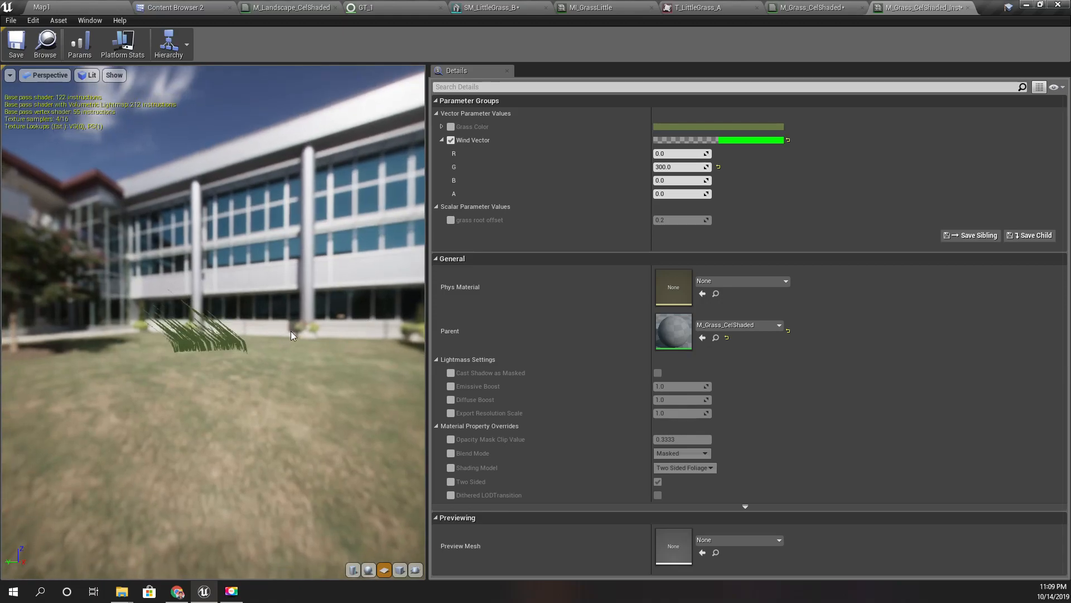
right_drag(234, 342, 234, 393)
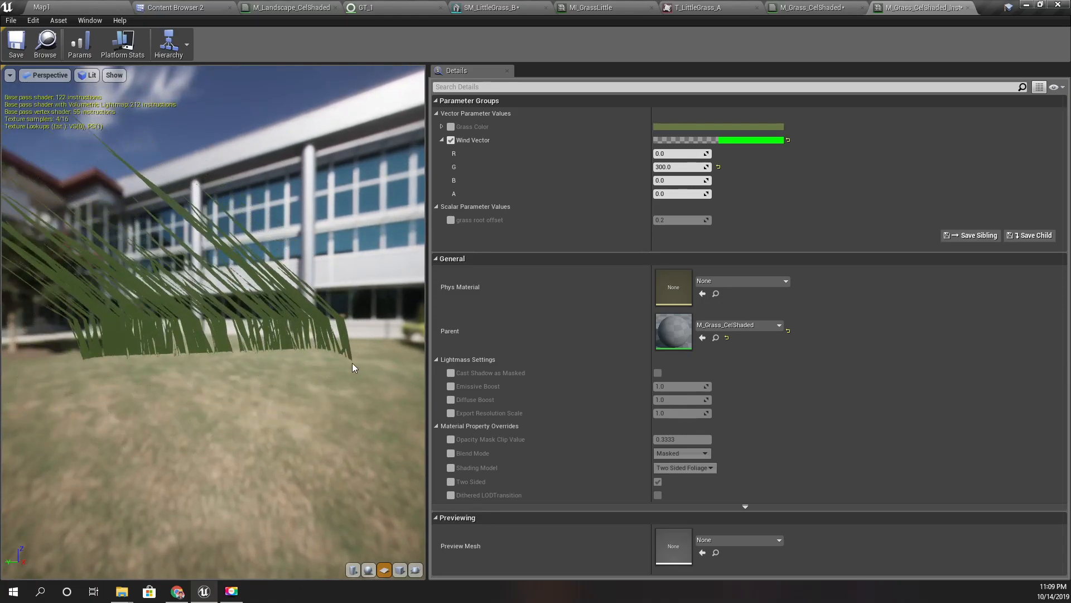
mouse_move(680, 167)
mouse_down()
mouse_move(837, 167)
mouse_move(681, 167)
mouse_up()
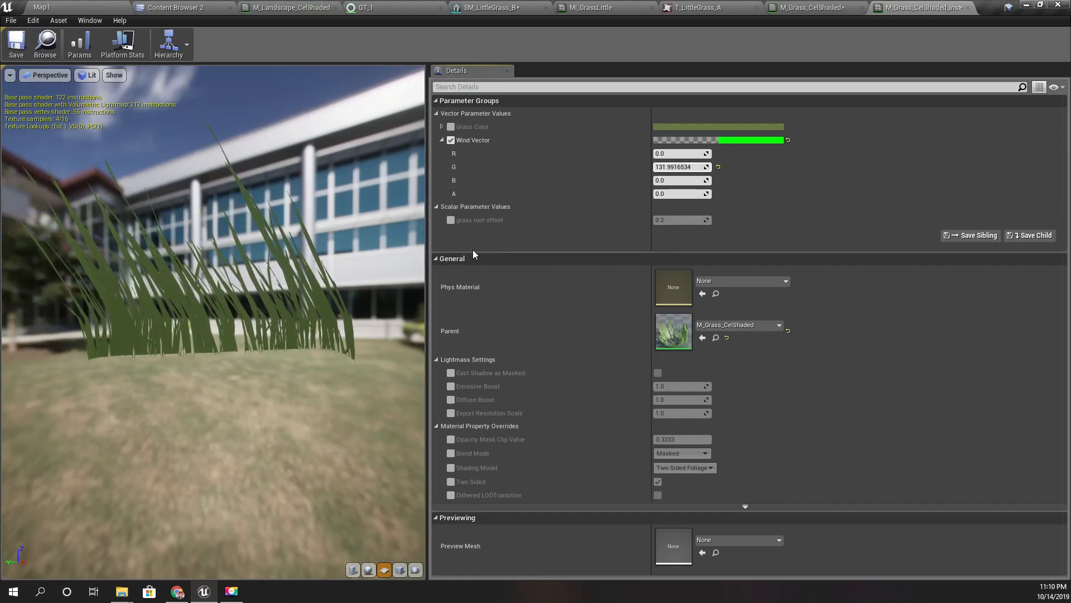
Step: Examine the bent grass and its roots at the edge of a bare ground patch in Map1
click(96, 5)
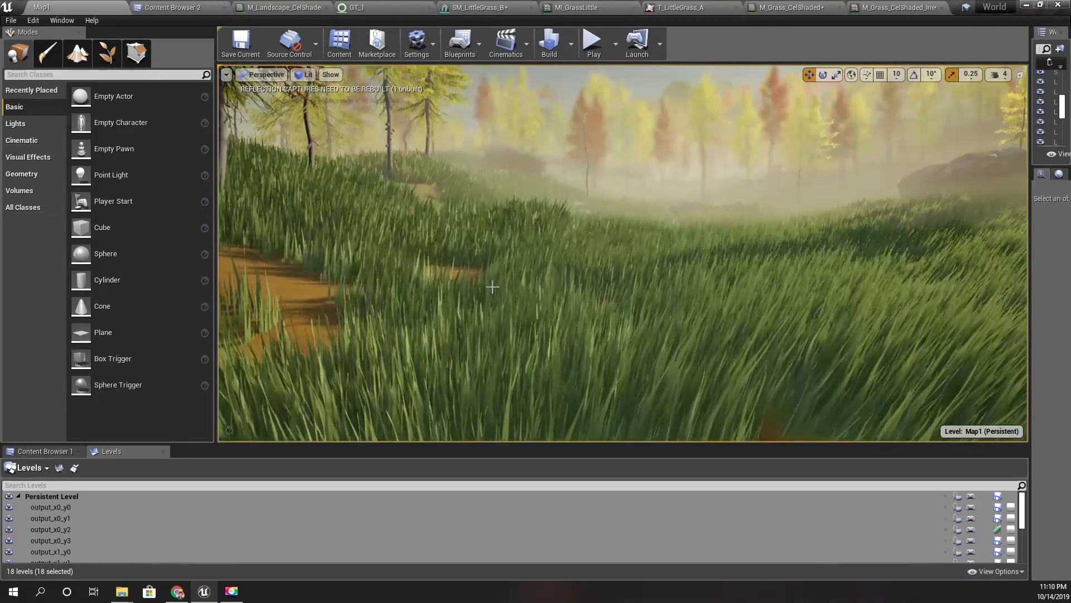
right_drag(492, 287, 472, 300)
right_drag(492, 301, 492, 380)
scroll(492, 300, down, 3)
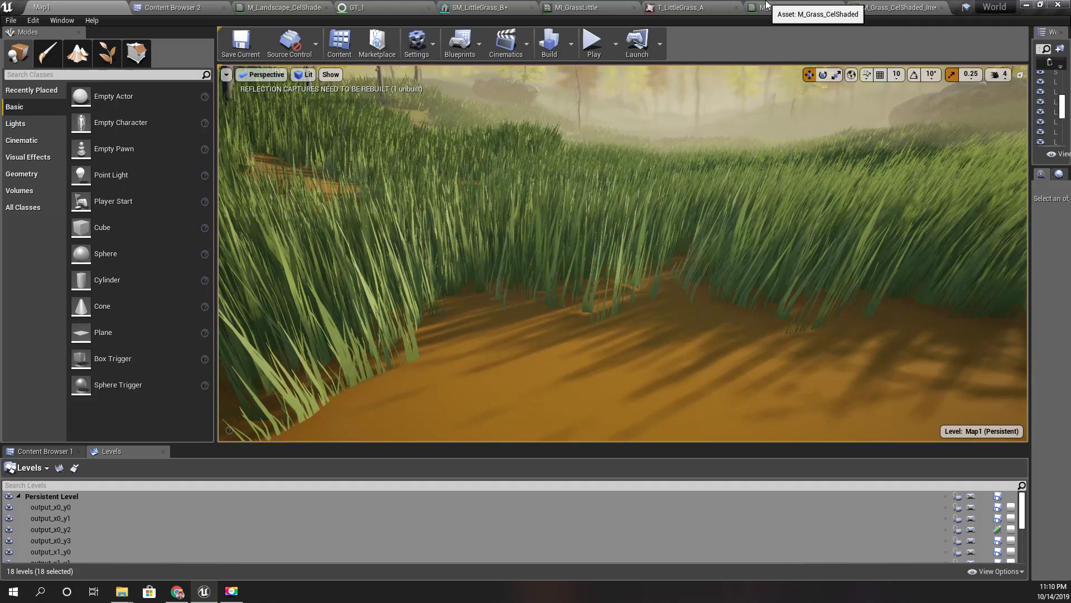
Step: Reduce Wind Vector G in M_Grass_CelShaded_Inst to about 115 and check the grass in Map1
click(869, 6)
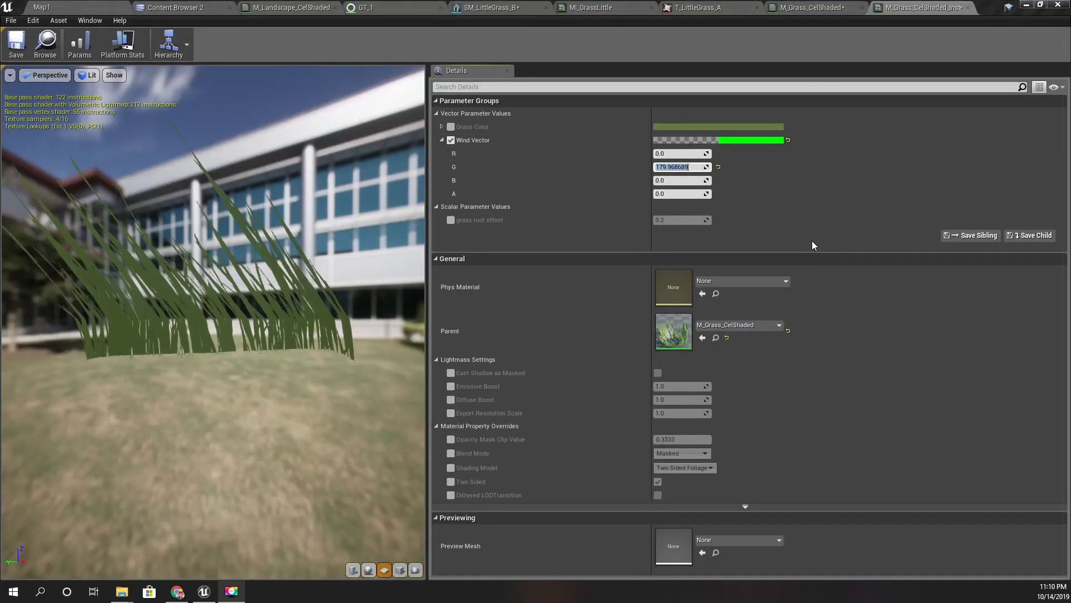
click(753, 183)
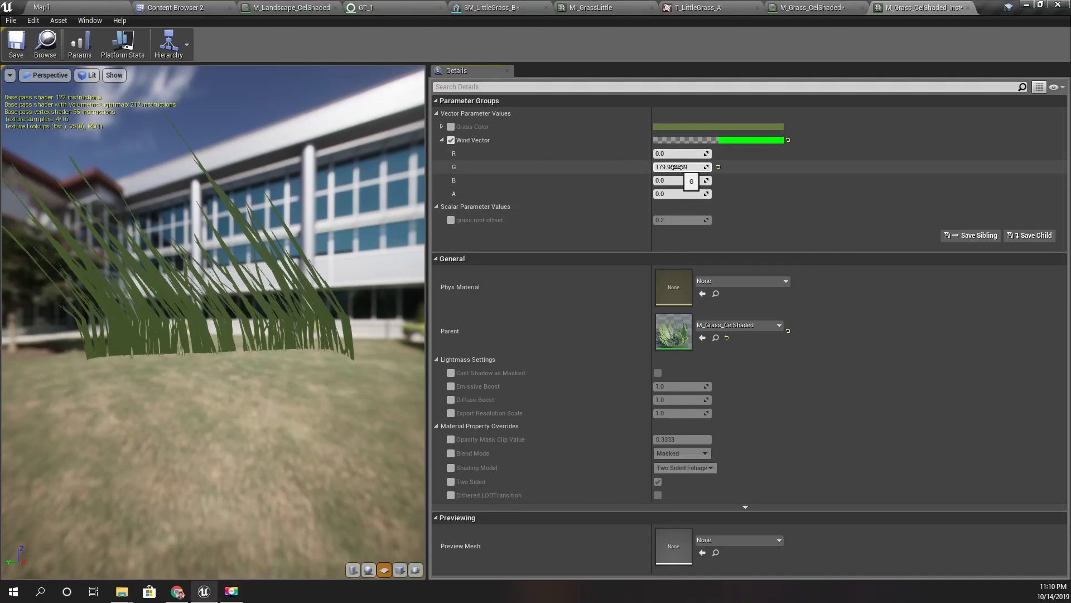
mouse_move(678, 167)
mouse_down()
mouse_move(653, 167)
mouse_move(725, 167)
mouse_move(659, 167)
mouse_move(668, 167)
mouse_up()
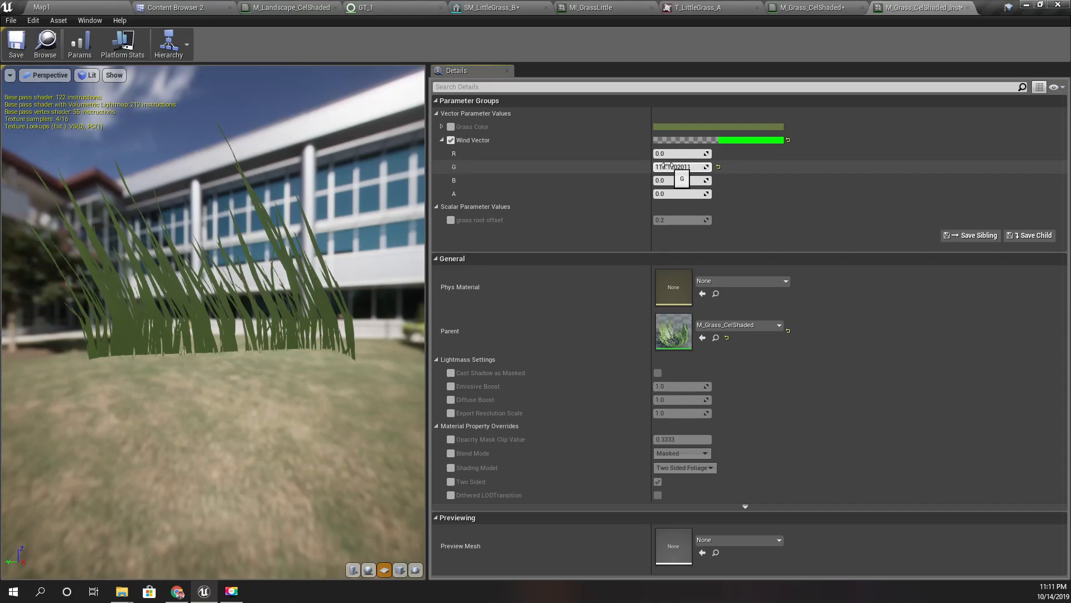
click(95, 7)
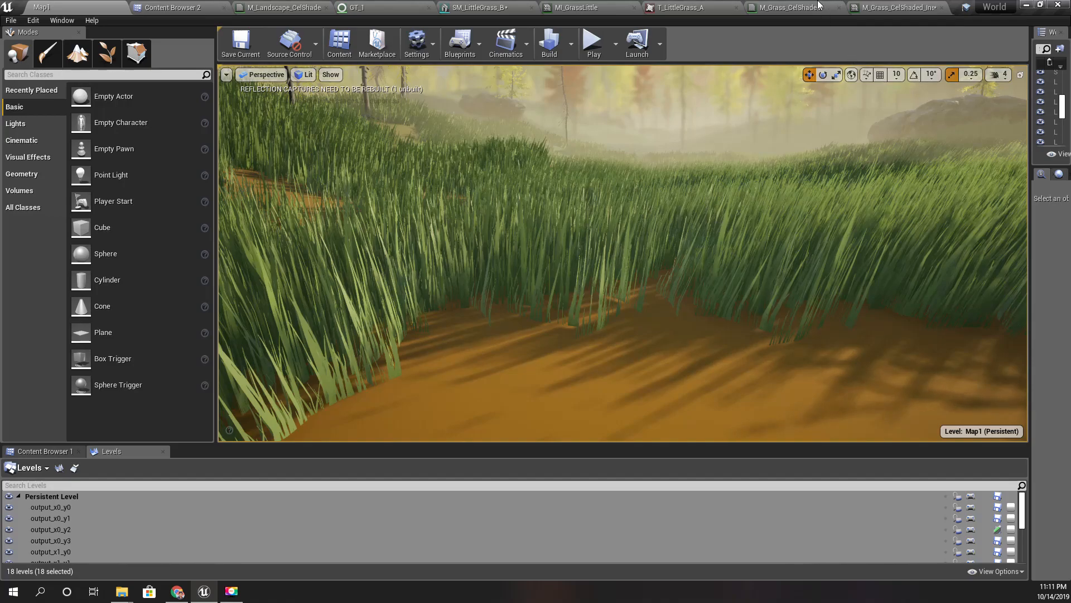
Step: In M_Grass_CelShaded, move the Wind Vector node a little further away from the Multiply node
click(870, 7)
click(798, 6)
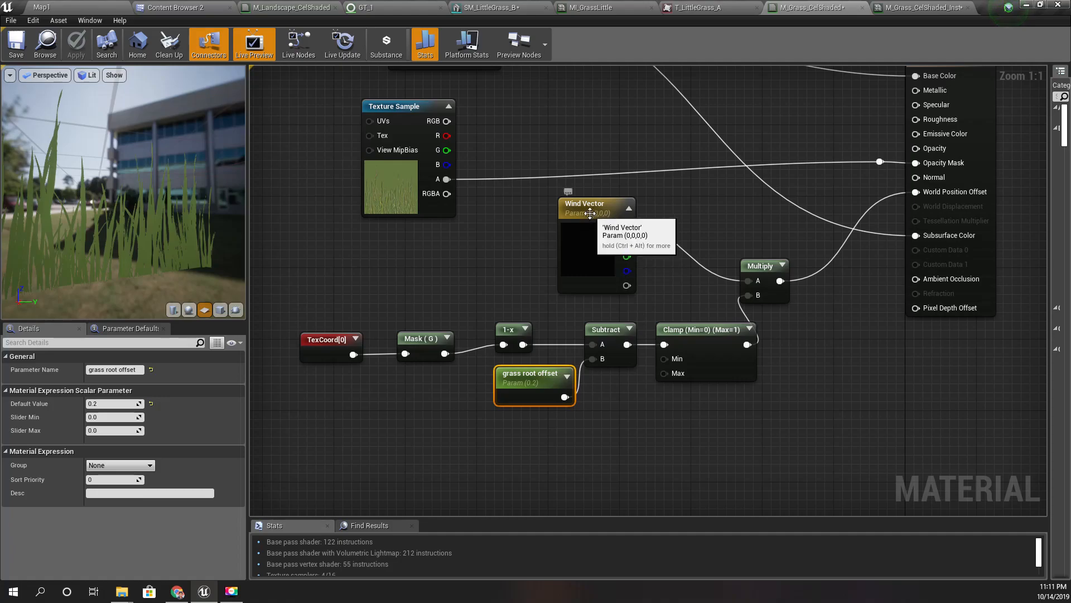
drag(589, 216, 551, 216)
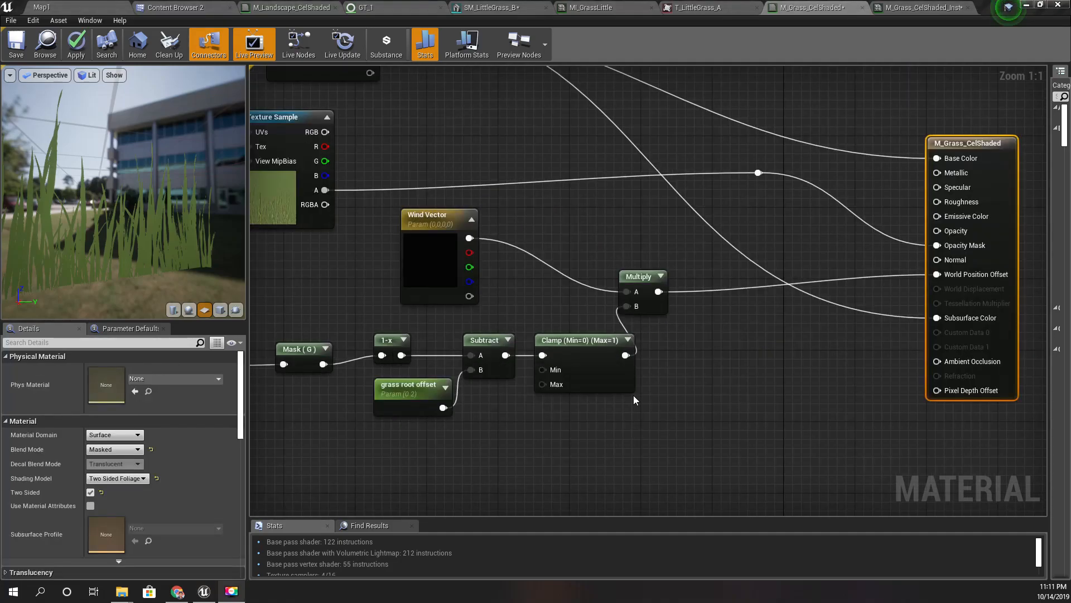
right_drag(541, 427, 721, 358)
right_drag(416, 383, 452, 392)
Step: Search all project content for noise and add the T_TankMoteNoise texture to the M_Grass_CelShaded graph
click(167, 8)
click(49, 56)
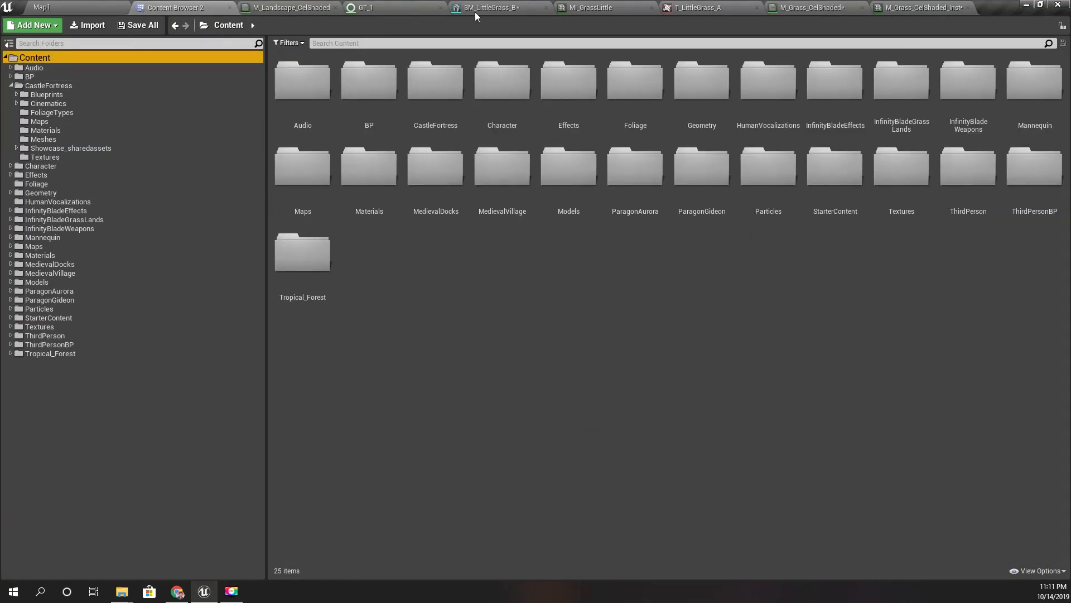
click(413, 44)
text(noi)
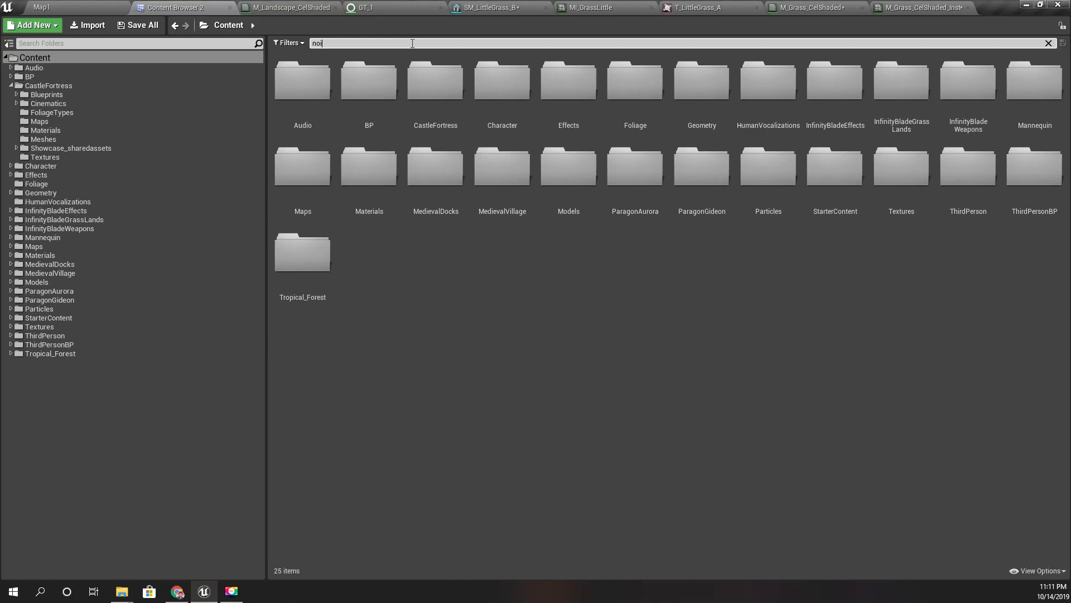
text(se)
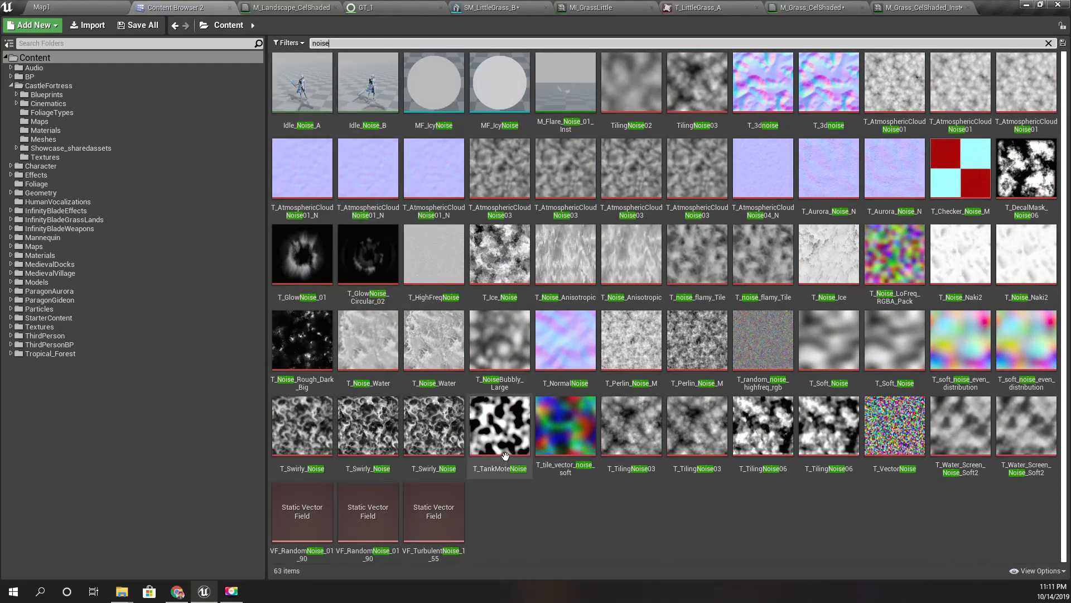
drag(504, 458, 548, 437)
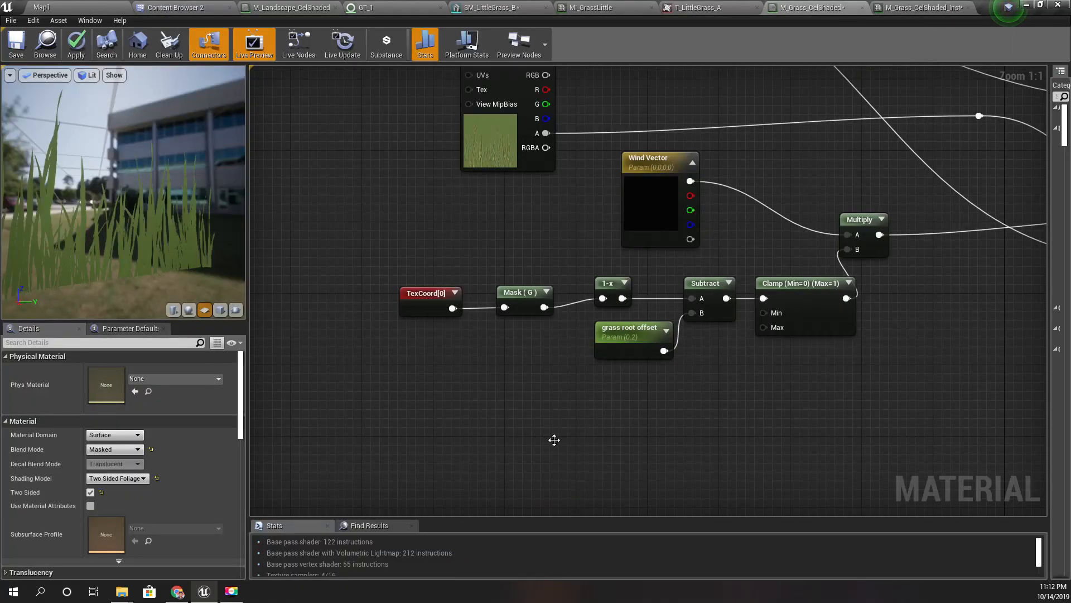
Step: Insert a second Multiply between the first one and World Position Offset, feed the noise texture's RGB into B, and apply the changes
right_drag(716, 411, 580, 399)
drag(720, 184, 757, 208)
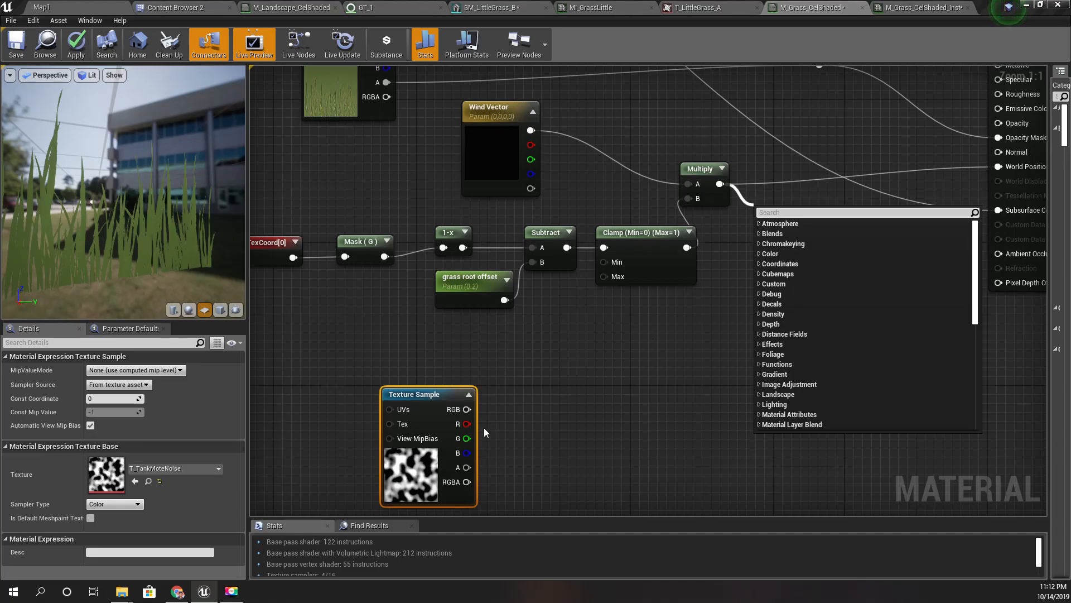
text(multiply)
key(Return)
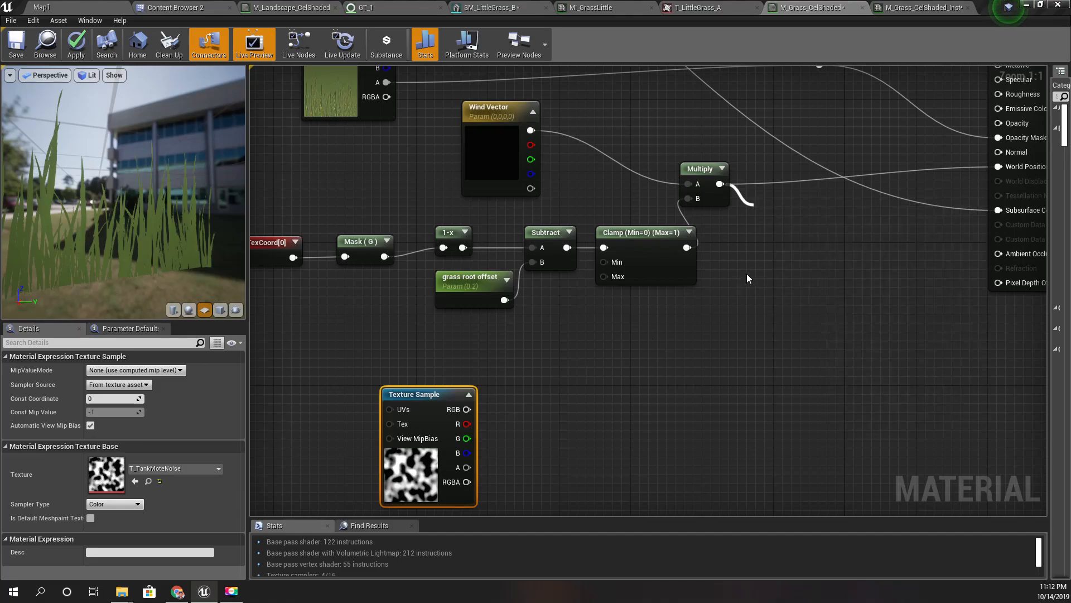
drag(467, 409, 1003, 166)
drag(786, 248, 821, 203)
right_drag(839, 287, 753, 297)
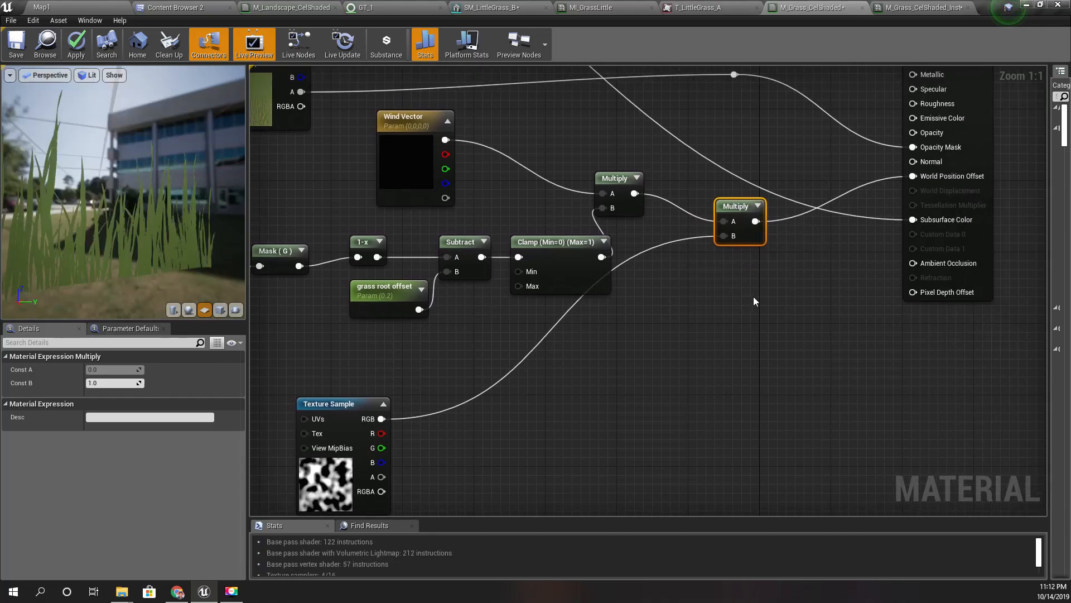
click(76, 45)
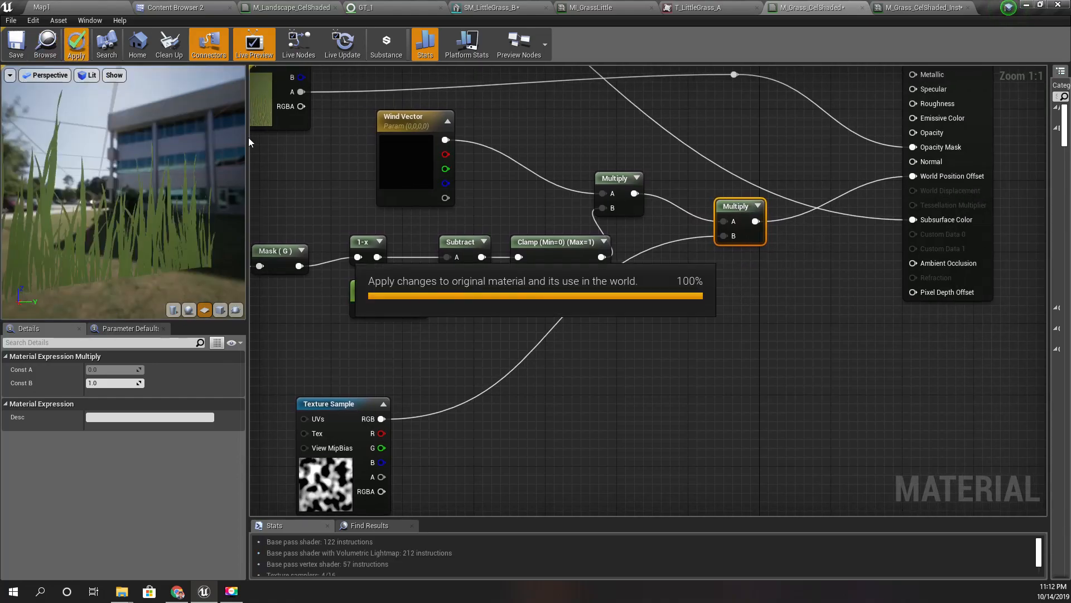
Step: Examine the noise-driven grass across Map1 in a full-screen viewport
click(89, 4)
right_drag(623, 253, 623, 218)
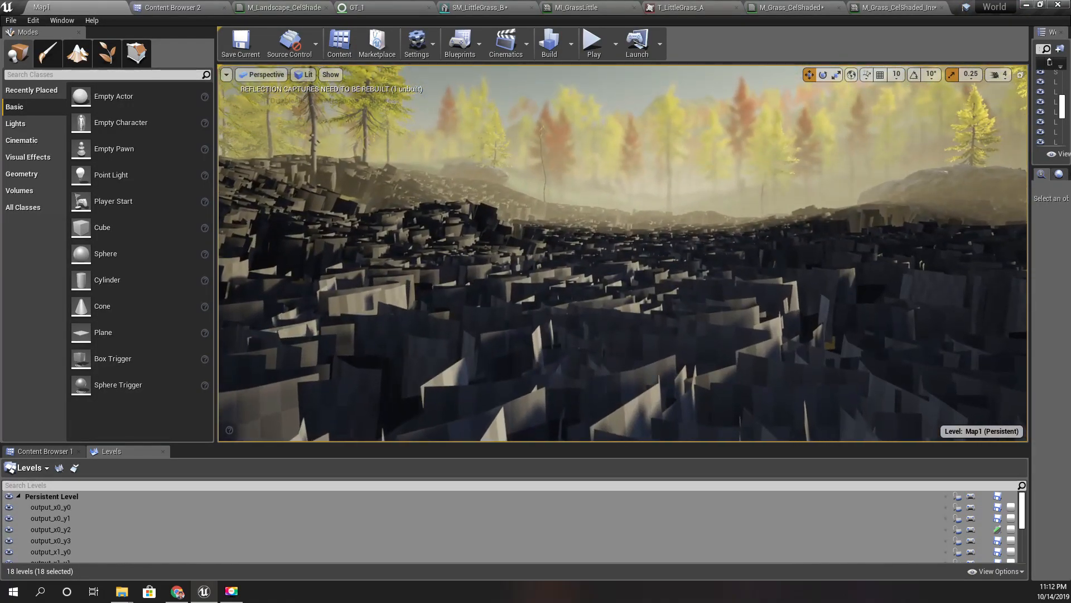
key(F11)
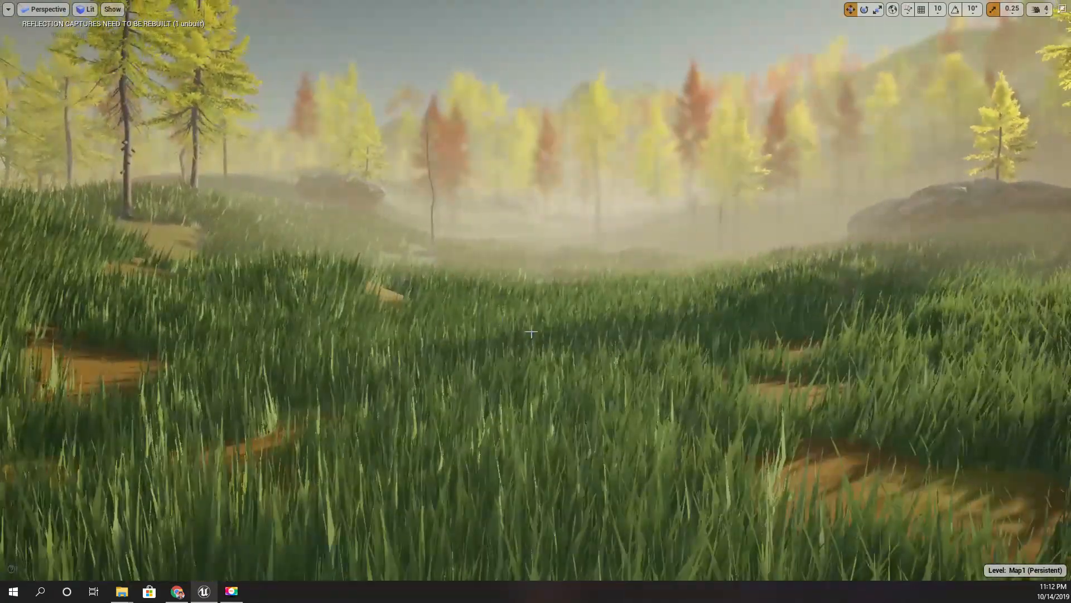
mouse_move(529, 330)
right_down()
mouse_move(658, 304)
mouse_move(535, 380)
mouse_move(510, 368)
mouse_move(622, 355)
mouse_move(611, 363)
mouse_move(826, 447)
mouse_move(703, 385)
mouse_move(748, 469)
mouse_move(753, 416)
mouse_move(782, 380)
mouse_move(814, 290)
mouse_move(868, 262)
mouse_move(782, 302)
mouse_move(608, 341)
mouse_move(542, 334)
right_up()
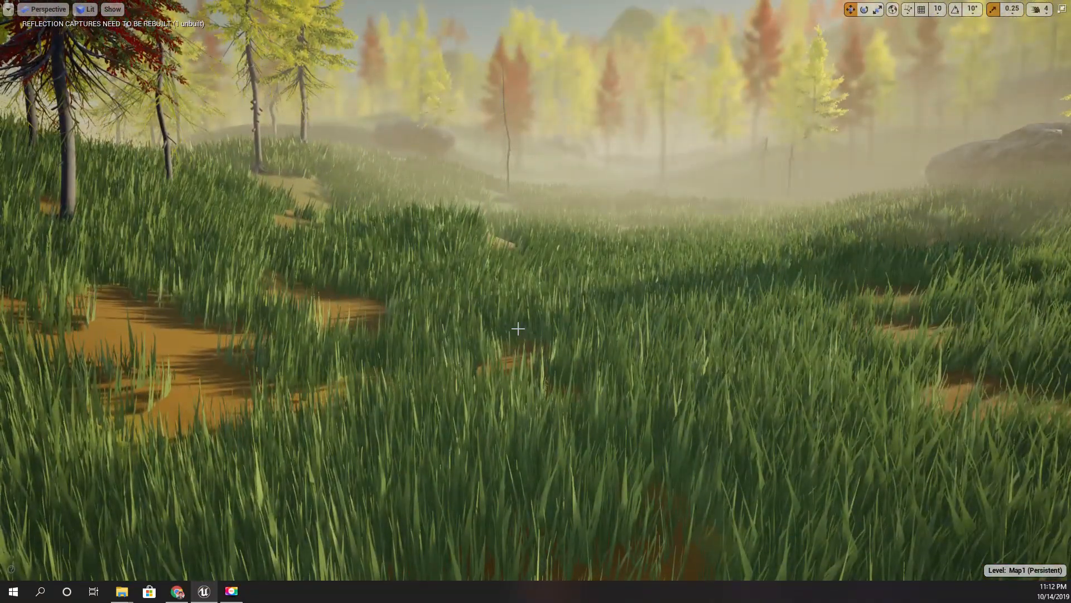
key(F11)
Step: In M_Grass_CelShaded_Inst, try Wind Vector G at 300, set it to 400, and inspect the grass up close in Map1
click(818, 6)
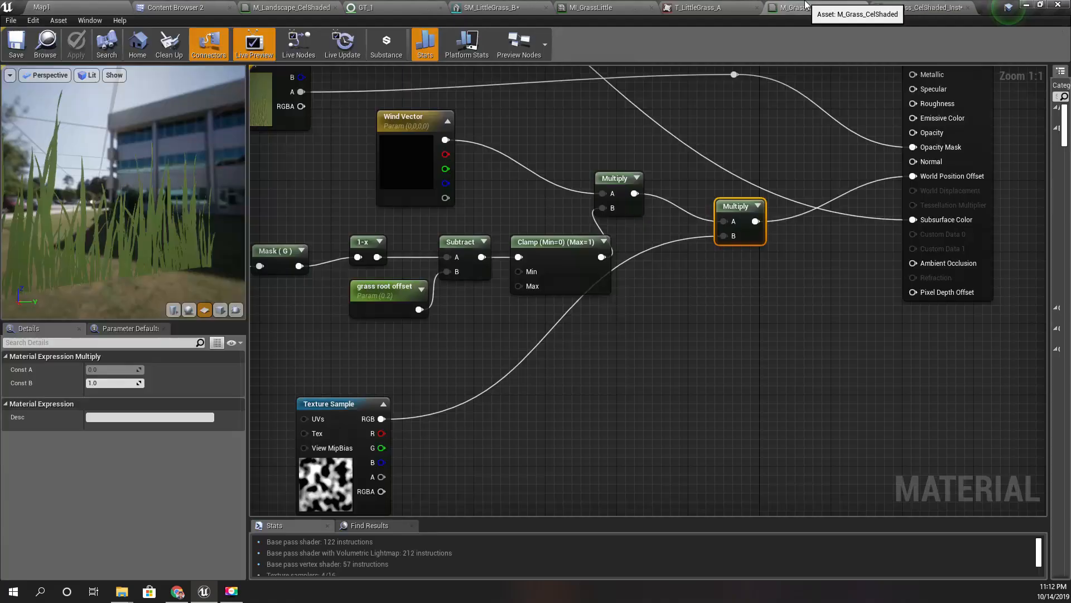
click(922, 7)
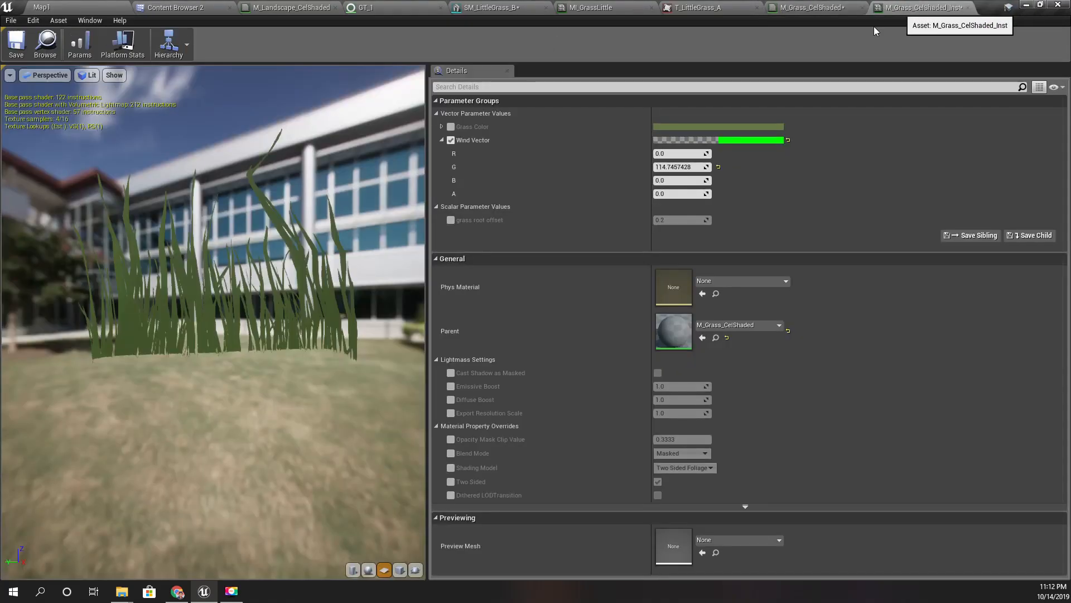
drag(677, 166, 726, 167)
text(300)
key(Return)
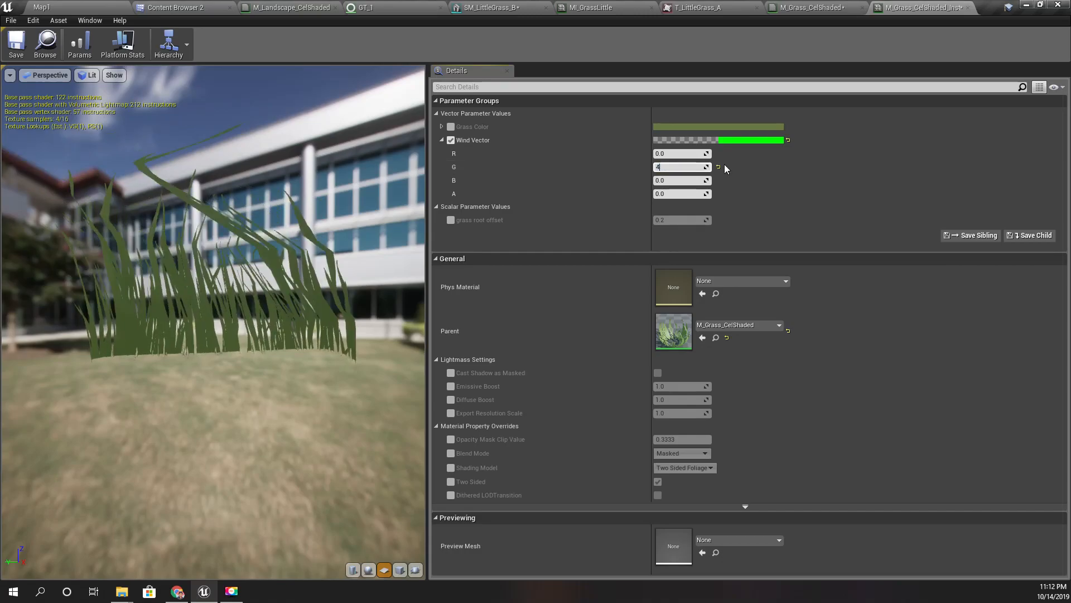
text(400)
key(Return)
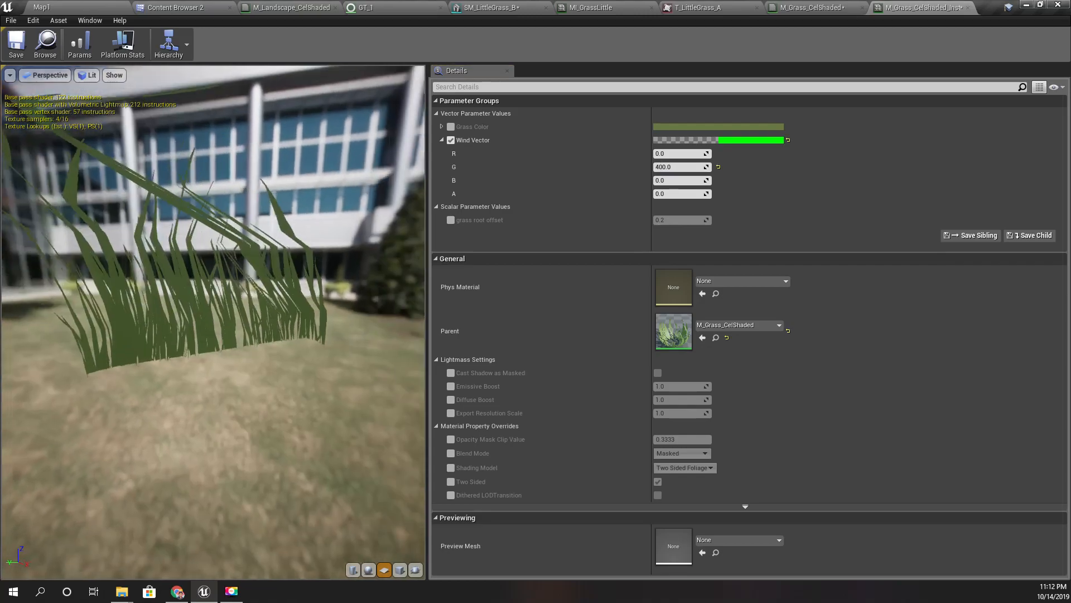
click(99, 7)
right_drag(540, 223, 583, 312)
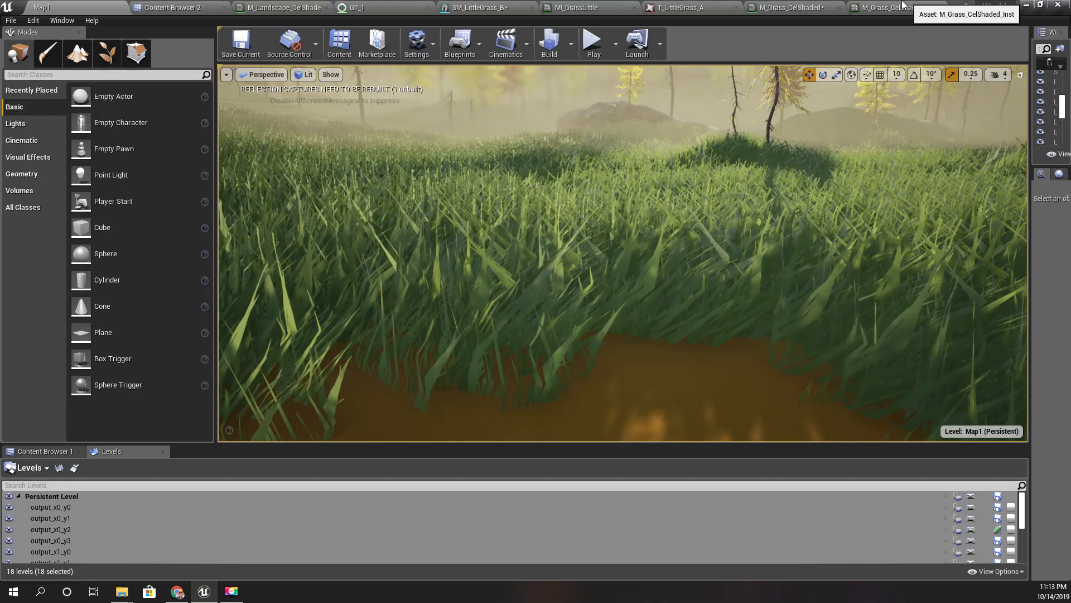
Step: In M_Grass_CelShaded, make room beside the noise Texture Sample and feed a new Texture Coordinate node into its UVs
click(879, 7)
click(794, 7)
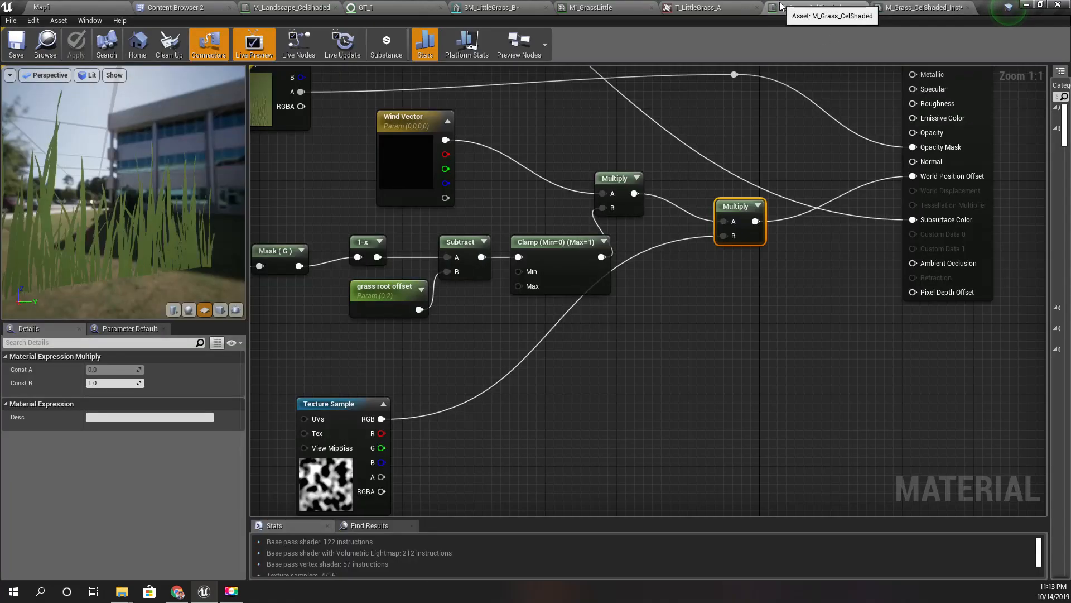
right_drag(251, 471, 572, 357)
drag(642, 338, 537, 338)
right_click(486, 286)
right_drag(423, 255, 435, 268)
drag(671, 367, 443, 366)
text(texture)
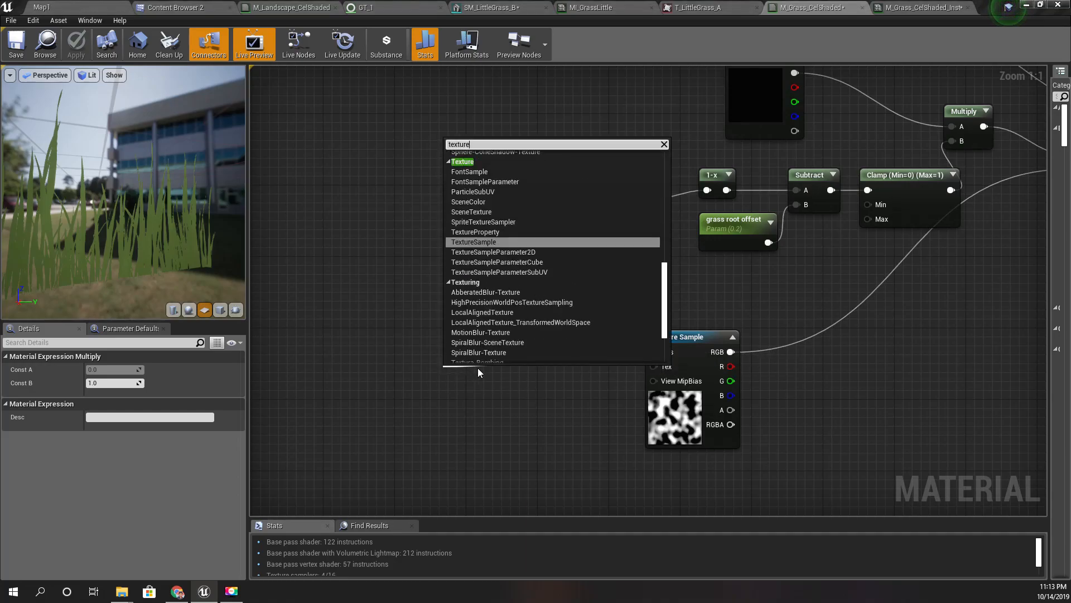
text(c)
key(Return)
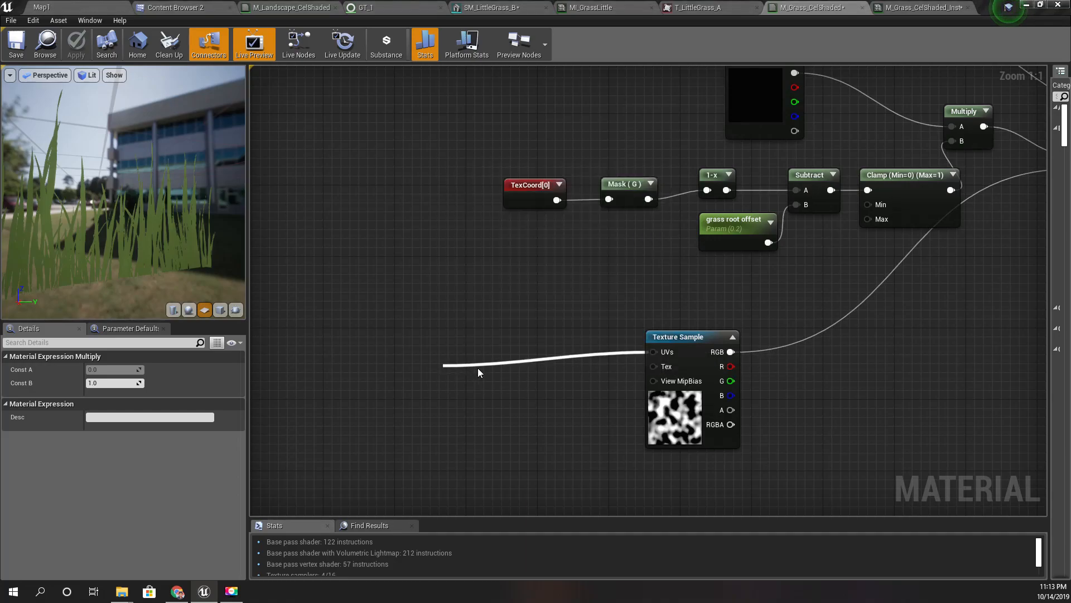
Step: Insert a Multiply between the new TexCoord and the noise texture's UVs, and feed an Append node into its B input
drag(478, 368, 544, 357)
text(multiply)
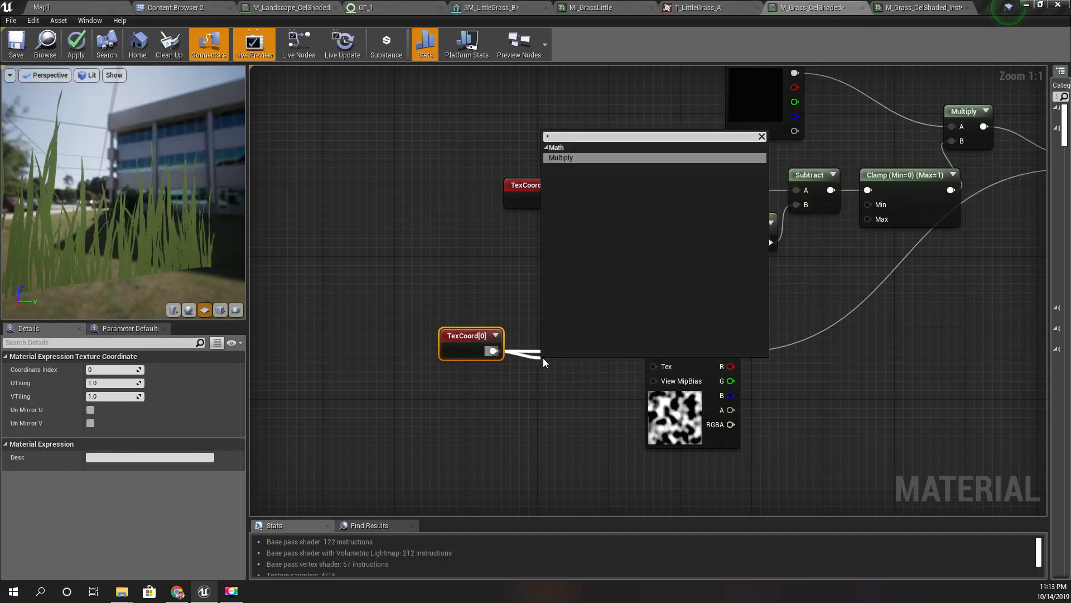
key(Return)
drag(593, 382, 656, 351)
drag(551, 397, 487, 416)
text(ap)
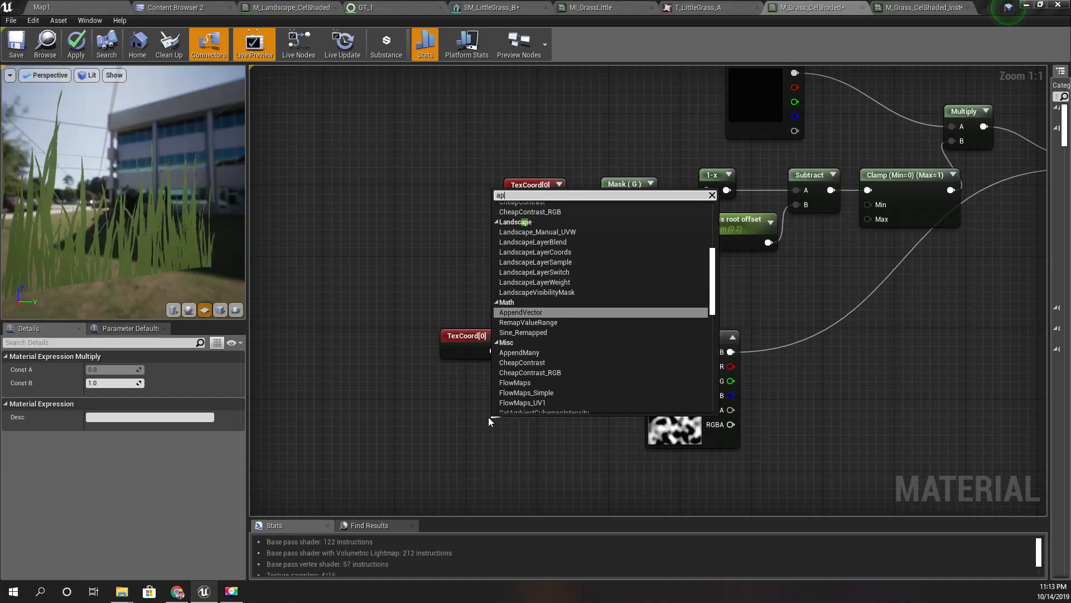
key(Return)
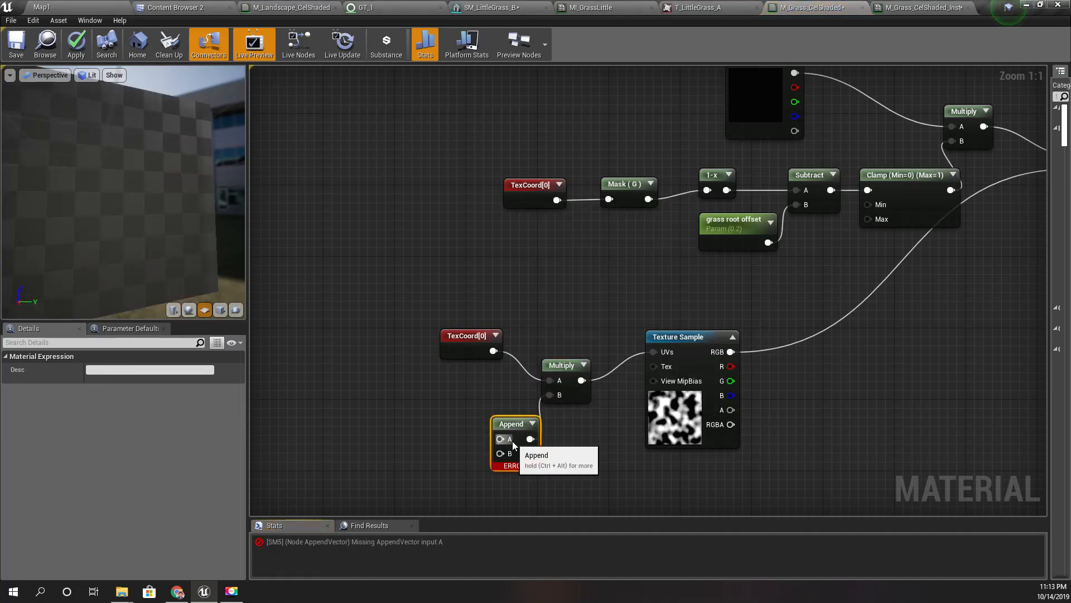
Step: Promote the Append node's A input to a parameter named "Wind wave multiplier"
right_click(512, 441)
mouse_move(580, 404)
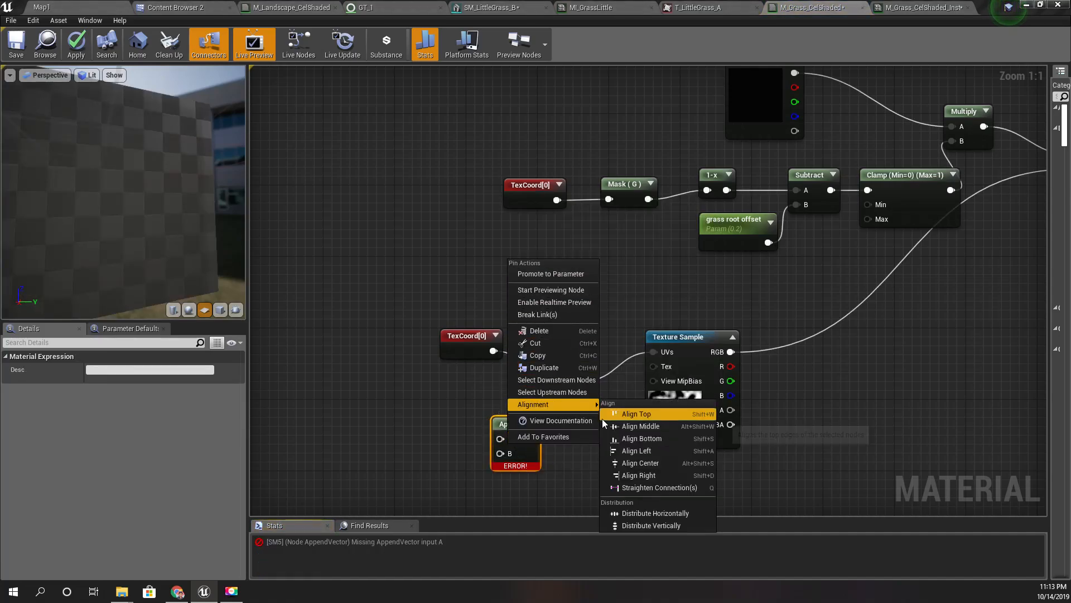
click(552, 274)
text(Wind wave multiplier)
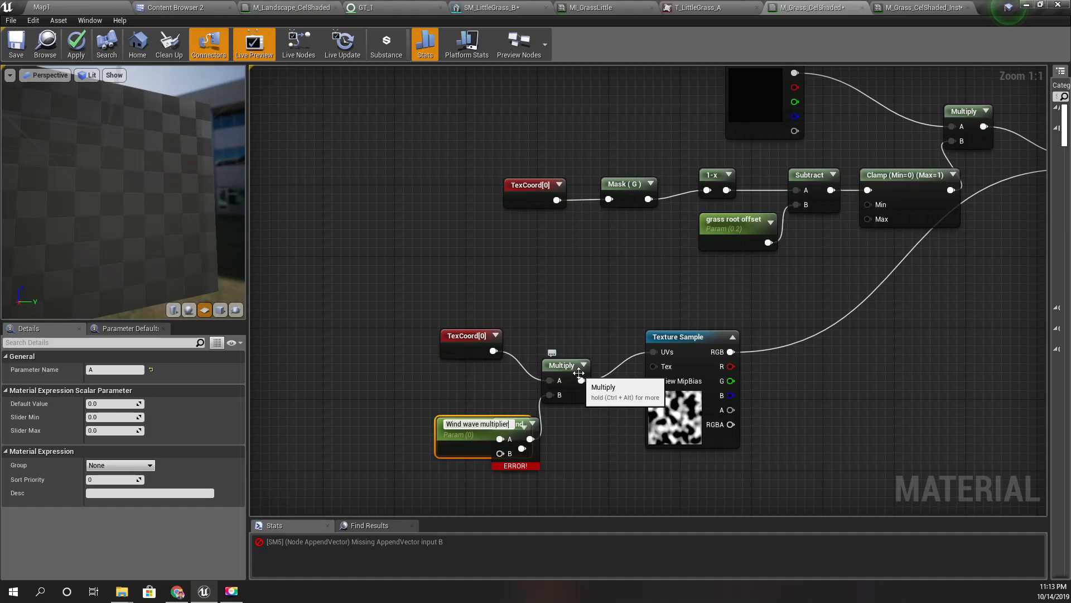
key(Return)
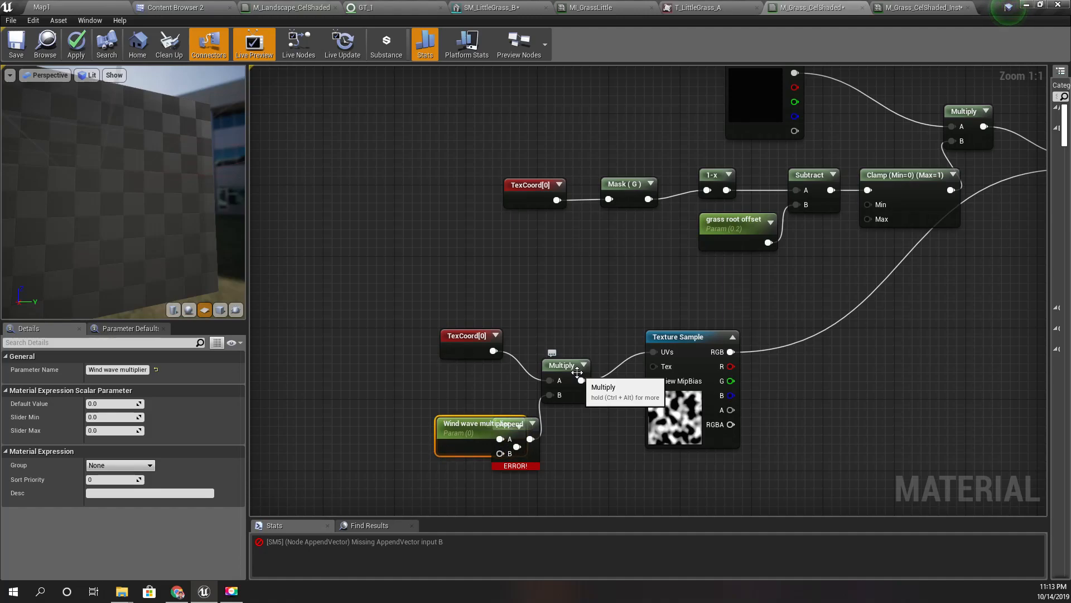
Step: Connect Wind wave multiplier to Append's B input as well, set its default value to 0.3, and apply the changes
drag(467, 444, 500, 454)
click(89, 403)
text(0.3)
key(Return)
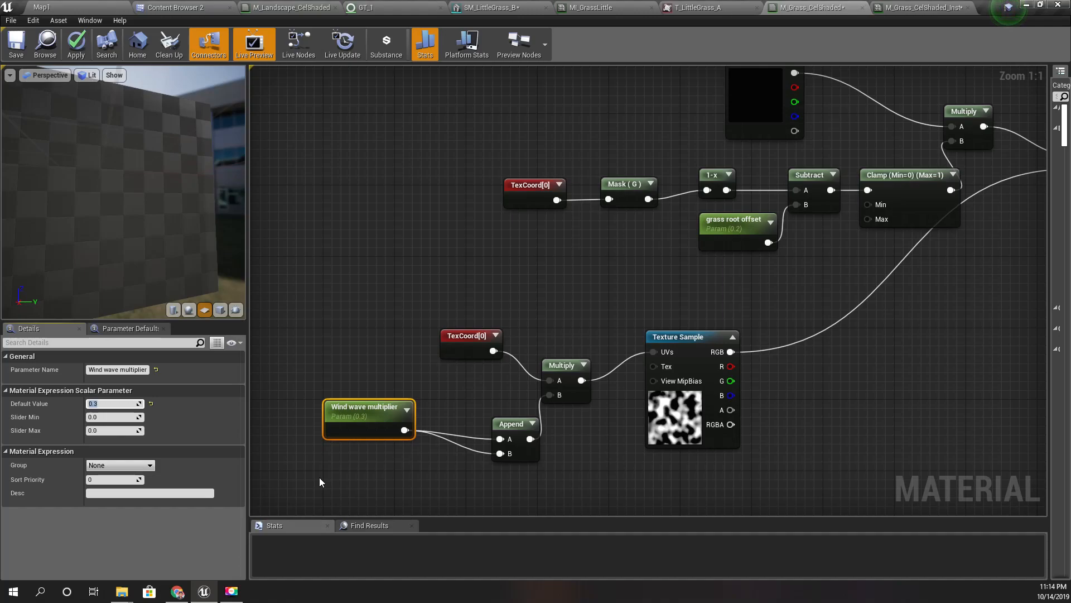
click(83, 45)
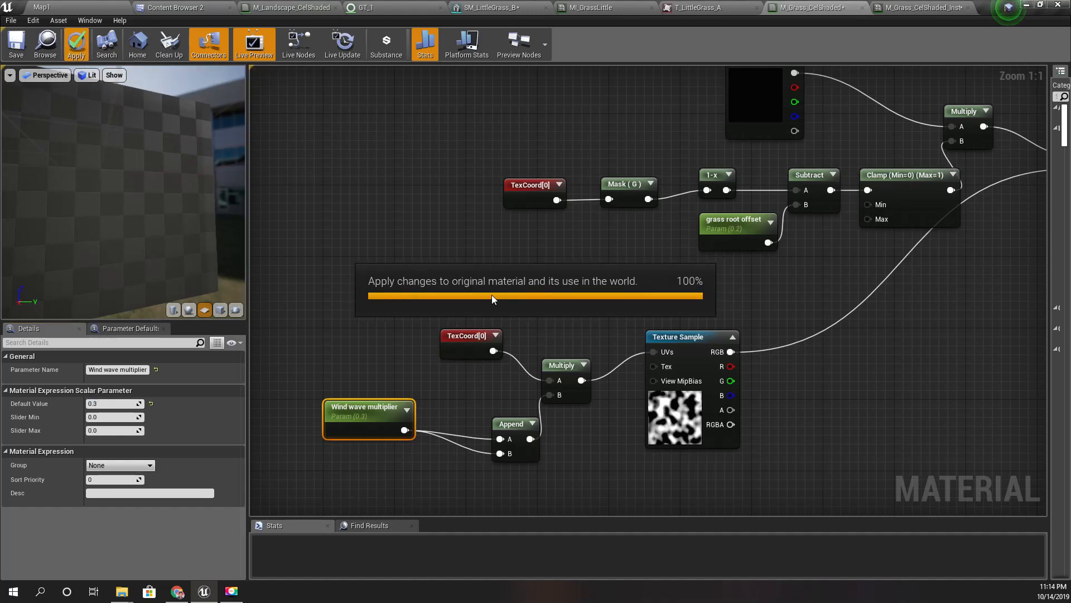
Step: Examine how the enlarged noise pattern bends the grass across Map1, from a distance and close to the ground
click(77, 6)
right_drag(583, 264, 516, 264)
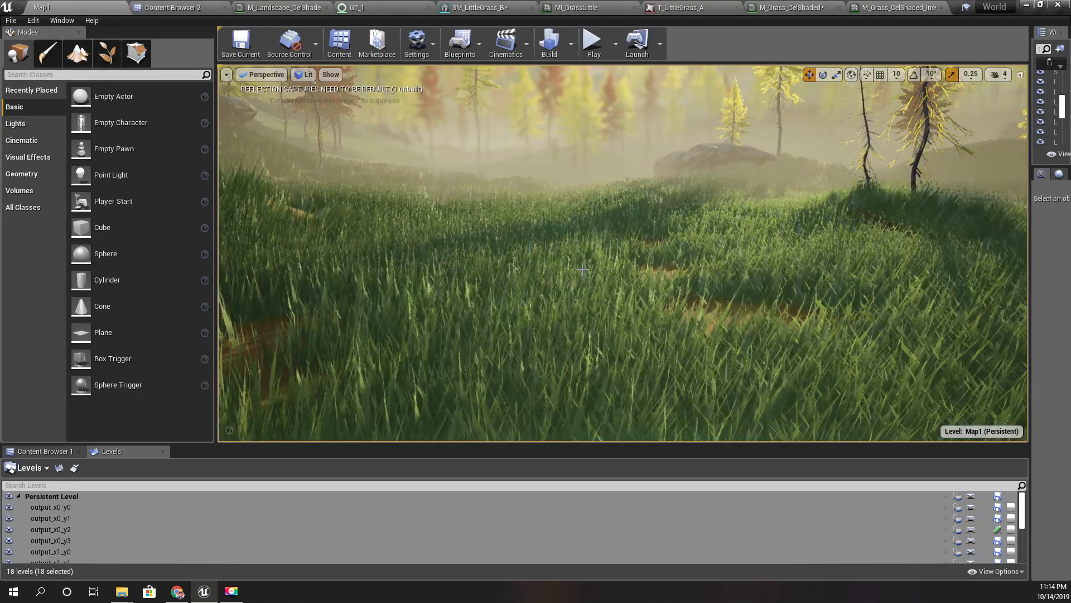
right_drag(584, 264, 391, 279)
key(w)
key(e)
key(w)
key(e)
right_drag(622, 253, 435, 262)
key(w)
key(w)
key(e)
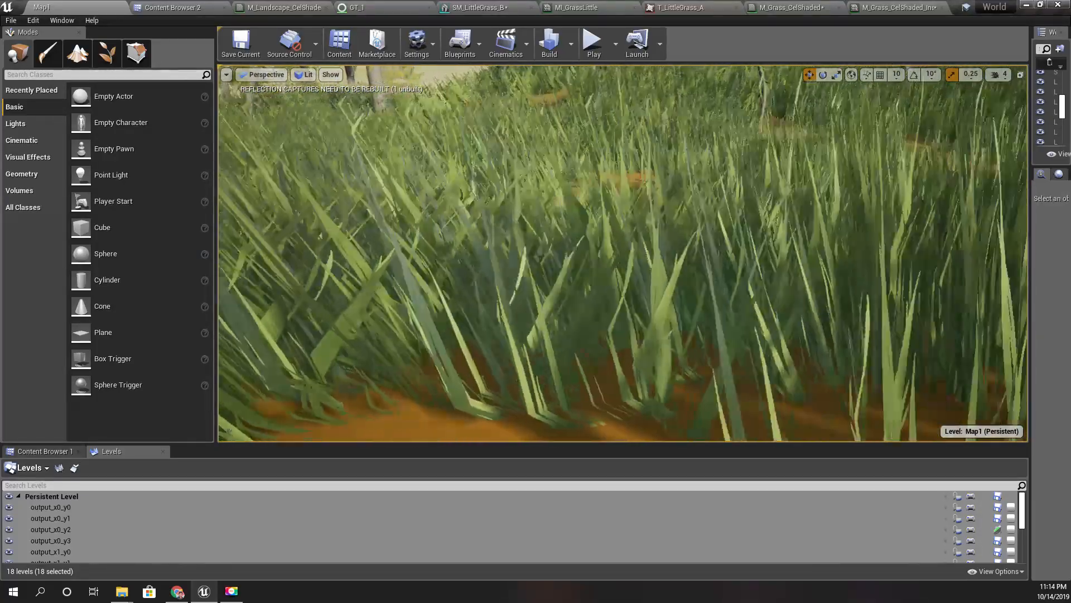
mouse_move(623, 253)
right_down()
mouse_move(614, 250)
mouse_move(636, 207)
mouse_move(703, 193)
mouse_move(608, 240)
mouse_move(609, 260)
right_up()
Step: In M_Grass_CelShaded, connect the Wind Vector Multiply directly to World Position Offset and delete the second Multiply
right_drag(672, 282, 335, 283)
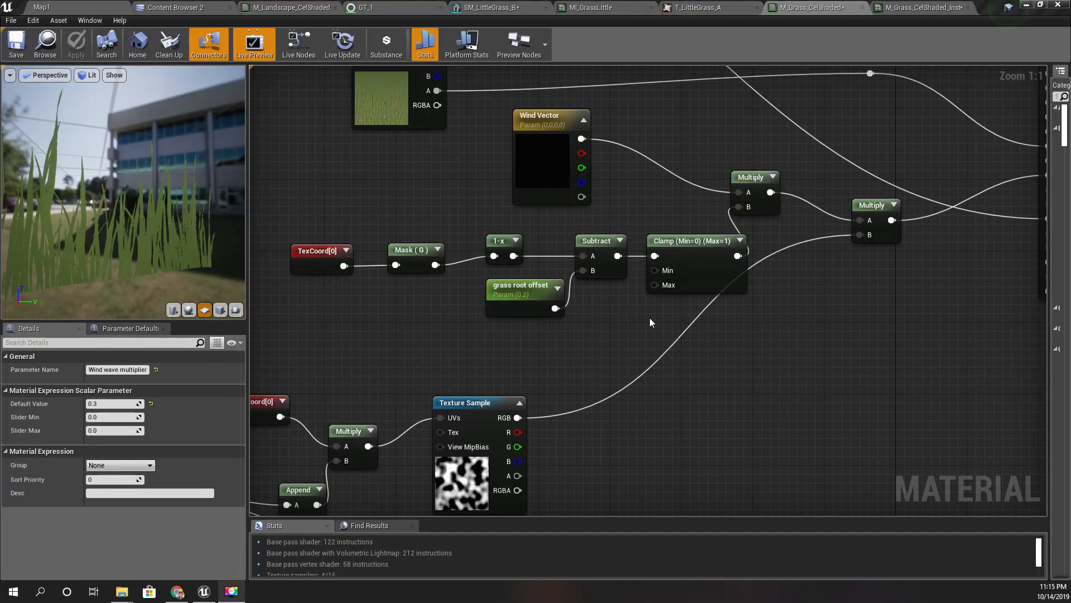
scroll(607, 345, up, 2)
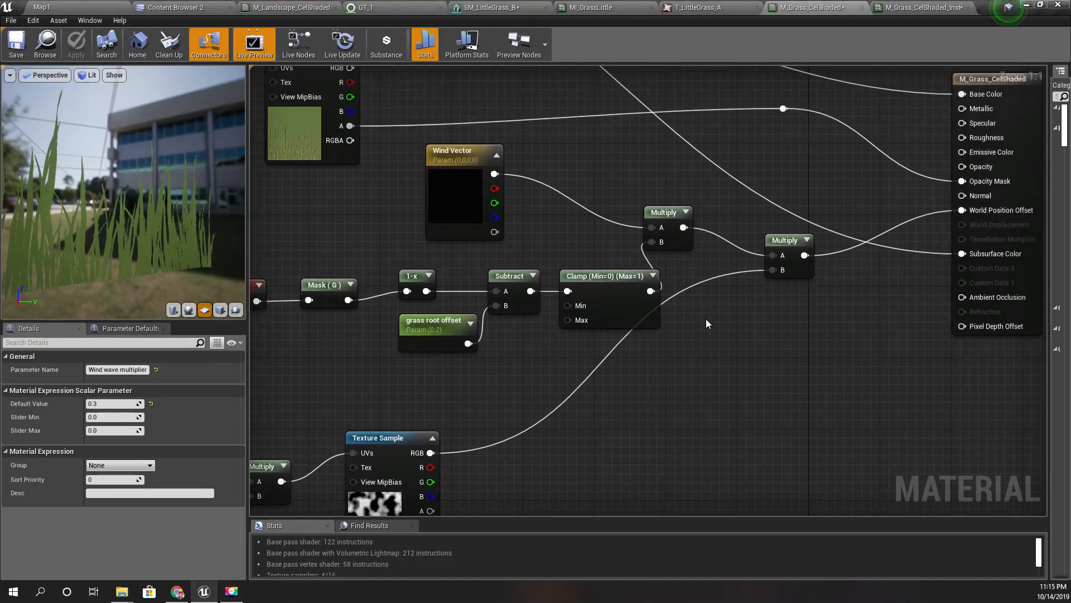
drag(684, 227, 962, 211)
click(778, 241)
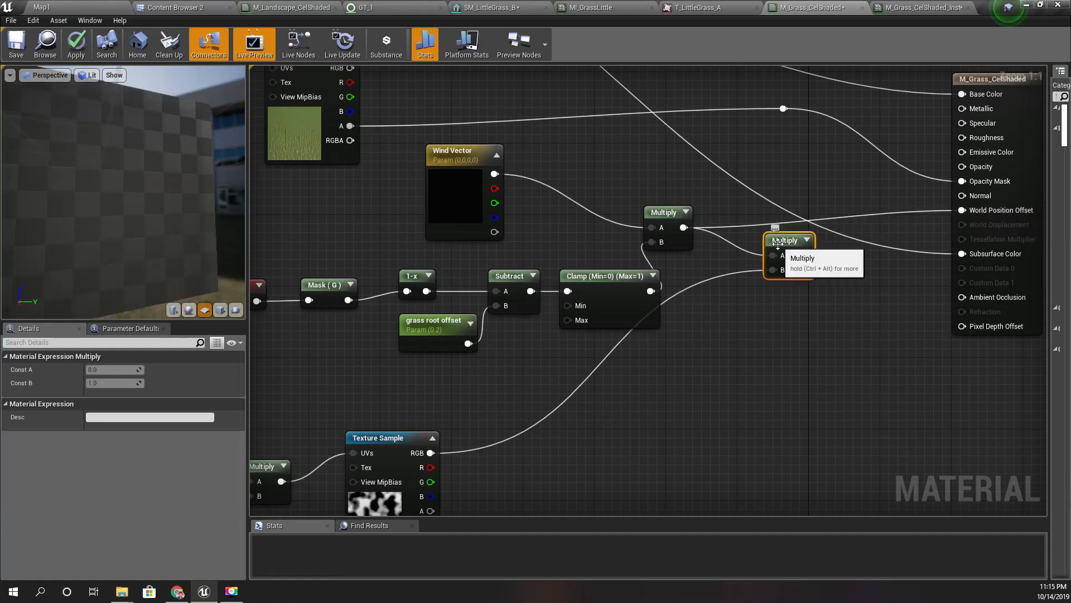
key(Delete)
Step: Shift the noise nodes and the root mask nodes through Subtract away from Clamp to open a gap in the chain
right_drag(488, 370, 757, 349)
drag(604, 245, 702, 262)
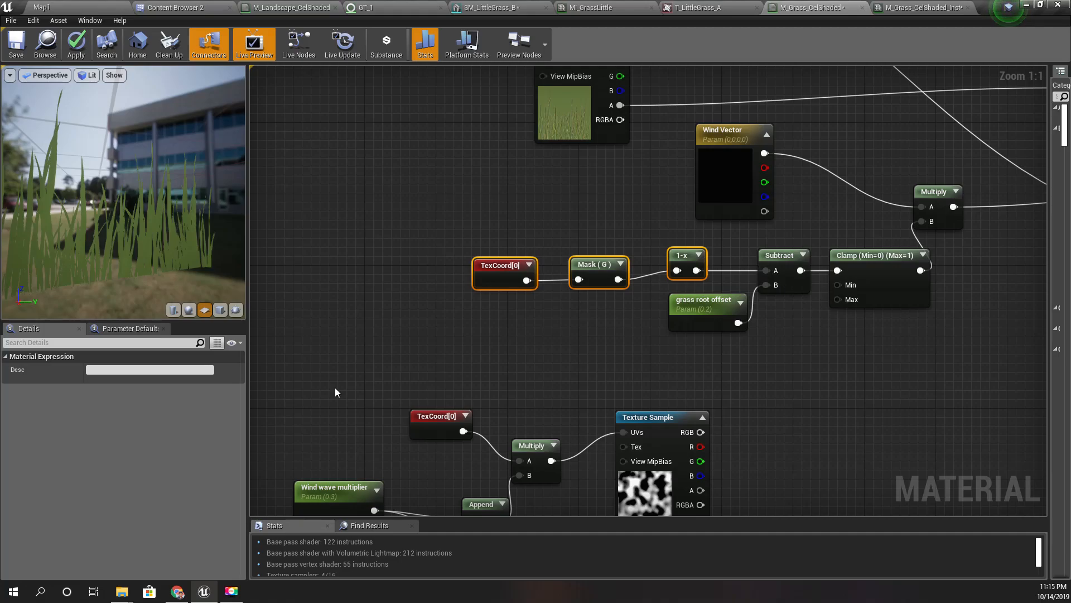
right_drag(480, 458, 524, 414)
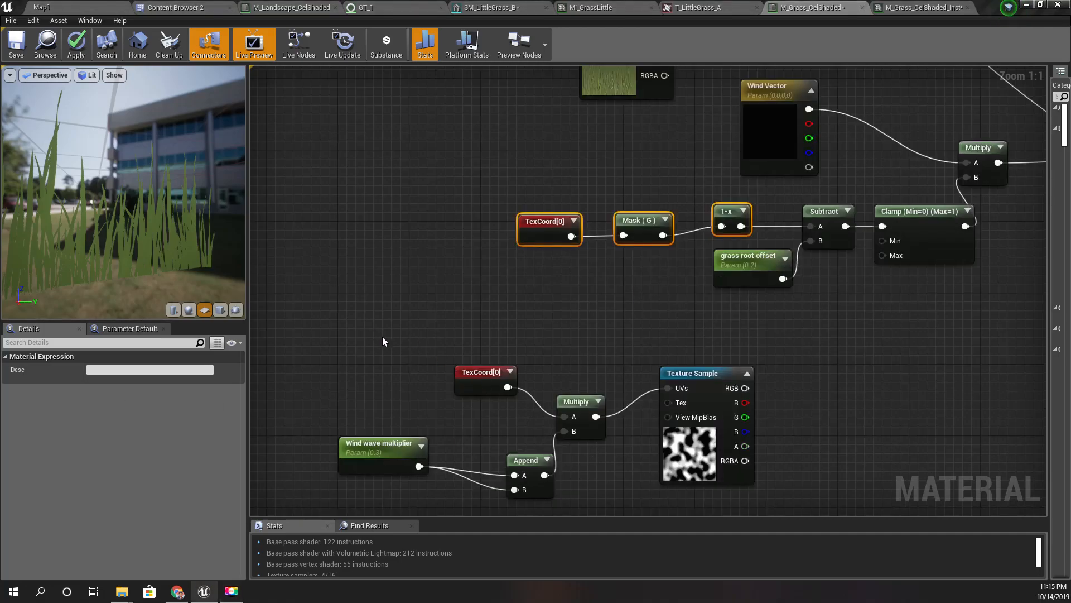
drag(371, 332, 666, 463)
drag(682, 370, 680, 376)
right_drag(678, 126, 716, 321)
drag(742, 440, 662, 411)
drag(577, 214, 698, 277)
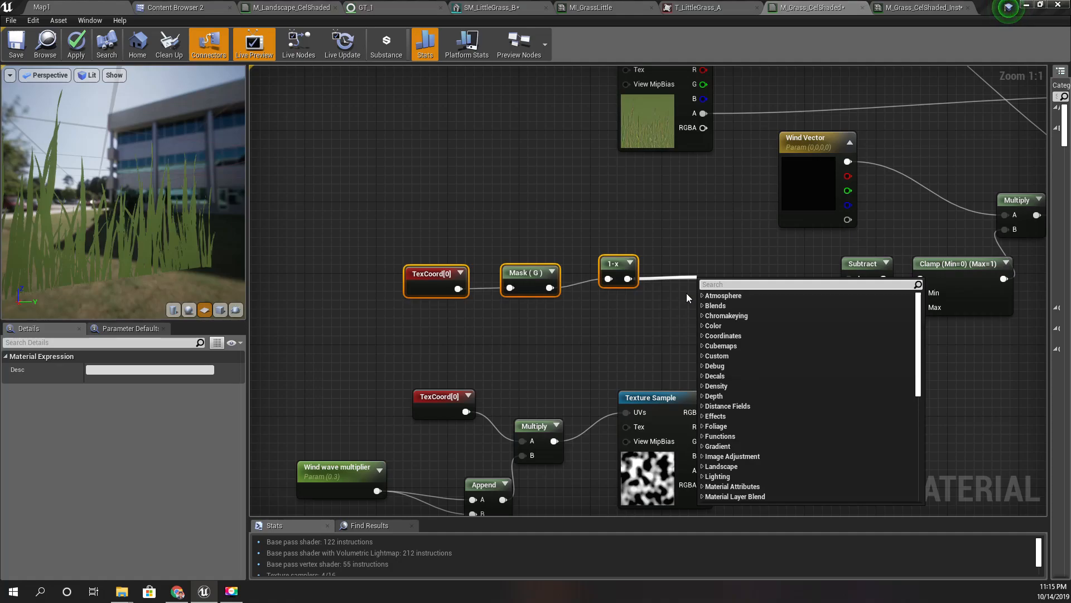
key(Escape)
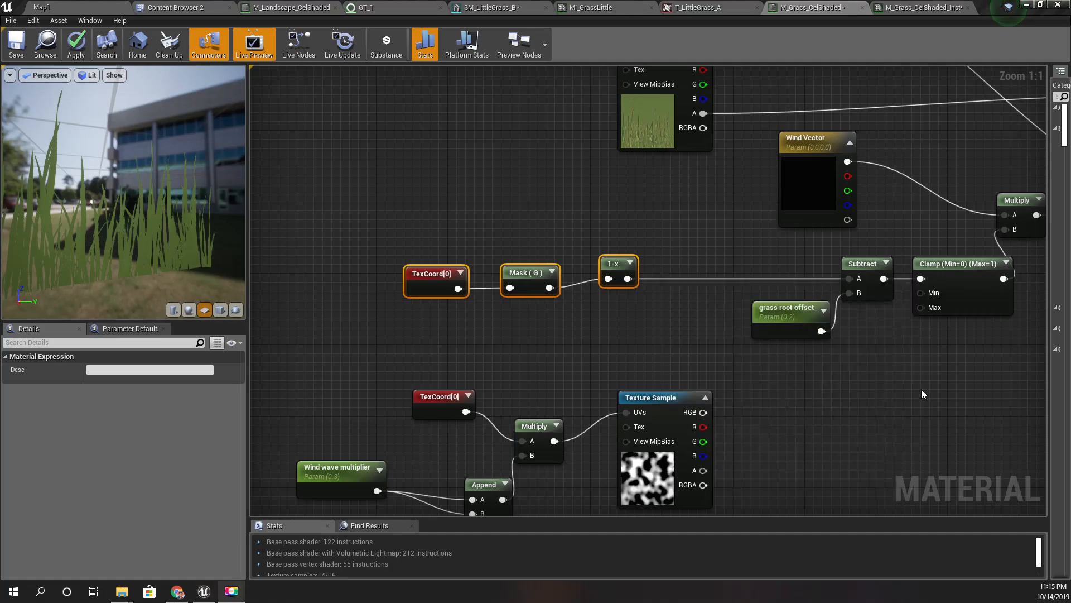
drag(775, 255, 845, 303)
Step: Insert a Multiply between Subtract and Clamp, feed the noise texture's RGB into its B, and check the grass in Map1
drag(852, 267, 780, 280)
text(multiply)
key(Return)
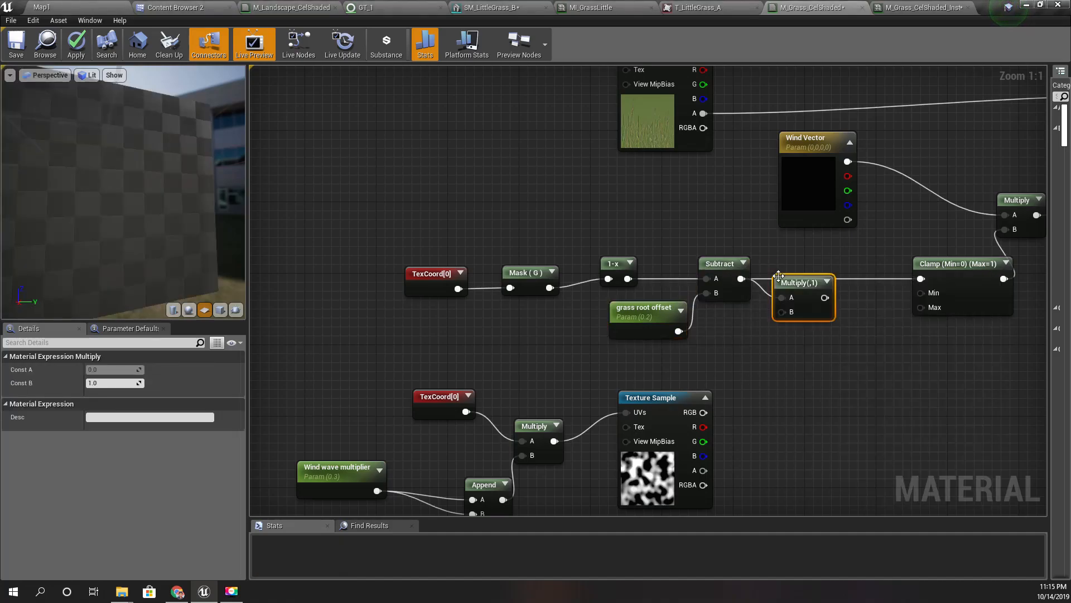
drag(703, 412, 922, 279)
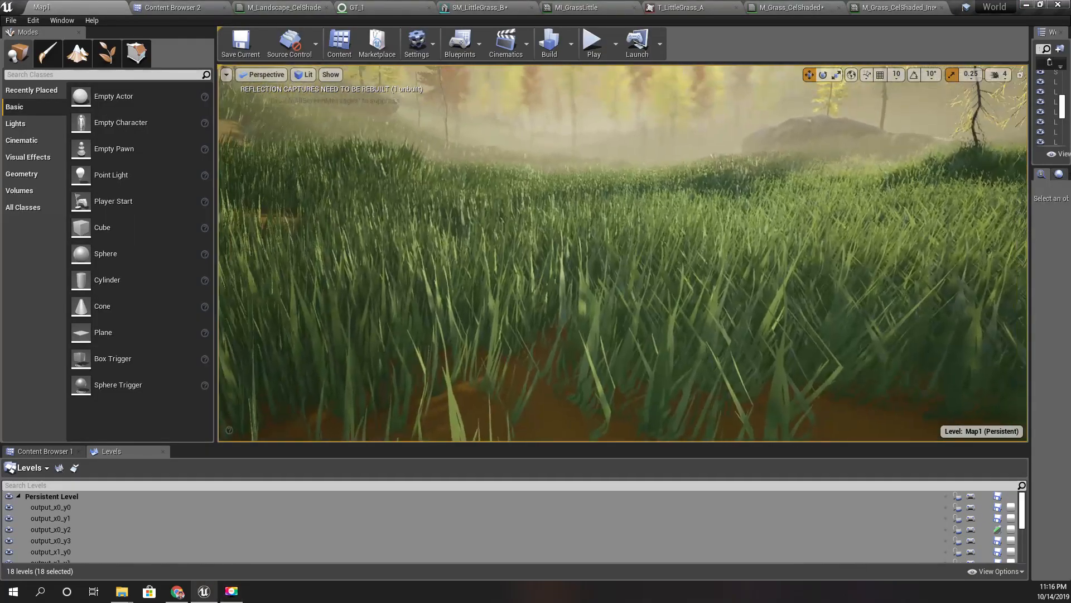
right_drag(636, 279, 692, 262)
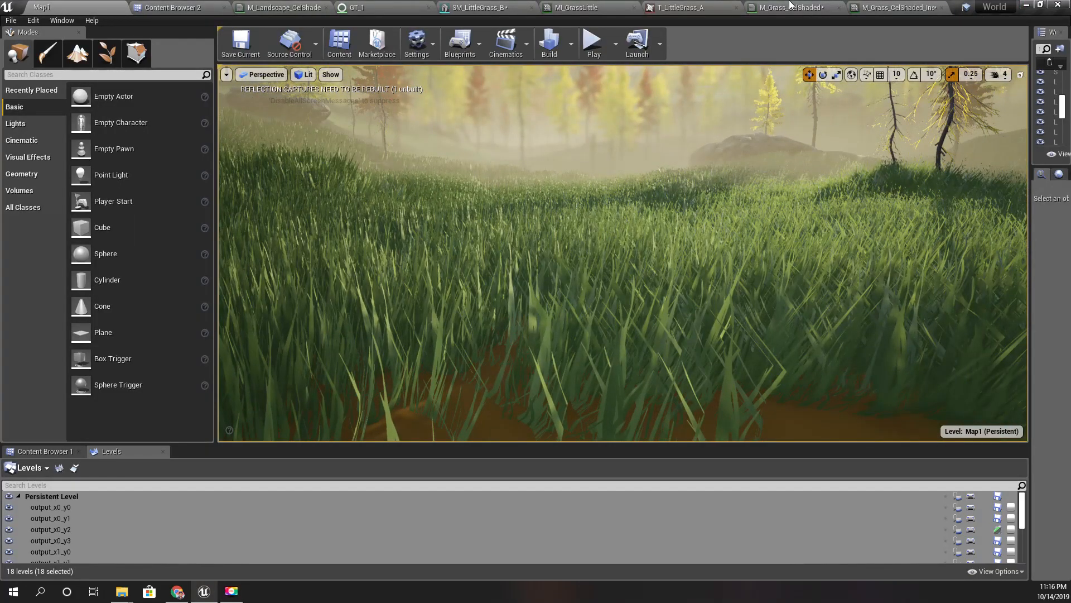
Step: In M_Grass_CelShaded, spread out the noise nodes and insert an Add between the UV Multiply and the noise texture's UVs
click(880, 4)
click(806, 9)
right_drag(639, 361, 738, 146)
drag(762, 191, 800, 219)
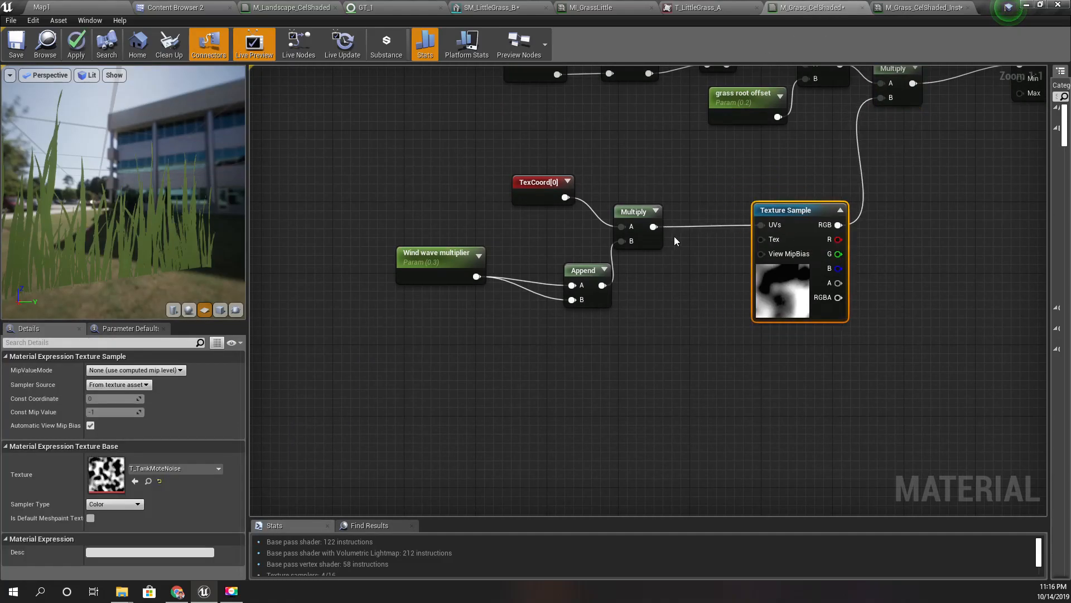
drag(448, 172, 682, 306)
drag(640, 207, 547, 215)
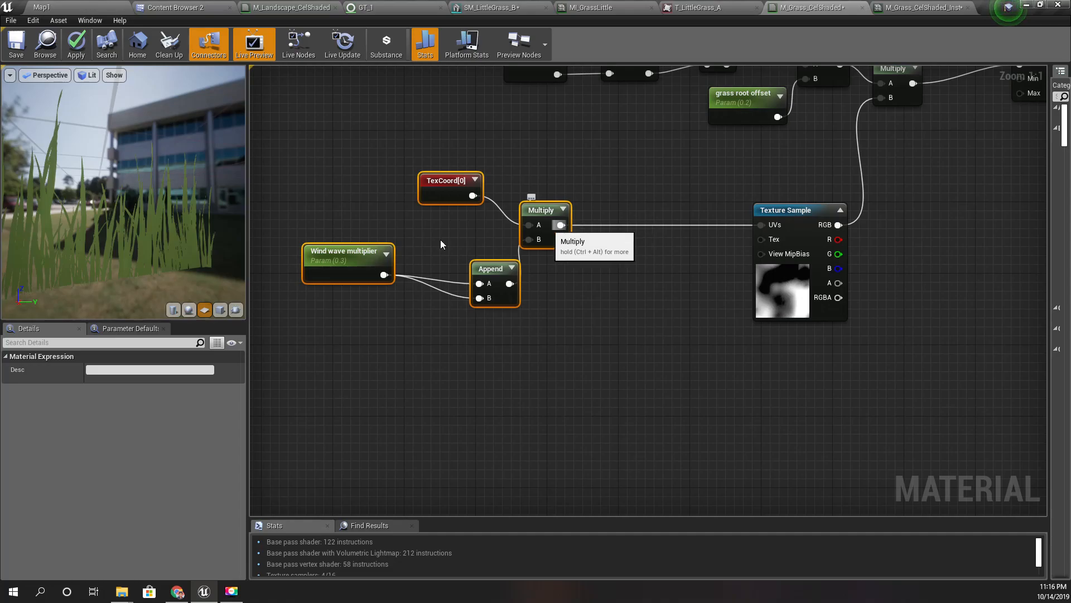
drag(561, 225, 611, 234)
text(+)
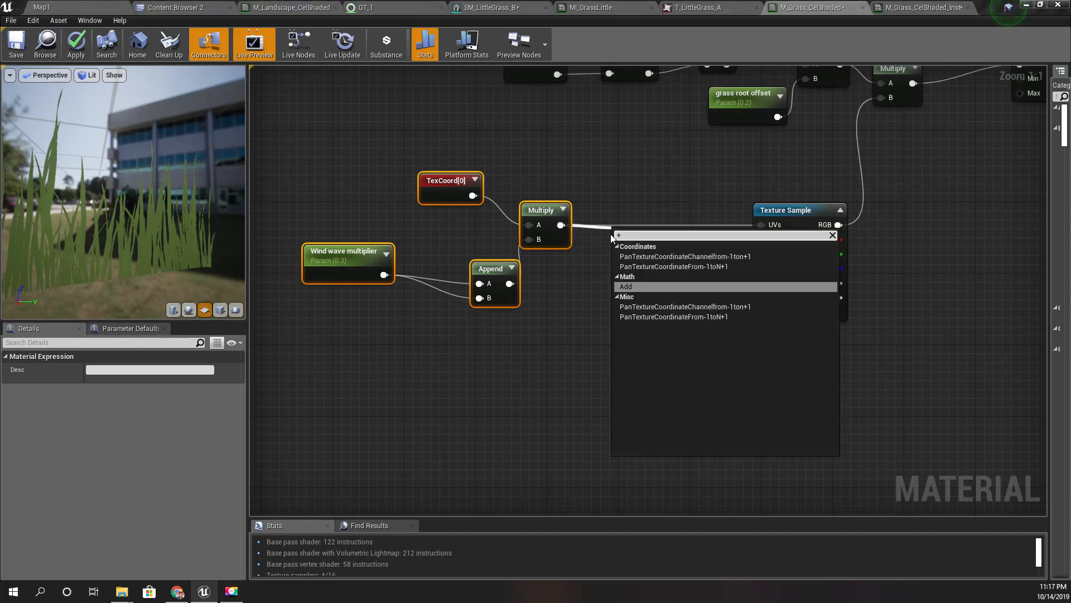
key(Return)
drag(648, 251, 762, 228)
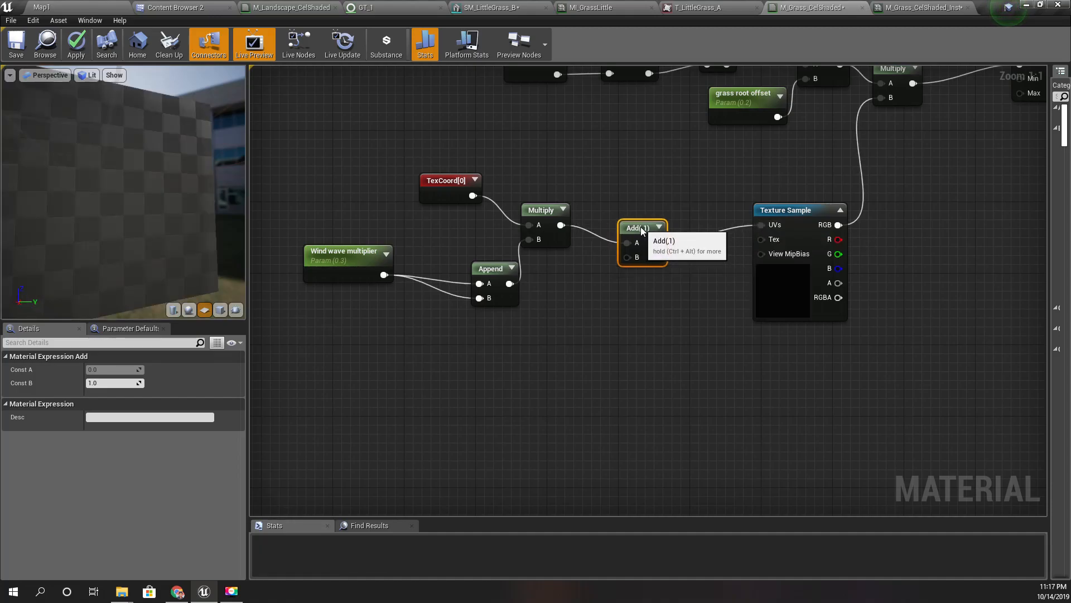
Step: Feed a Time node into Add's B input, apply the changes, and check the grass motion in Map1
right_drag(682, 299, 722, 301)
drag(676, 251, 626, 310)
text(time)
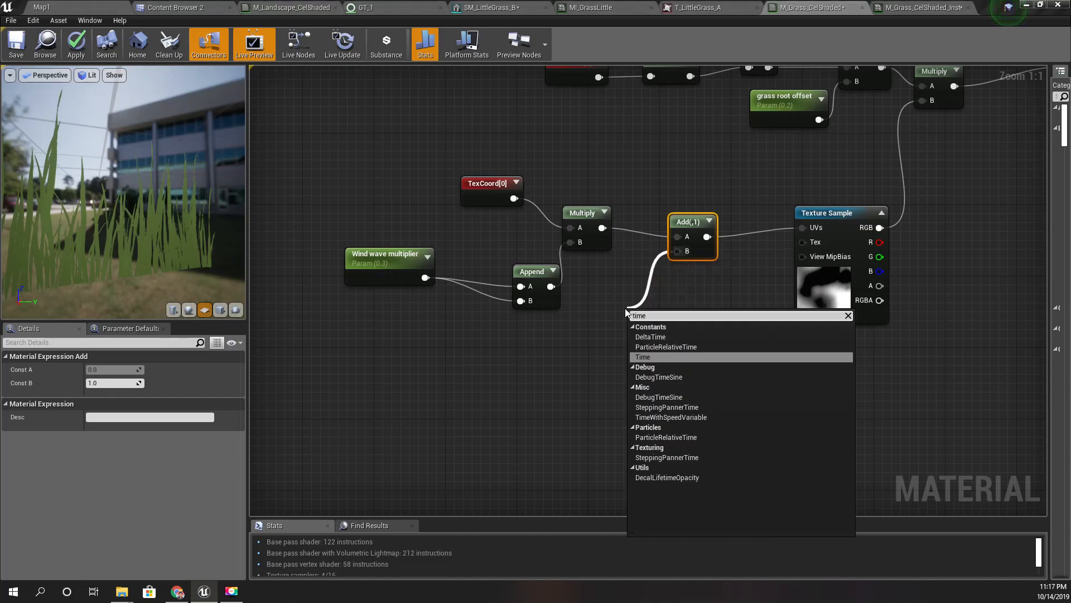
key(Return)
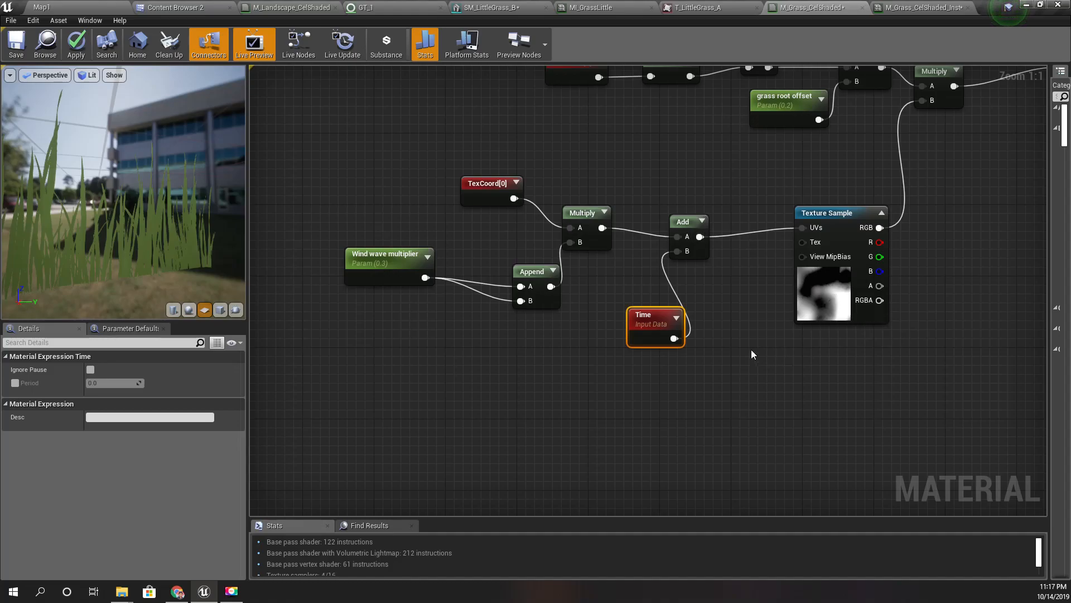
click(76, 44)
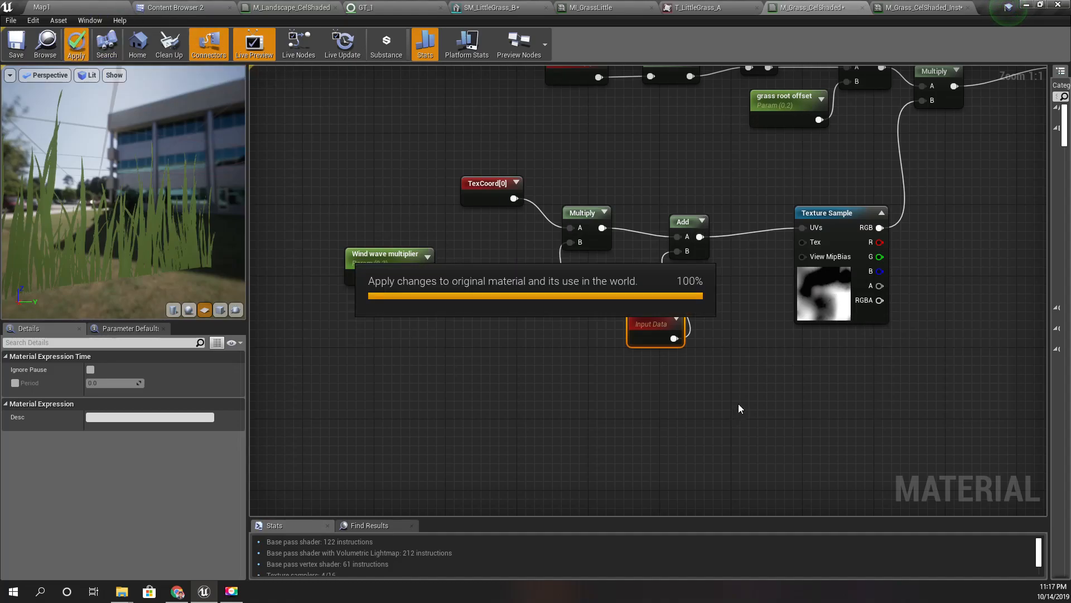
right_drag(862, 389, 756, 387)
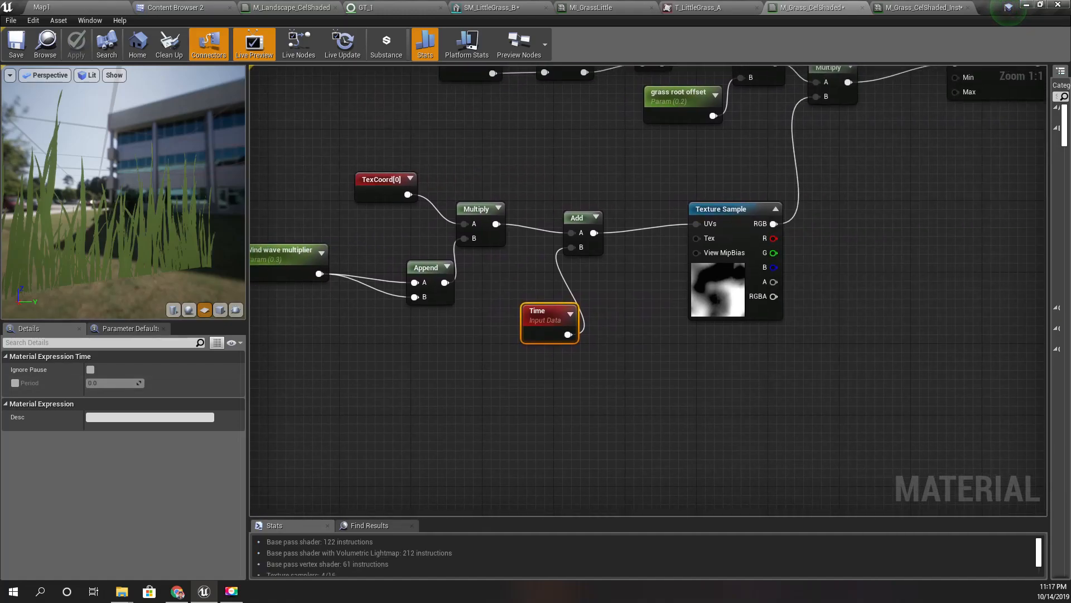
click(88, 7)
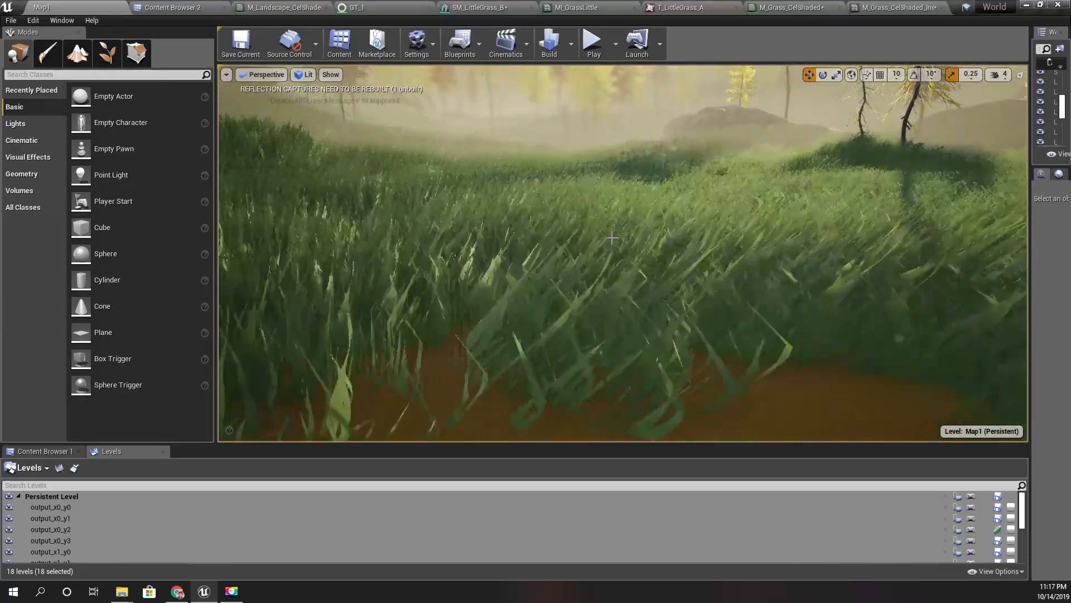
right_drag(705, 342, 782, 345)
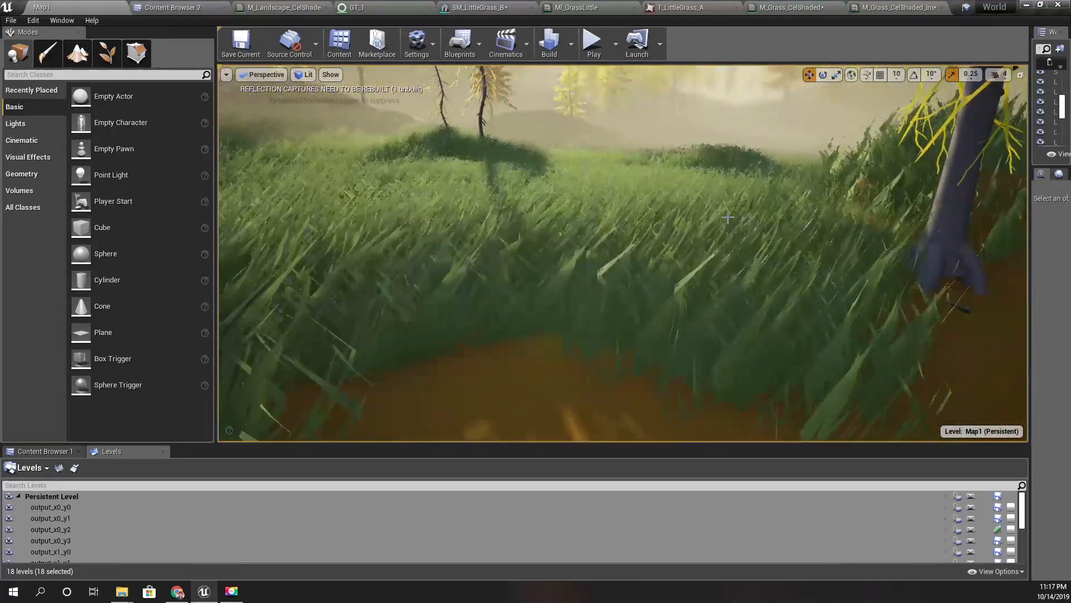
Step: In M_Grass_CelShaded, move the Time node aside and insert a Multiply between Time and Add's B input
click(870, 4)
click(787, 12)
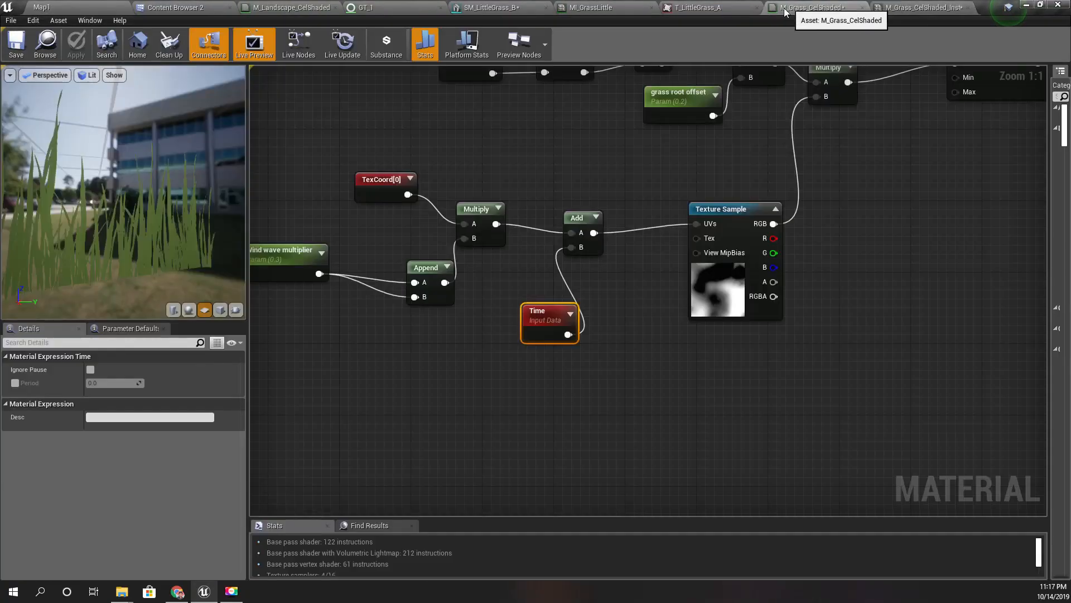
drag(562, 316, 435, 363)
text(*)
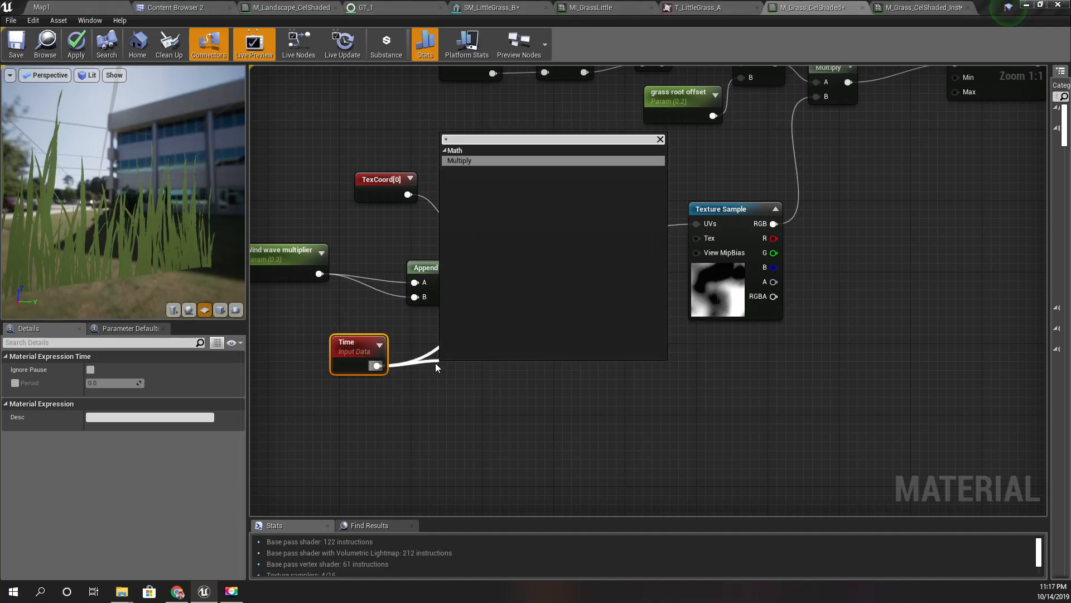
key(Escape)
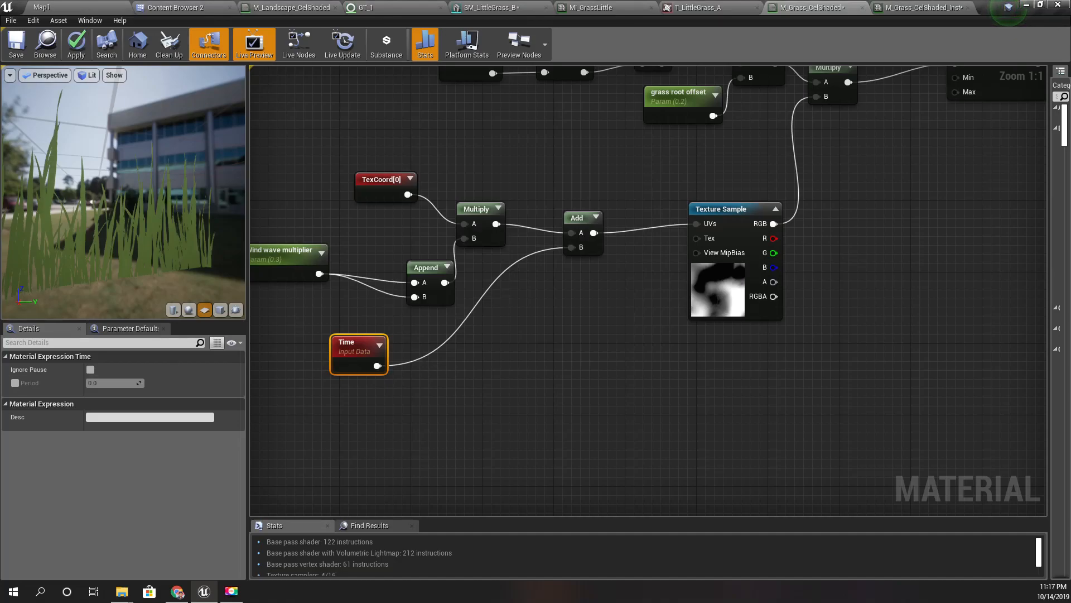
drag(381, 366, 457, 366)
text(*)
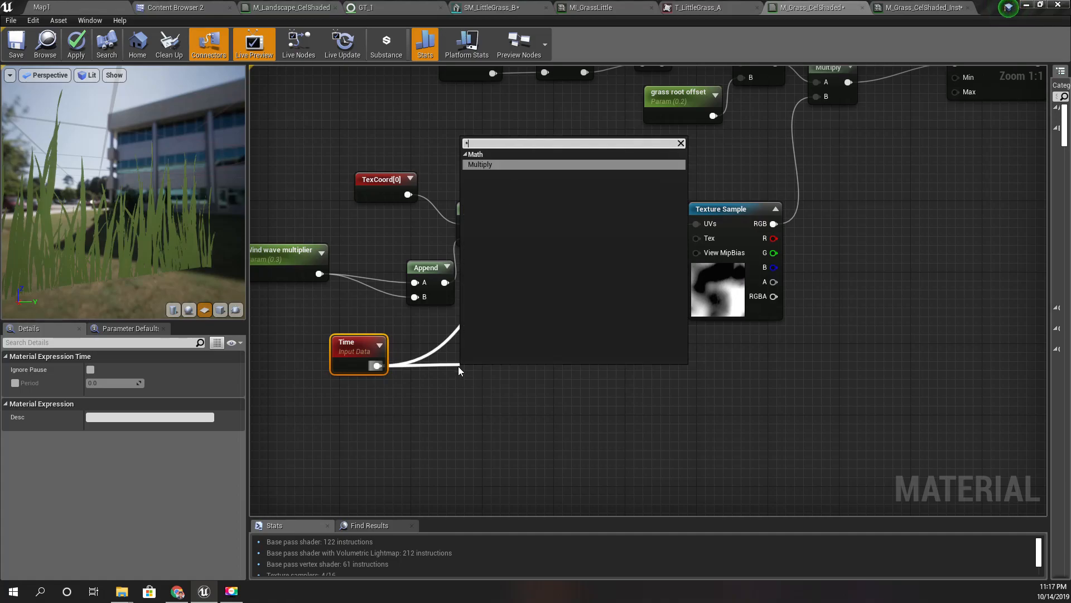
key(Return)
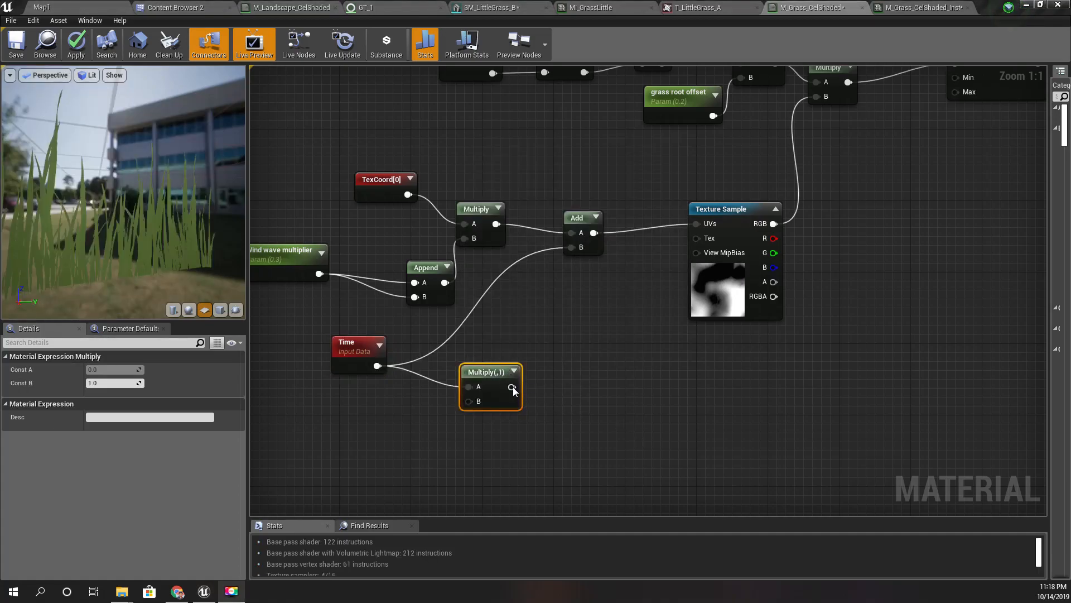
drag(512, 386, 574, 247)
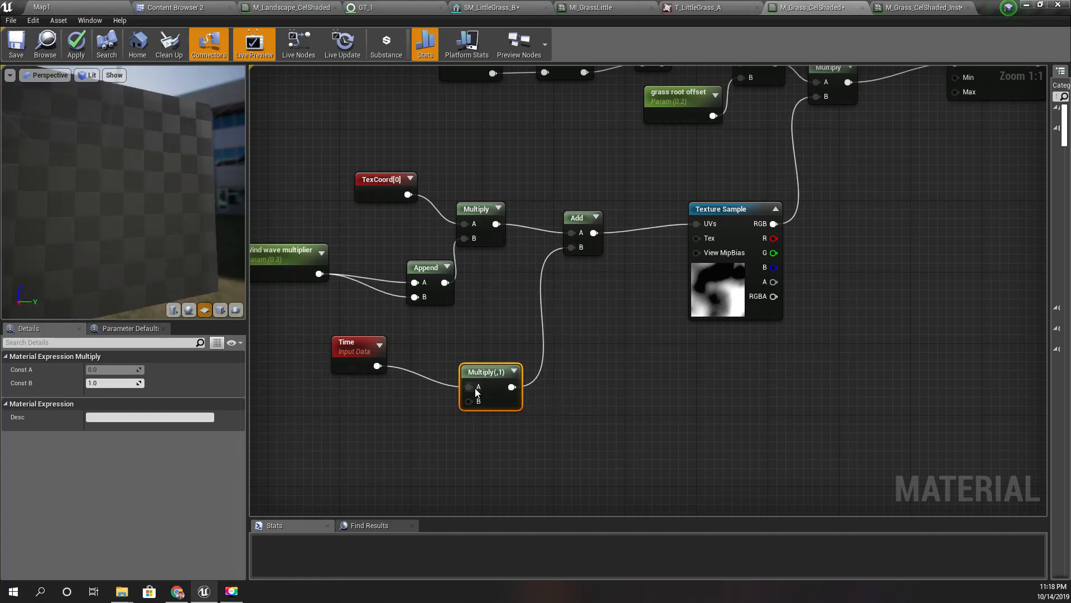
Step: Promote the new Multiply's B input to a parameter named "wind speed multiplier" and place it below the Time node
right_click(468, 401)
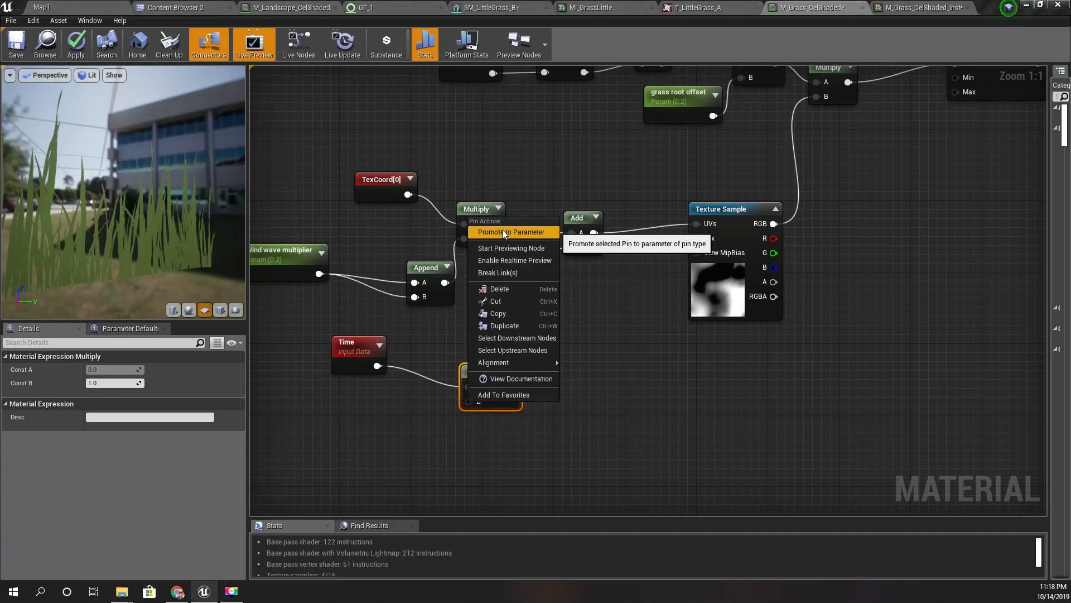
click(502, 229)
text(w)
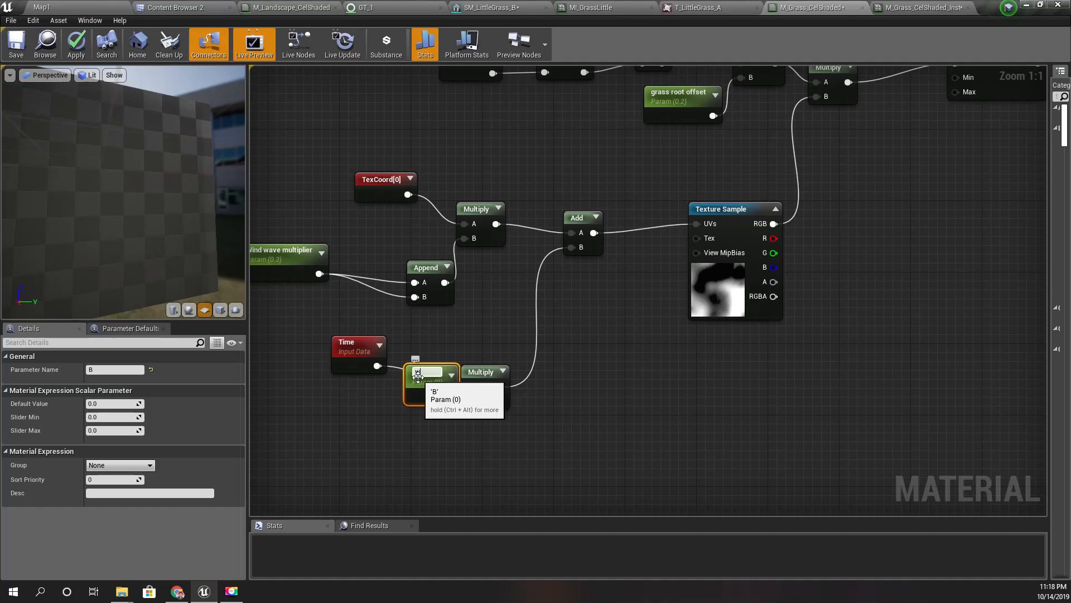
text(ind speed multiplier)
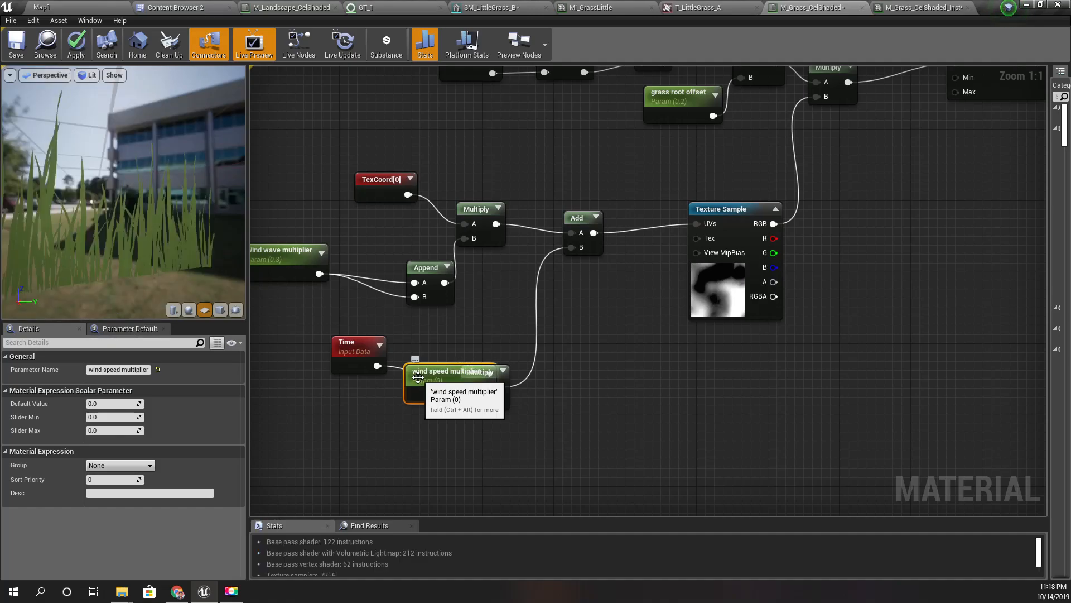
drag(418, 377, 326, 419)
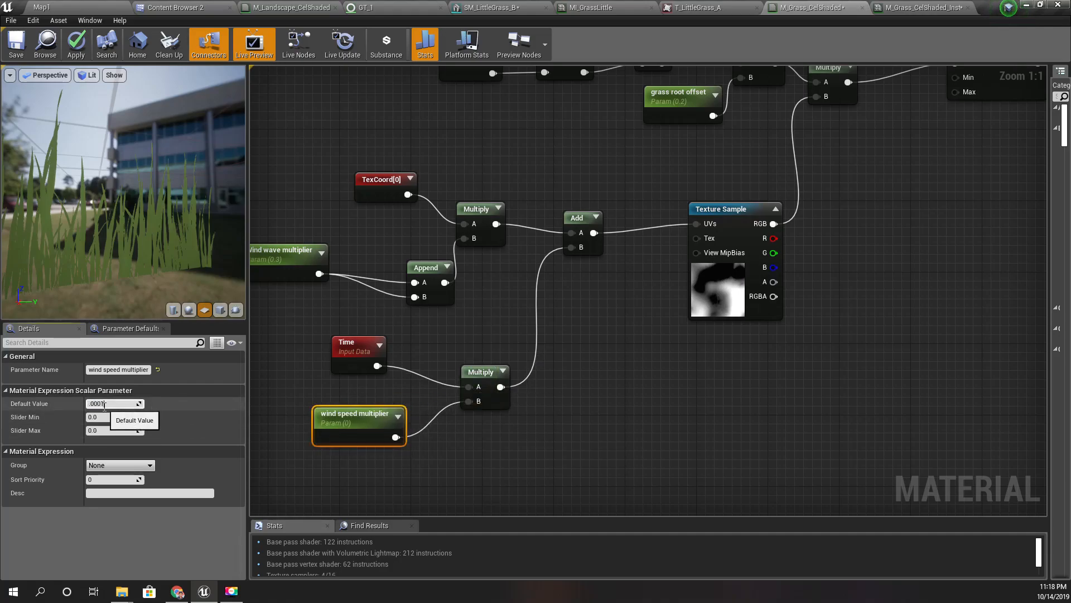
Step: Set the wind speed multiplier's default value to 0.0001 and apply the material changes
click(104, 406)
text(.0001)
key(Return)
click(79, 44)
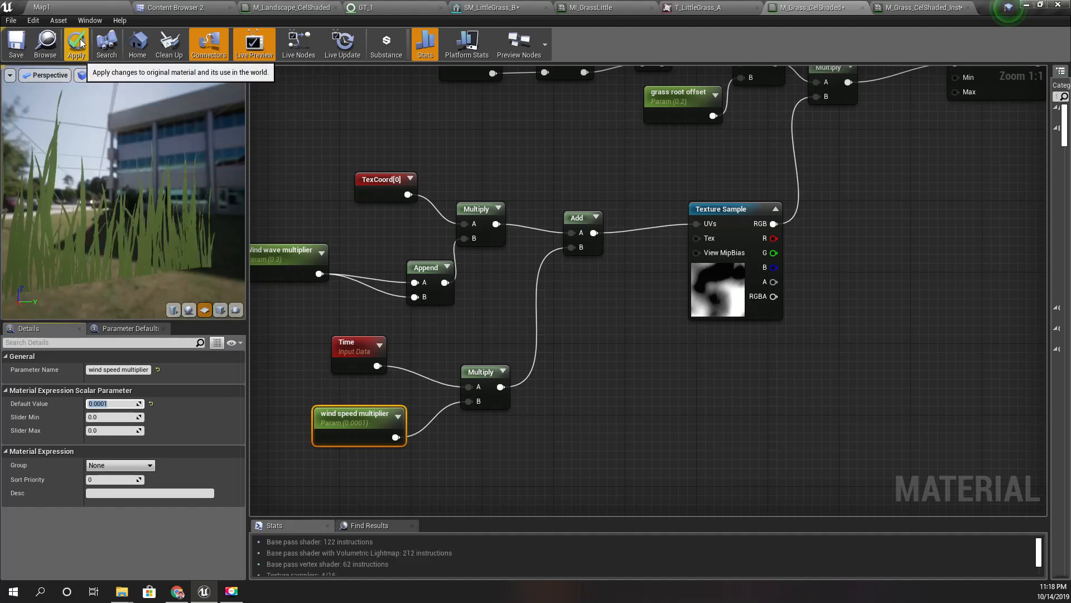
Step: Examine the grass motion in Map1 from several angles in a full-screen viewport
click(96, 5)
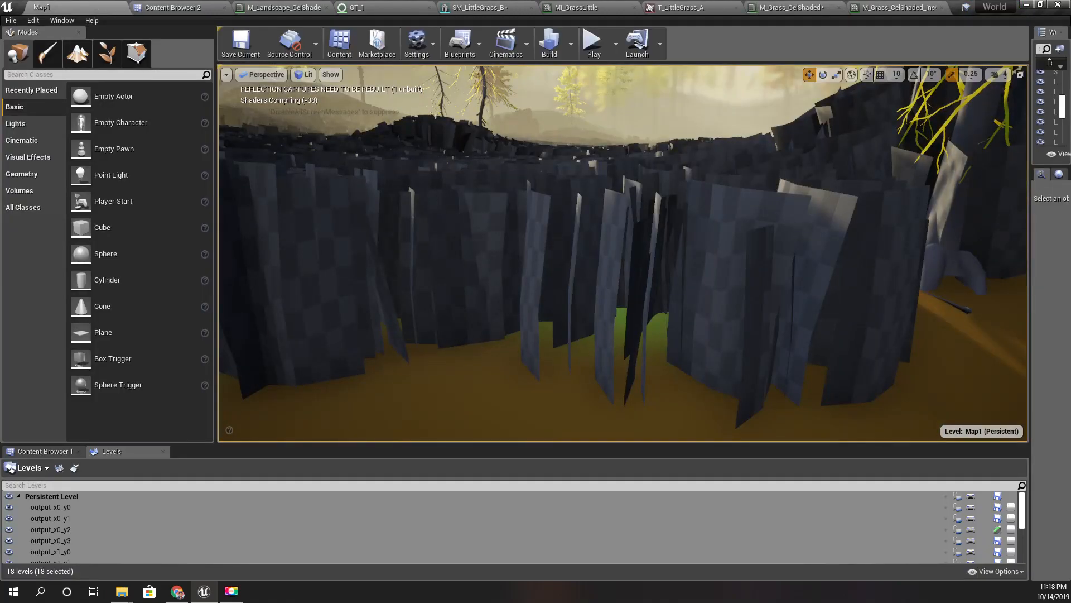
key(F11)
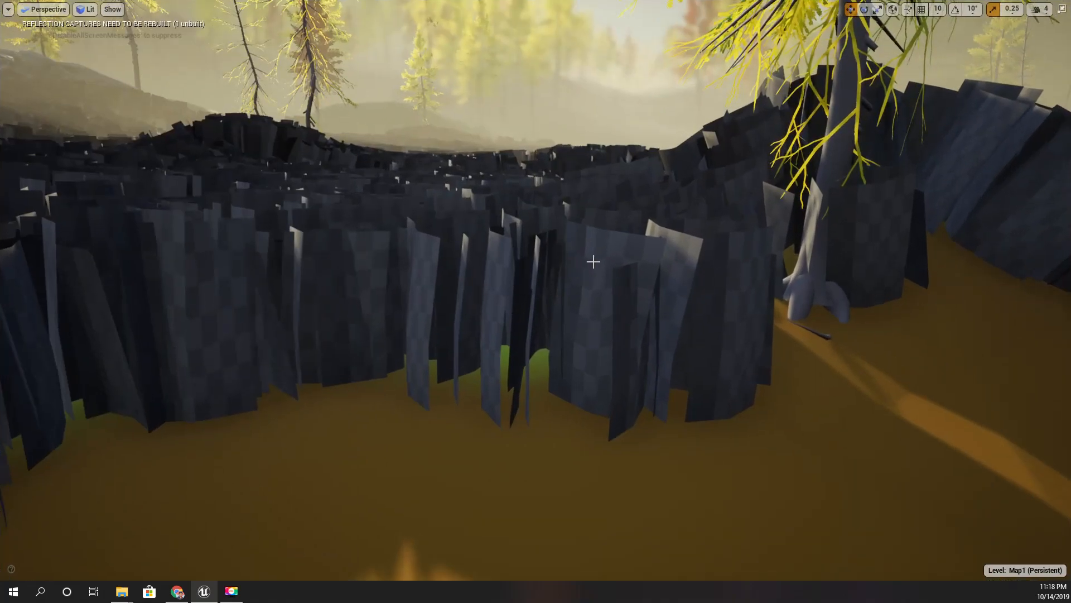
right_drag(536, 302, 425, 278)
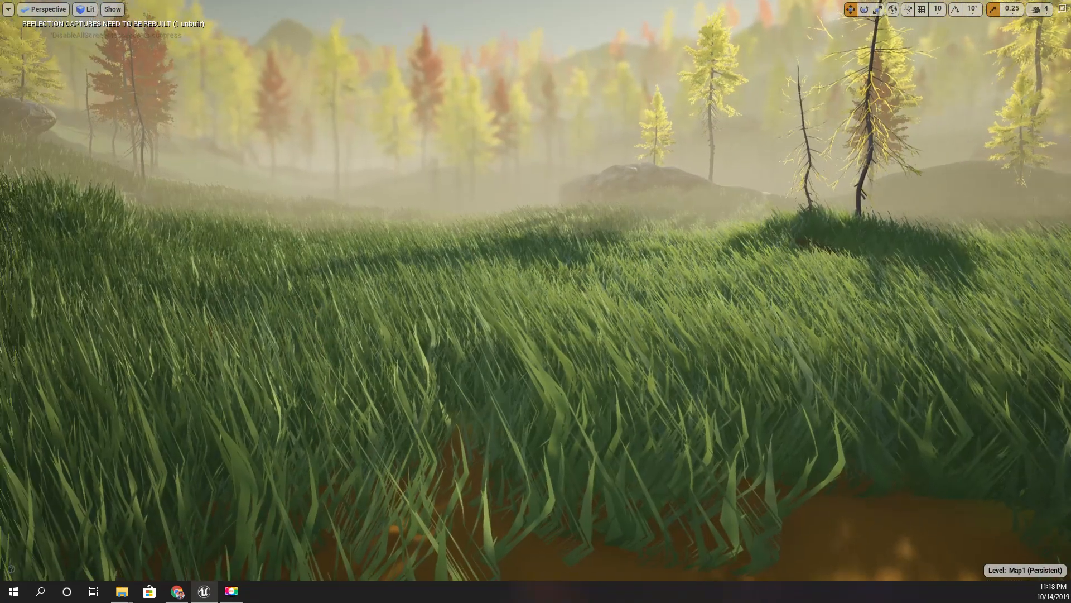
right_drag(719, 316, 574, 363)
key(q)
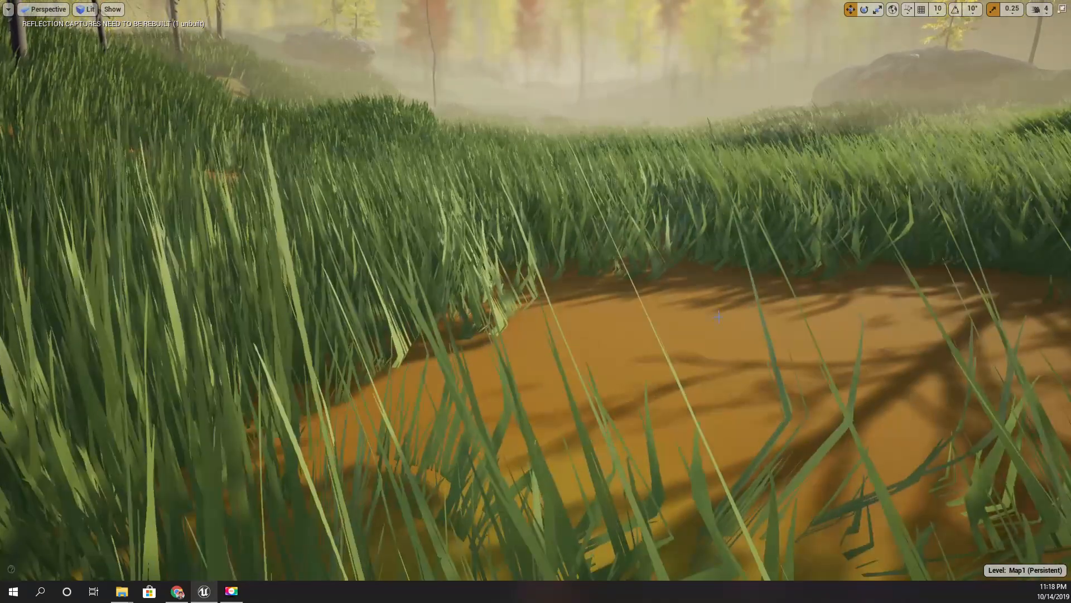
right_drag(718, 316, 546, 289)
key(d)
right_drag(720, 313, 821, 308)
key(F11)
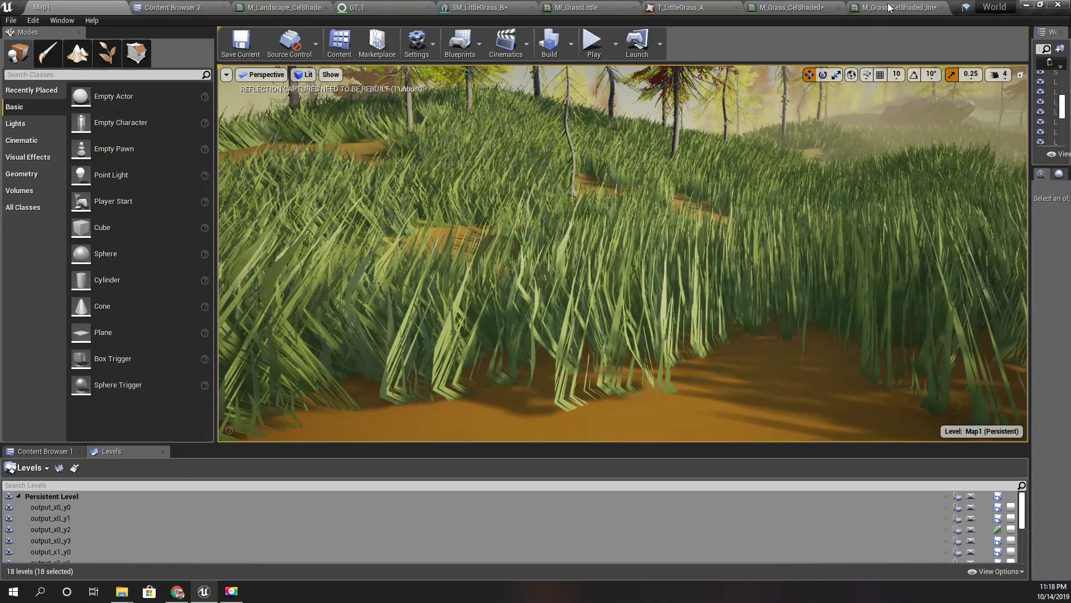
Step: Enable the wind speed multiplier override in M_Grass_CelShaded_Inst and float its editor window over the Map1 viewport
click(885, 7)
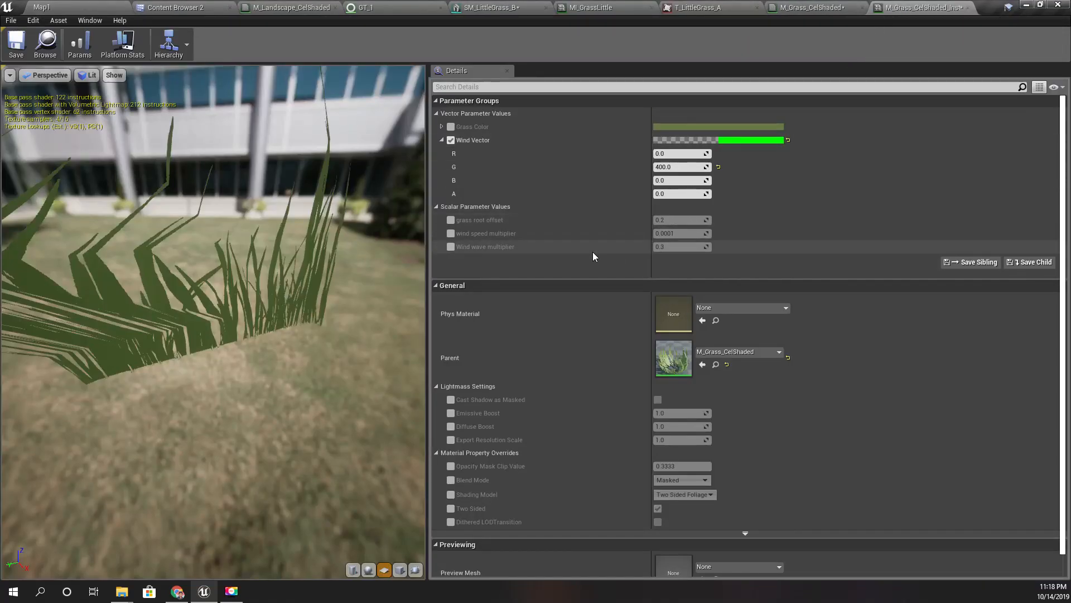
click(450, 233)
drag(941, 6, 778, 260)
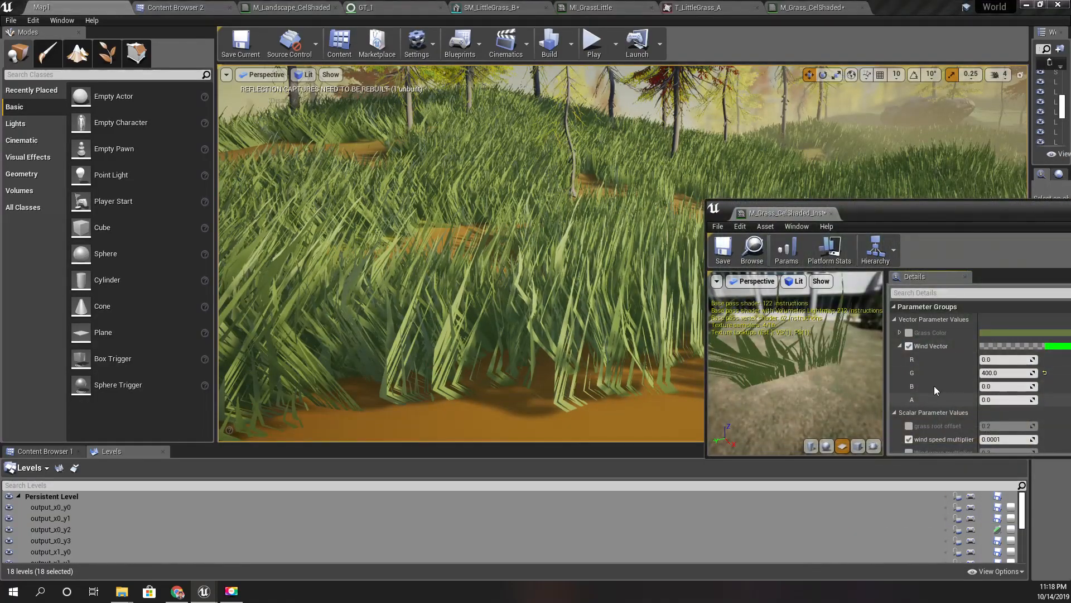
scroll(1012, 416, down, 2)
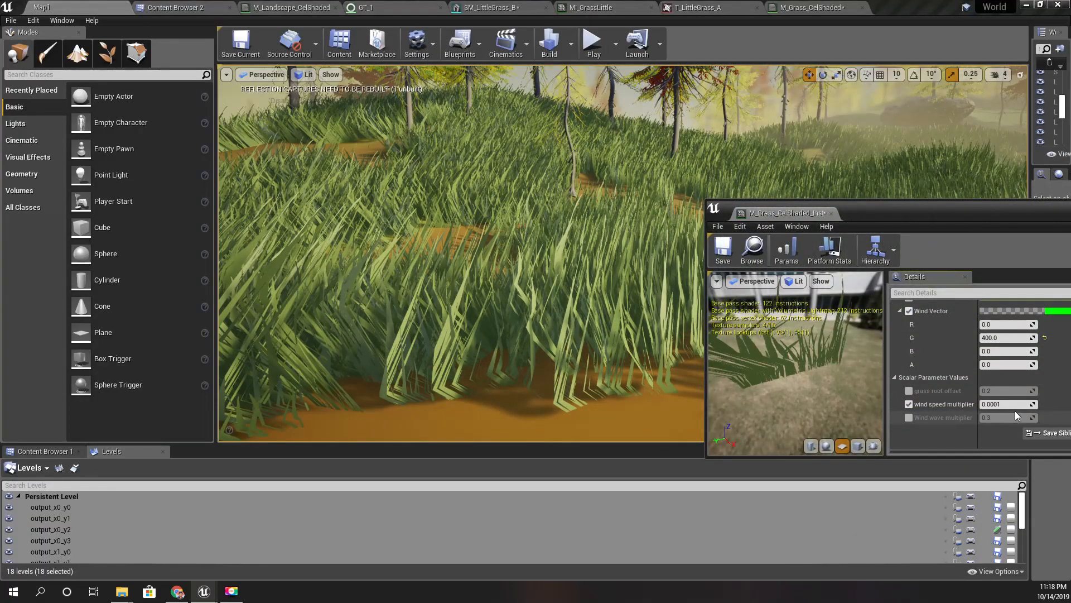
Step: Try a wind speed multiplier of 0.1 in the instance, and settle on 0.01
click(1019, 406)
text(.1)
key(Return)
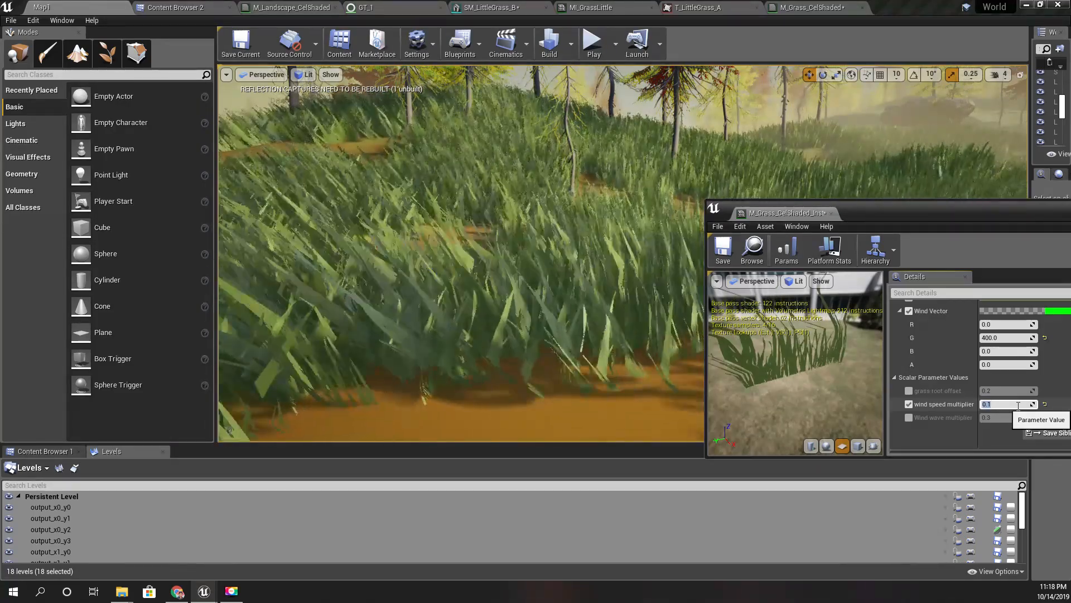
key(BackSpace)
text(0.01)
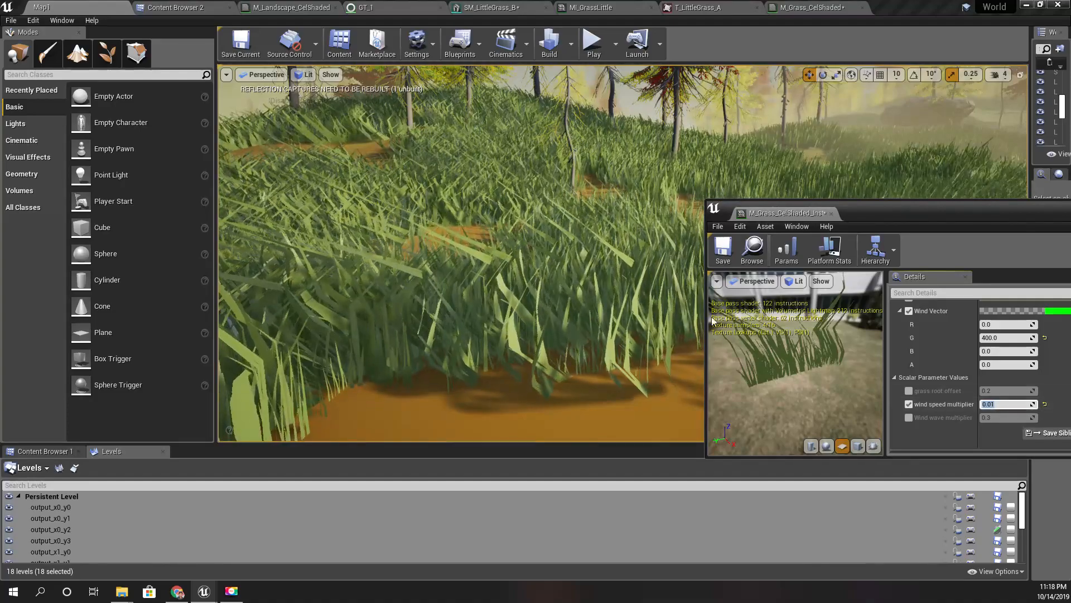
Step: Dock the material instance editor again and check the slower grass motion in Map1
drag(782, 215, 852, 14)
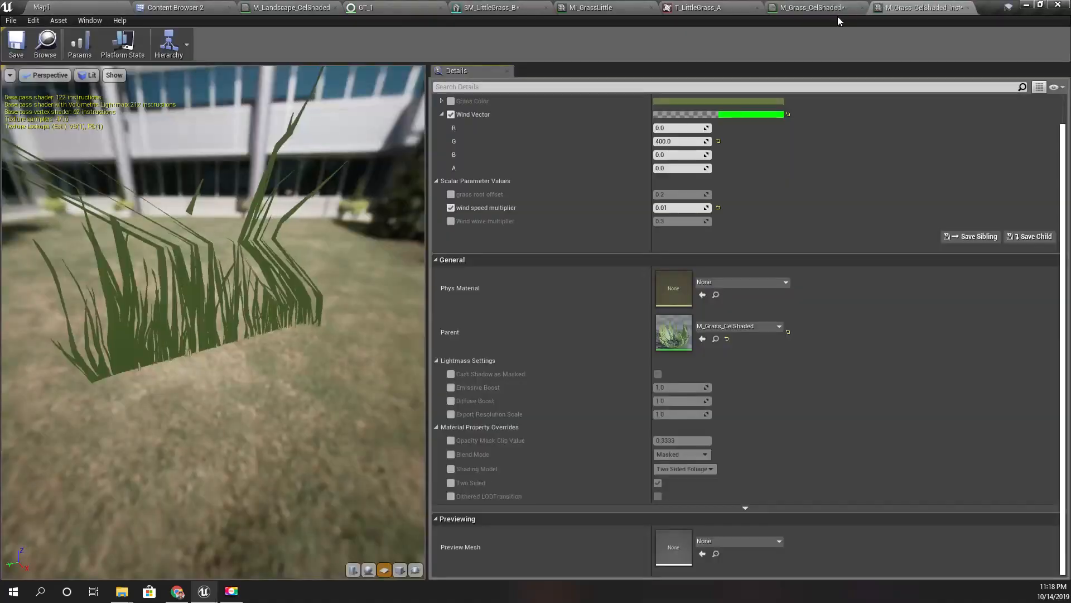
click(62, 6)
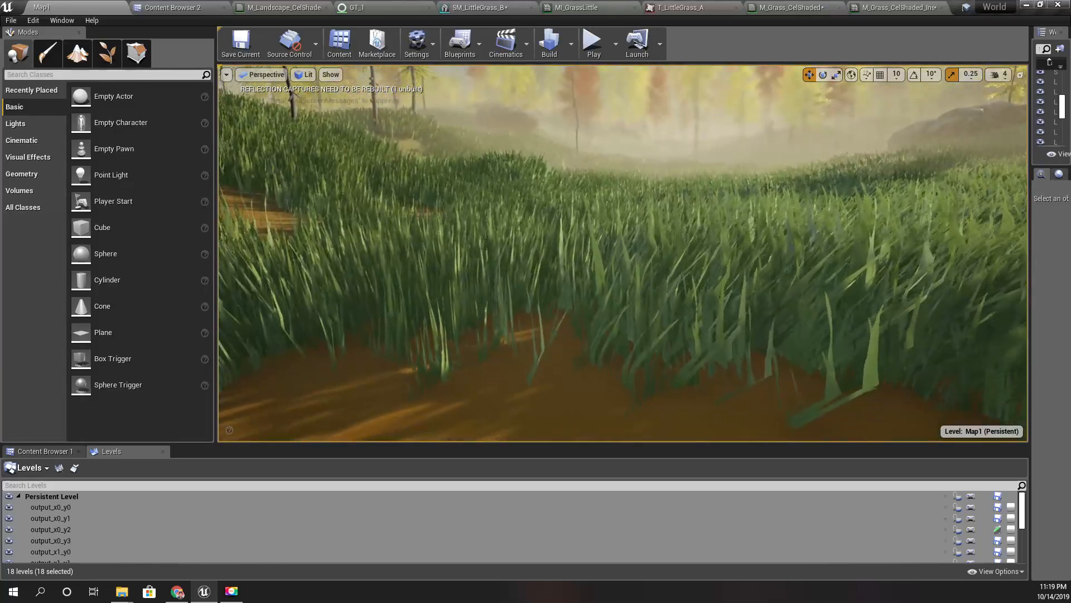
right_drag(623, 253, 757, 189)
Step: Float the instance editor over Map1, enable the Wind wave multiplier override, and set it to 0.01
drag(875, 9, 811, 258)
drag(919, 254, 861, 165)
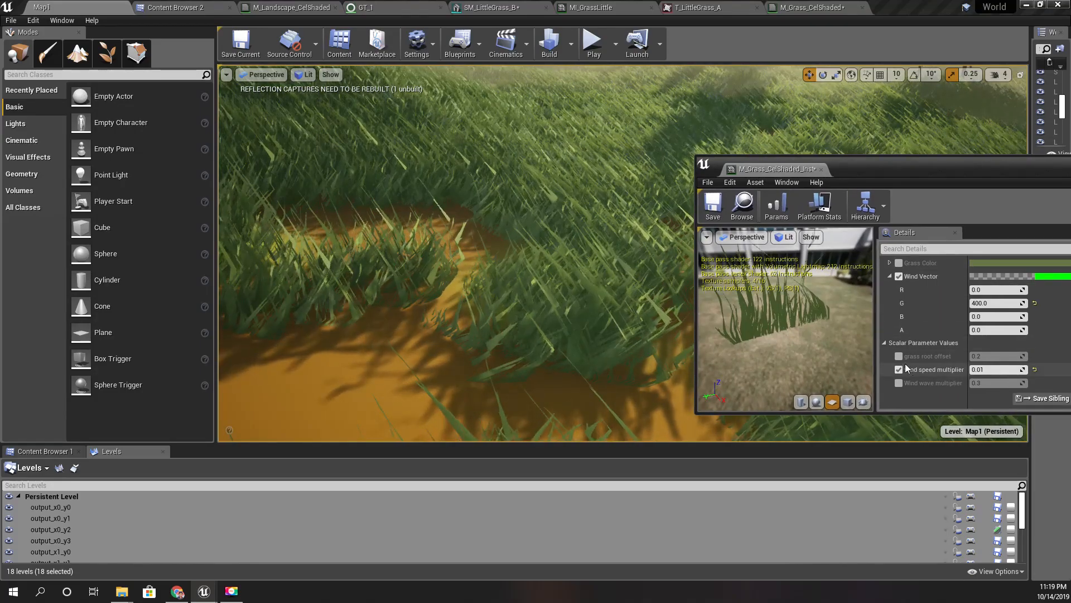
click(900, 382)
click(900, 383)
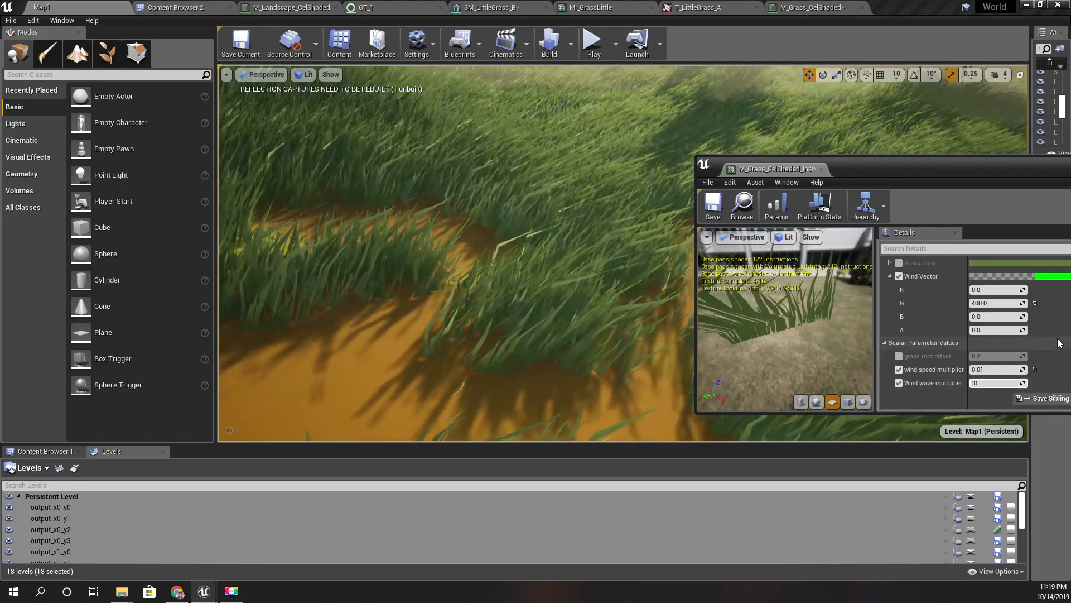
text(1)
key(Return)
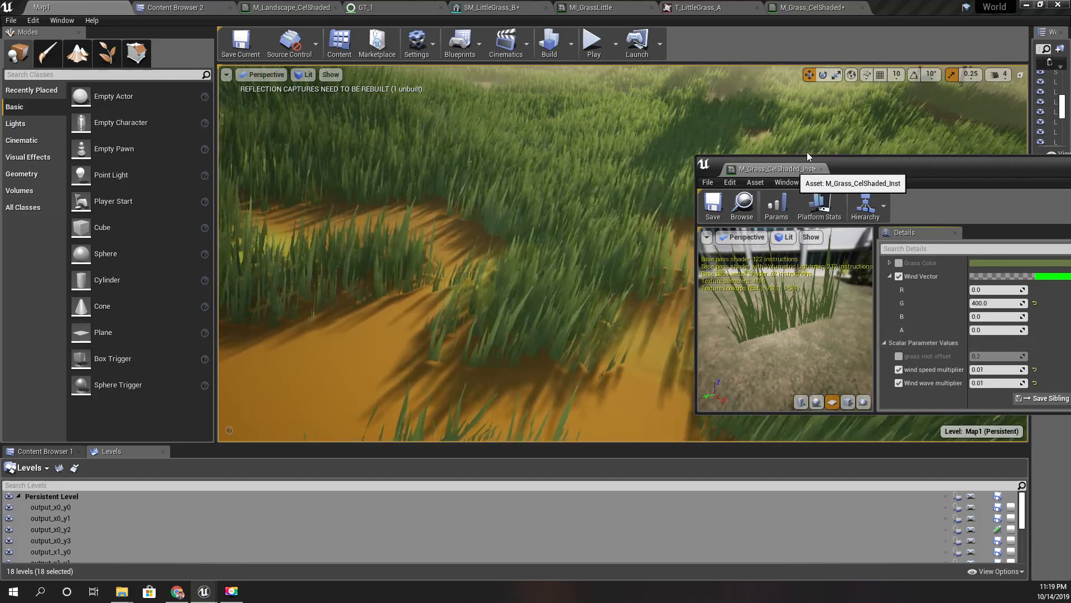
Step: Dock the instance editor again and inspect the broader wind waves across the grass in Map1
drag(796, 167, 886, 5)
click(106, 7)
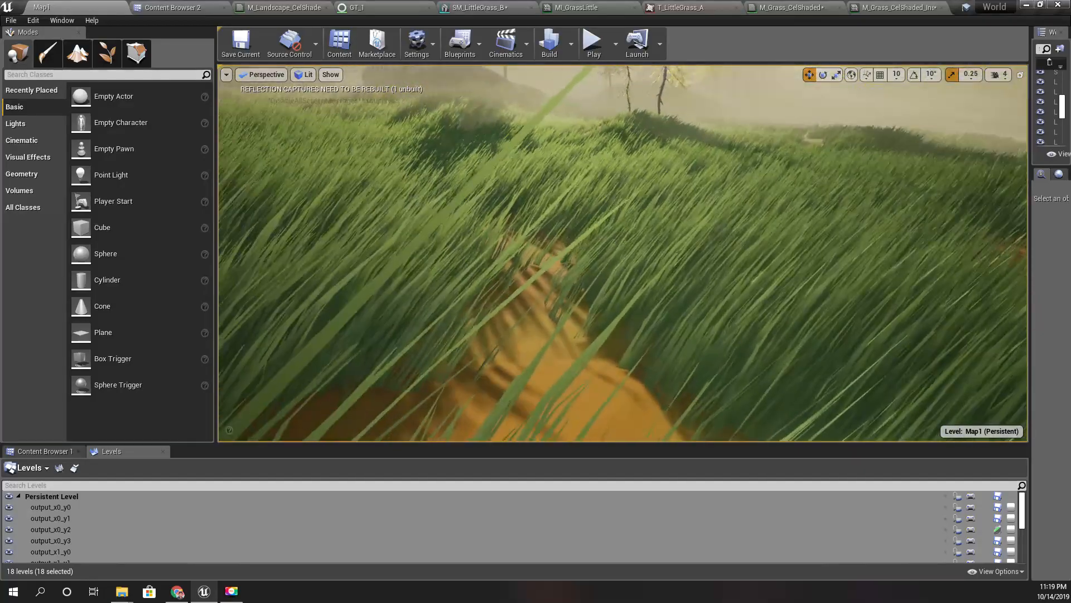
right_drag(623, 253, 503, 214)
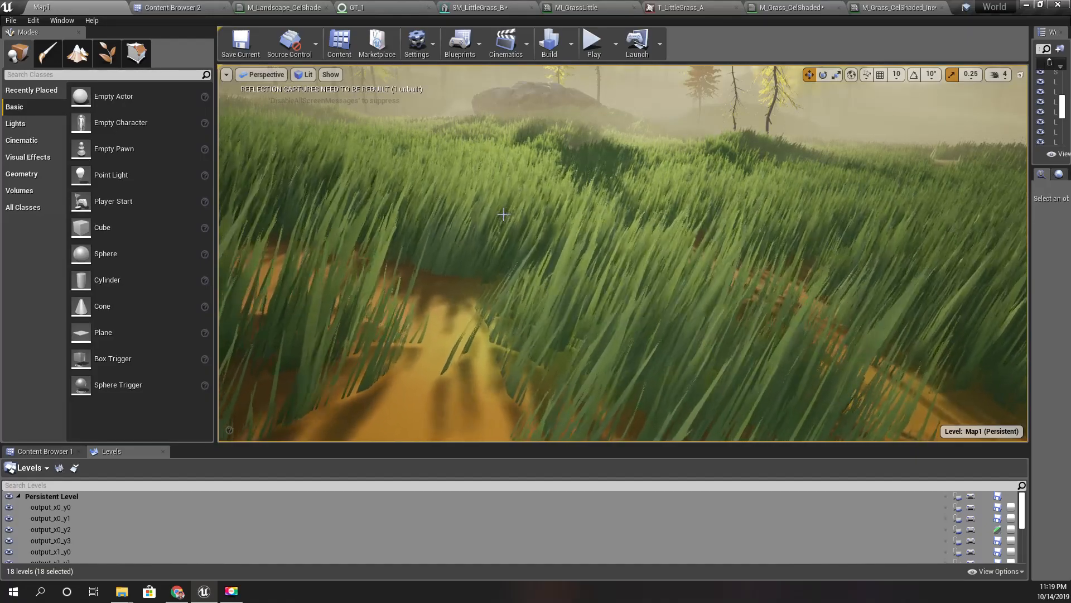
mouse_move(503, 214)
right_down()
mouse_move(486, 212)
mouse_move(513, 220)
mouse_move(433, 200)
mouse_move(503, 214)
right_up()
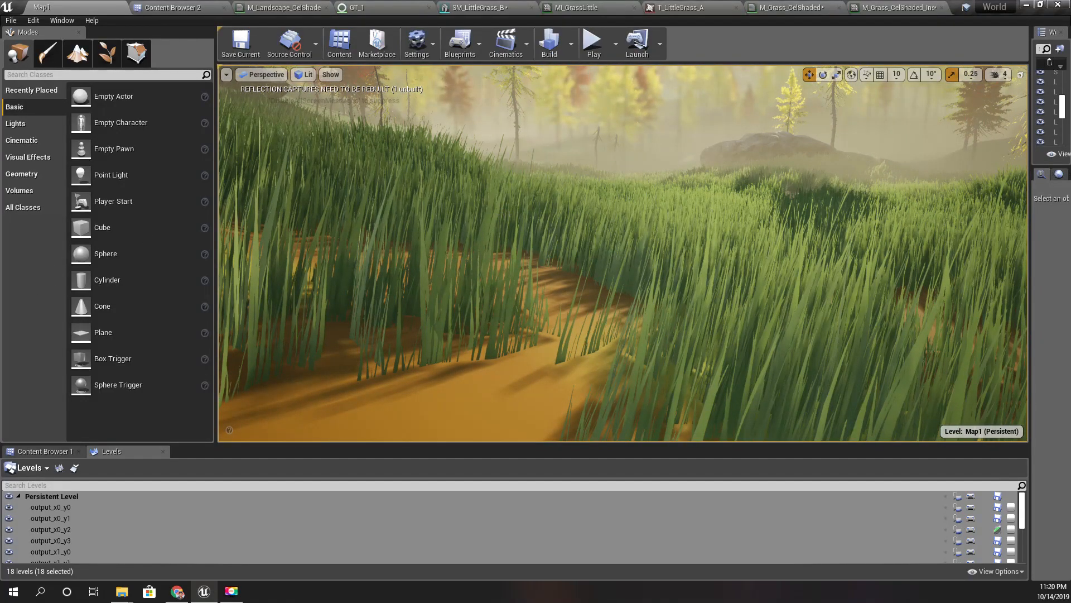
right_drag(504, 214, 552, 215)
Step: In M_Grass_CelShaded, move the Time, wind speed multiplier and their Multiply nodes down together, away from the UV scaling nodes
click(851, 7)
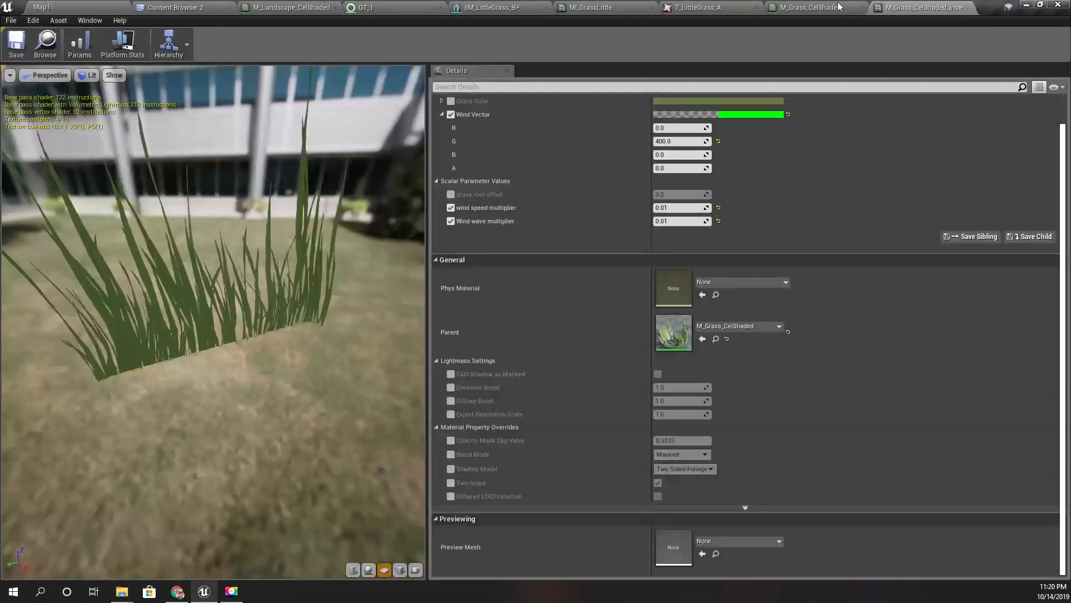
click(844, 7)
right_drag(627, 265, 727, 254)
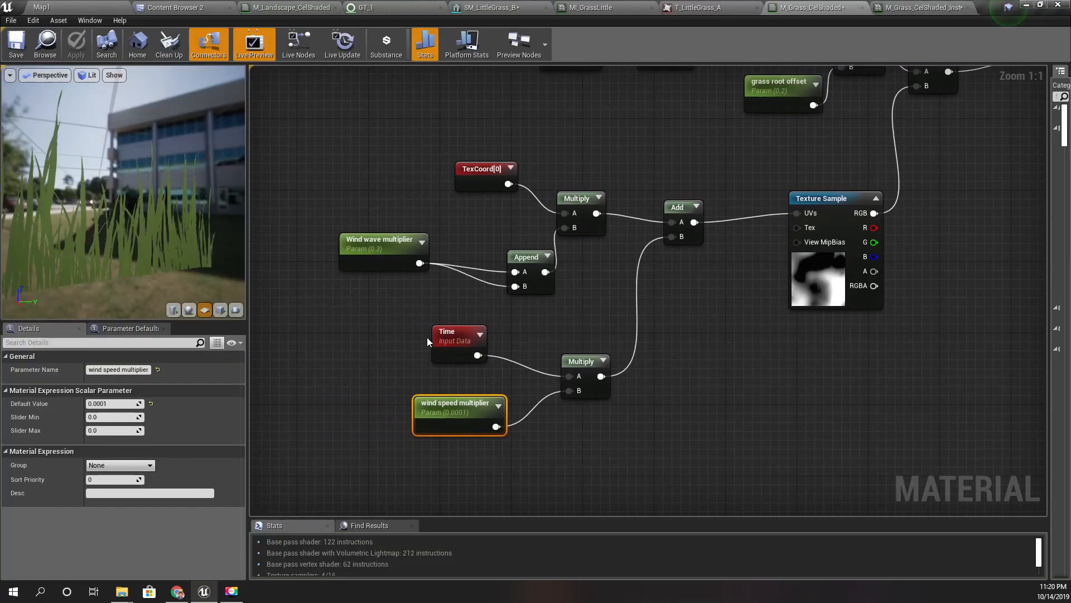
drag(524, 426, 588, 442)
drag(586, 372, 651, 436)
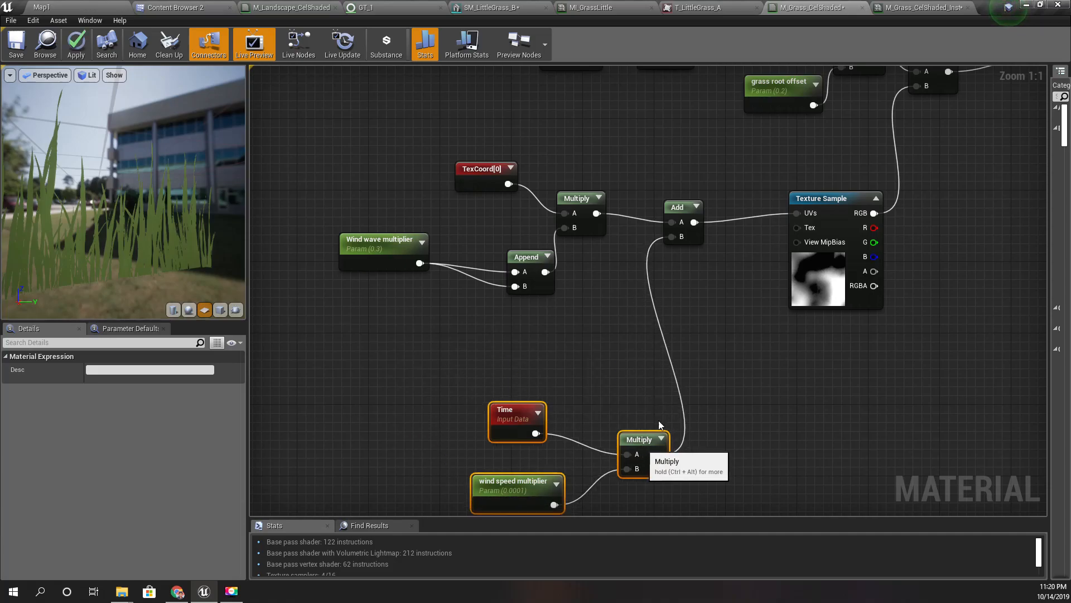
Step: Break the link into Add's B input and undo the change
right_click(681, 237)
click(705, 259)
right_drag(653, 300, 639, 285)
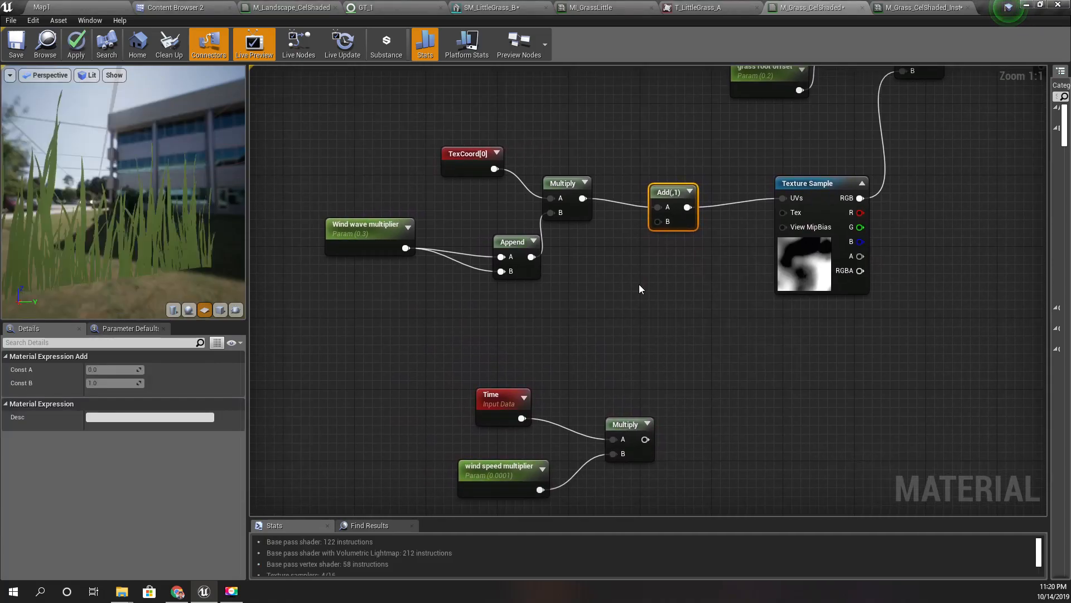
key(ctrl+z)
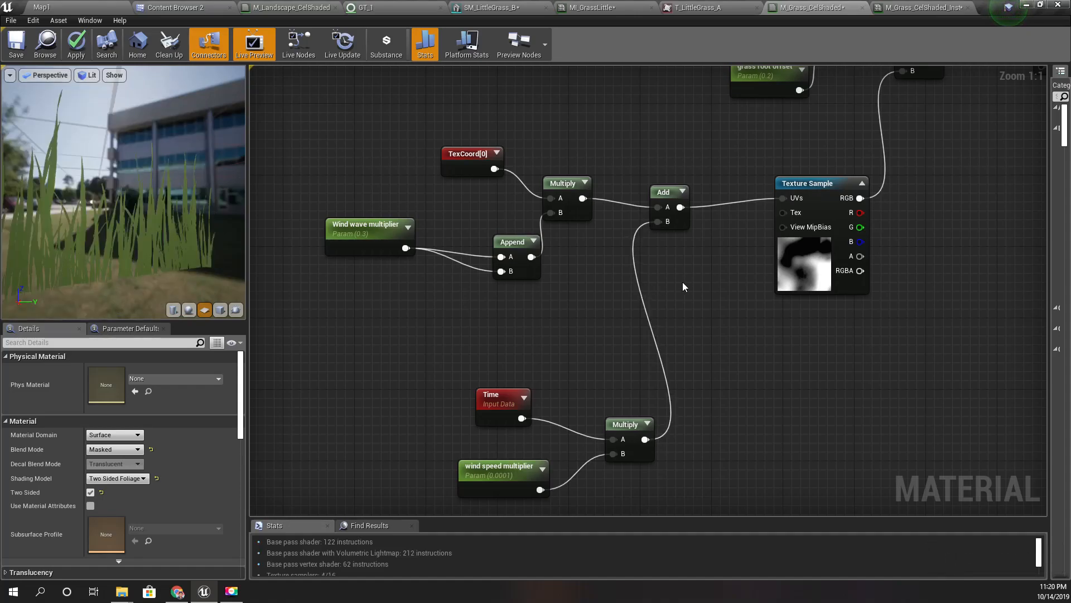
right_drag(684, 283, 534, 471)
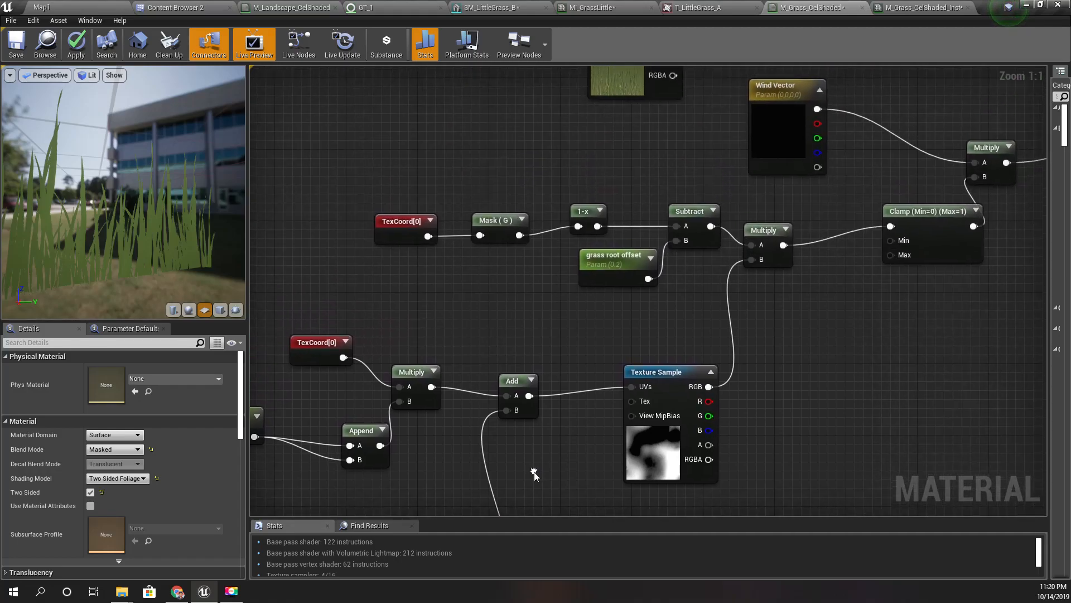
Step: Move the root mask nodes, from TexCoord through Subtract with grass root offset, away from the Multiply they feed
right_drag(457, 189, 544, 205)
drag(702, 252, 772, 300)
drag(802, 235, 740, 236)
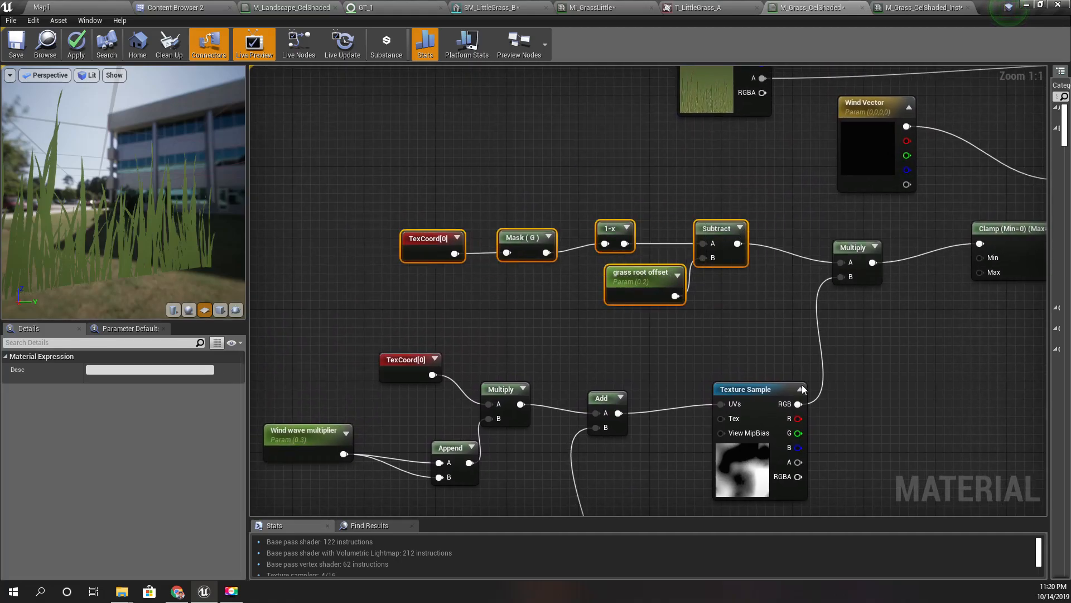
Step: Break the noise Texture Sample's link into the Multiply's B input and align that Multiply with the Subtract and Clamp nodes
right_click(799, 404)
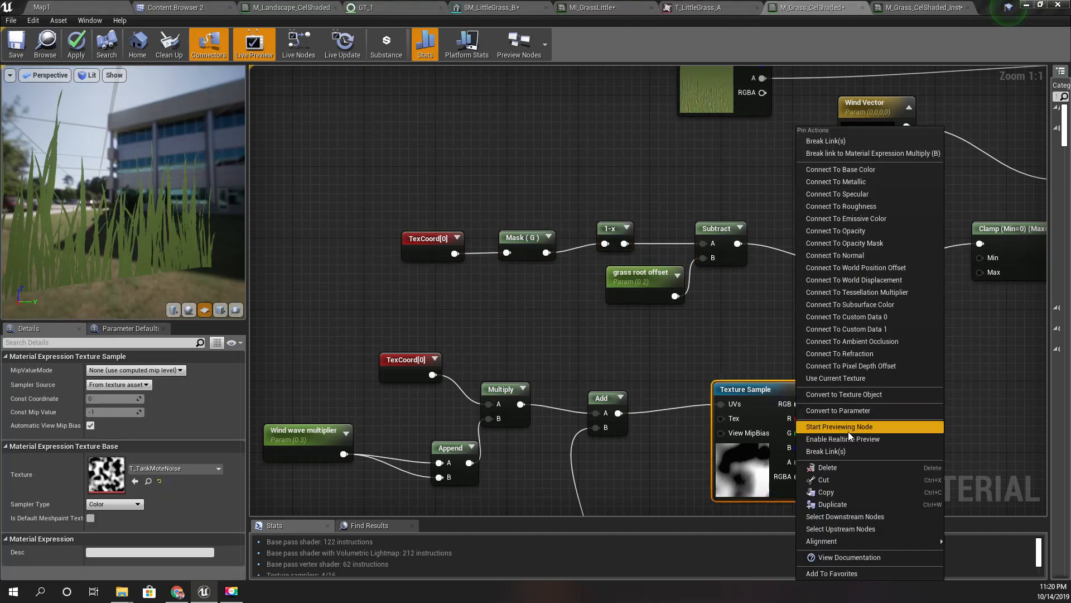
click(833, 142)
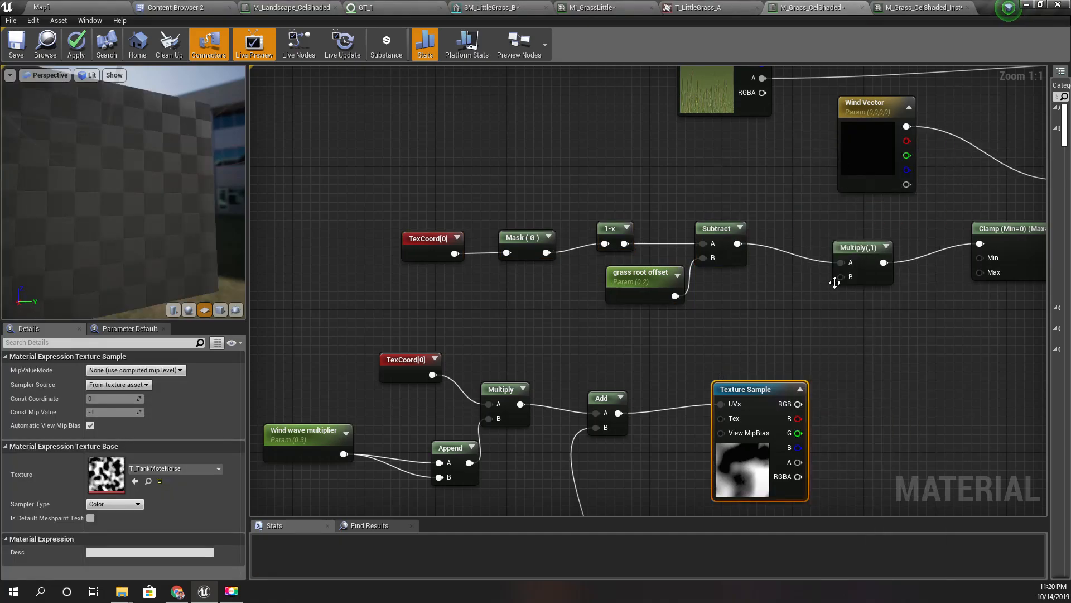
click(865, 236)
scroll(767, 312, down, 2)
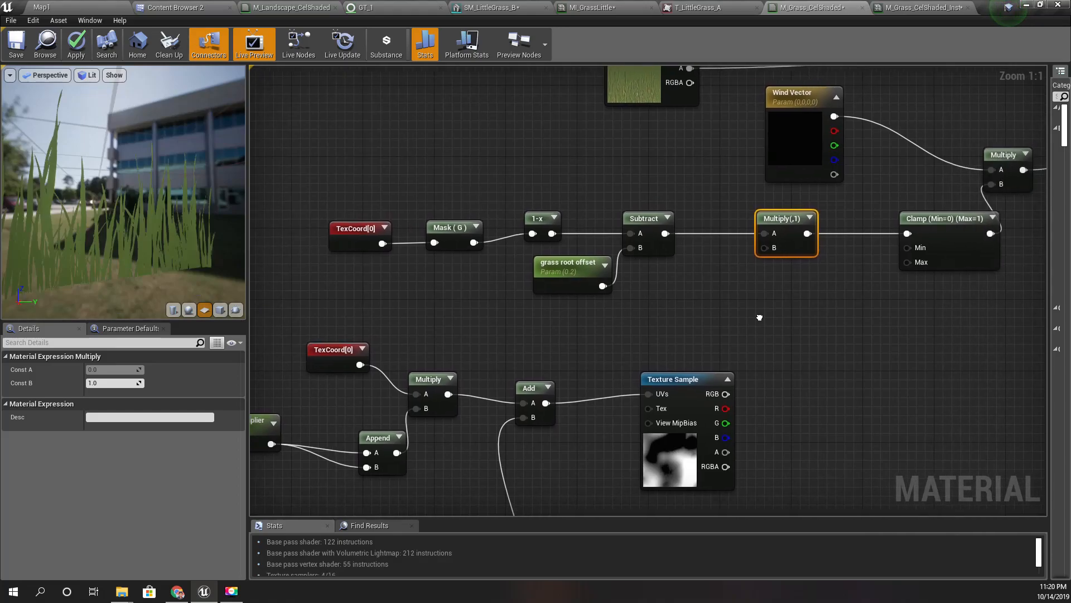
Step: Move the disconnected noise UV nodes and Texture Sample down together, clearing space below the root mask chain
right_drag(345, 409, 426, 346)
drag(413, 245, 824, 370)
right_drag(847, 299, 801, 491)
drag(738, 259, 725, 367)
right_drag(813, 191, 748, 259)
scroll(749, 258, up, 2)
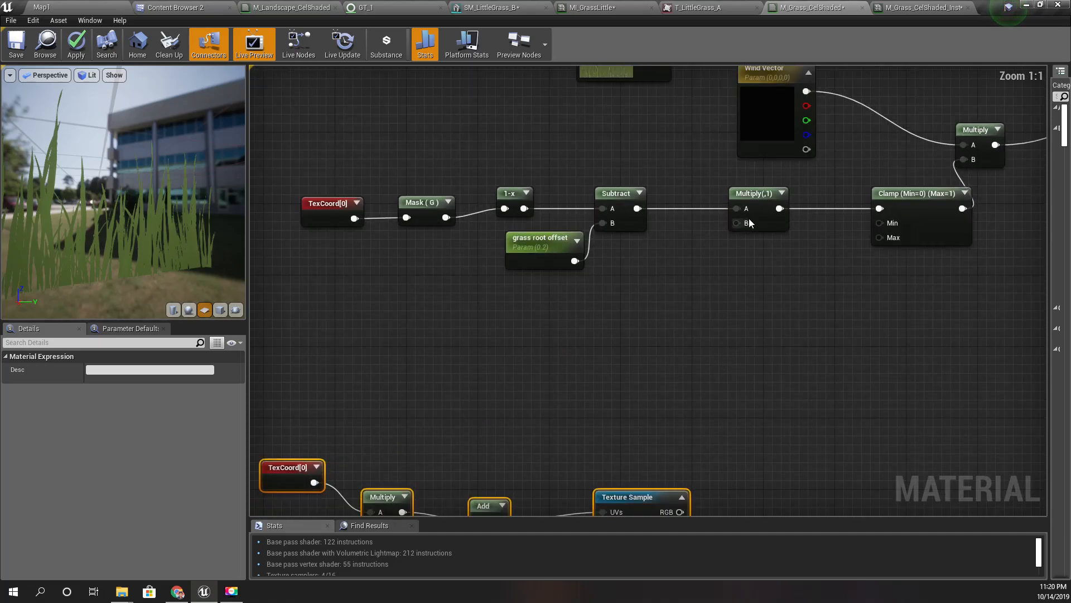
Step: Add a Sine node feeding the B input of the Multiply that follows Subtract
drag(739, 222, 644, 357)
text(sine wa)
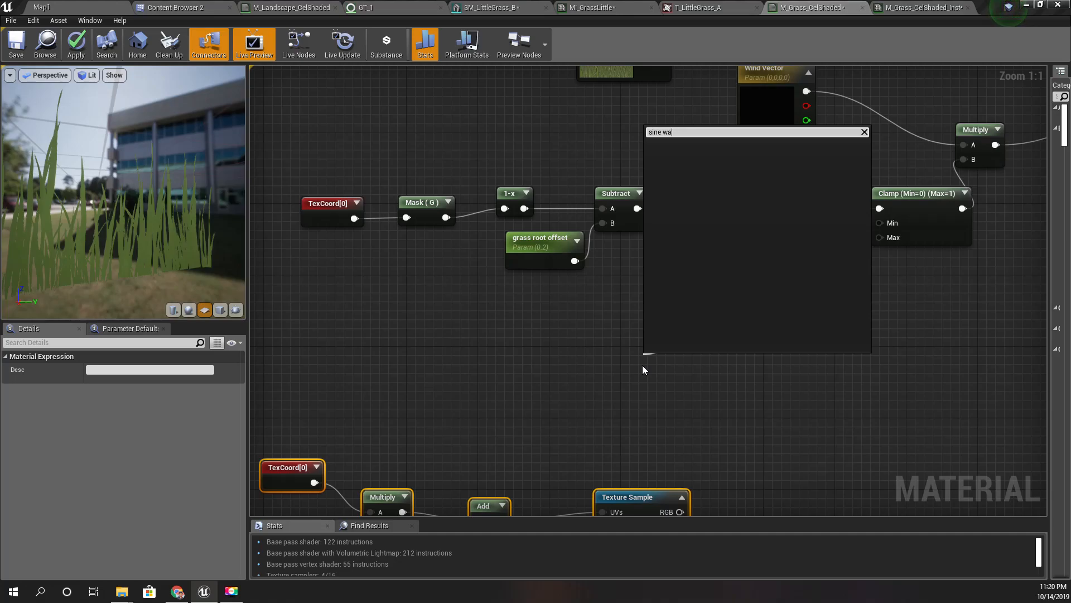
key(BackSpace)
key(Return)
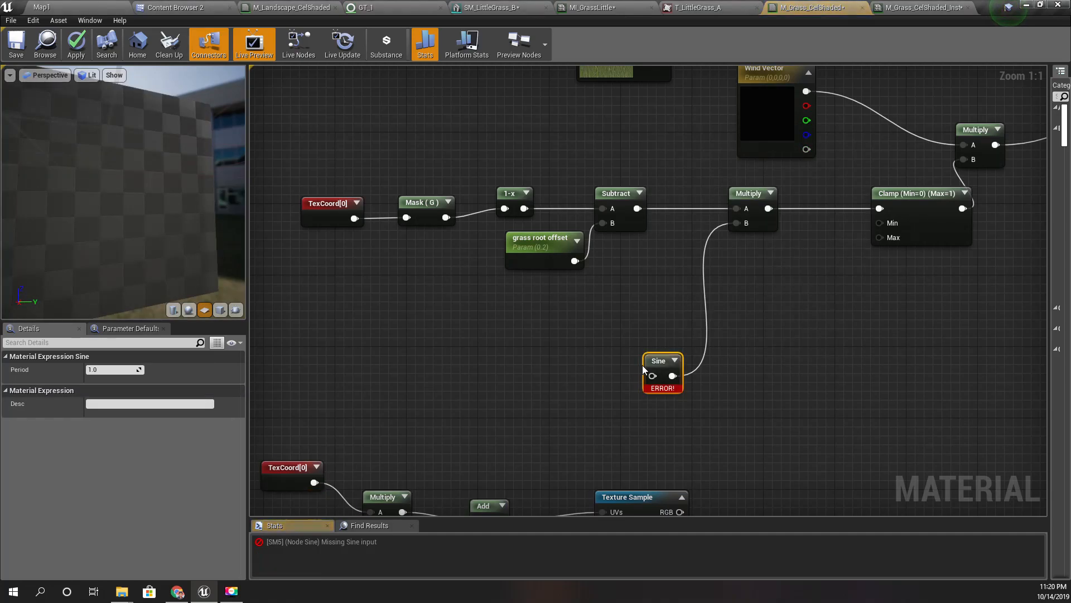
Step: Connect the output of the Time and wind speed Multiply to the Sine node's input
right_drag(476, 437, 648, 140)
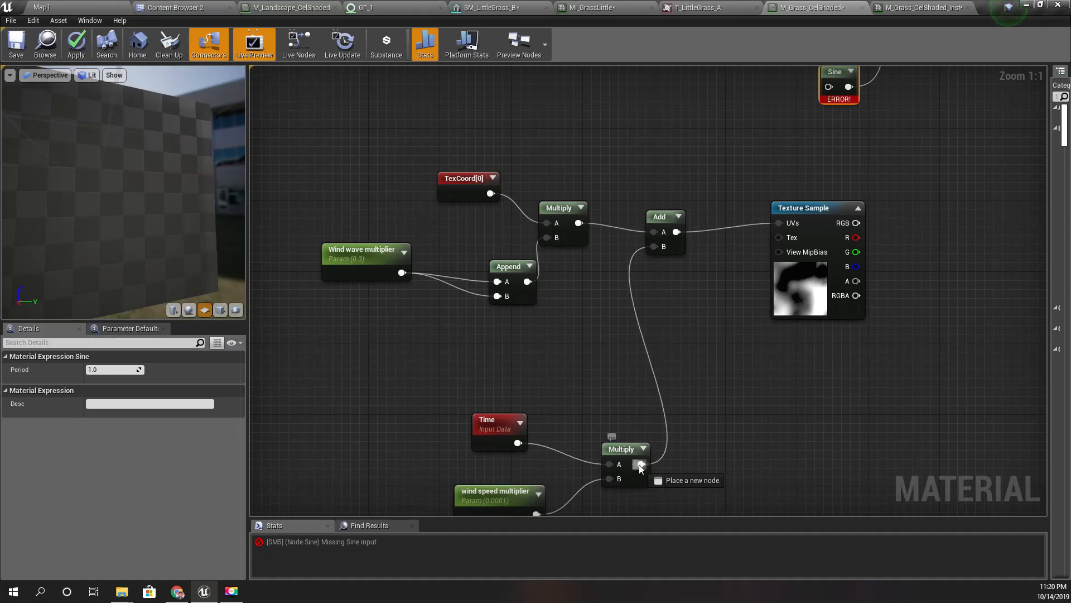
drag(659, 211, 827, 202)
right_drag(1002, 251, 889, 377)
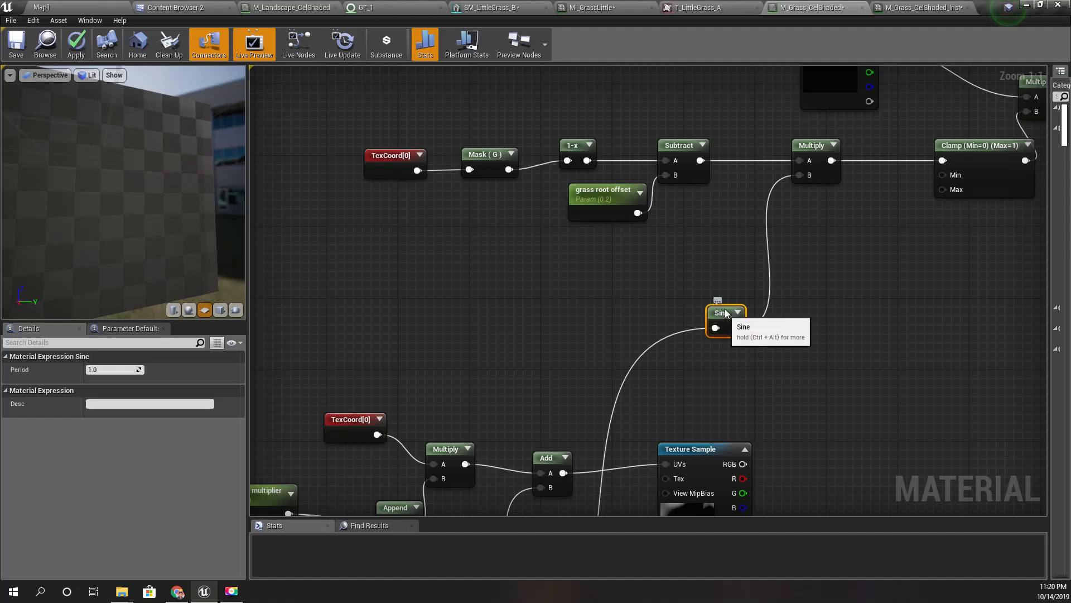
Step: Move the Sine node up near the root mask chain and apply the material changes
drag(725, 314, 694, 245)
right_drag(864, 251, 848, 271)
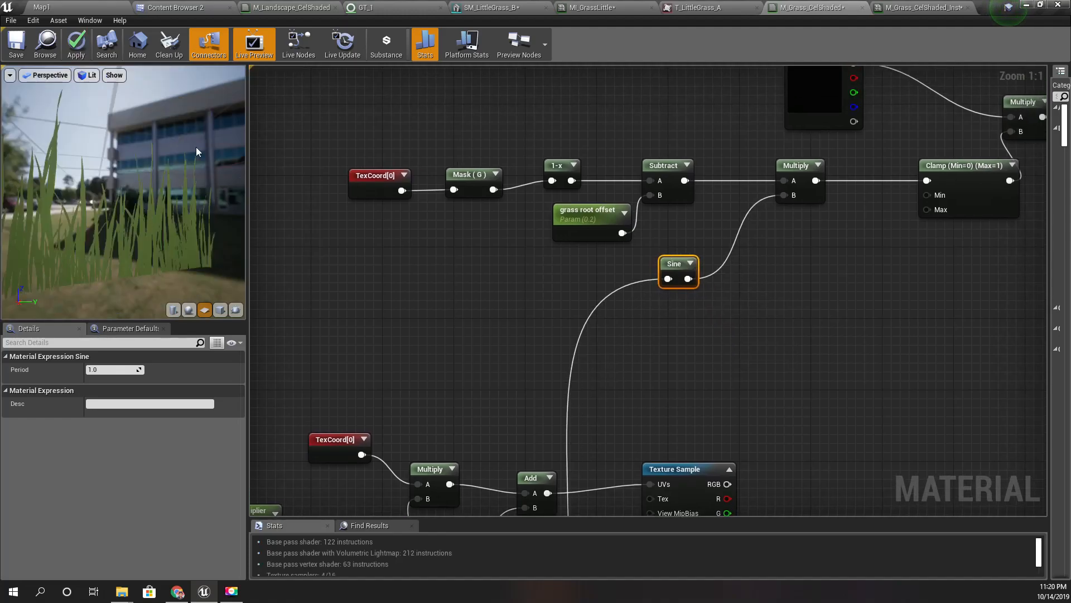
click(73, 43)
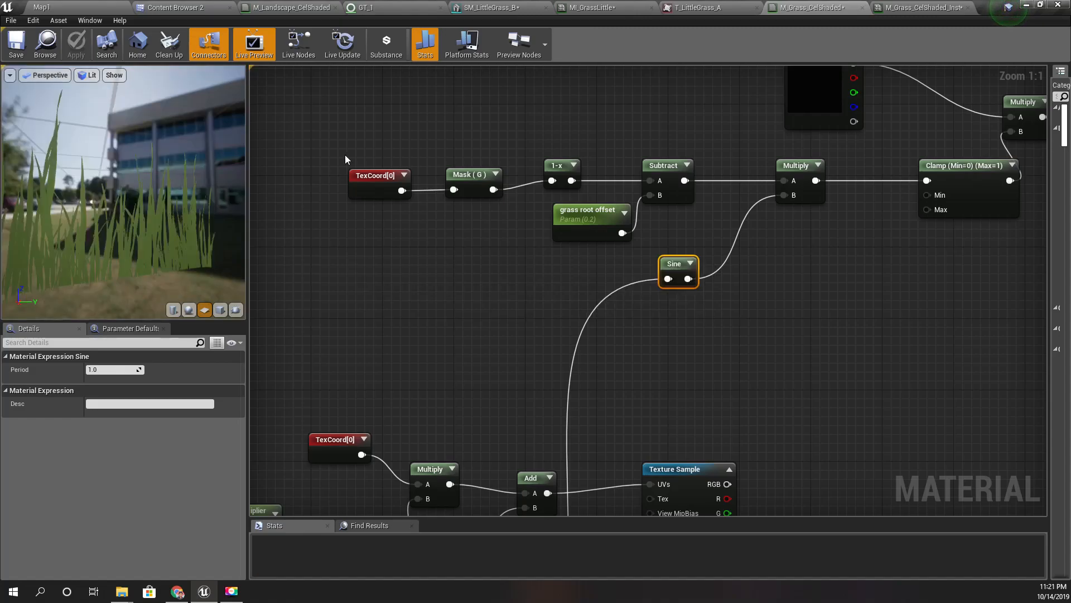
Step: Inspect the sine-driven grass movement in Map1
drag(155, 214, 161, 215)
click(101, 5)
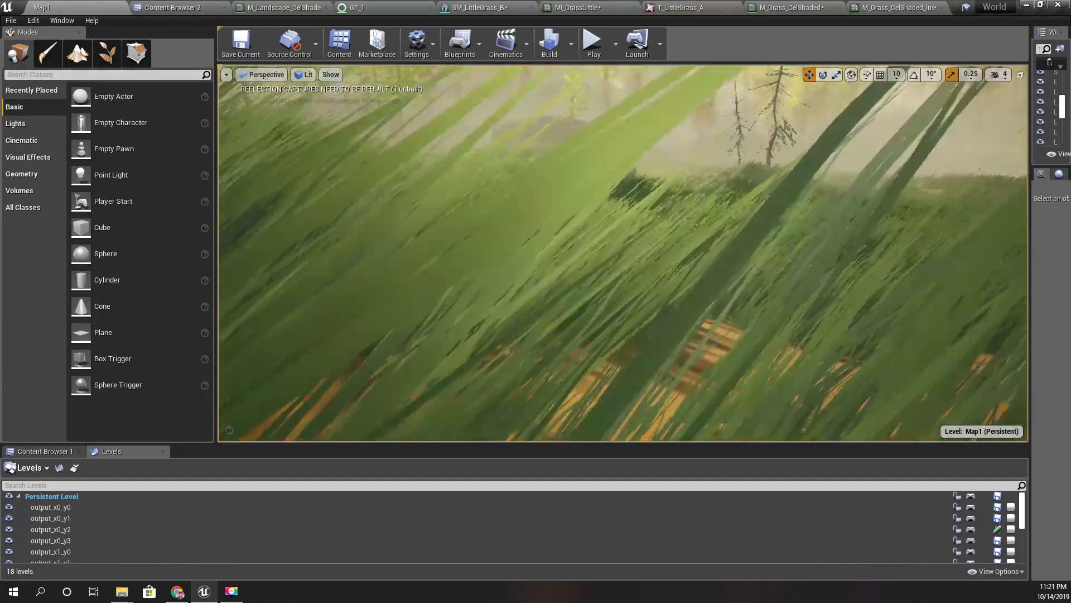
right_drag(622, 253, 689, 262)
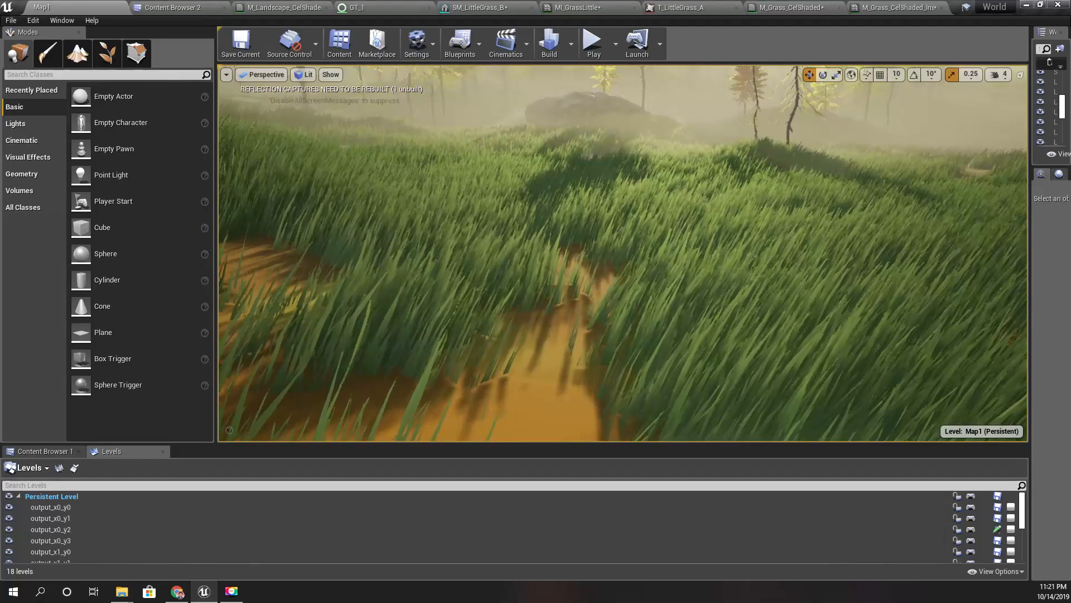
Step: Set the wind speed multiplier override to 0.5 in the grass material instance and inspect the swaying grass in Map1
click(873, 5)
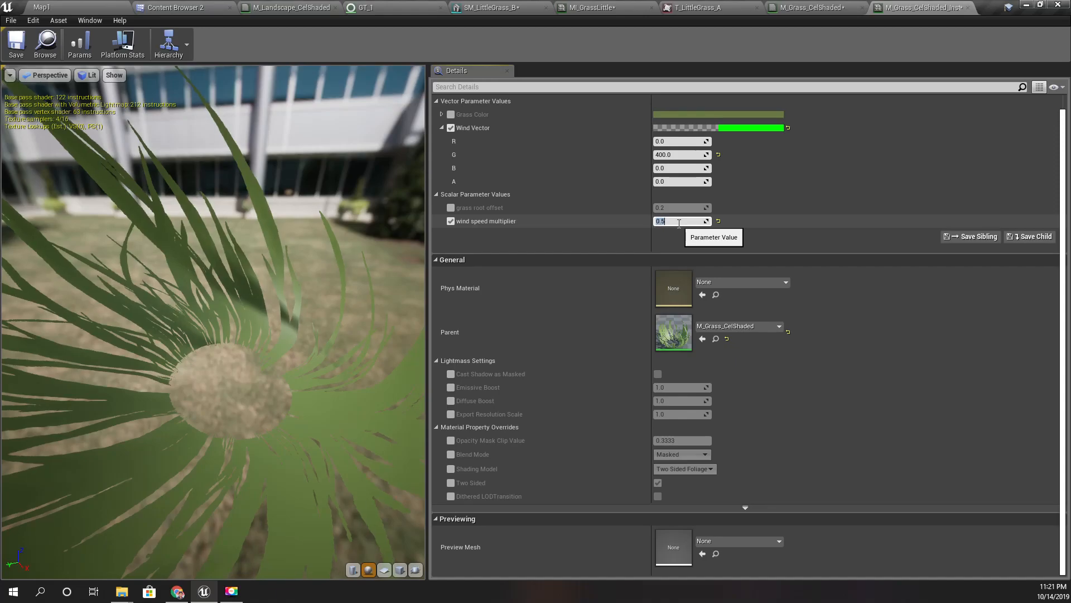
click(54, 7)
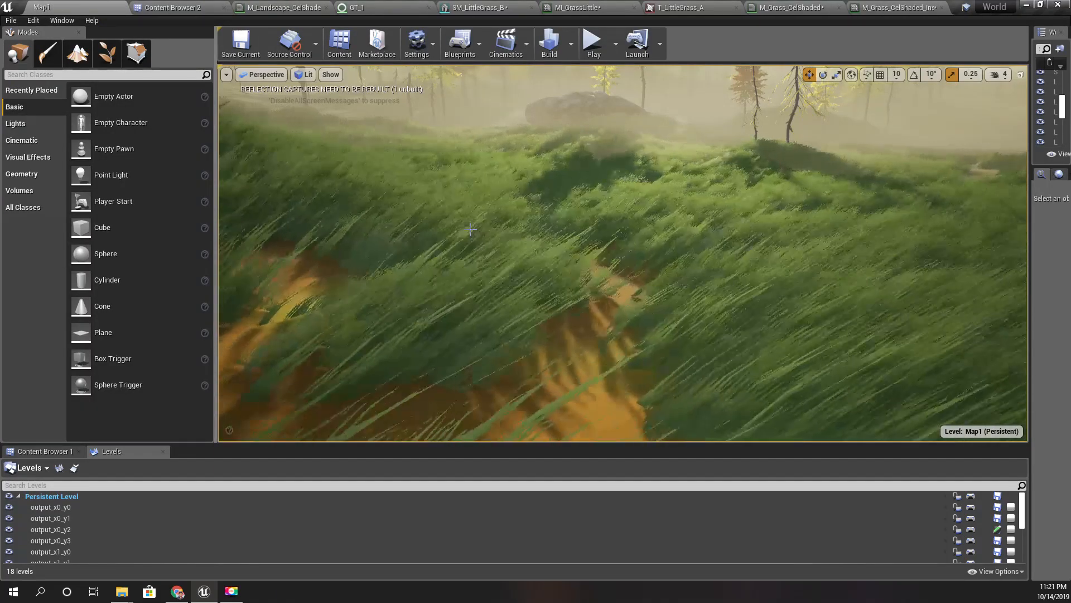
right_drag(473, 227, 424, 240)
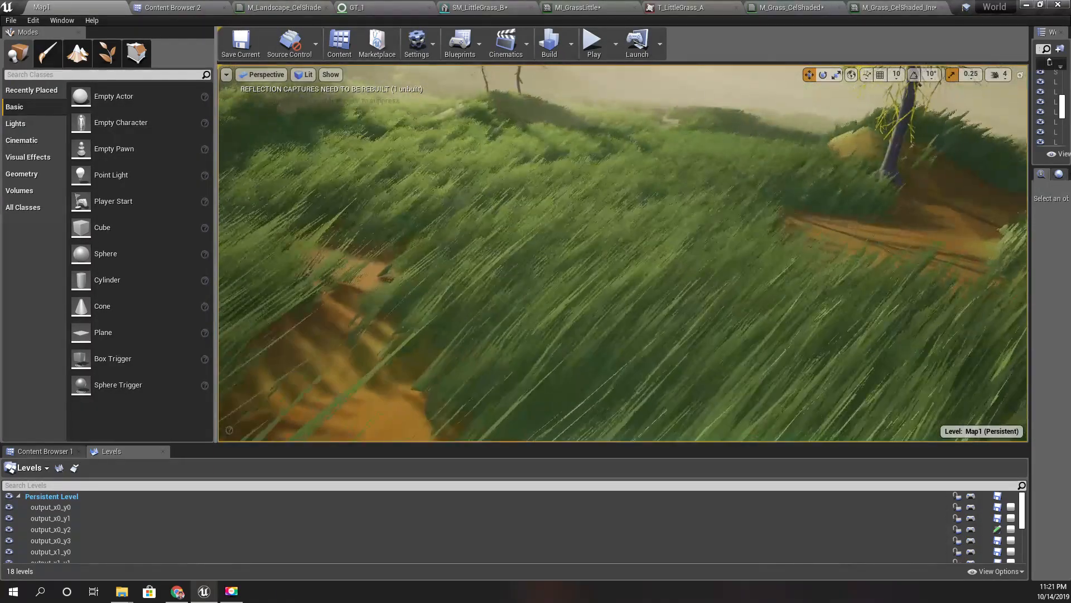
right_click(516, 214)
key(d)
right_drag(632, 212, 693, 174)
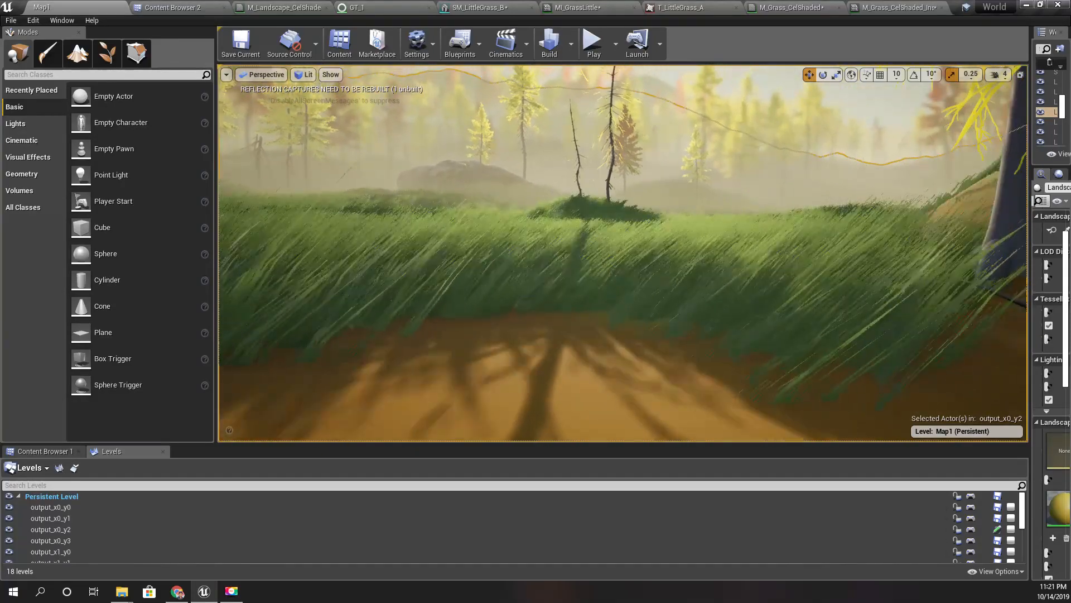
key(Escape)
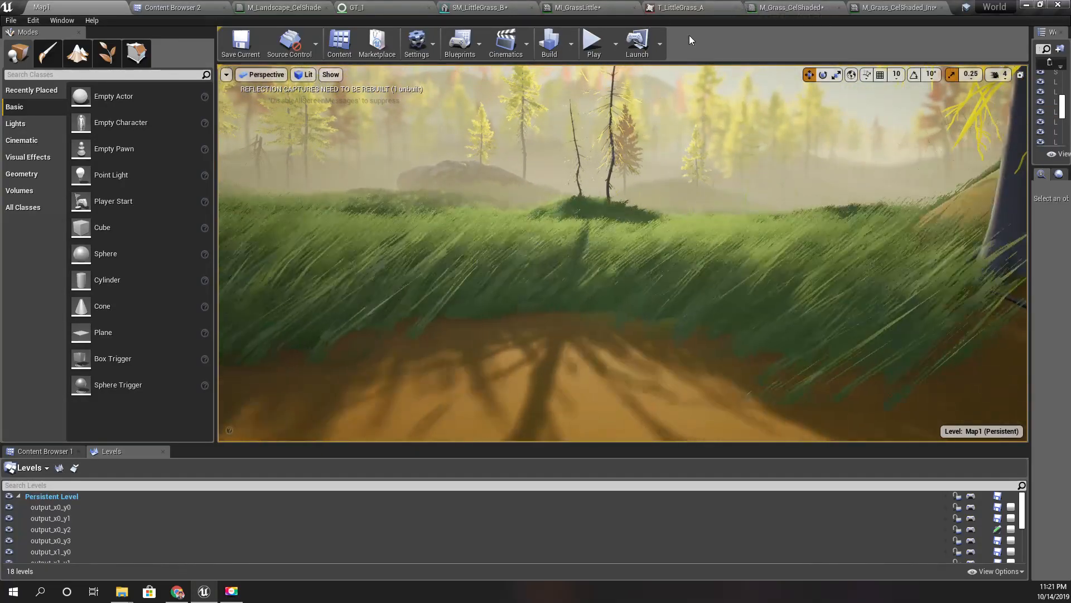
Step: In M_Grass_CelShaded, insert an Add node with constant 1 between Sine and the Multiply's B input, and apply the material
click(895, 7)
click(810, 7)
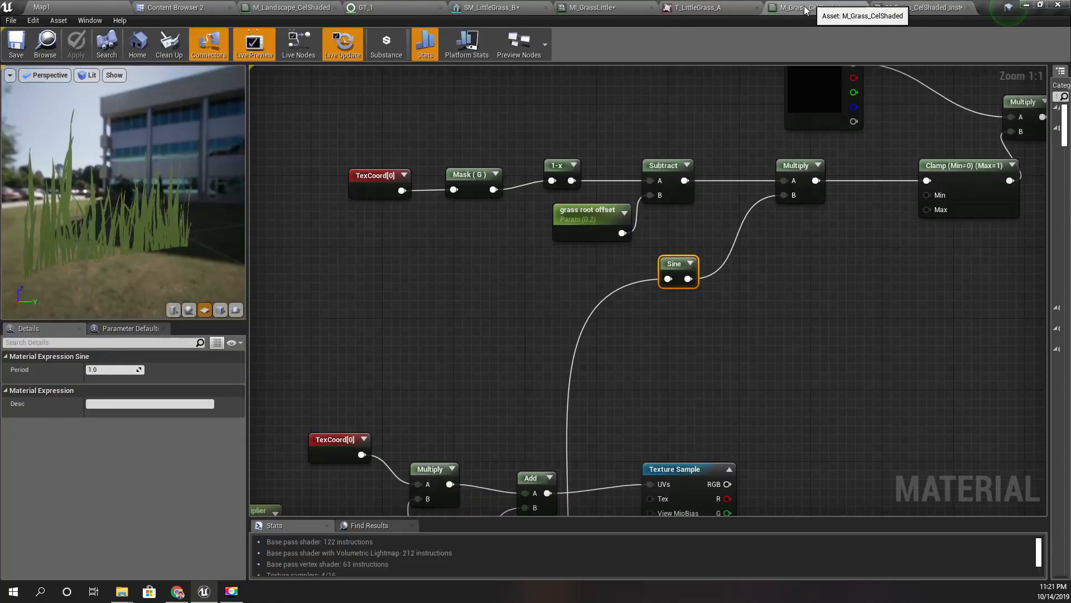
right_drag(729, 340, 671, 321)
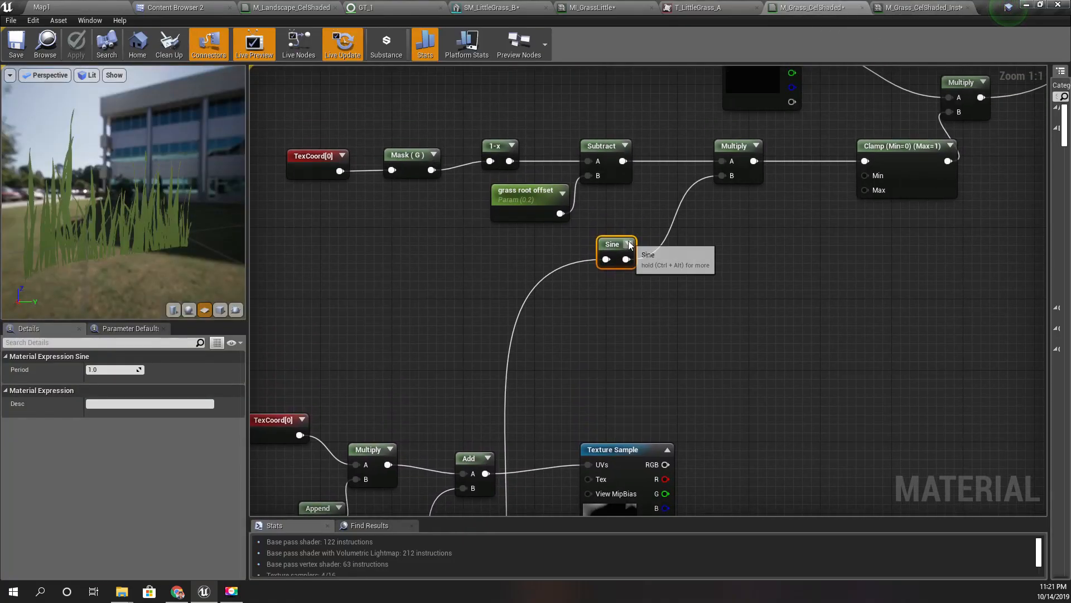
drag(649, 277, 649, 279)
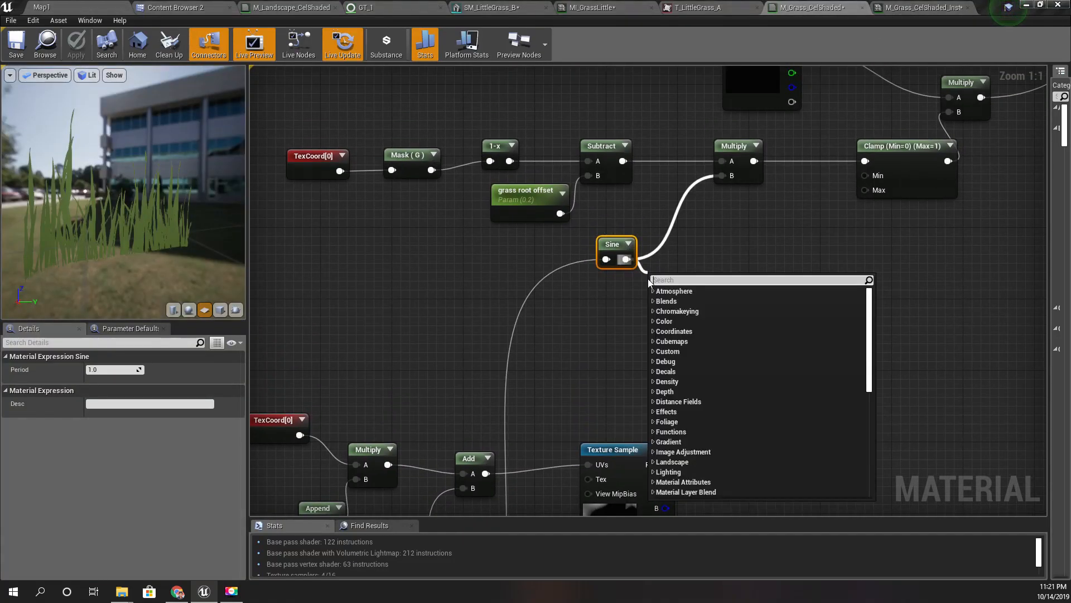
text(add)
key(Return)
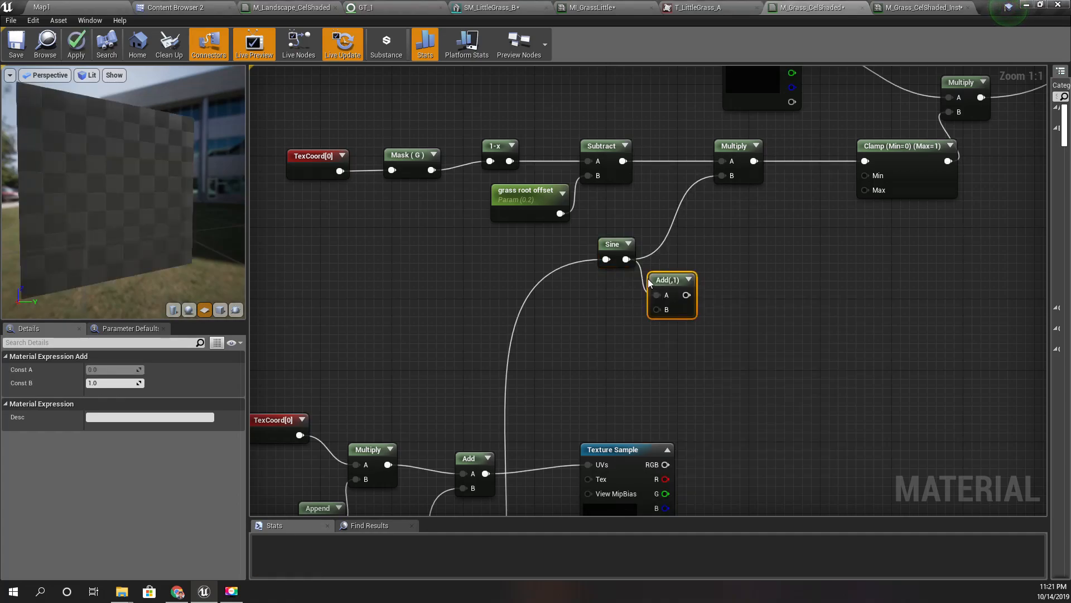
drag(688, 295, 685, 240)
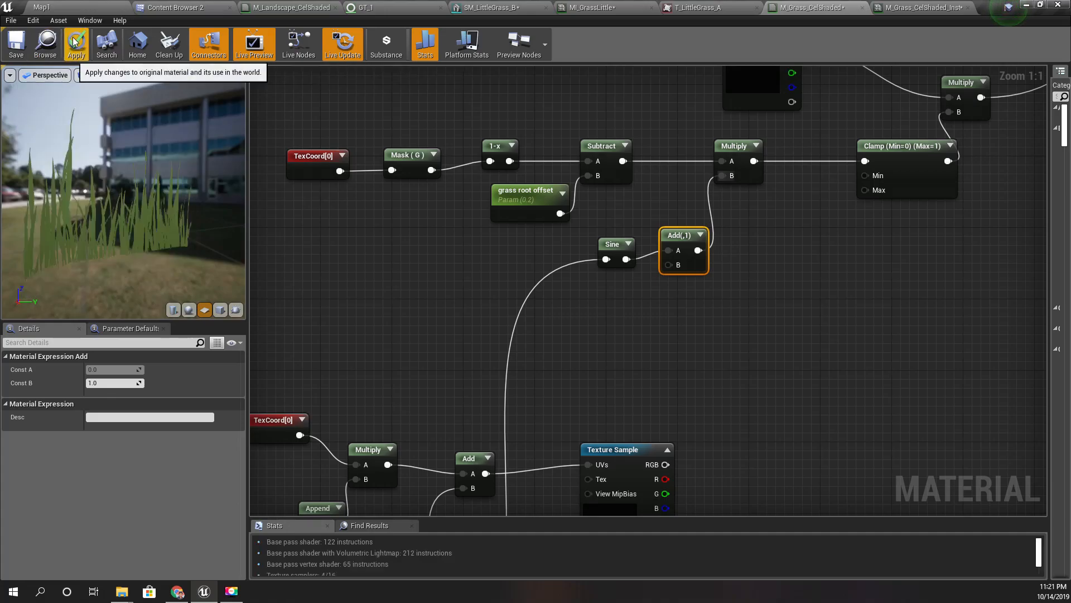
Step: View Map1 in full screen to examine how the grass sways with the offset sine wave, and restore the normal layout
click(69, 5)
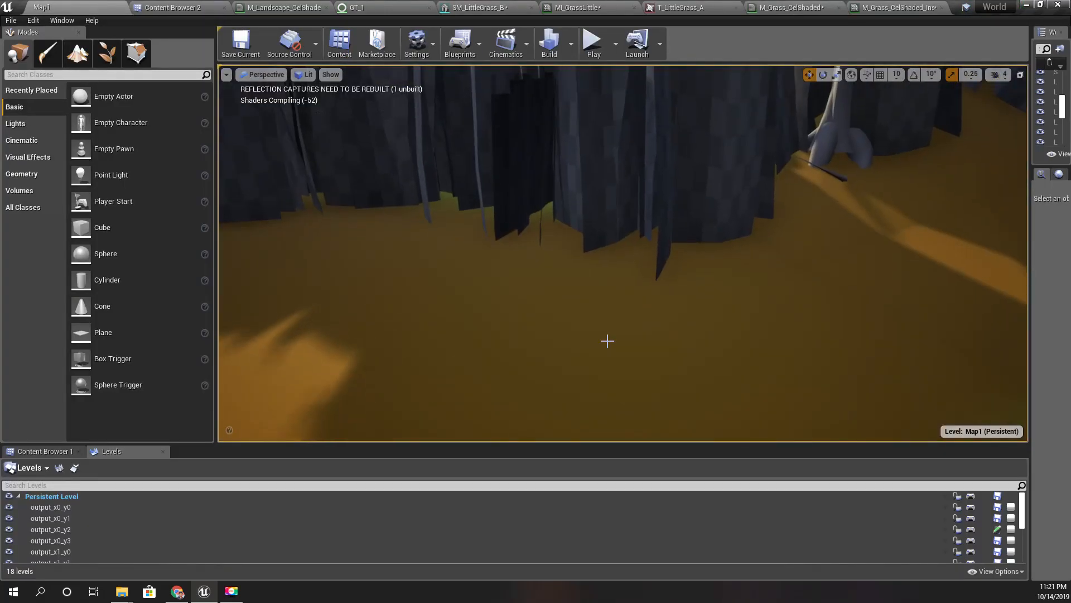
key(F11)
right_drag(608, 338, 592, 282)
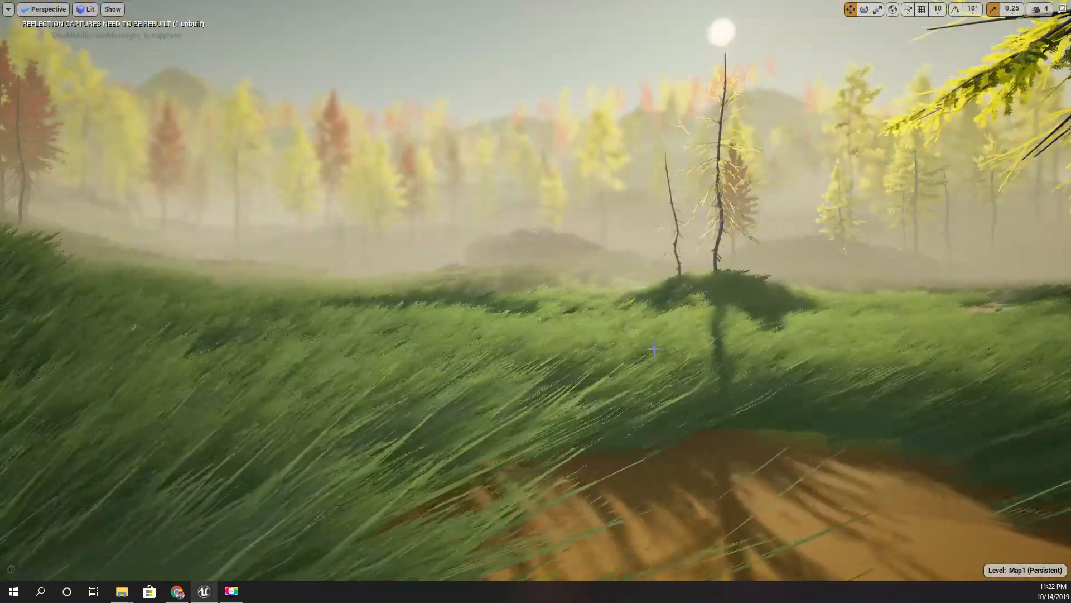
key(F11)
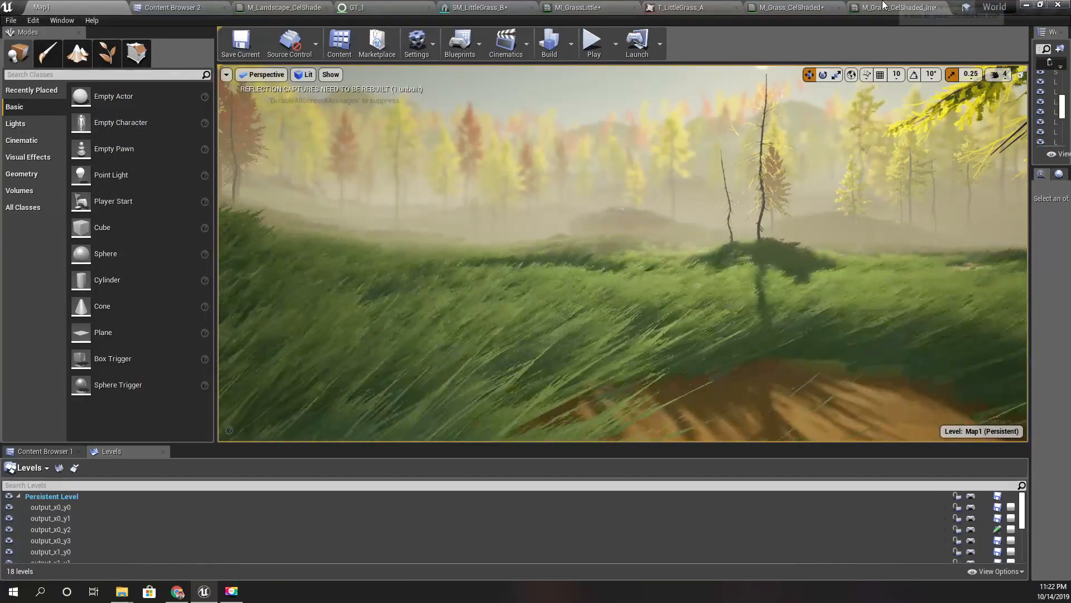
Step: Set the Wind Vector's G value to 100 in the grass material instance
click(883, 6)
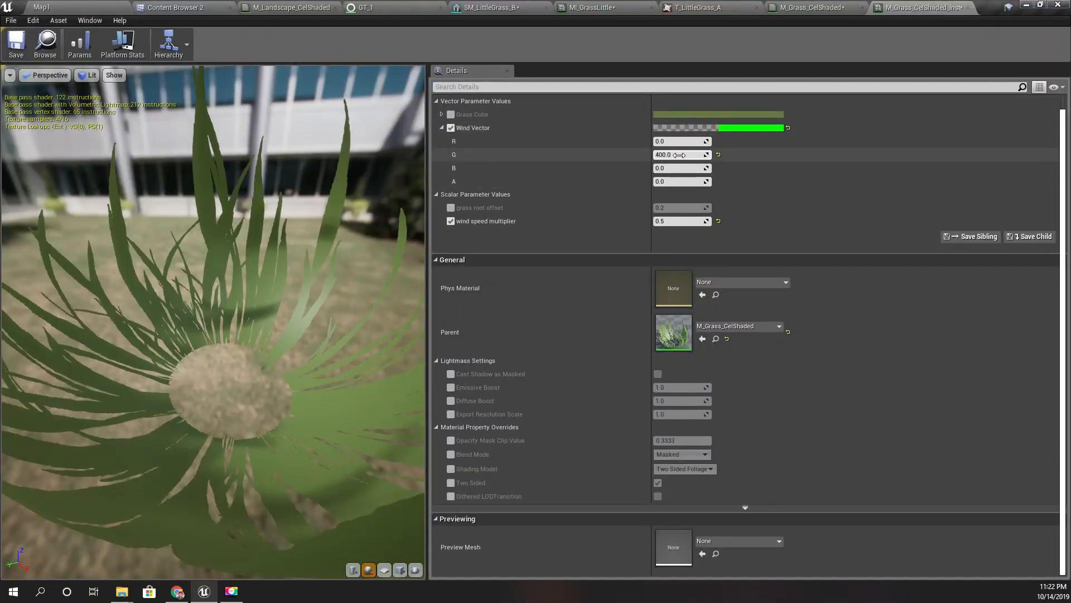
click(680, 155)
text(100)
key(Return)
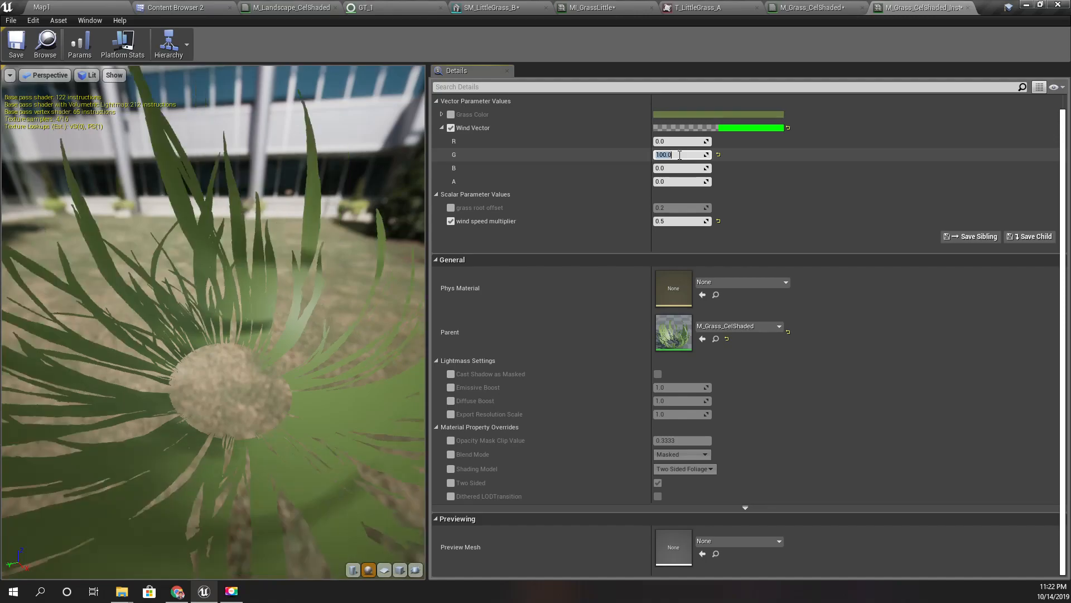
Step: Examine the grass bending and its roots at ground level in Map1, and check the grass root offset parameter in M_Grass_CelShaded
click(83, 7)
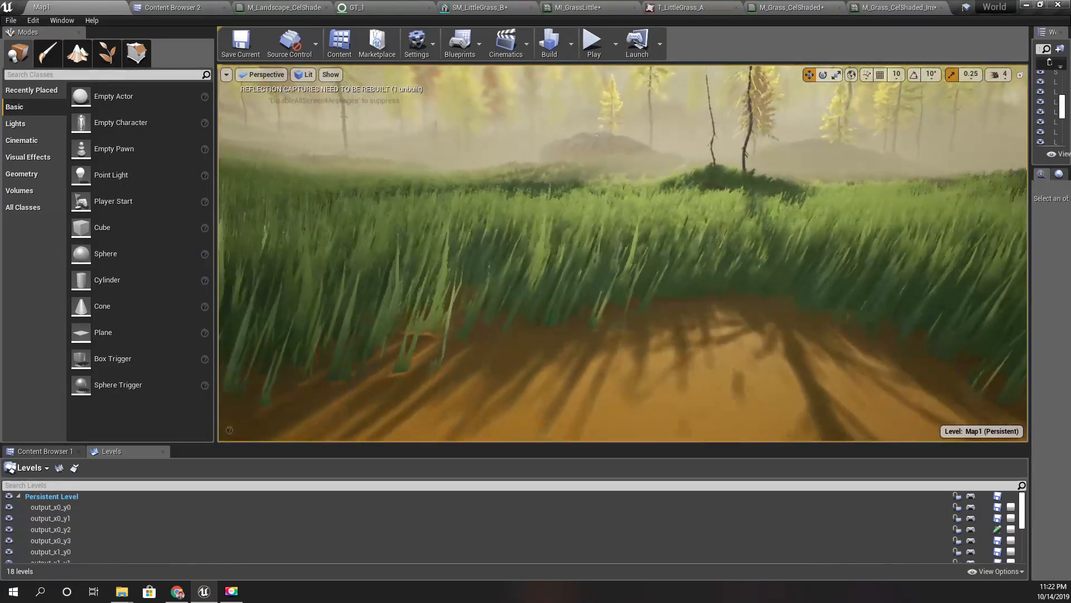
right_drag(730, 364, 807, 374)
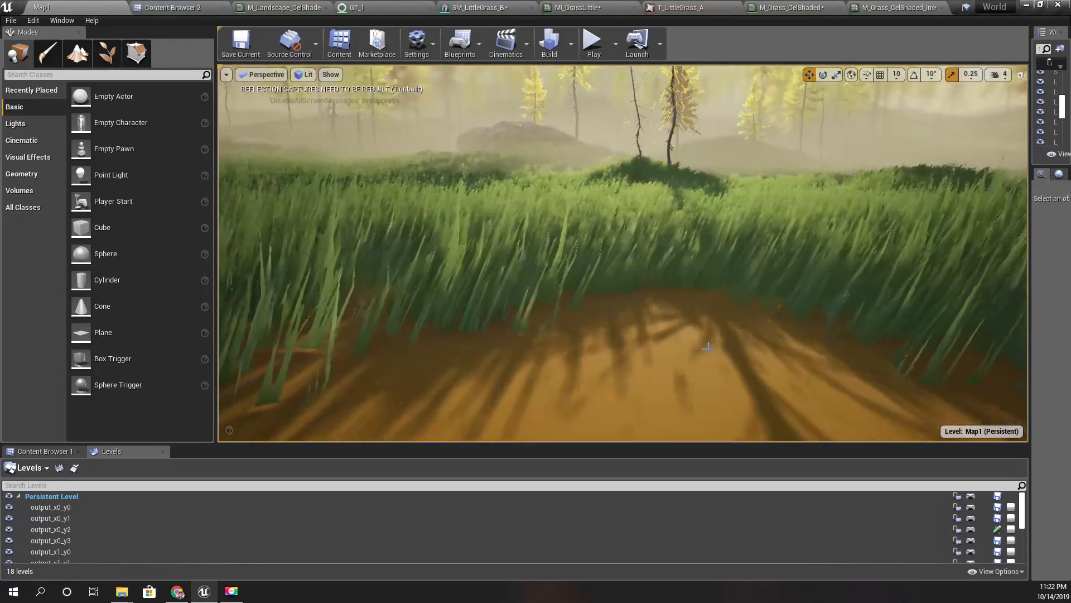
right_drag(691, 345, 737, 332)
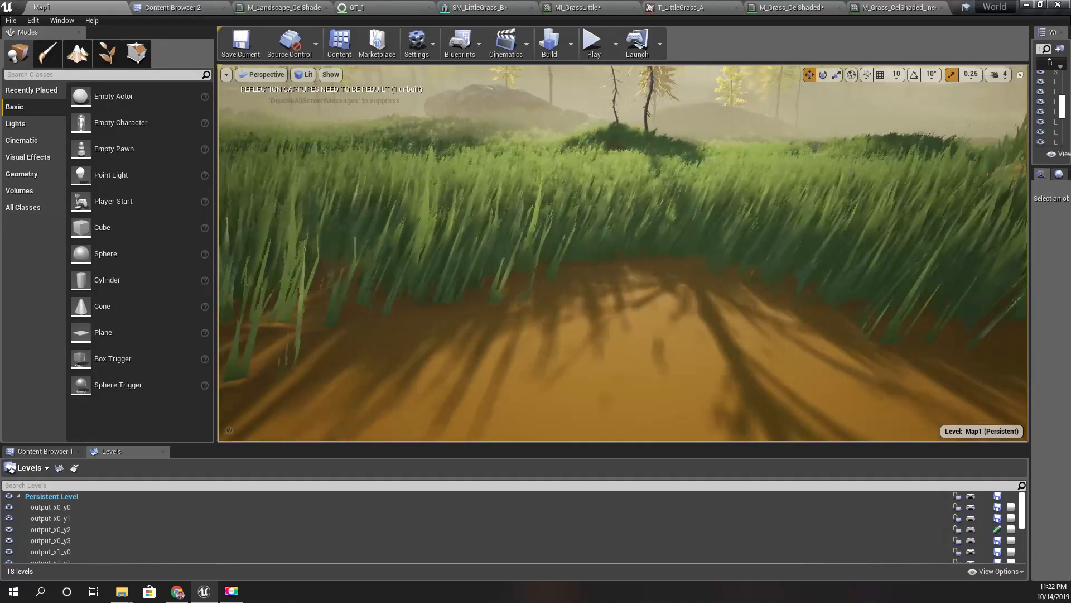
right_drag(694, 337, 665, 402)
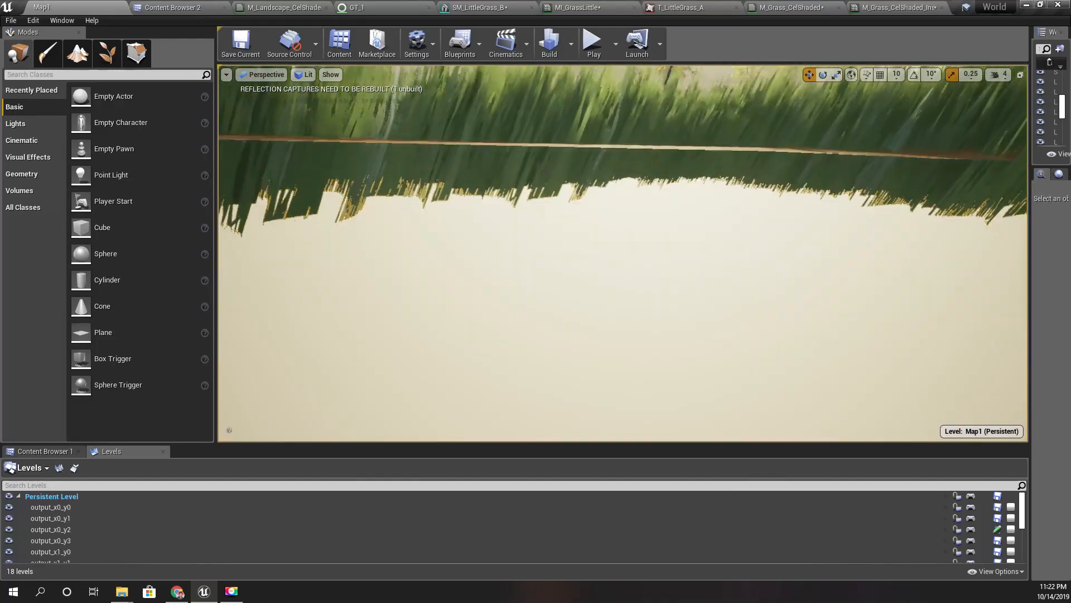
right_drag(694, 380, 705, 325)
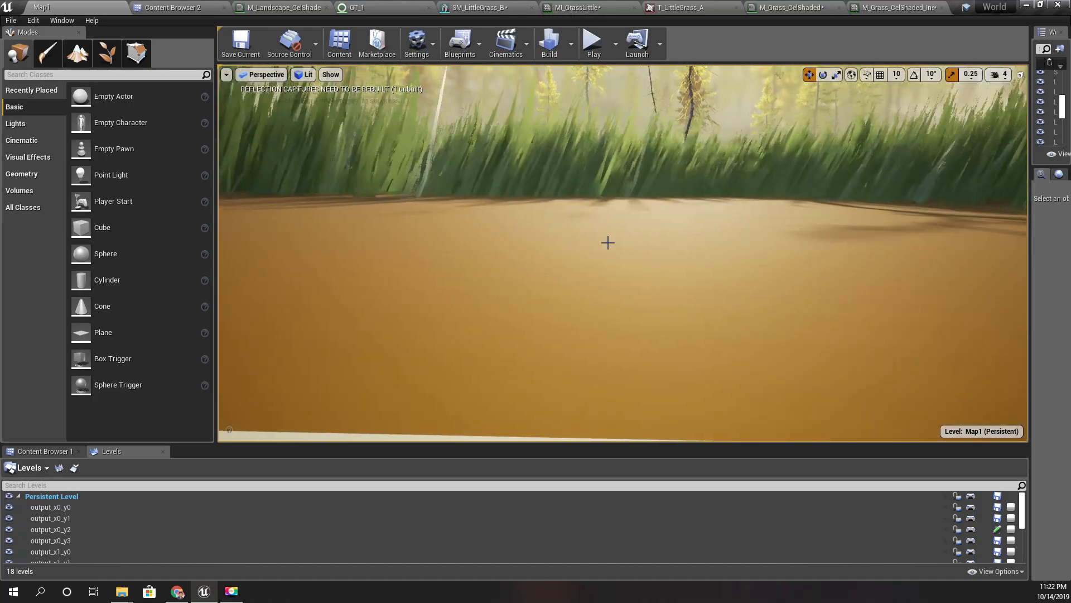
scroll(590, 210, up, 3)
scroll(591, 209, down, 3)
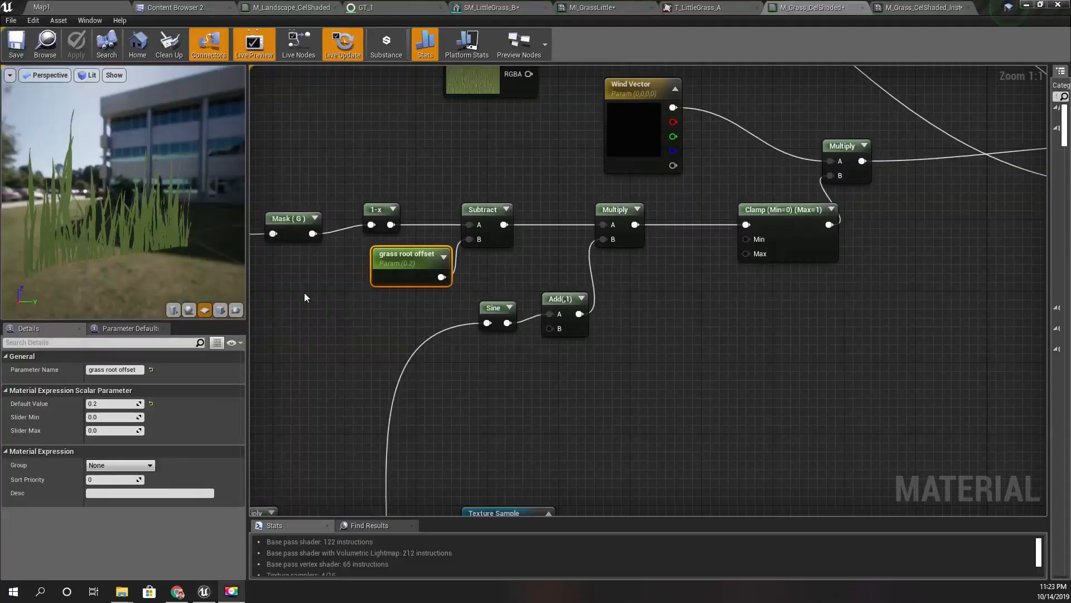
click(73, 6)
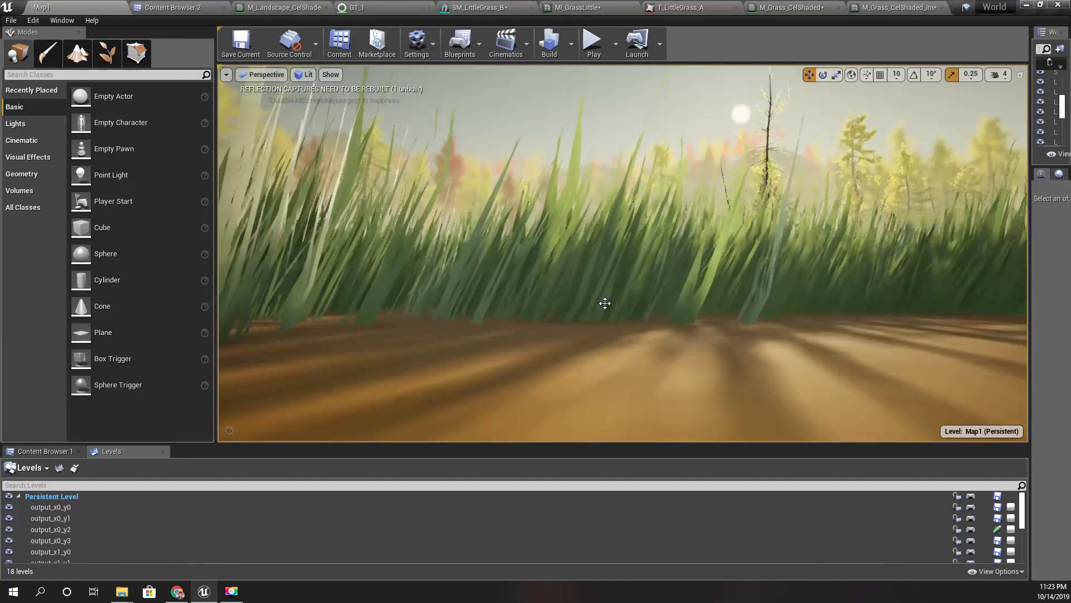
Step: Float the M_Grass_CelShaded_Inst editor over the Map1 viewport, enable its grass root offset parameter, and set it to 0.5
drag(893, 7, 139, 262)
scroll(349, 447, down, 2)
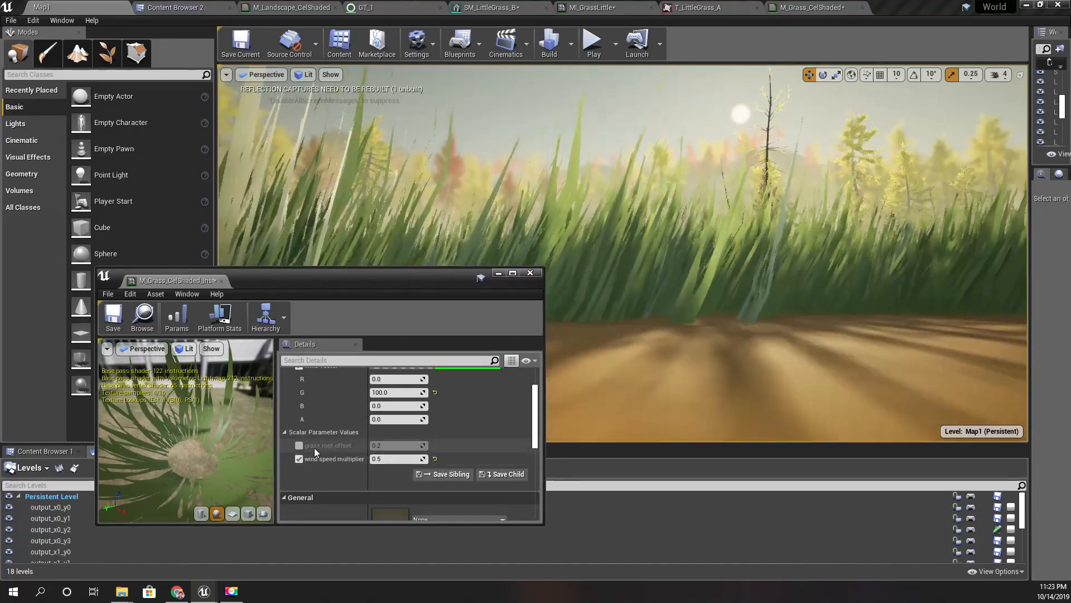
click(299, 445)
click(382, 446)
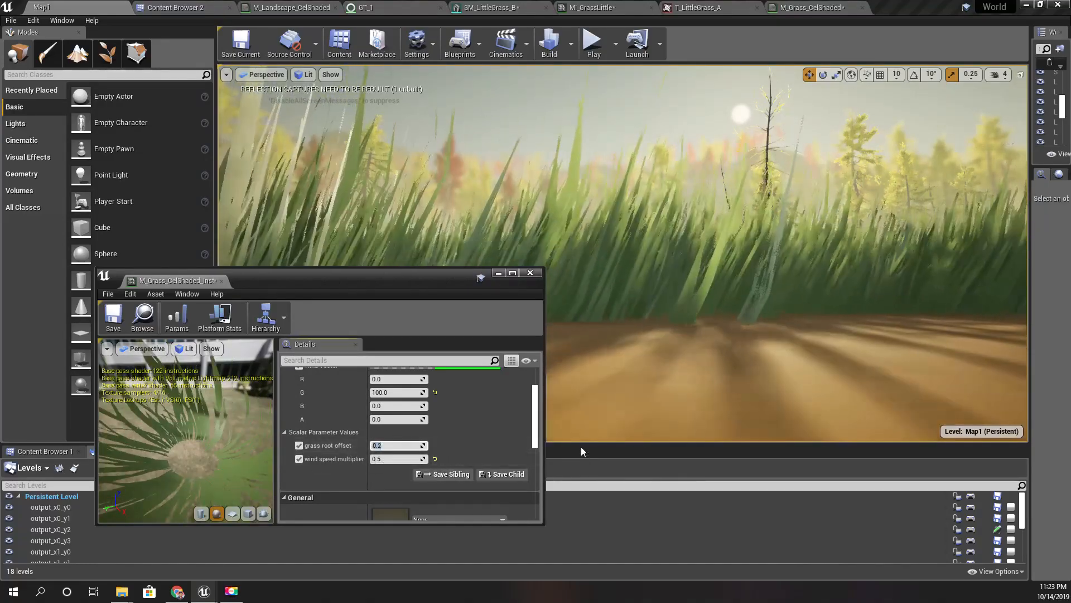
text(.5)
key(Return)
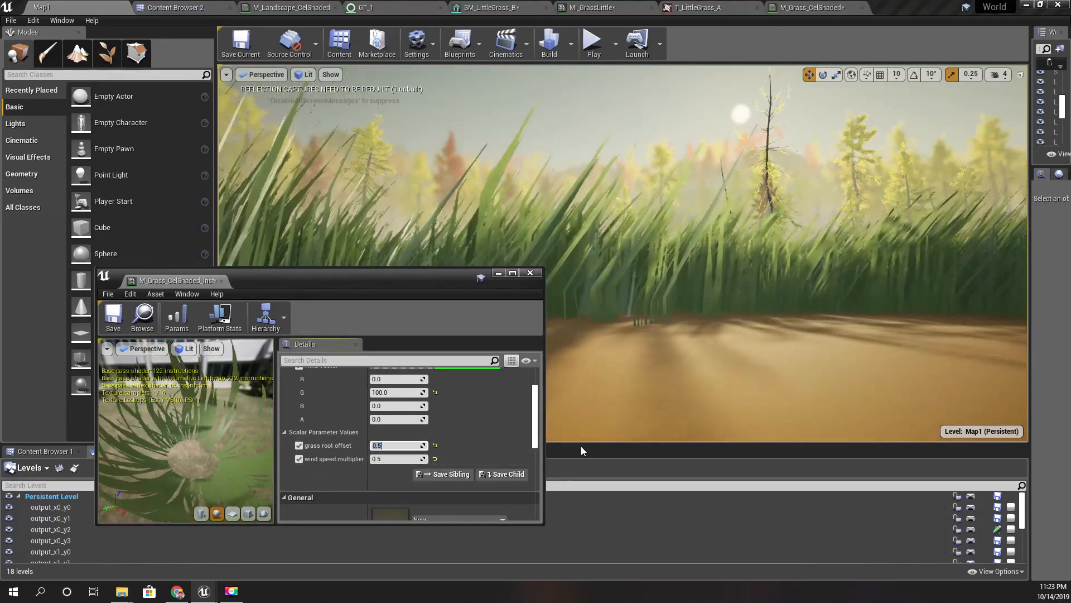
Step: Try a grass root offset of 0.4 in the material instance, and restore it to 0.5
text(.4)
key(Return)
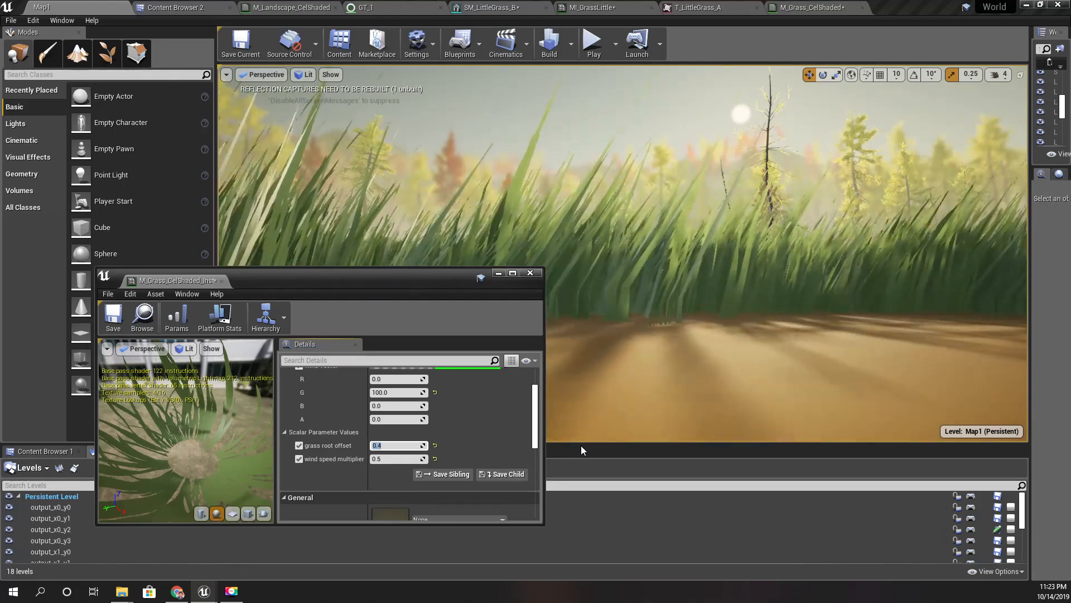
text(.5)
key(Return)
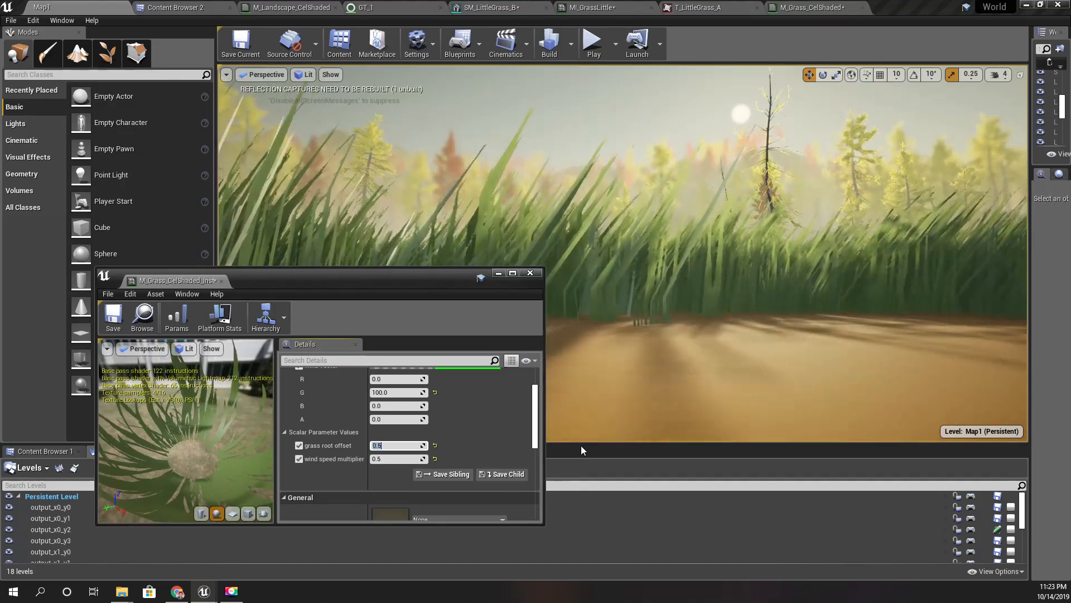
Step: Examine the grass roots and swaying blades in Map1 from several close, ground-level and wider viewpoints
scroll(749, 393, up, 3)
right_drag(750, 392, 758, 380)
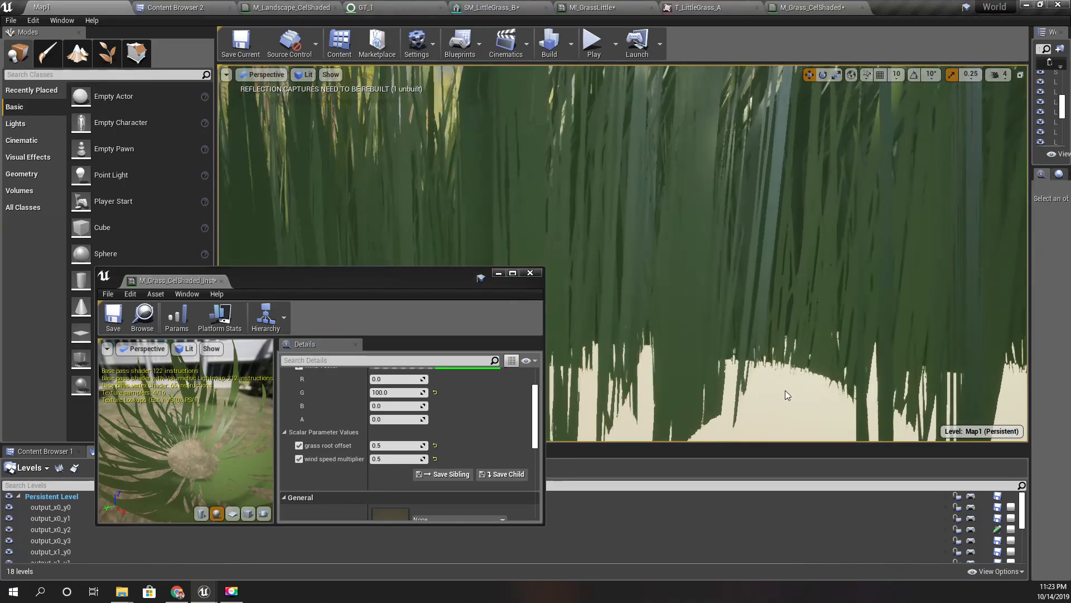
scroll(785, 386, down, 3)
scroll(785, 380, up, 3)
right_drag(784, 381, 798, 324)
scroll(782, 374, down, 3)
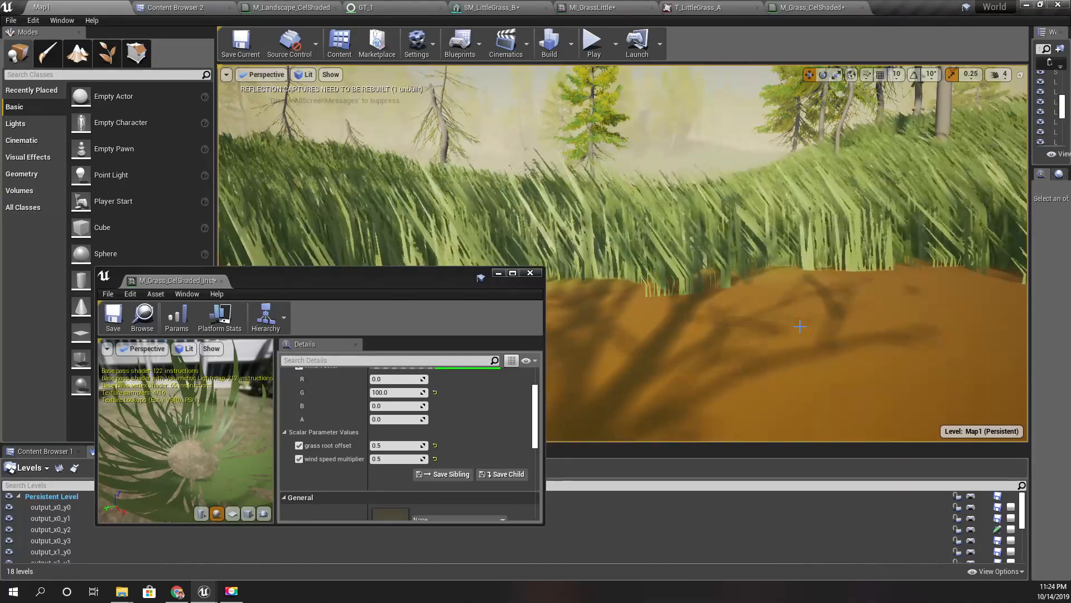
right_drag(799, 327, 791, 326)
scroll(791, 326, down, 3)
scroll(791, 326, up, 3)
scroll(790, 325, down, 2)
right_drag(790, 325, 793, 324)
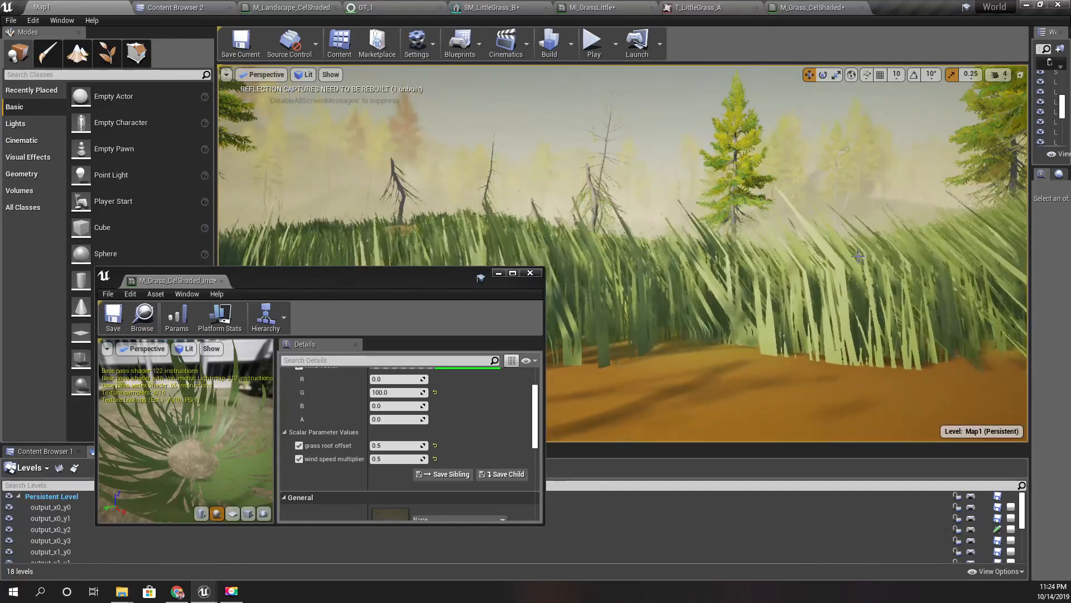
right_drag(867, 260, 805, 331)
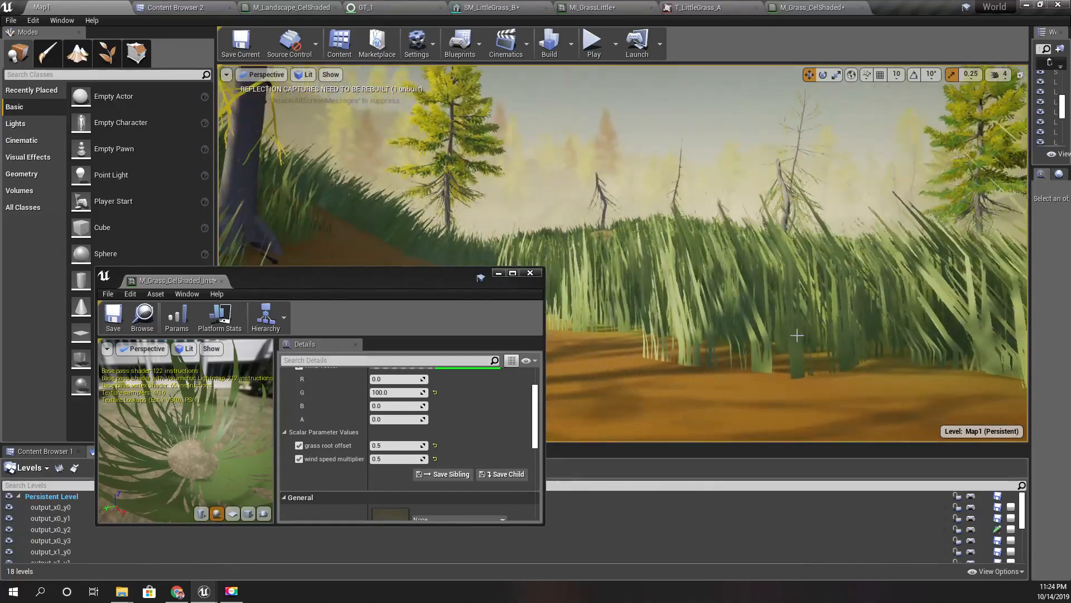
right_drag(743, 343, 800, 317)
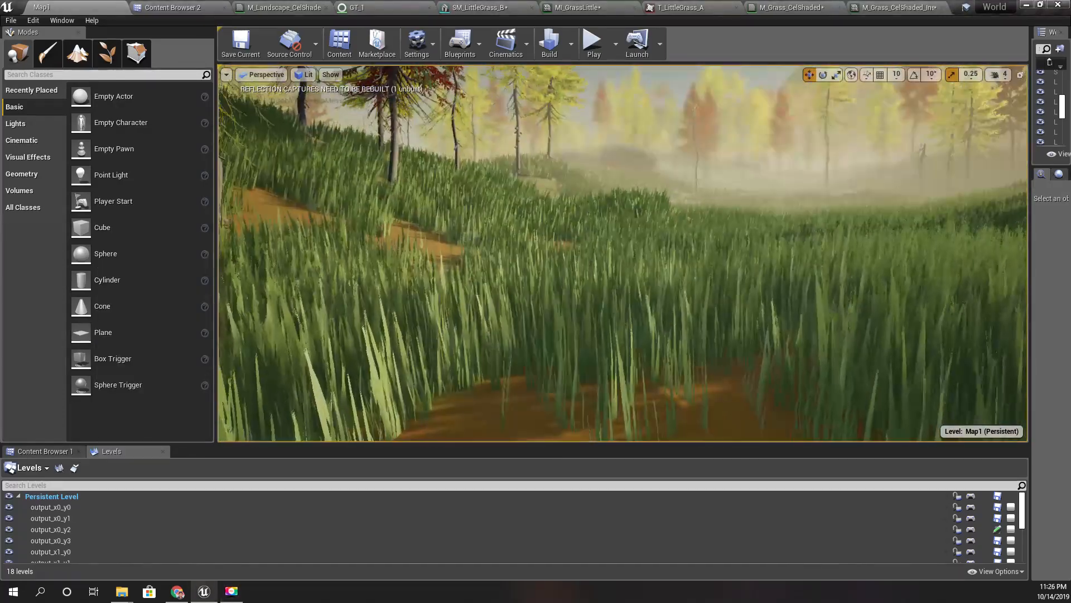
right_drag(618, 272, 681, 282)
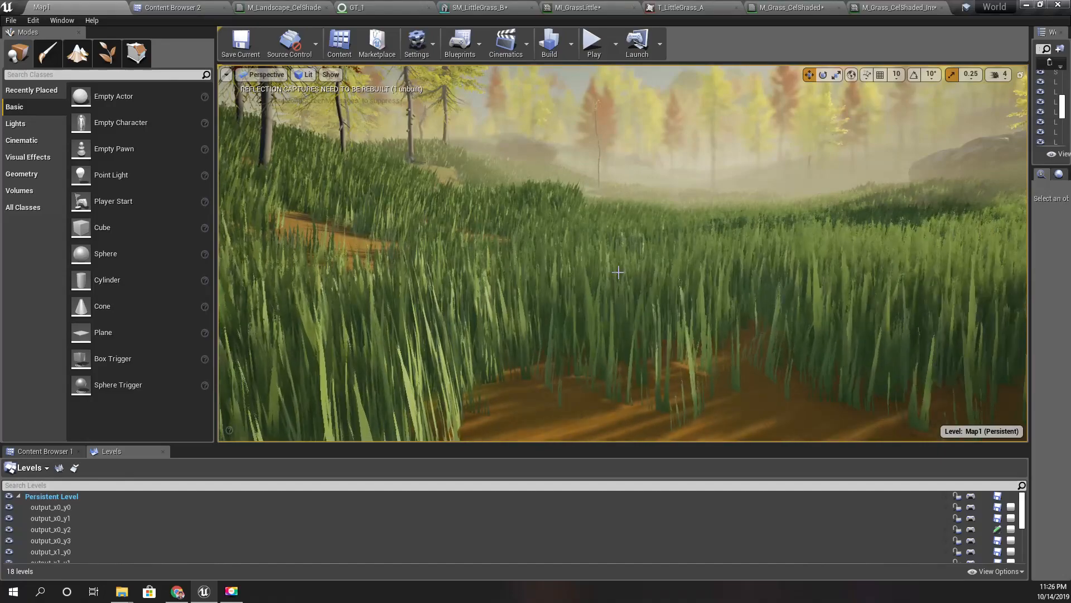
right_drag(815, 261, 906, 247)
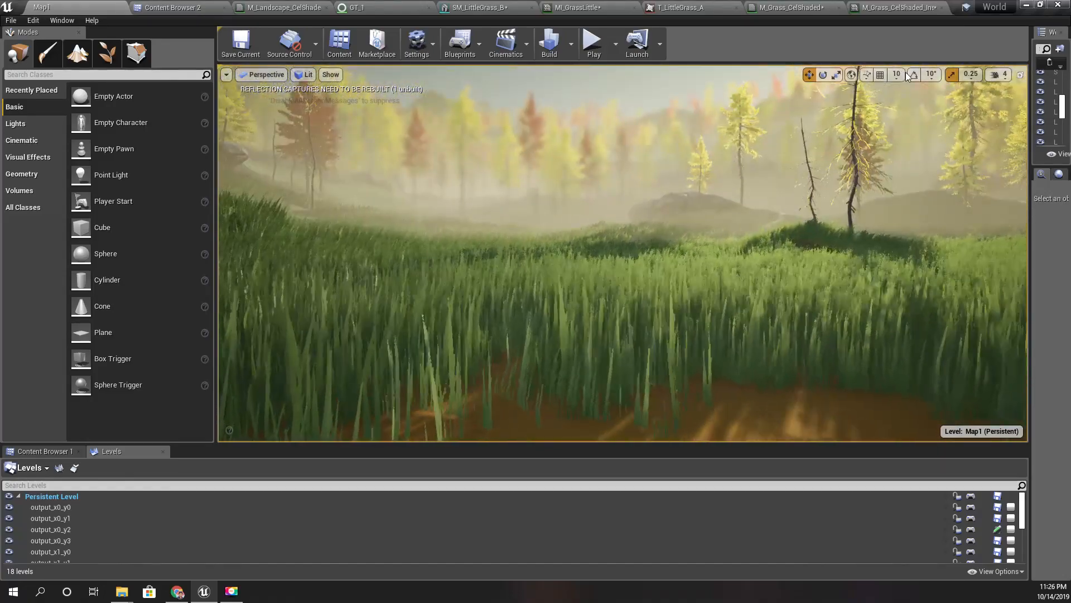
Step: In M_Grass_CelShaded, try connecting the noise Texture Sample's RGB to input B of the Add after Sine, and undo the connection
click(877, 7)
click(802, 5)
right_drag(739, 367, 768, 307)
right_drag(671, 396, 782, 262)
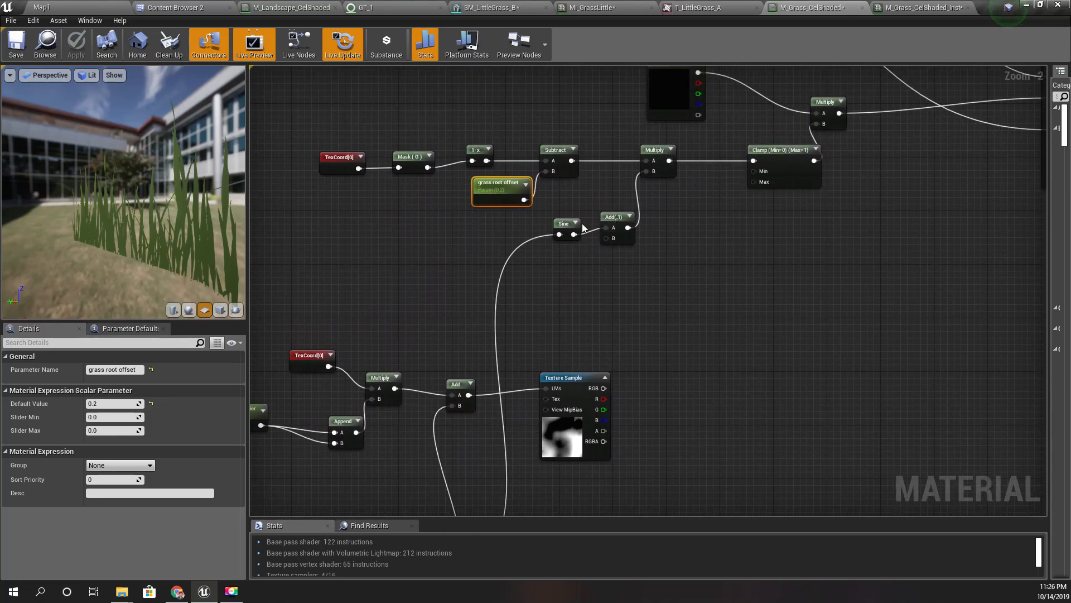
right_drag(588, 295, 696, 240)
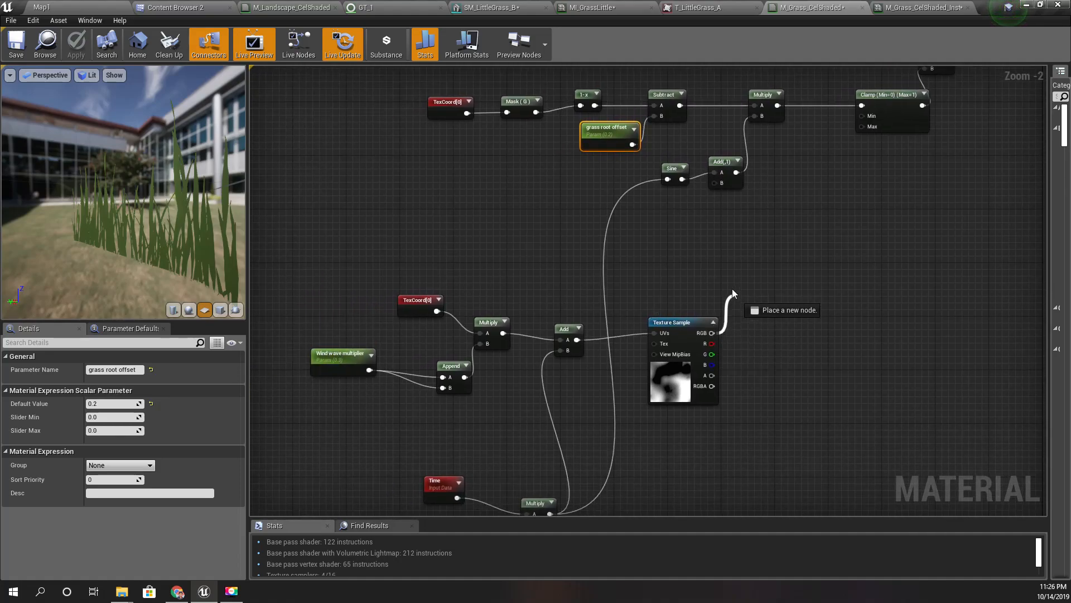
drag(770, 280, 770, 279)
right_drag(668, 263, 639, 195)
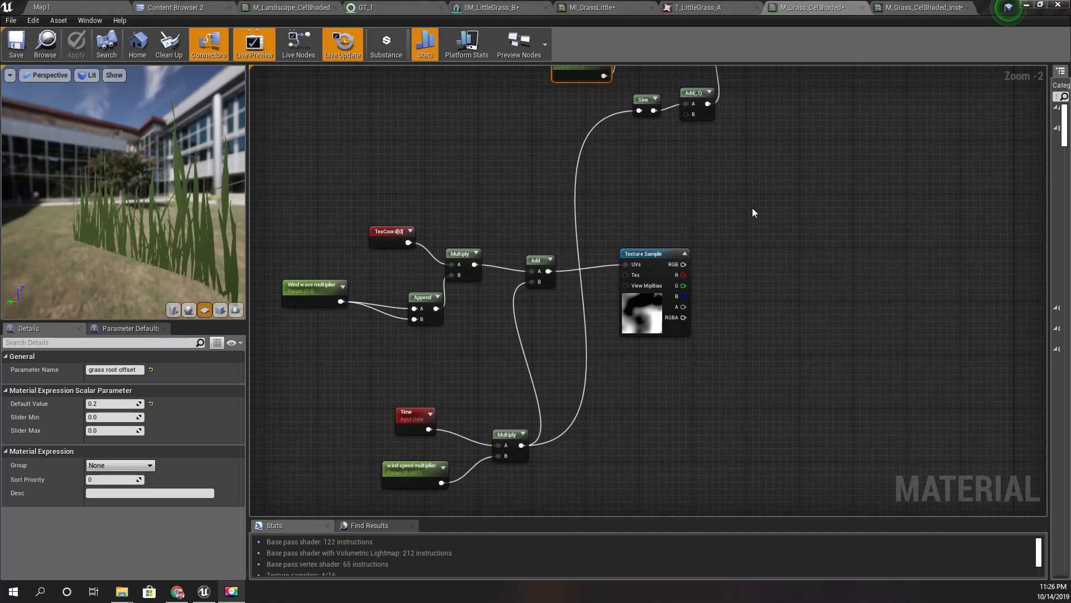
right_drag(753, 213, 772, 260)
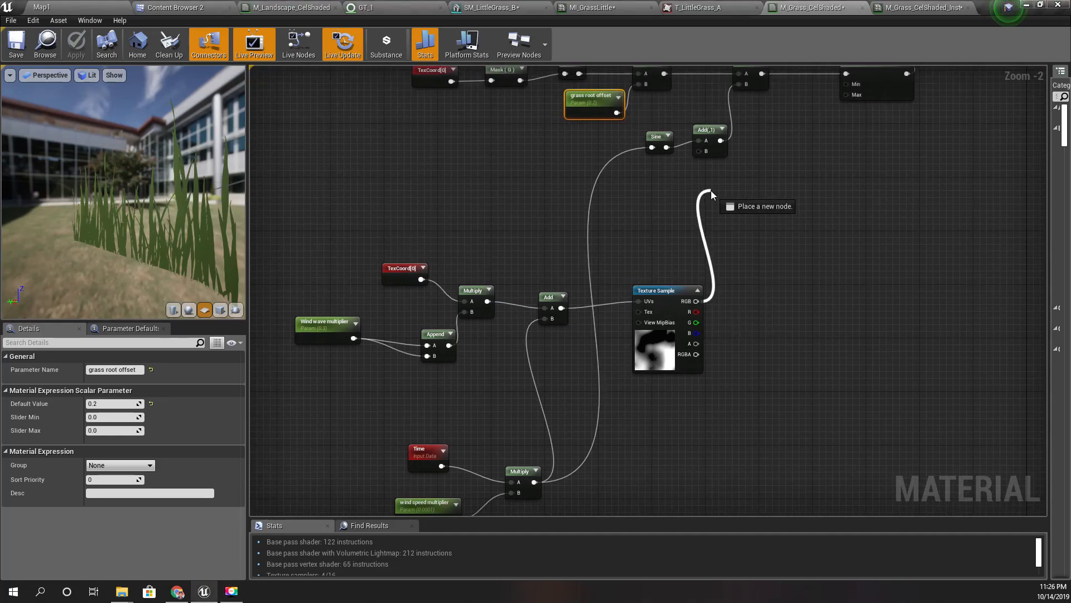
drag(711, 190, 702, 149)
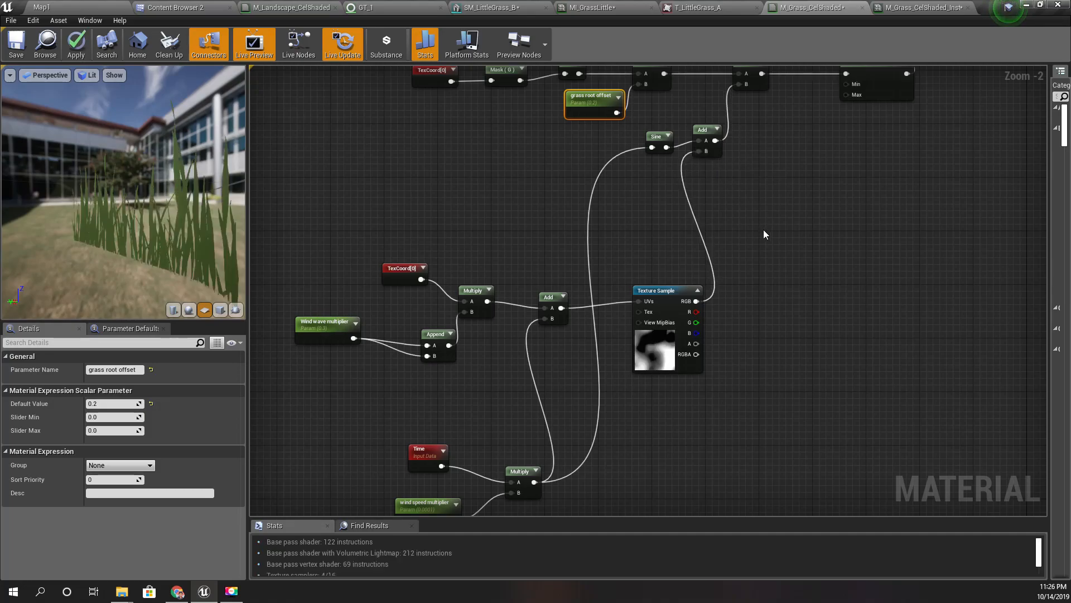
key(ctrl+z)
Step: Move the Multiply node that follows Subtract closer to the Clamp node
right_drag(784, 148, 721, 257)
drag(669, 170, 726, 173)
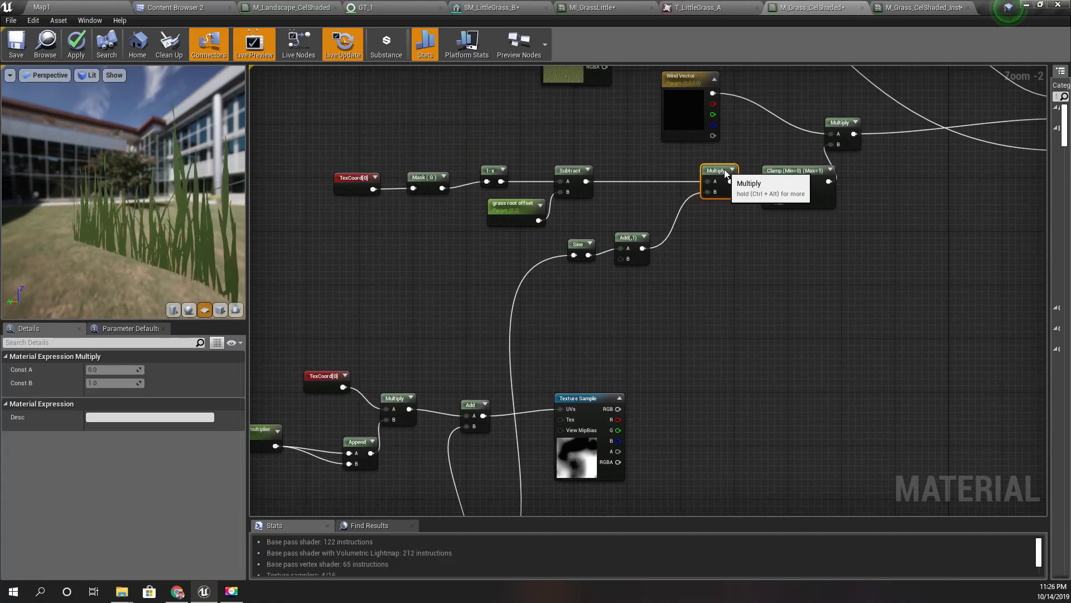
drag(642, 249, 673, 254)
text(multiply)
key(Return)
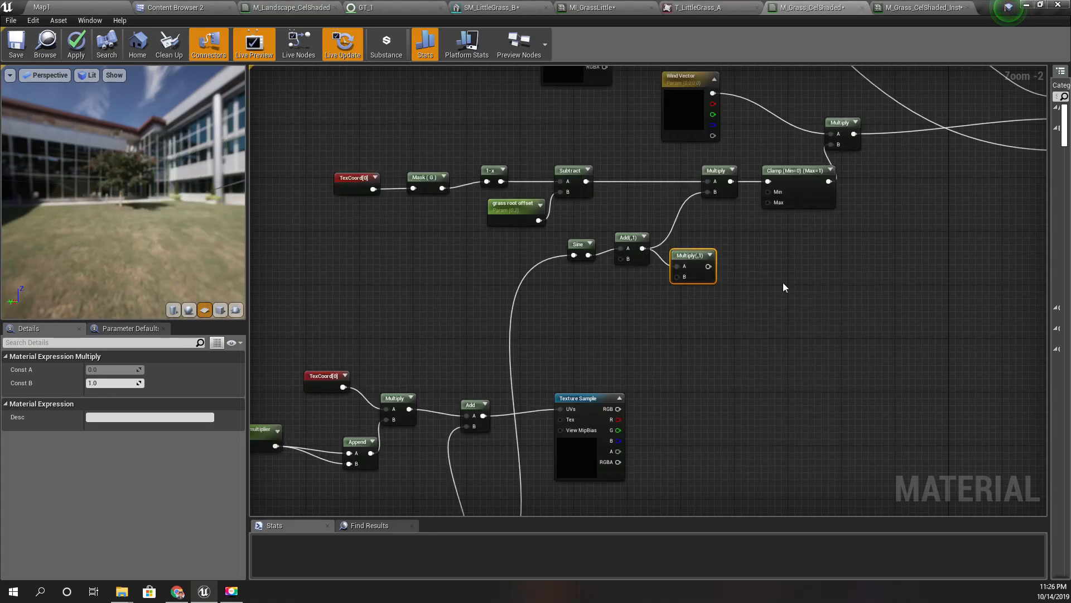
key(Delete)
Step: Add the noise Texture Sample's RGB to the offset sine with a new Add node feeding Multiply's B input, and apply the material
drag(586, 233, 606, 277)
right_drag(776, 425, 783, 377)
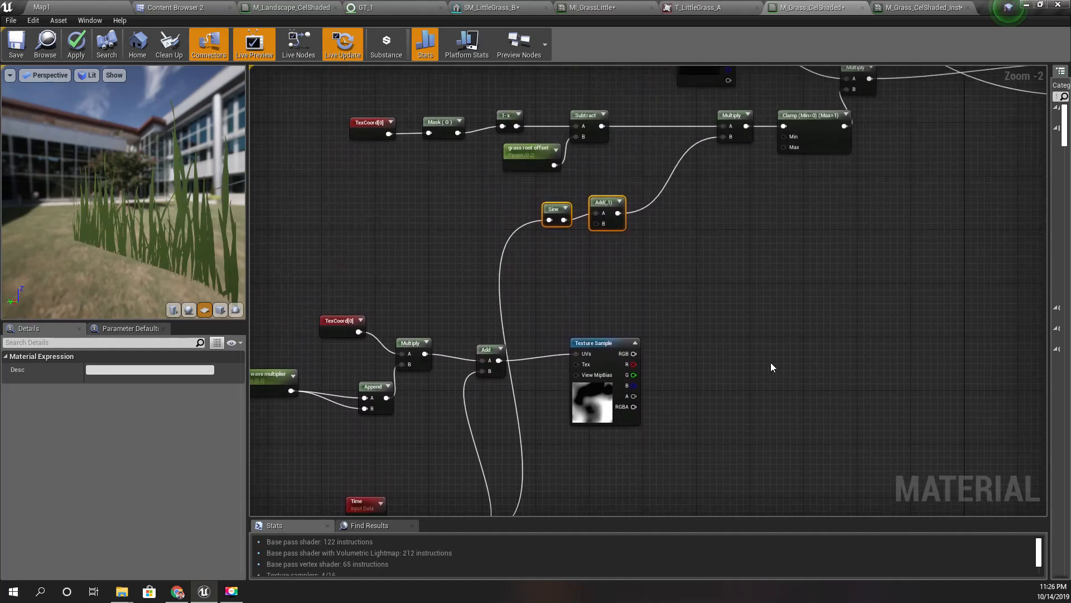
drag(619, 213, 660, 228)
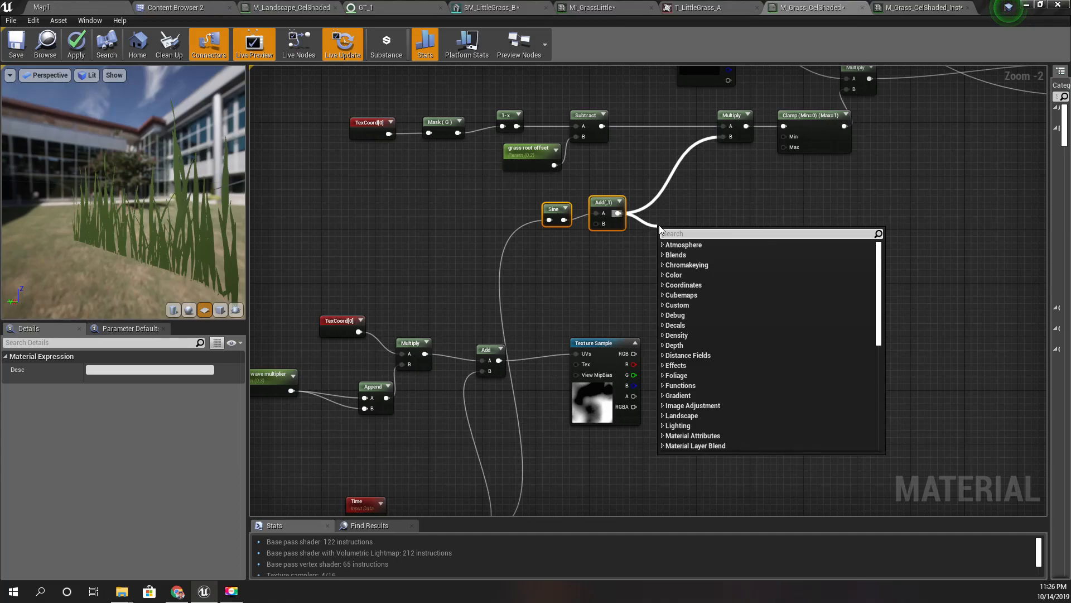
key(Return)
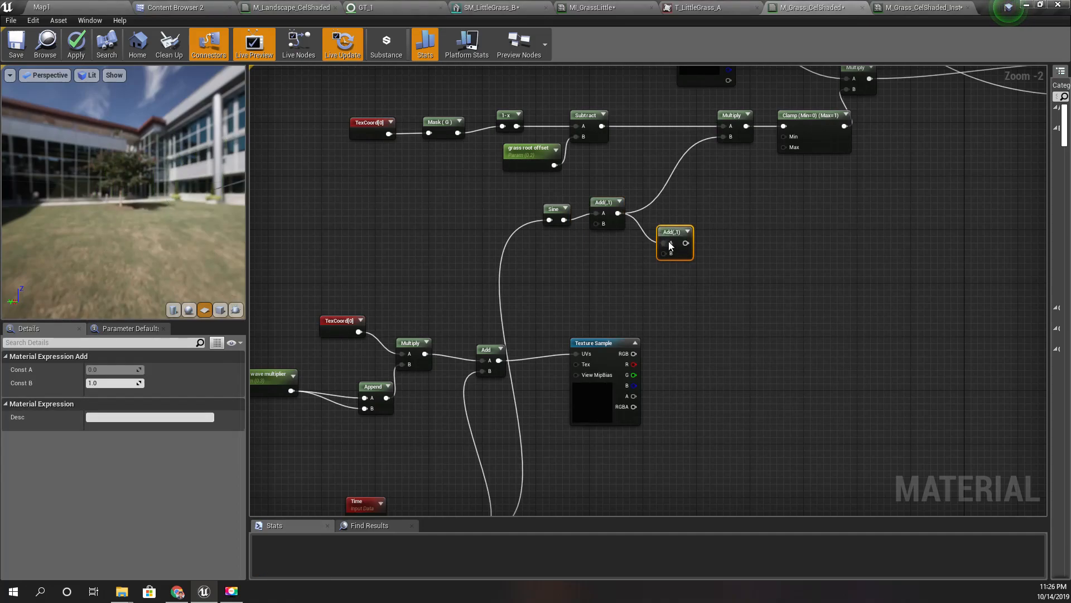
drag(685, 243, 726, 134)
drag(670, 252, 666, 254)
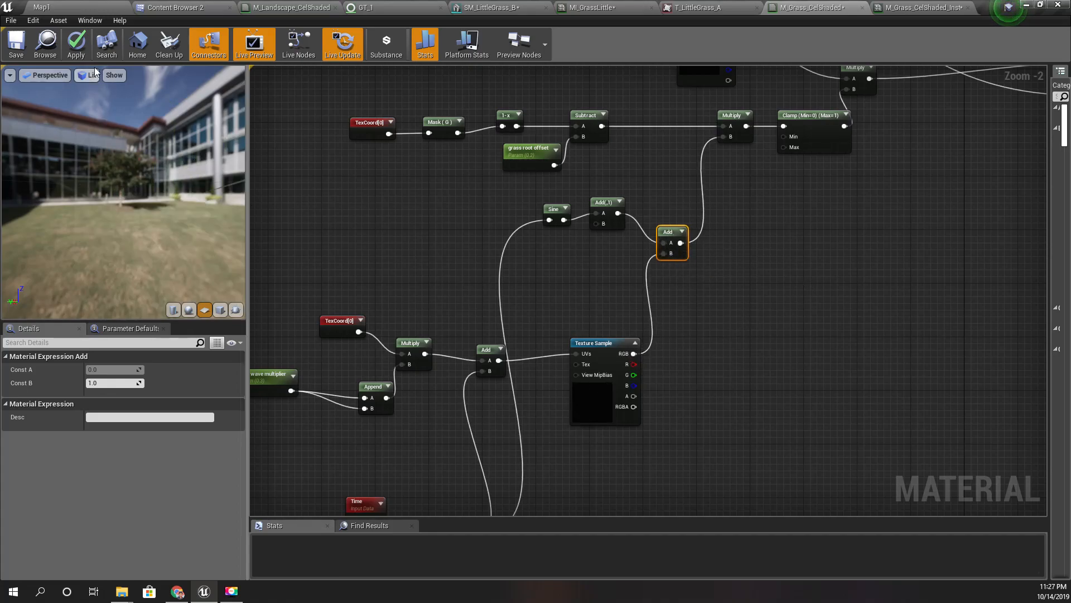
click(76, 44)
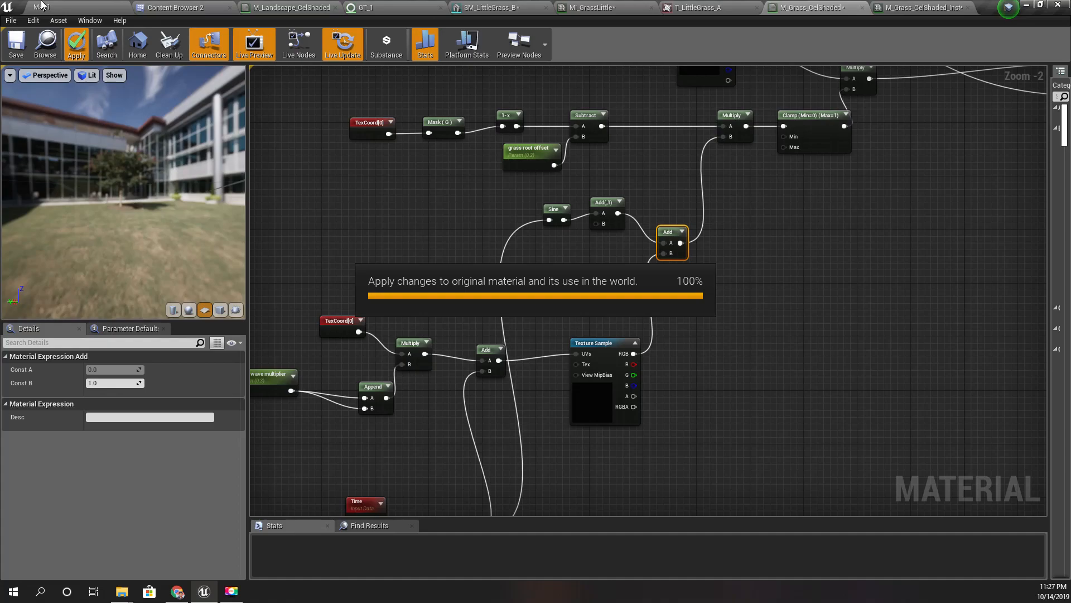
Step: Examine in Map1 how the grass sways with the noise added to the sine wave
click(42, 6)
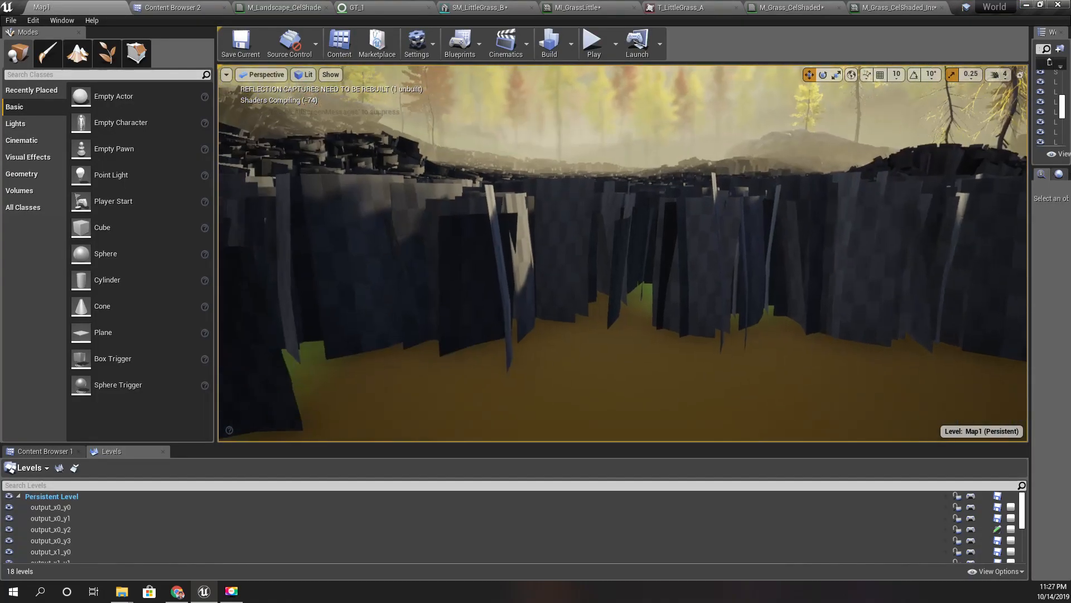
right_drag(607, 327, 606, 327)
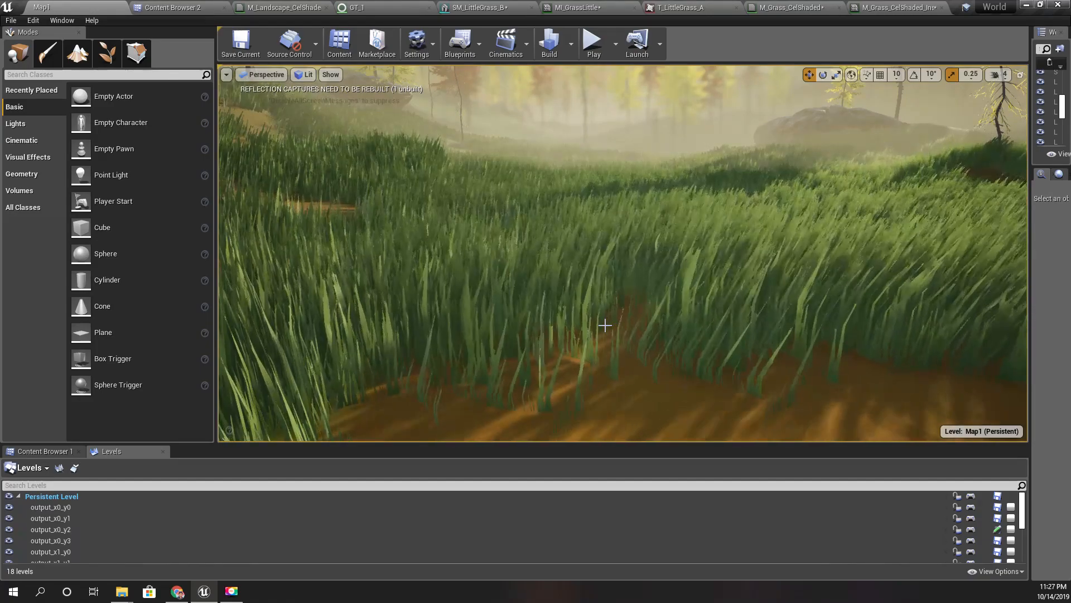
right_drag(607, 327, 707, 310)
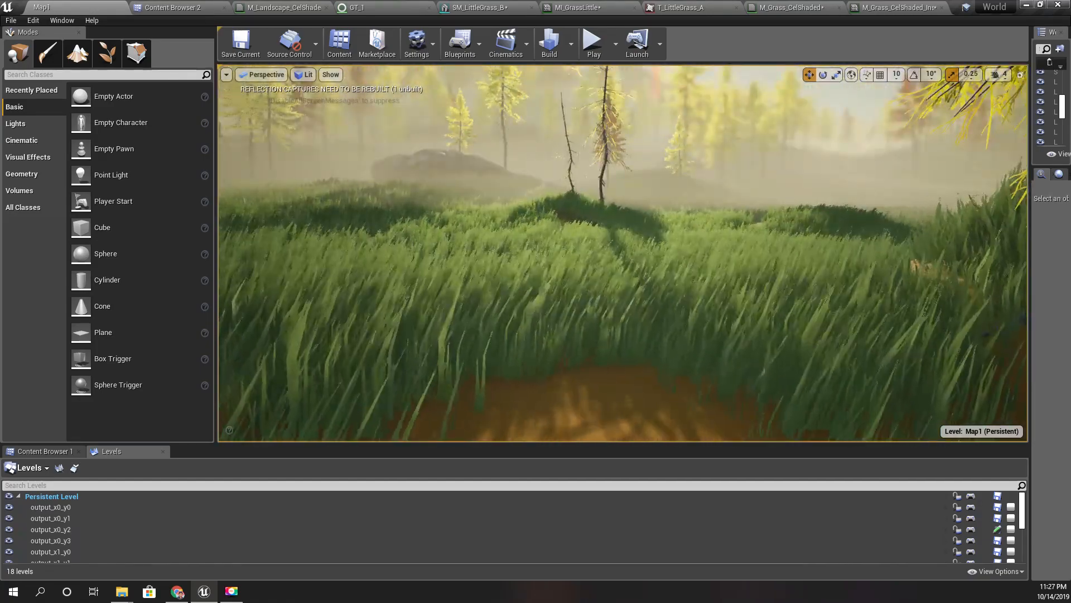
right_drag(612, 328, 581, 330)
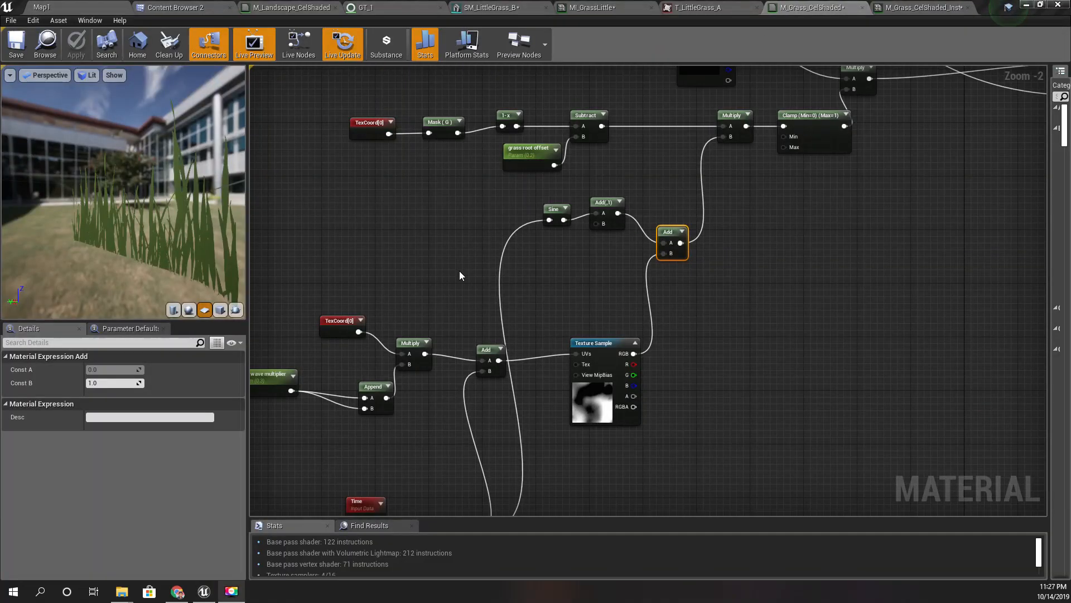
Step: Connect the Multiply that scales TexCoord directly to the noise Texture Sample's UVs, and delete the Add node between them
right_drag(460, 273, 536, 149)
scroll(519, 223, up, 2)
right_drag(518, 228, 556, 232)
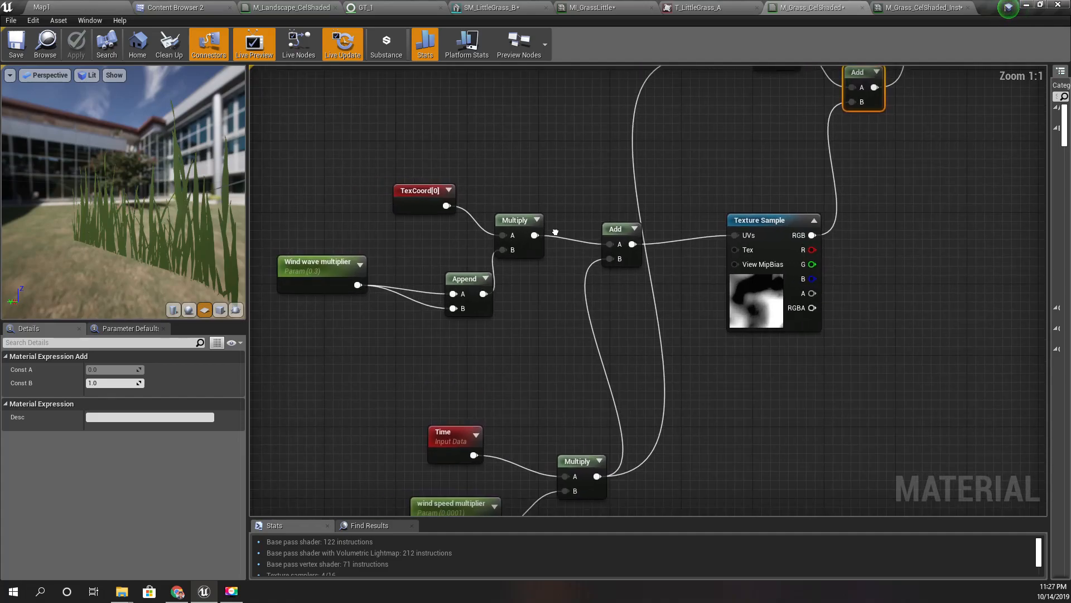
drag(540, 236, 735, 234)
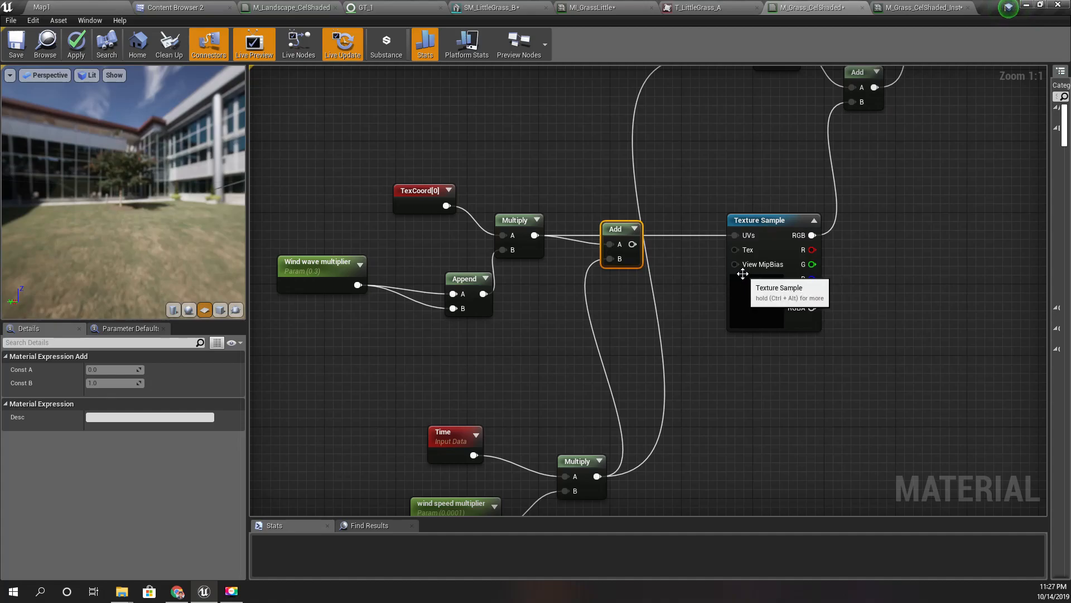
key(Delete)
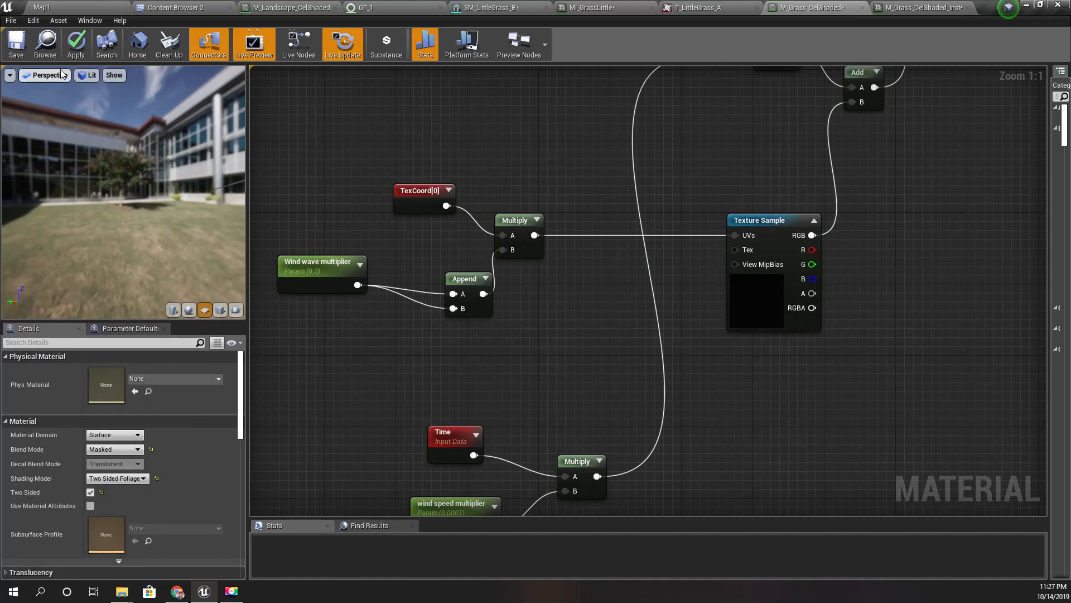
Step: Examine the grass motion in Map1 with the noise texture no longer panned over time, from low and raised viewpoints
click(82, 6)
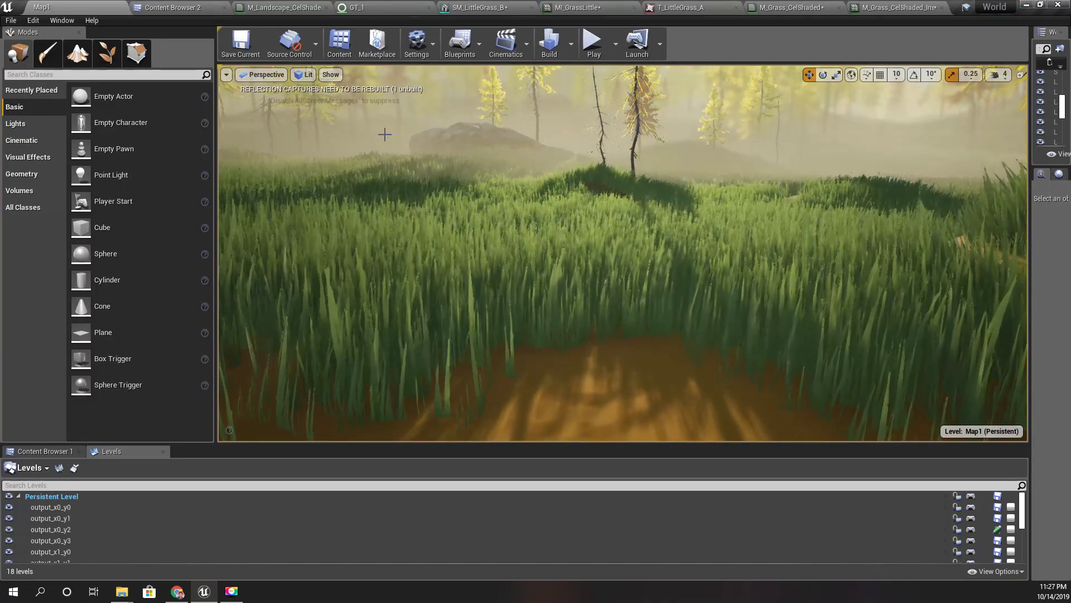
right_drag(438, 177, 301, 148)
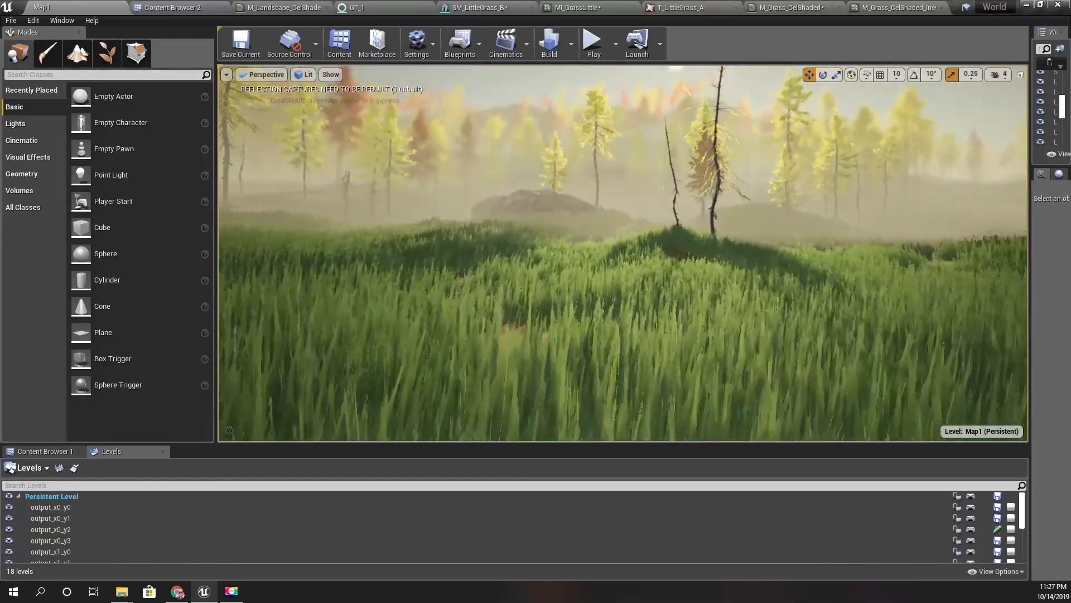
right_drag(486, 207, 478, 258)
key(q)
key(e)
key(e)
key(q)
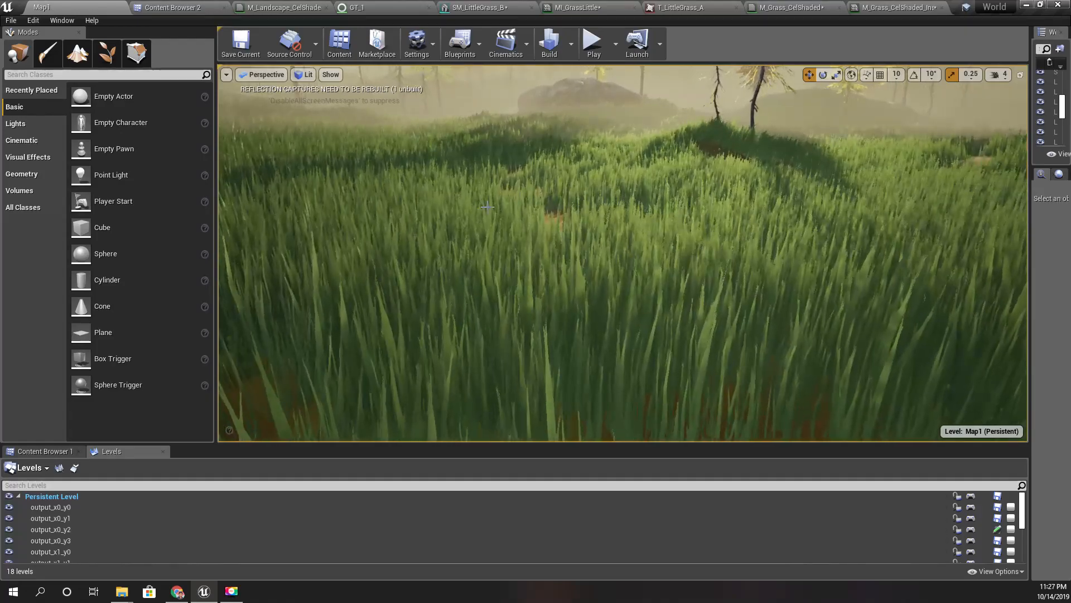
Step: Float the M_Grass_CelShaded_Inst editor over the Map1 level and turn off its Wind wave multiplier override
click(882, 6)
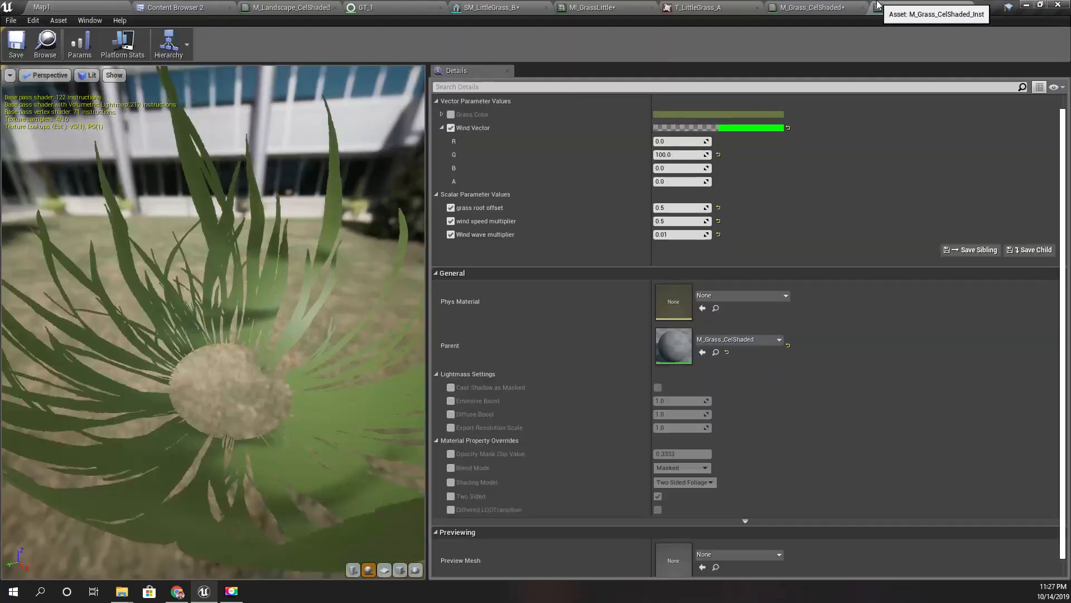
click(808, 5)
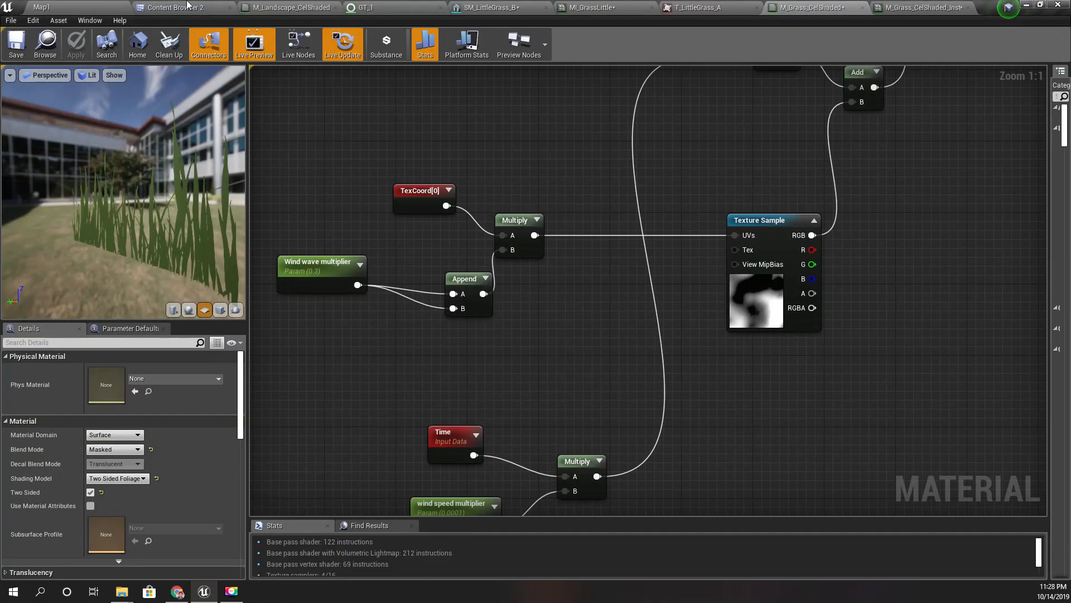
click(47, 6)
mouse_move(809, 6)
mouse_down()
mouse_move(803, 61)
mouse_move(813, 35)
mouse_move(795, 7)
mouse_up()
drag(893, 6, 106, 301)
scroll(290, 451, down, 3)
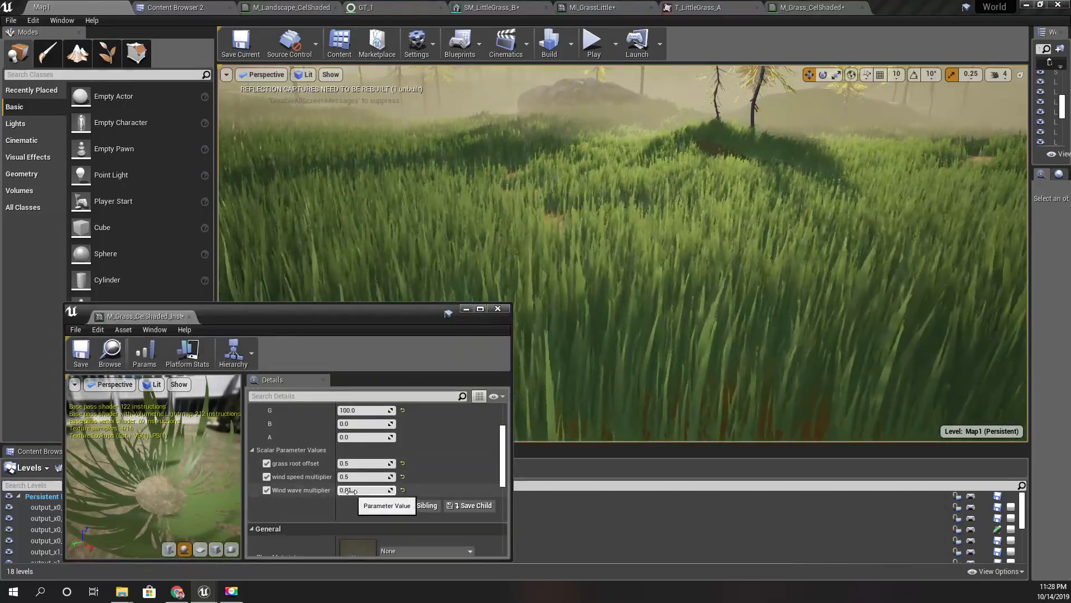
click(266, 490)
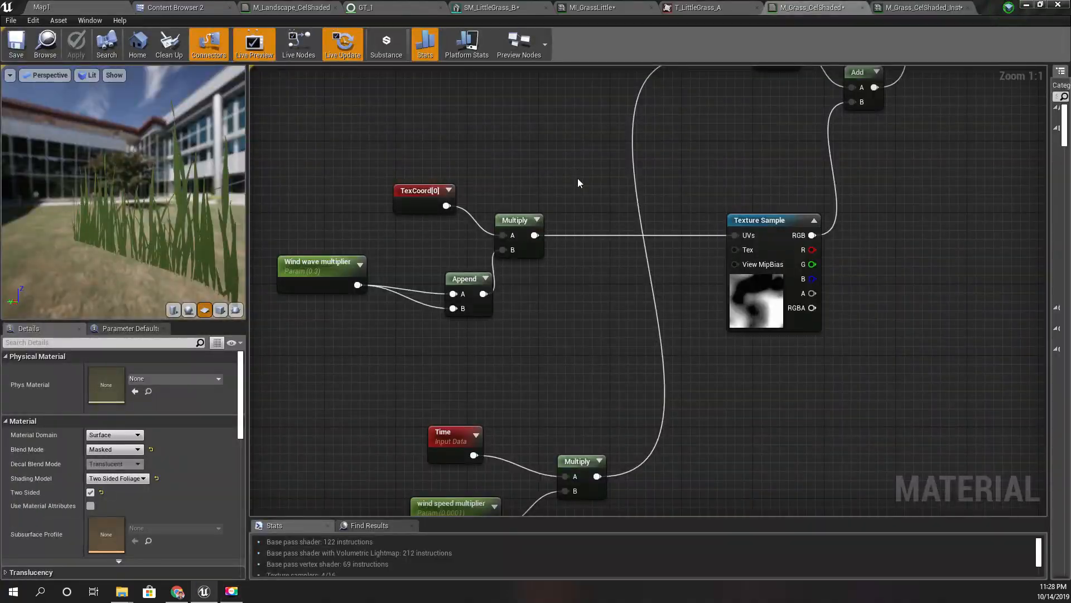
Step: Replace the Add node combining the offset sine and noise Texture Sample RGB with a Multiply feeding the upper Multiply's B, and apply the material
right_drag(578, 178, 360, 389)
right_drag(574, 349, 584, 334)
click(655, 274)
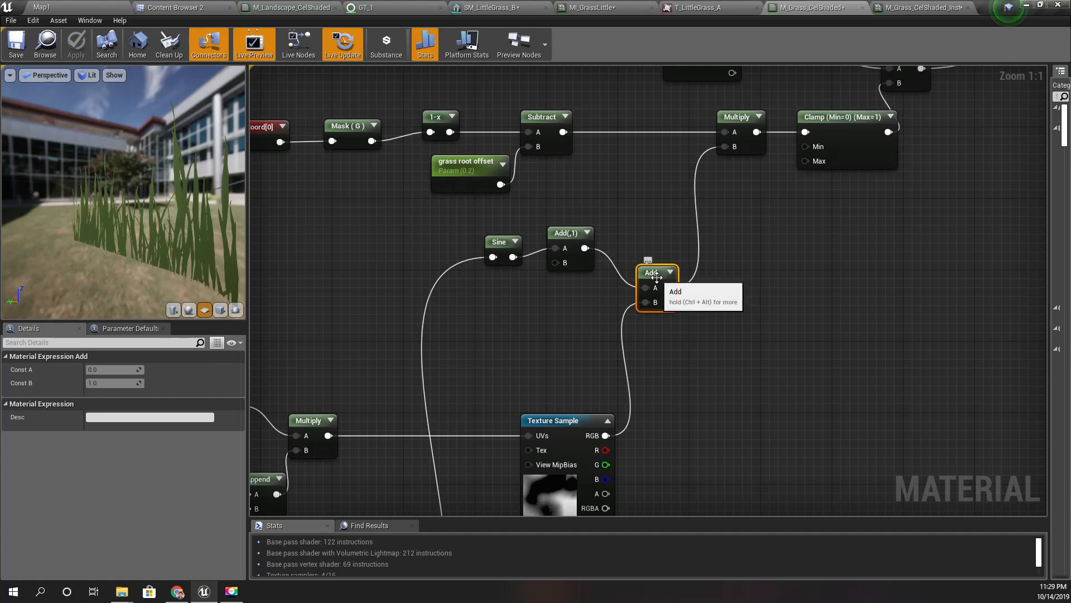
key(Delete)
drag(608, 260, 632, 266)
text(multiply)
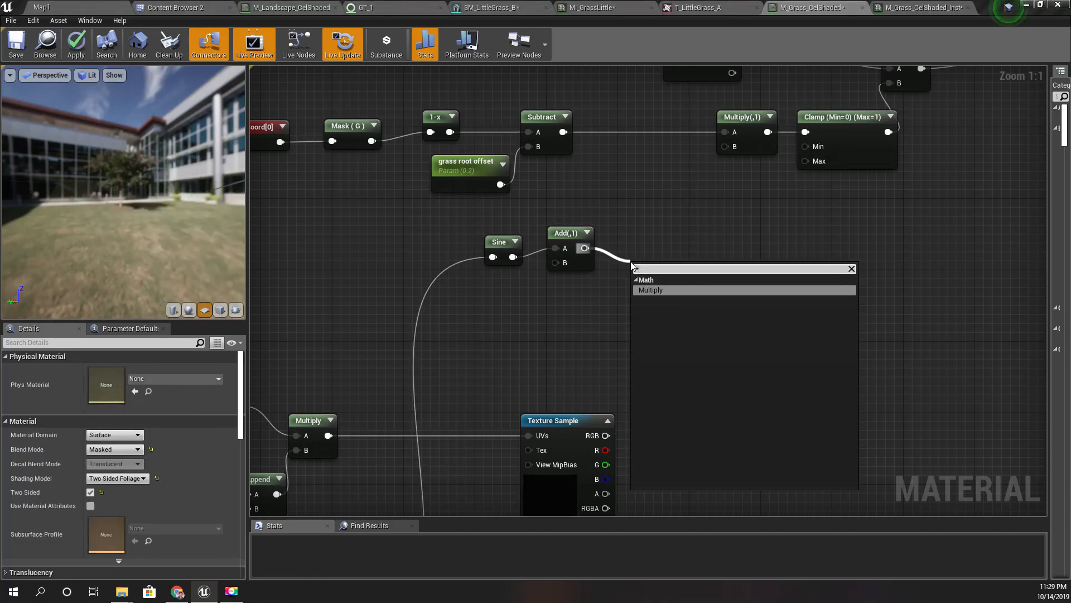
key(Return)
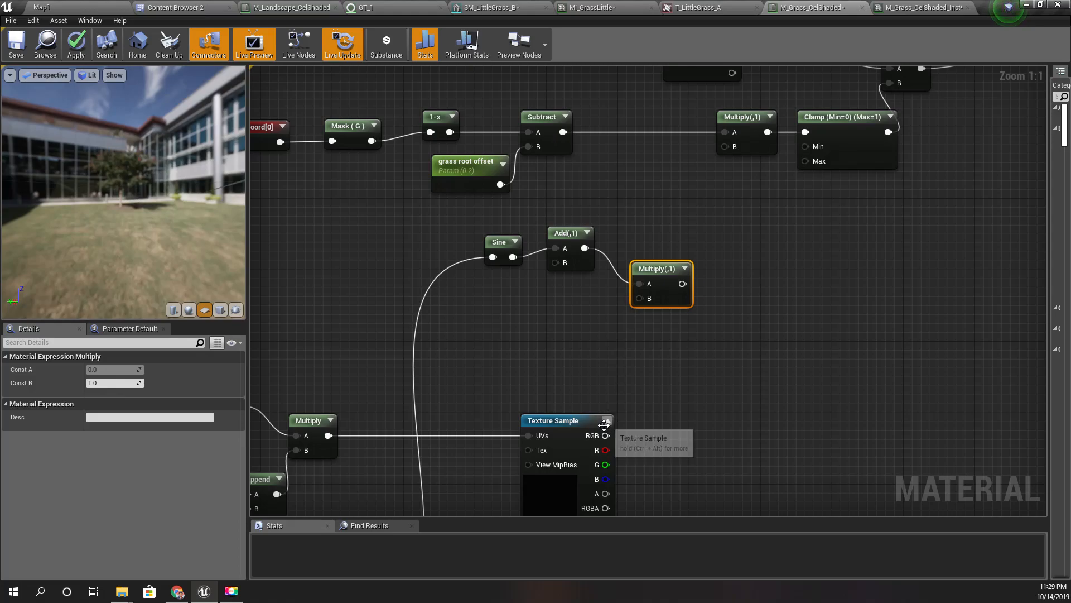
drag(606, 435, 724, 146)
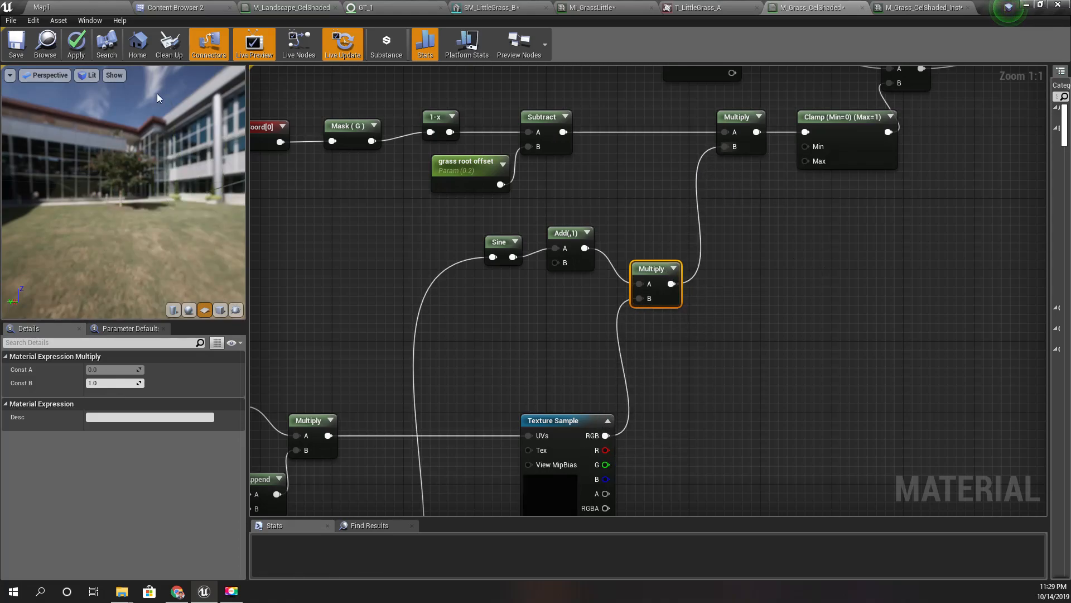
click(76, 44)
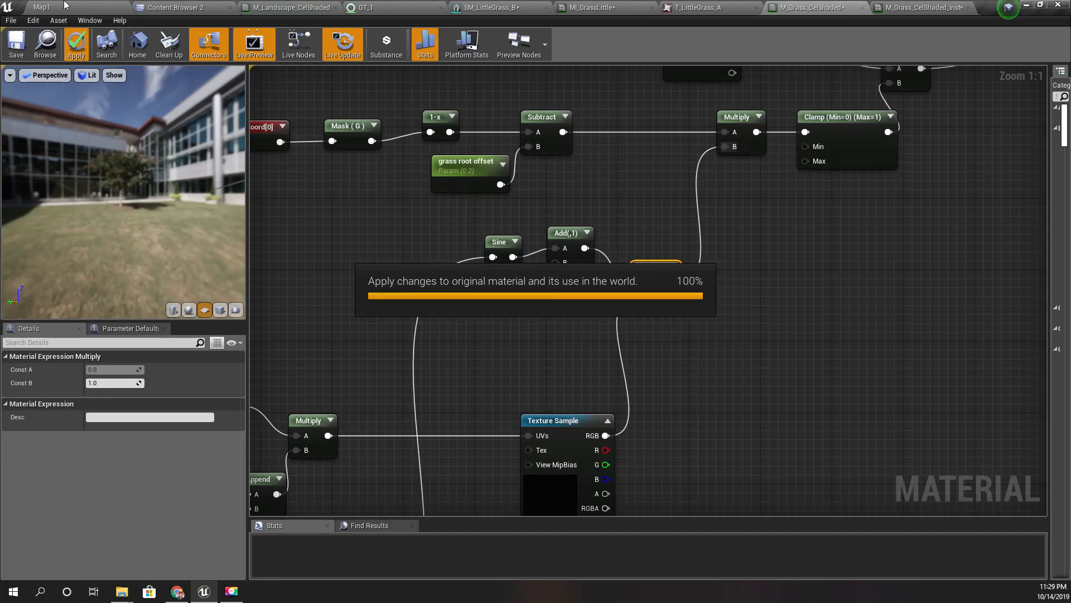
Step: Examine in Map1, also with a full-screen viewport, how the grass sways with the sine wave multiplied by the noise
click(64, 5)
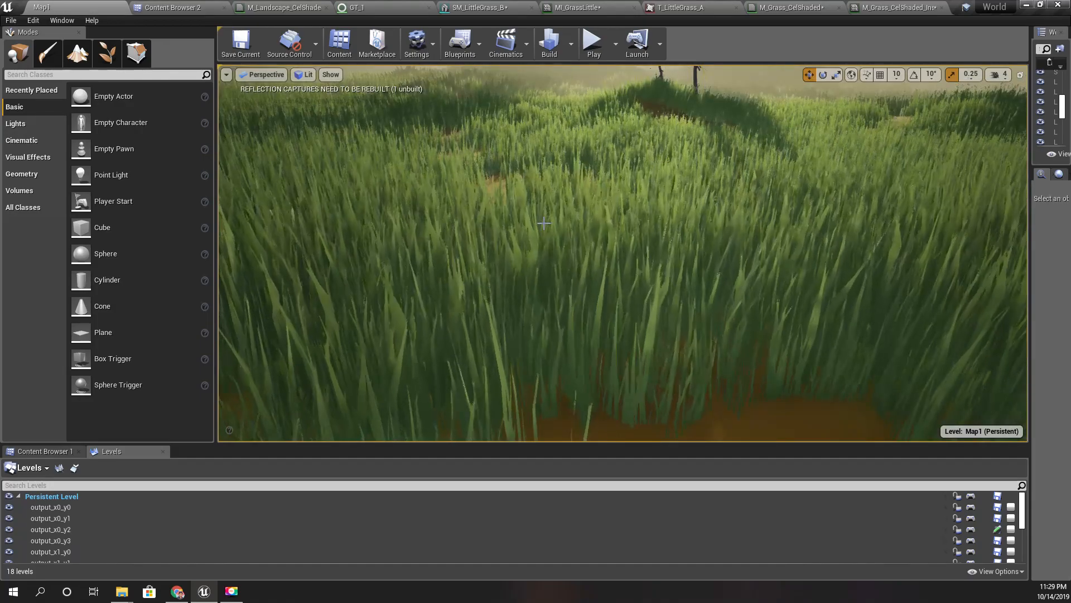
right_drag(560, 224, 548, 184)
right_drag(559, 224, 552, 218)
key(F11)
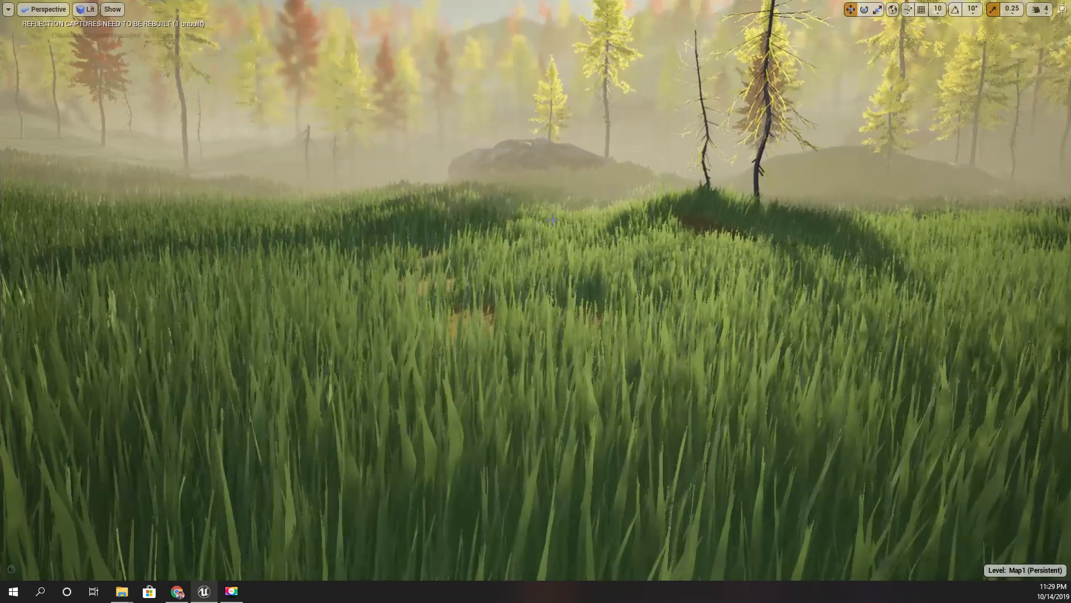
right_drag(552, 219, 544, 211)
key(F11)
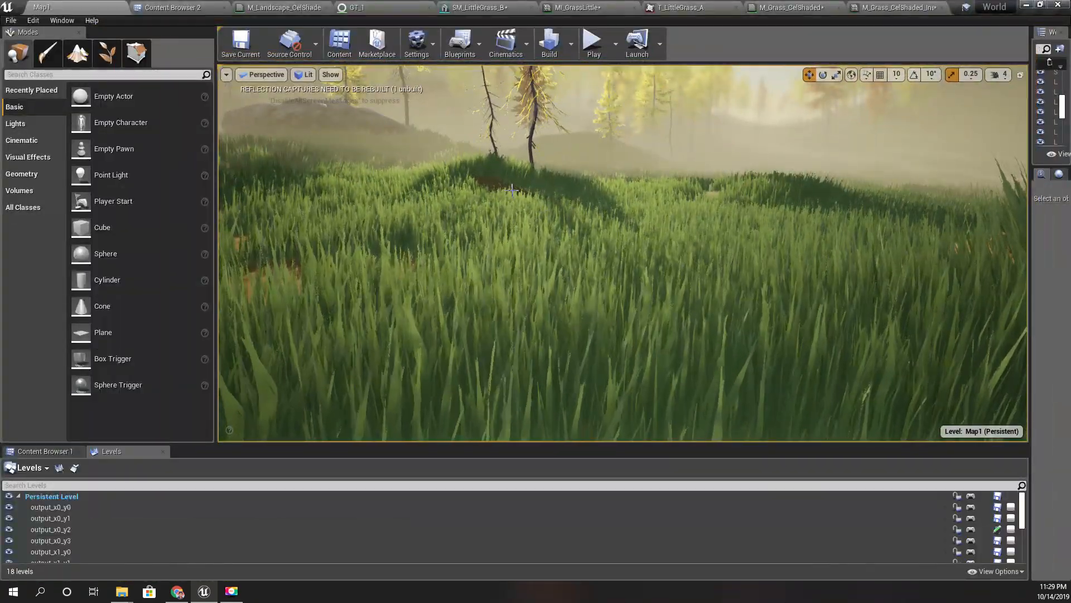
key(F11)
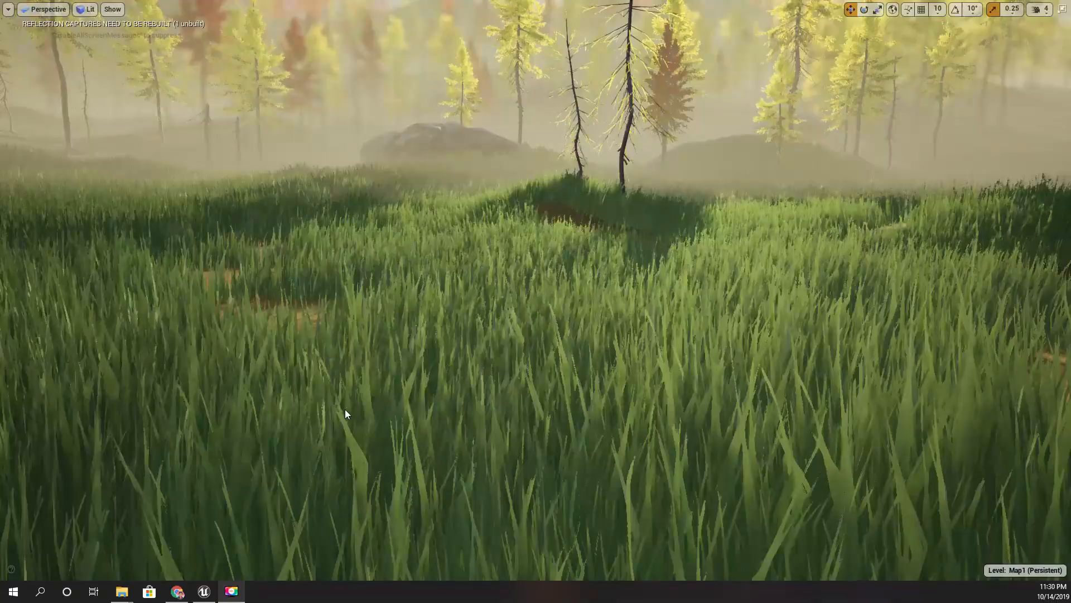
right_drag(536, 301, 586, 231)
key(s)
key(w)
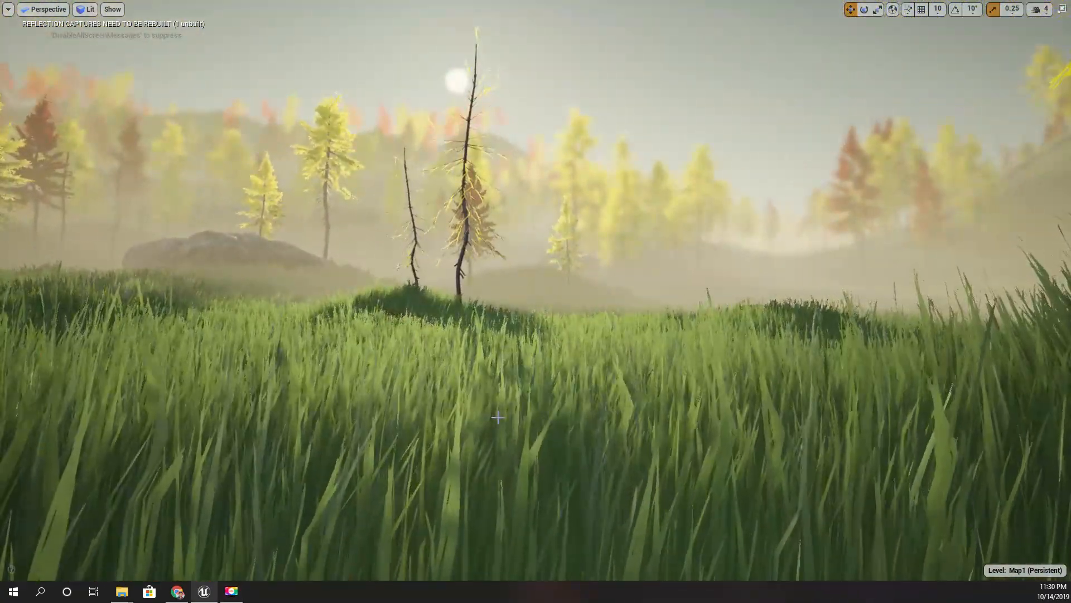
key(F11)
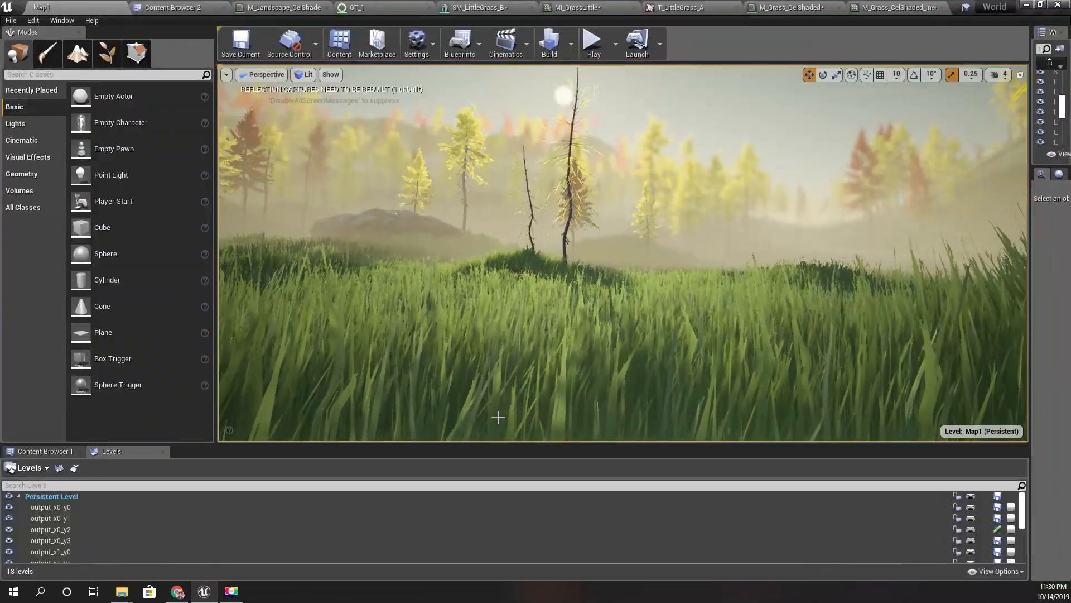
right_drag(646, 310, 625, 319)
key(F11)
key(F11)
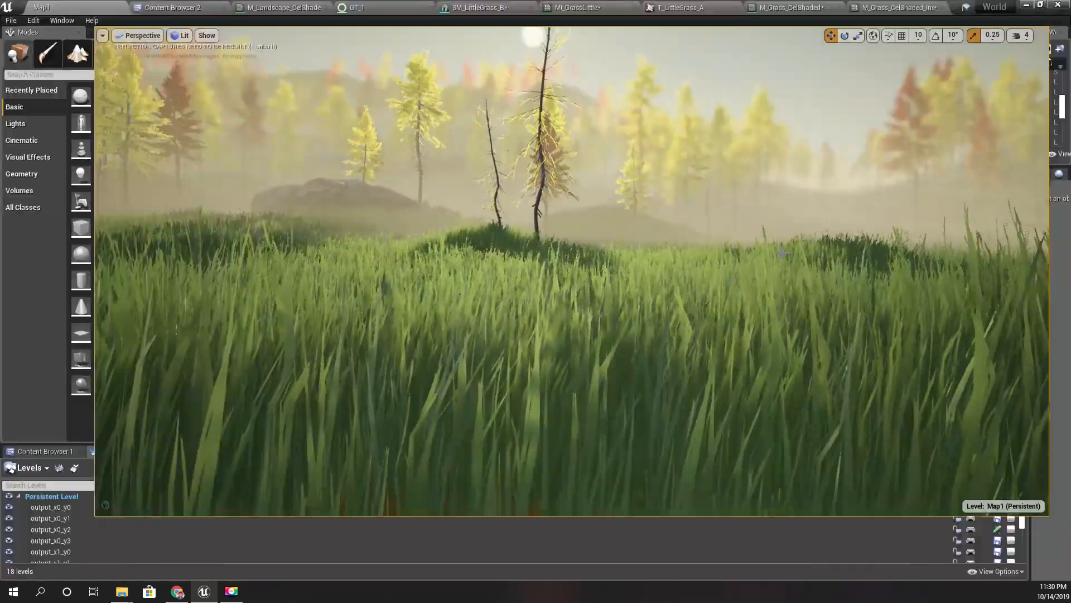
Step: In M_Grass_CelShaded, replace the Add node before the noise Texture Sample with a Panner linking the TexCoord Multiply to its UVs
click(800, 7)
right_drag(738, 317, 645, 361)
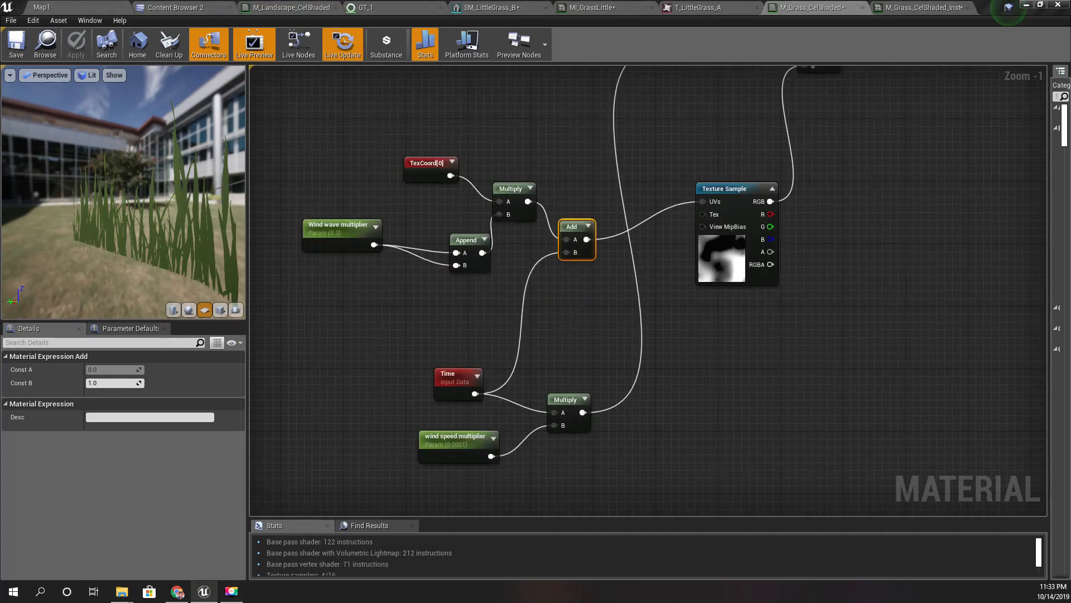
right_drag(634, 299, 569, 350)
scroll(567, 345, up, 1)
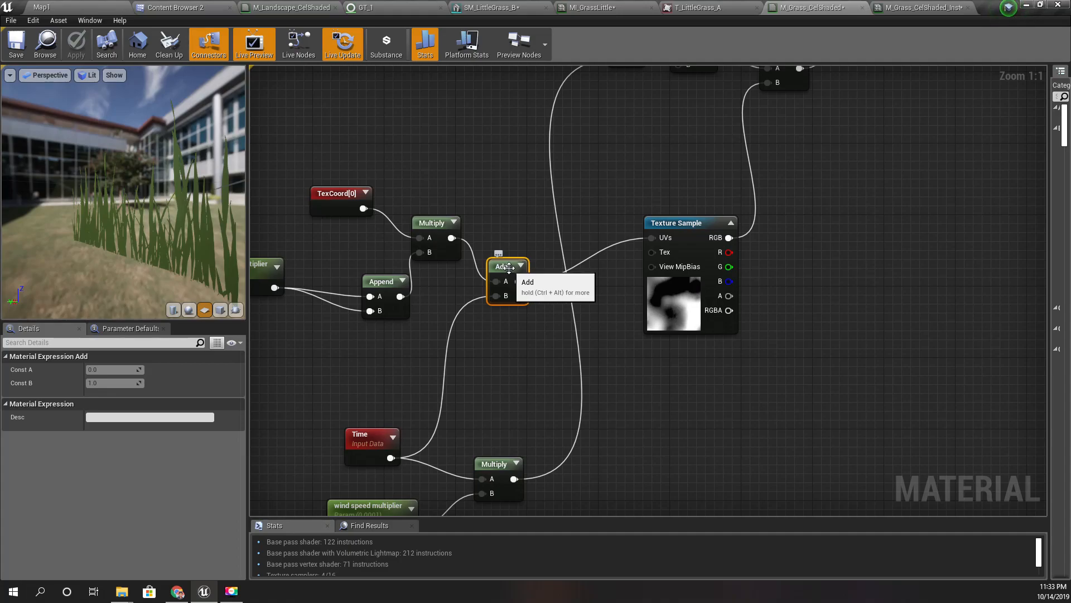
key(Delete)
right_drag(295, 376, 336, 310)
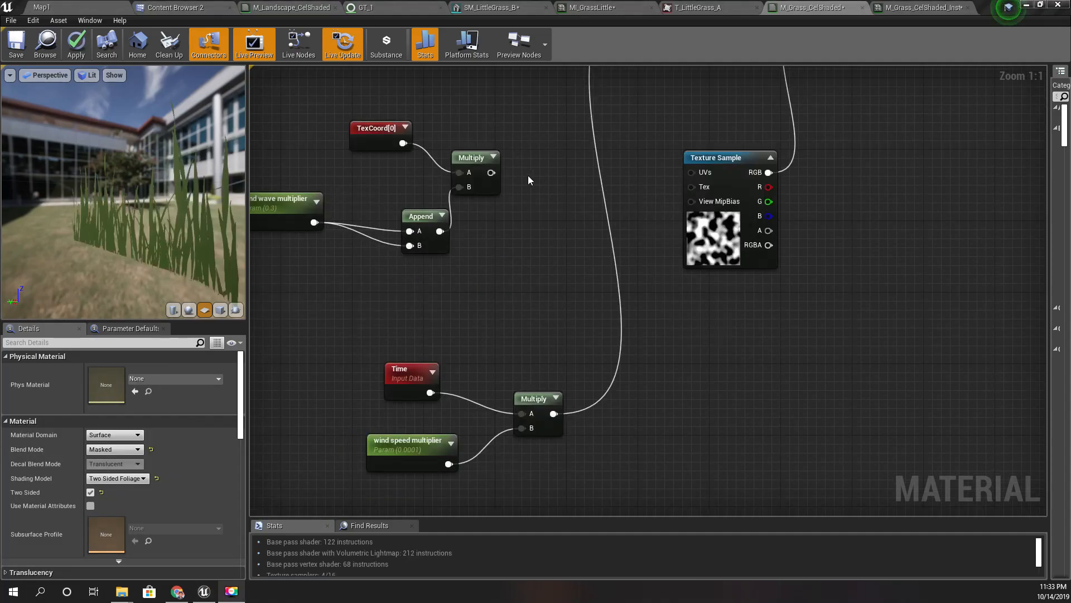
drag(490, 173, 540, 183)
text(panner)
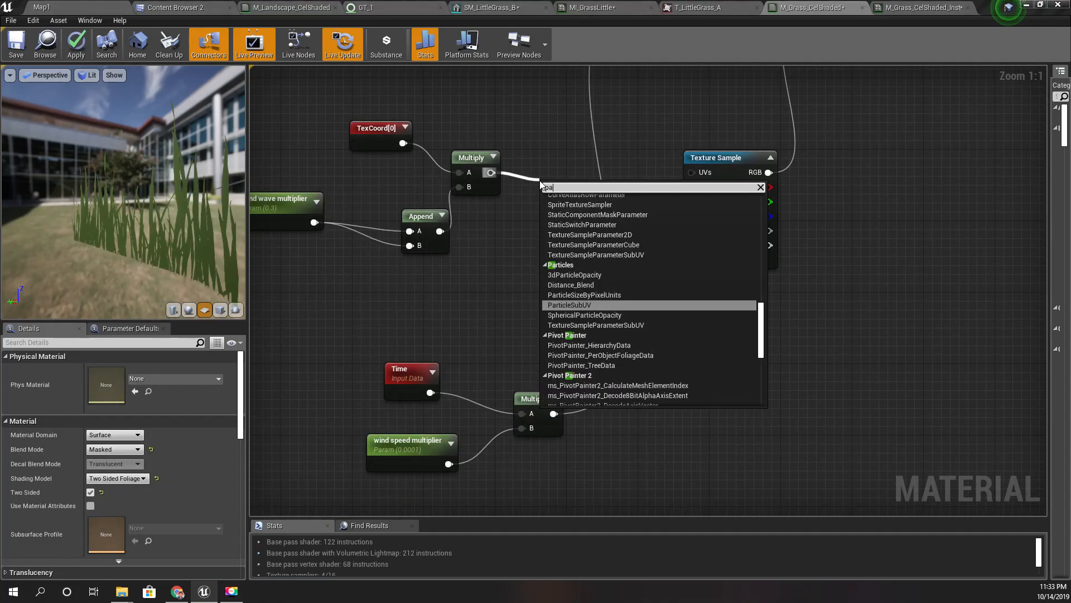
key(Return)
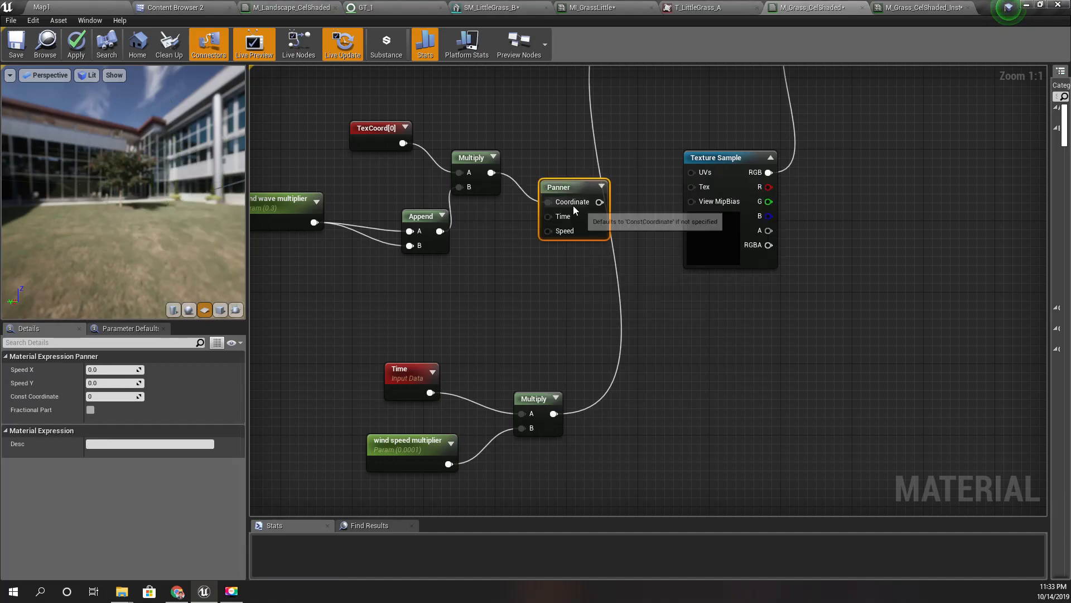
drag(678, 180, 692, 173)
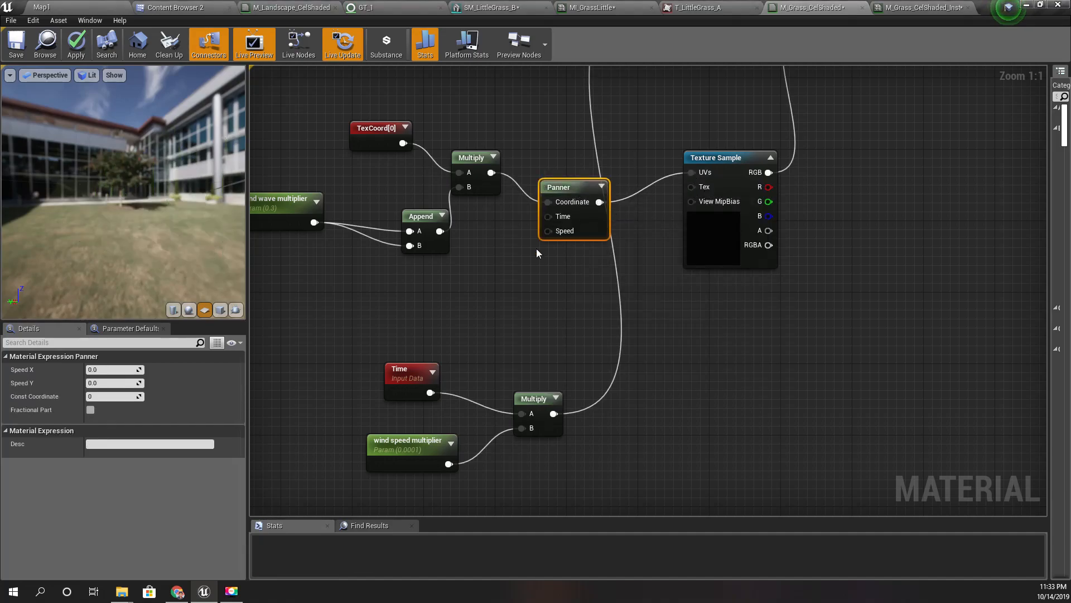
Step: Connect Time to the Panner's Time input, set its Speed X and Speed Y to 0.1, and apply the material
drag(451, 366, 548, 216)
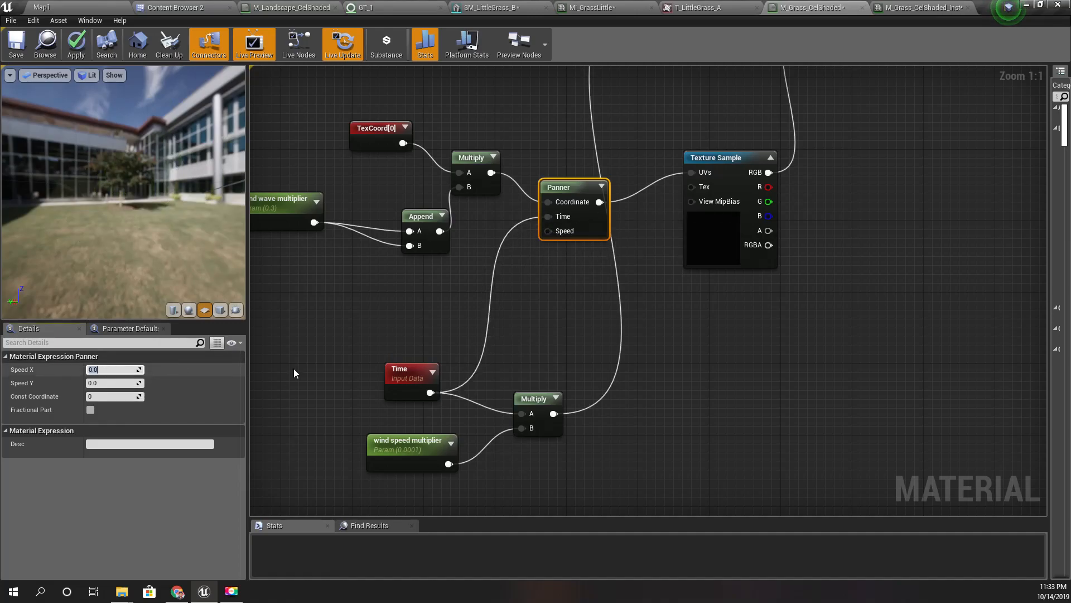
text(0.1)
key(Tab)
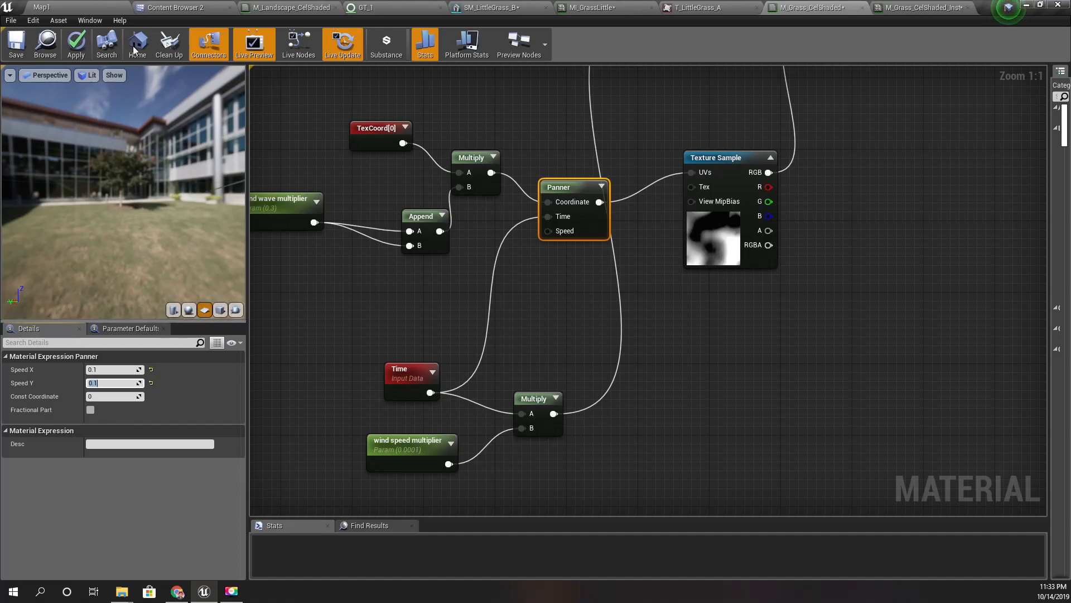
click(74, 44)
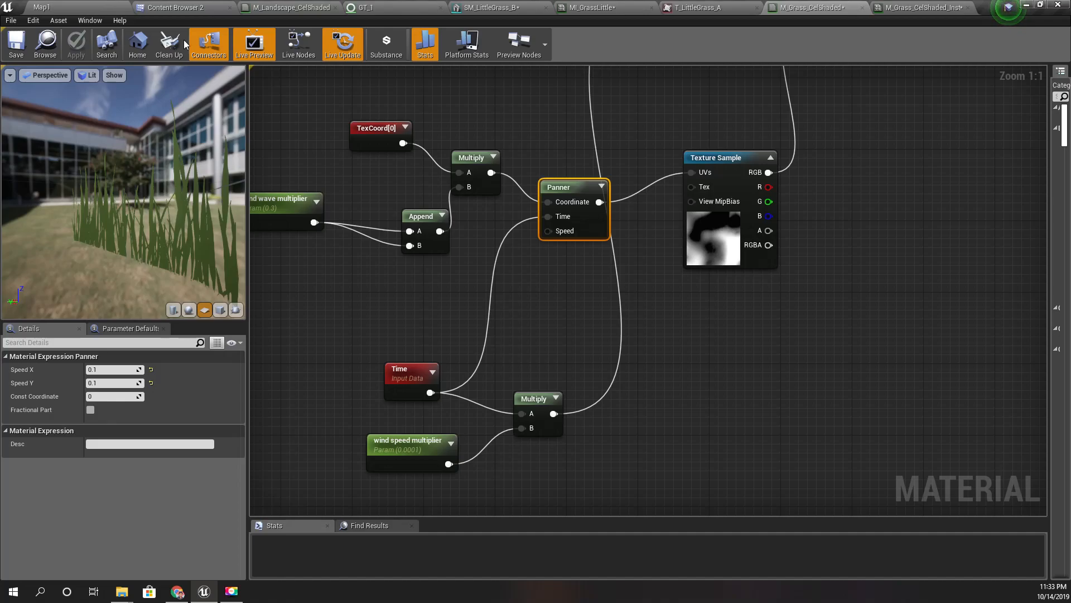
Step: Check the grass motion in Map1 with the panned noise multiplied by the sine wave
right_drag(562, 124, 496, 379)
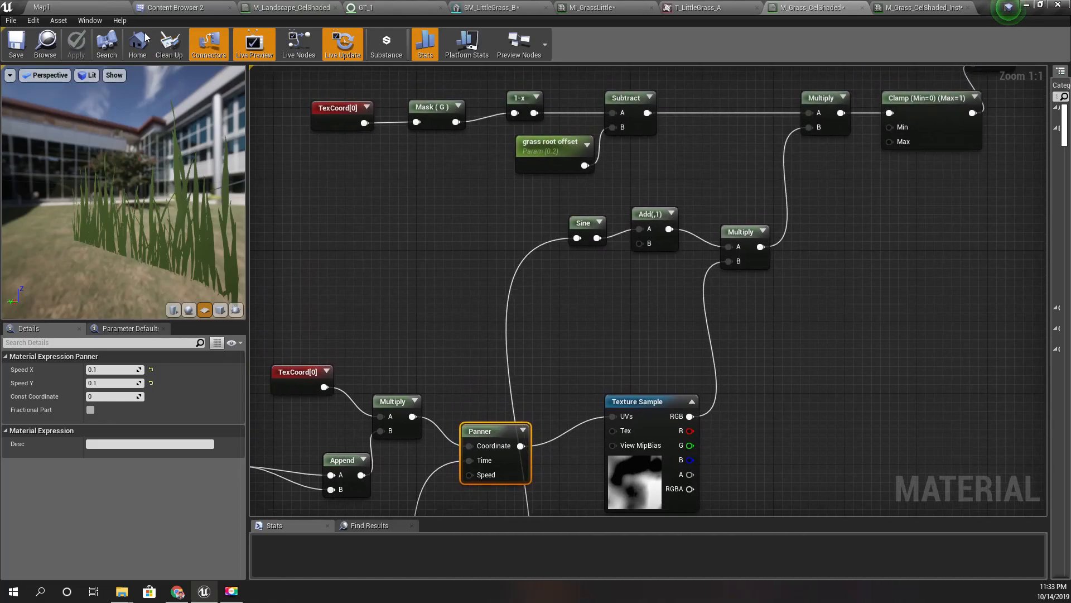
click(88, 5)
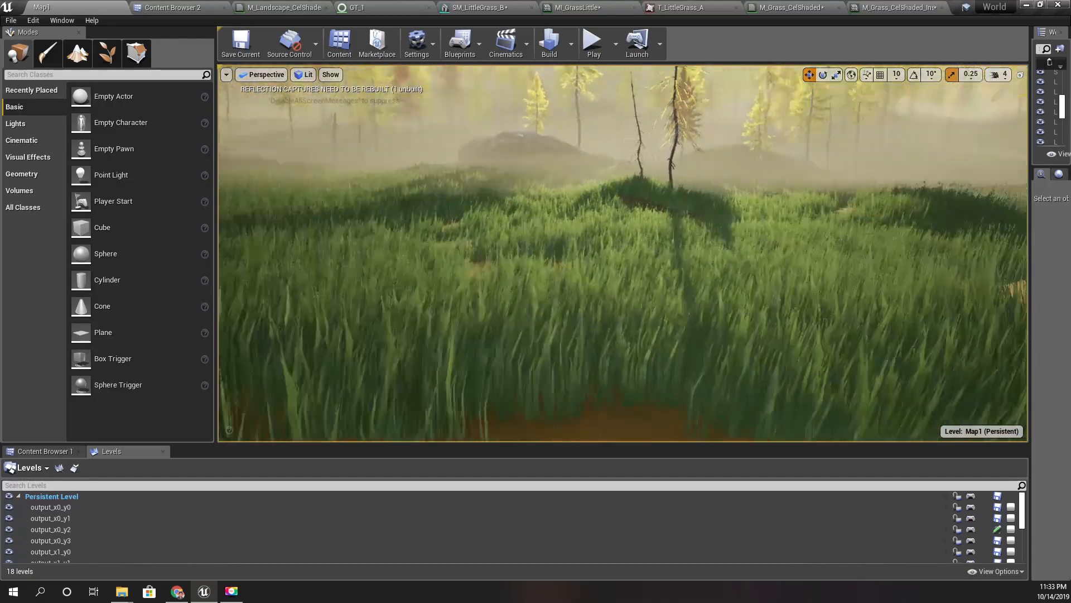
right_drag(623, 253, 638, 277)
key(a)
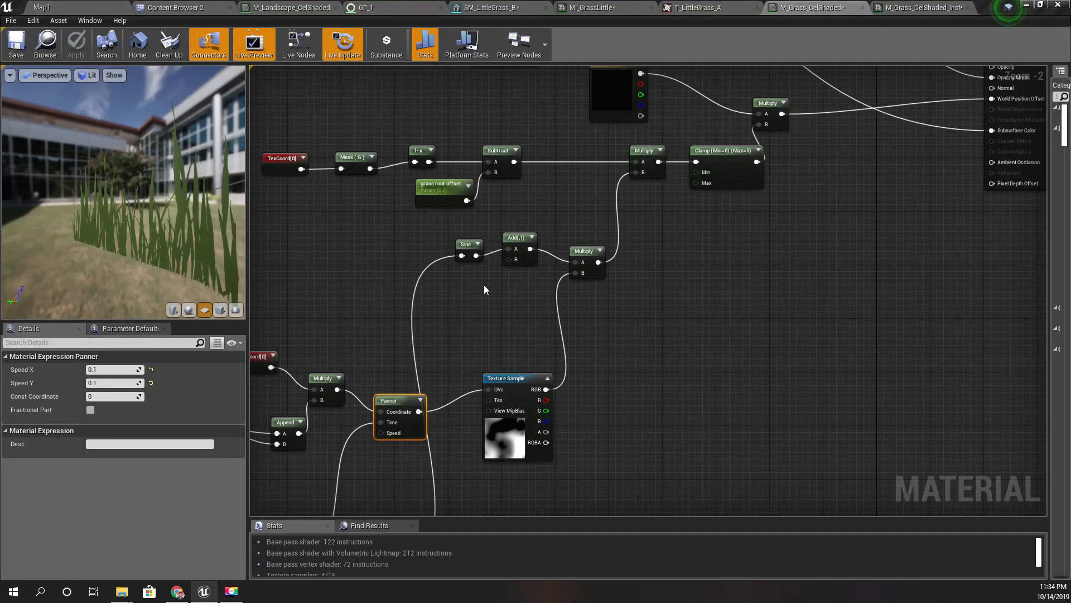
Step: Connect the noise Texture Sample's RGB directly to the B input of the Multiply before Clamp, bypassing the sine branch, and apply the material
right_drag(575, 413, 523, 415)
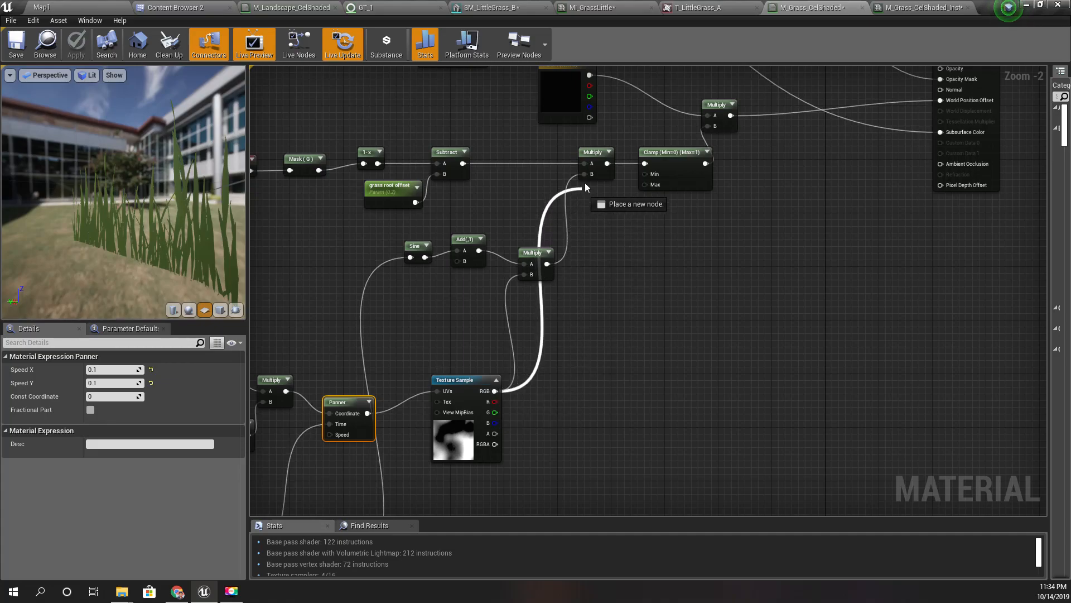
drag(591, 176, 590, 174)
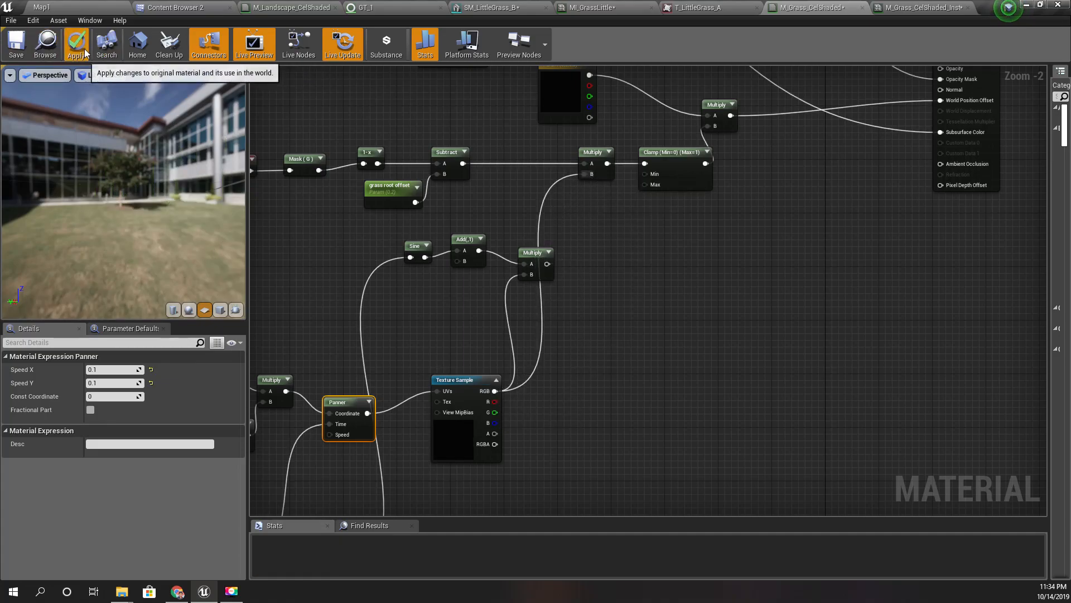
Step: Examine the grass motion in Map1 from several directions with only the panned noise driving the wind
click(87, 5)
right_drag(648, 273, 706, 279)
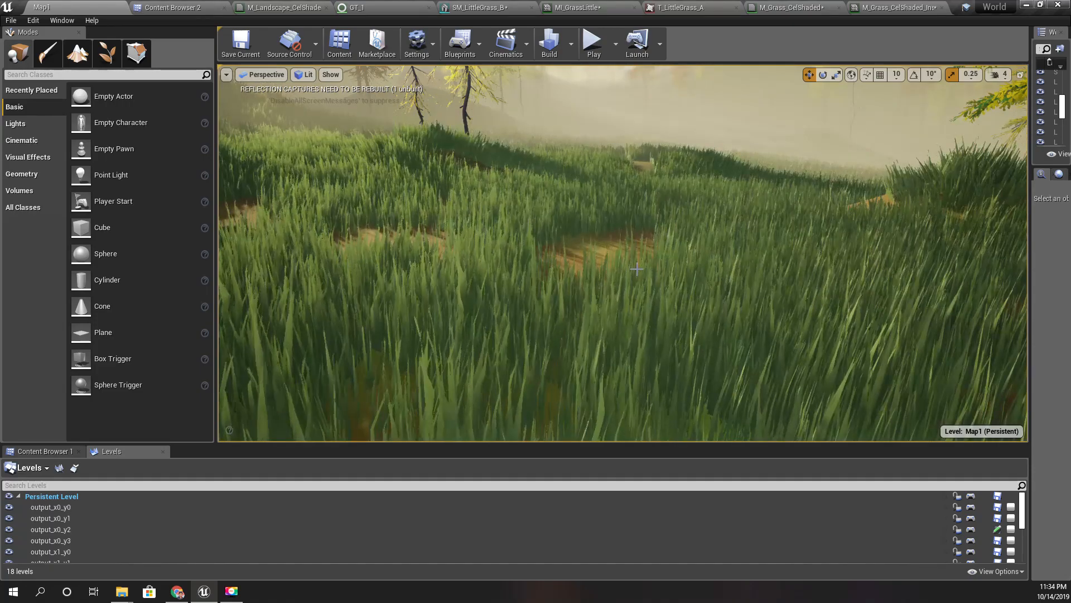
mouse_move(638, 269)
right_down()
mouse_move(536, 267)
mouse_move(629, 267)
right_up()
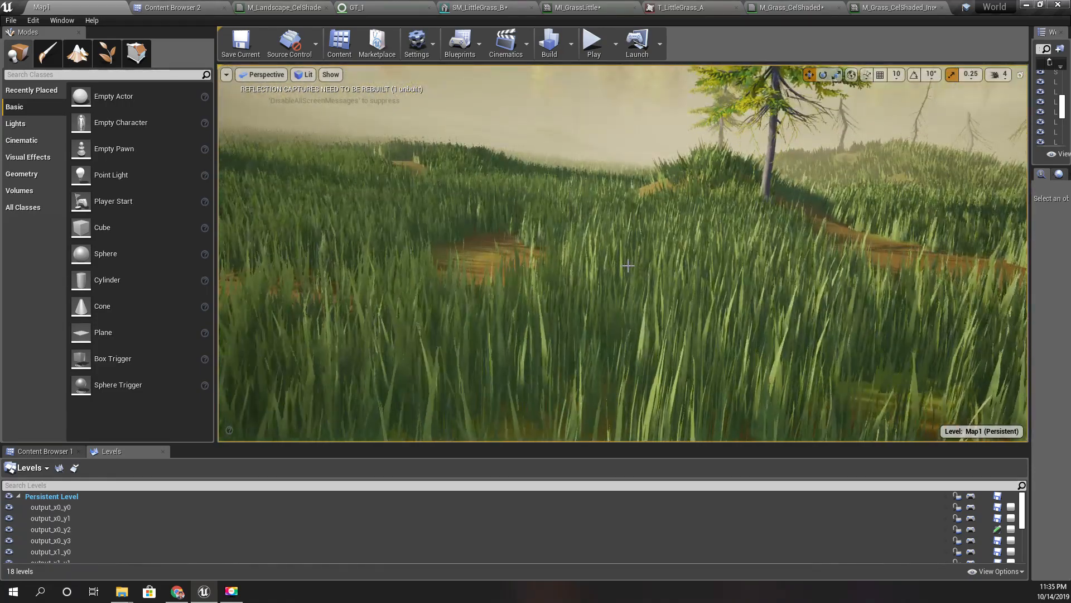
right_drag(629, 266, 530, 265)
right_drag(624, 266, 743, 266)
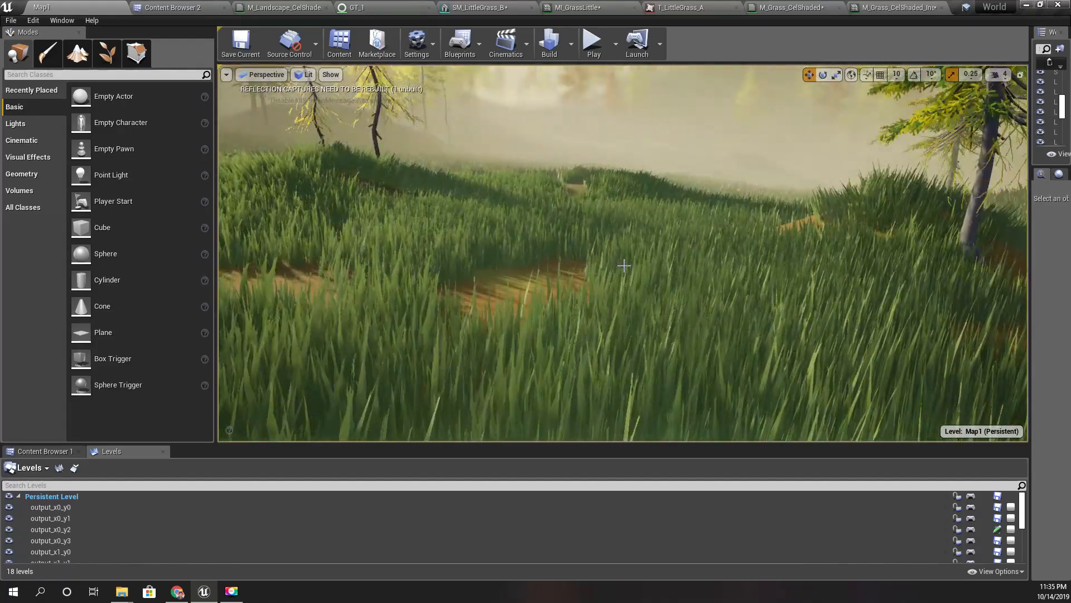
Step: Play the level full screen and walk the character forward through the grass to view the wind motion
key(F11)
key(alt+p)
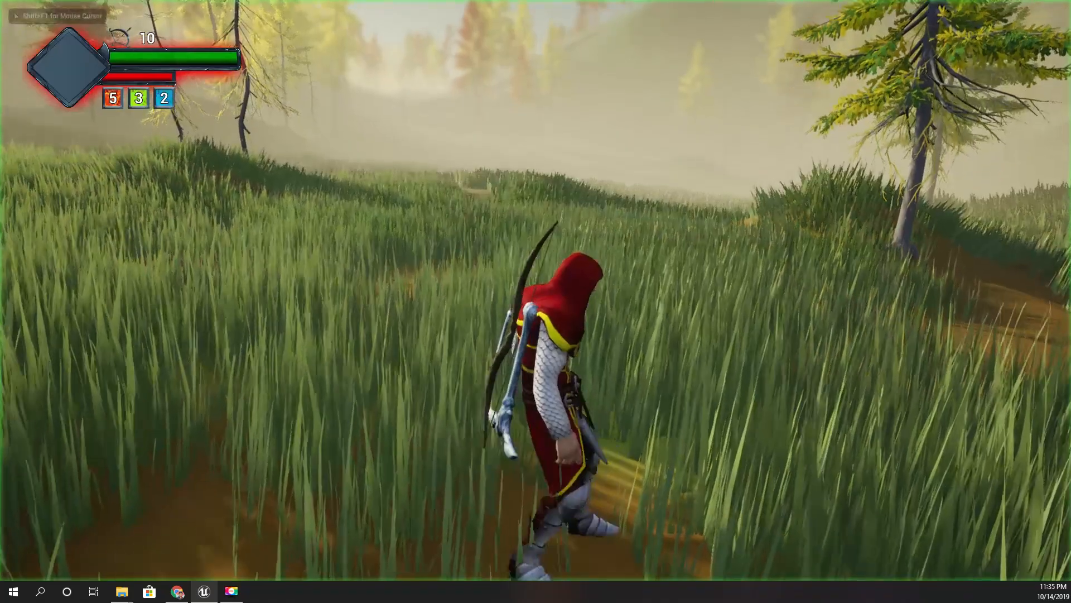
key(w)
key(w)
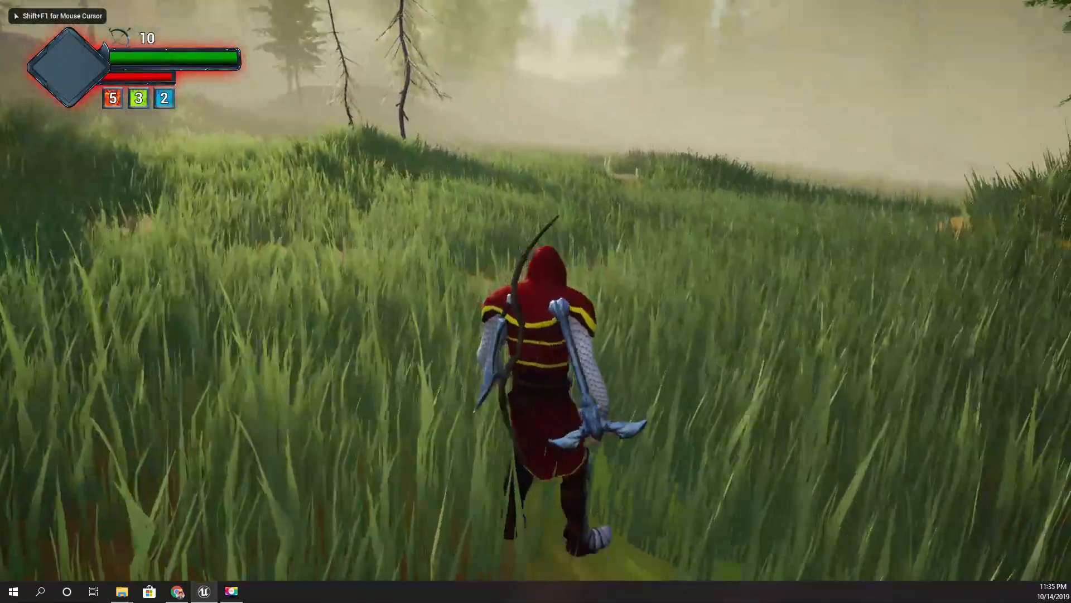
Step: Walk the character further through the grass to examine the noise-driven wind, and end the play session
key(w)
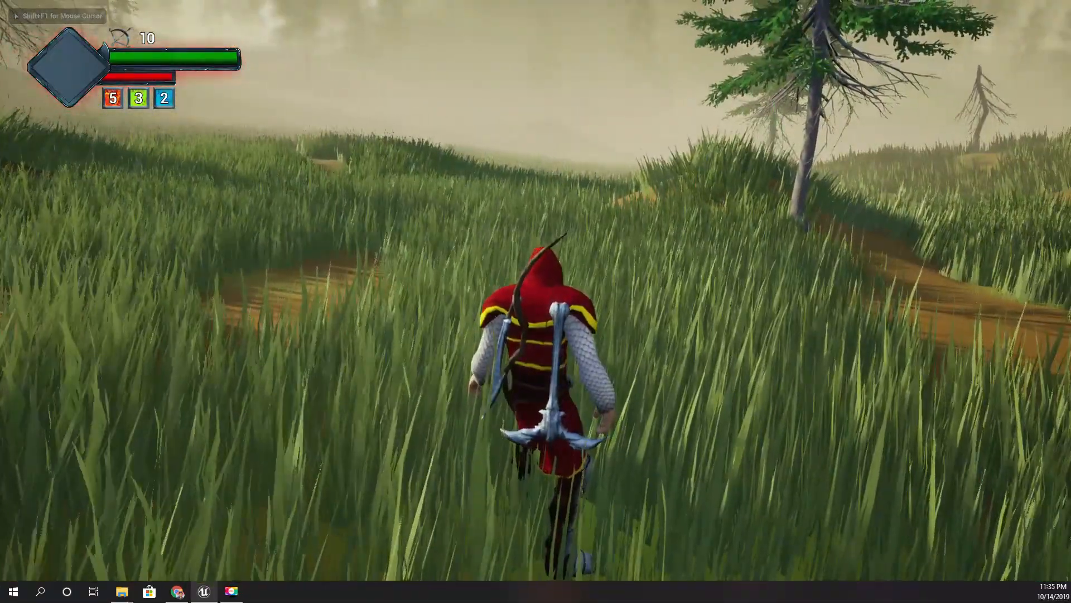
key(w)
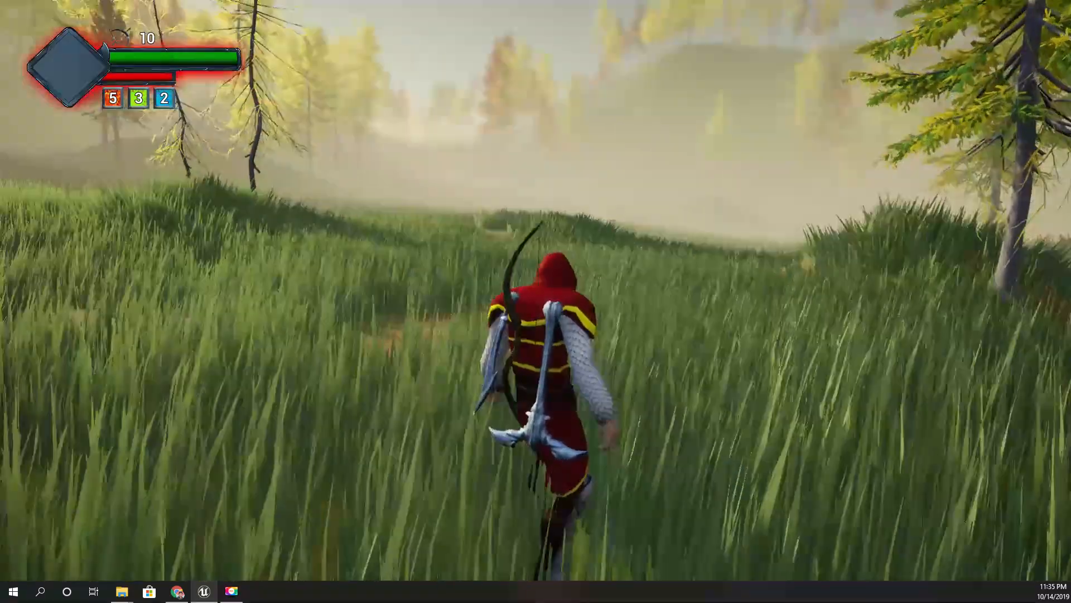
key(w)
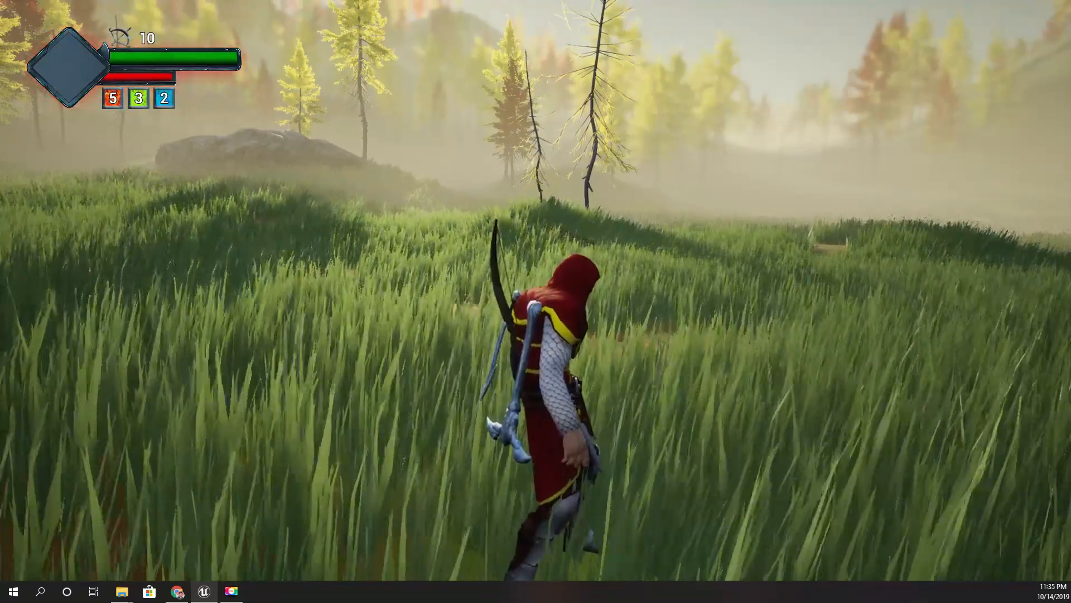
key(Escape)
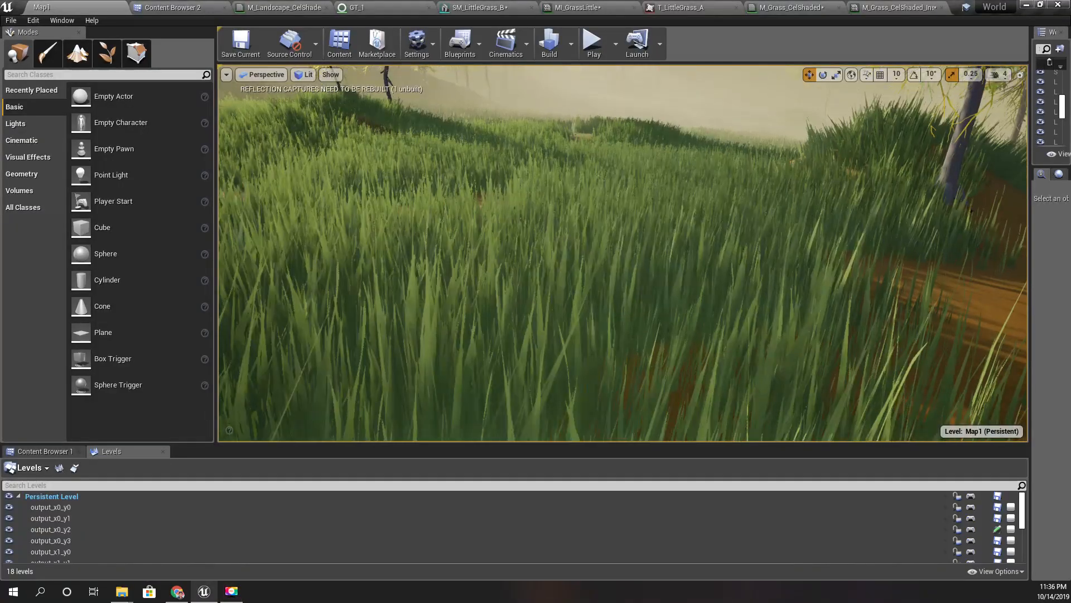
Step: Open the M_Grass_CelShaded material and review the noise Texture Sample and its connections to the Multiply nodes and Clamp
click(870, 8)
click(848, 6)
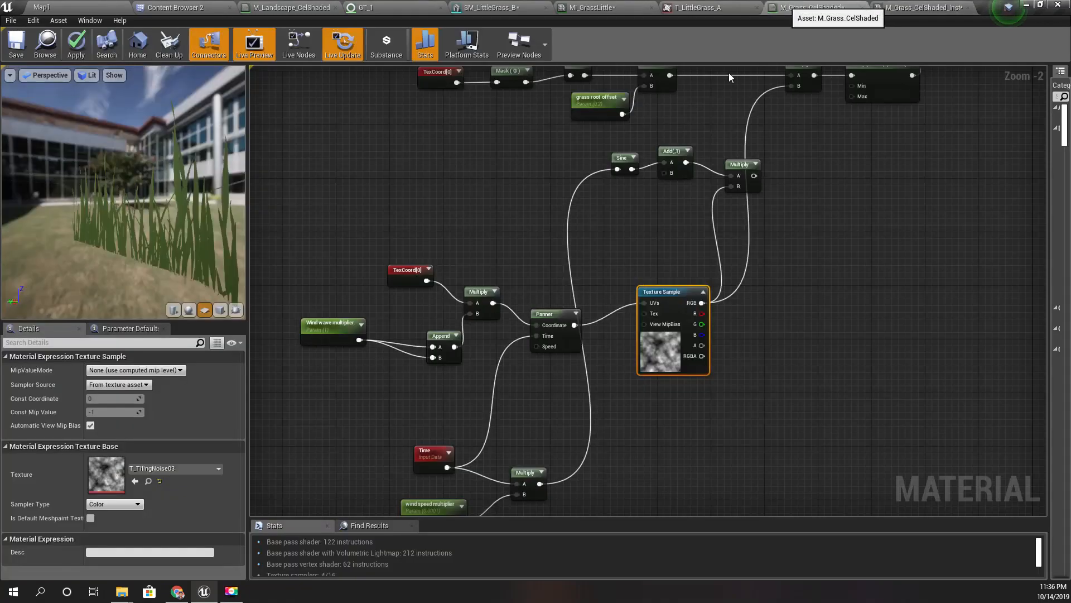
scroll(625, 401, up, 2)
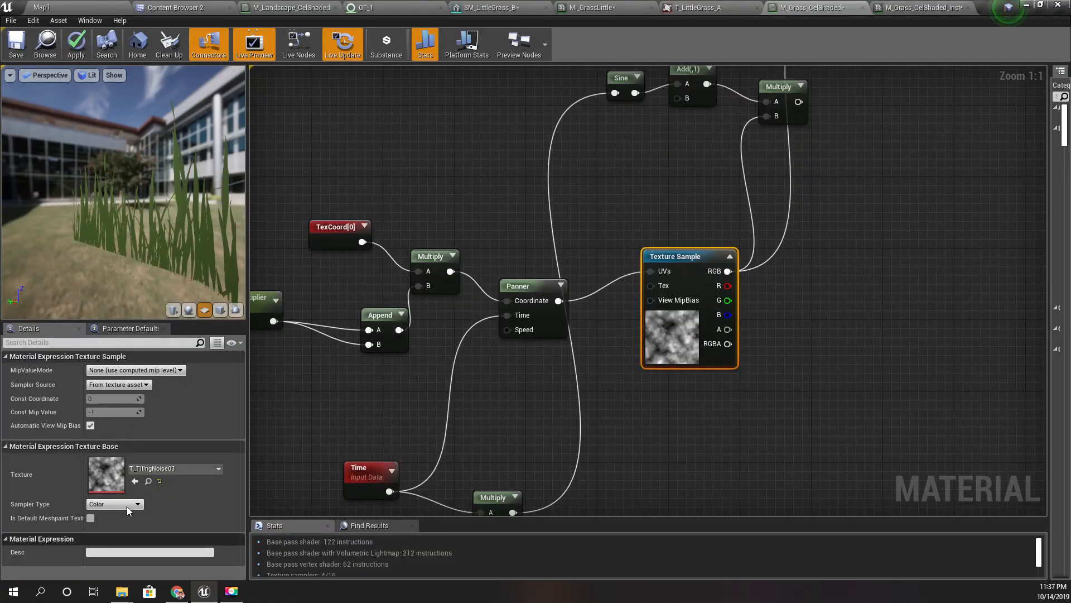
click(166, 470)
click(718, 384)
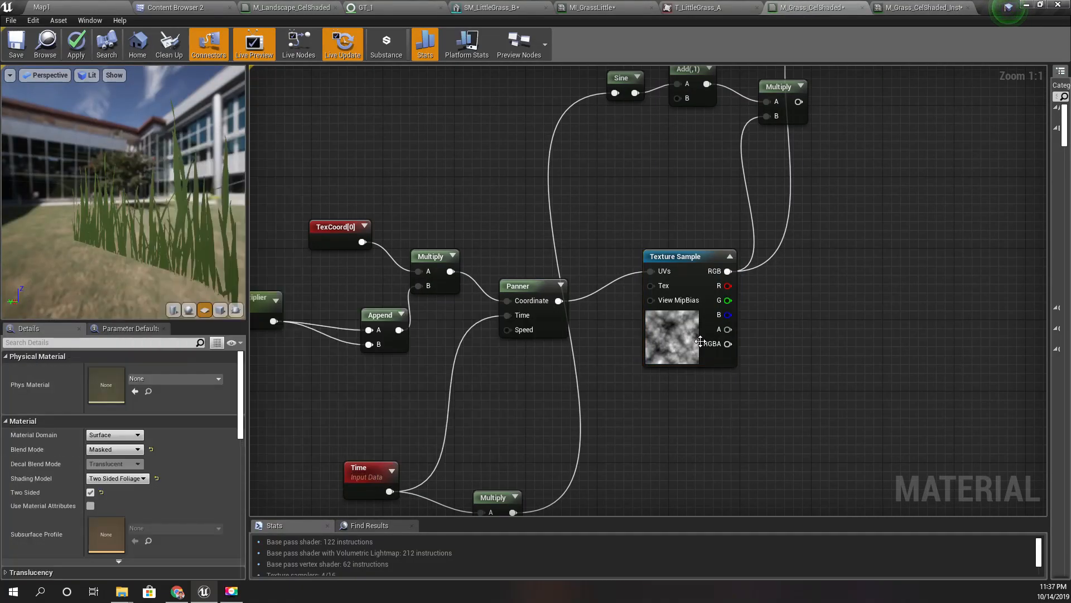
right_drag(545, 416, 636, 363)
right_drag(428, 359, 577, 334)
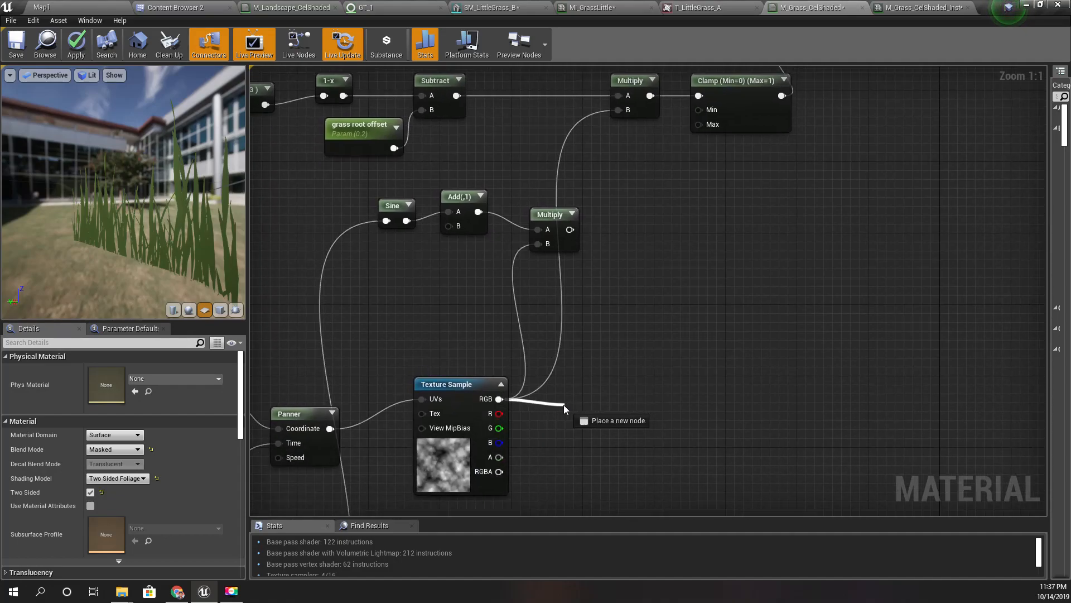
drag(564, 404, 561, 404)
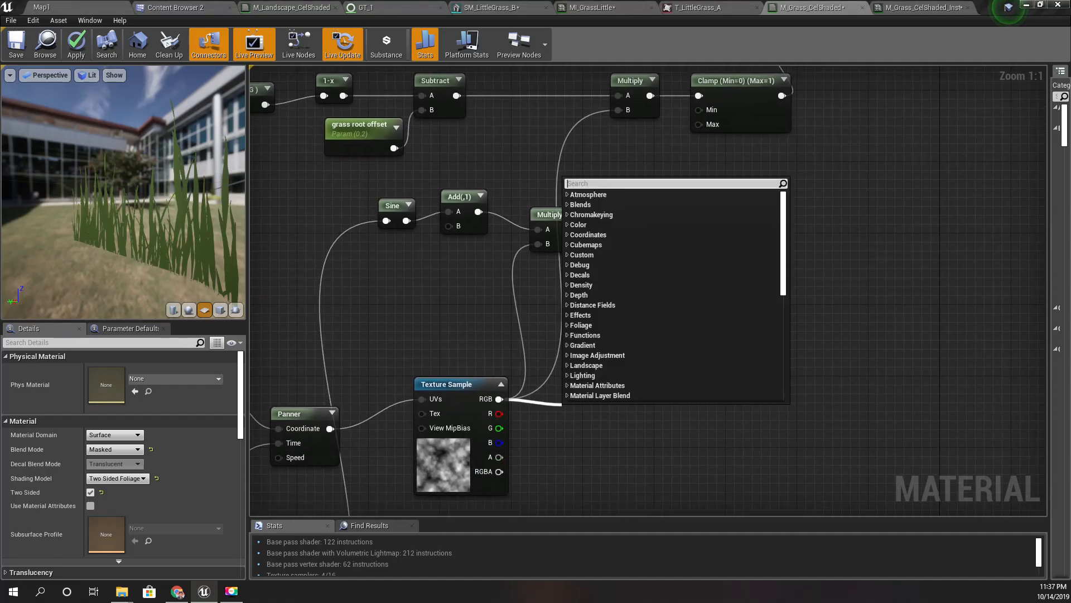
right_drag(645, 456, 617, 502)
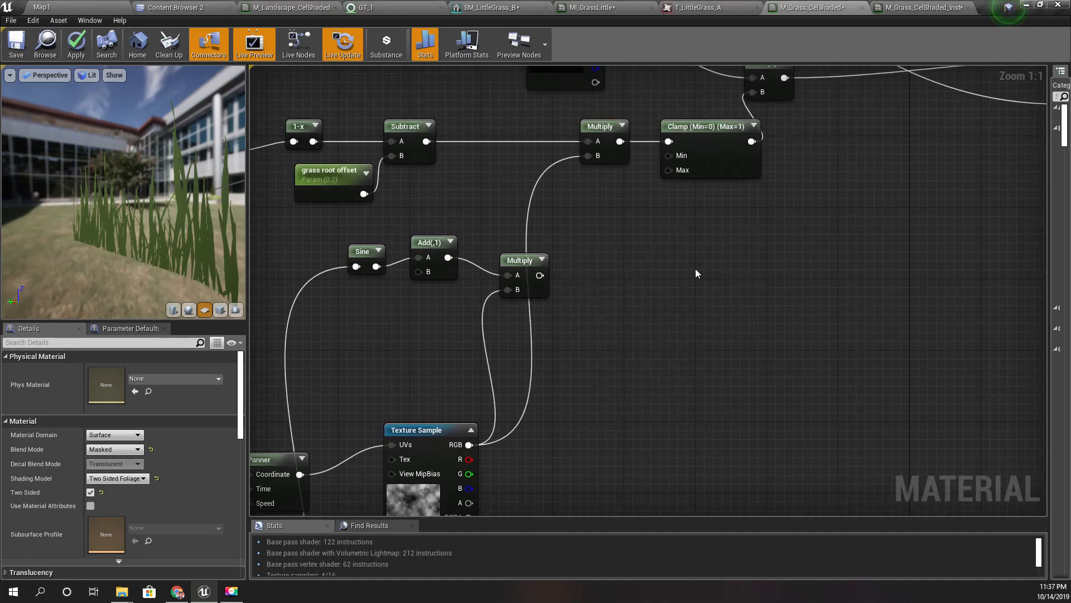
right_drag(679, 253, 657, 282)
right_drag(447, 281, 476, 253)
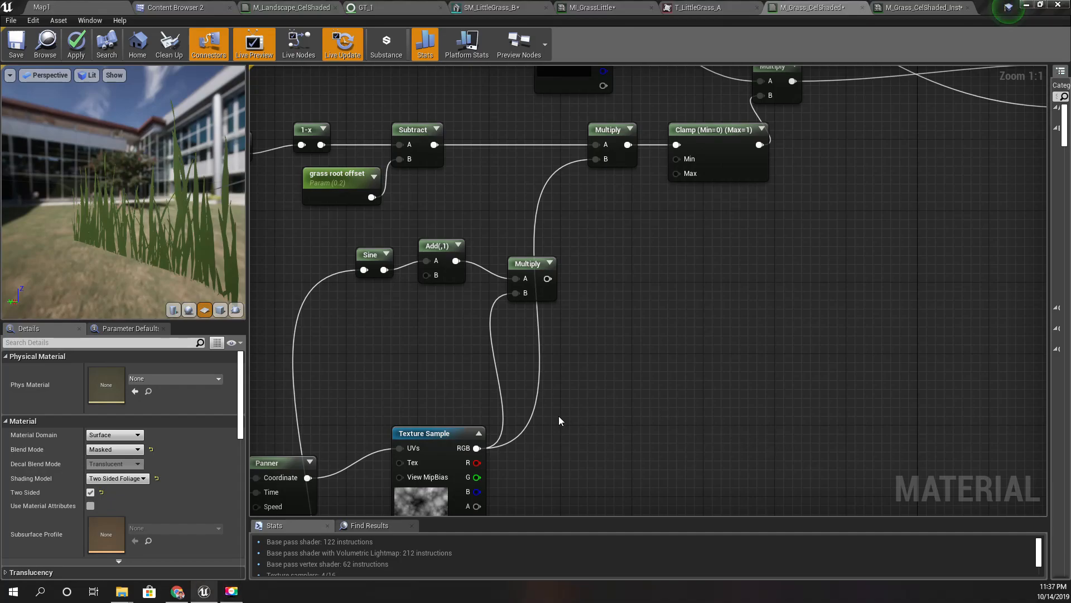
right_drag(561, 421, 567, 409)
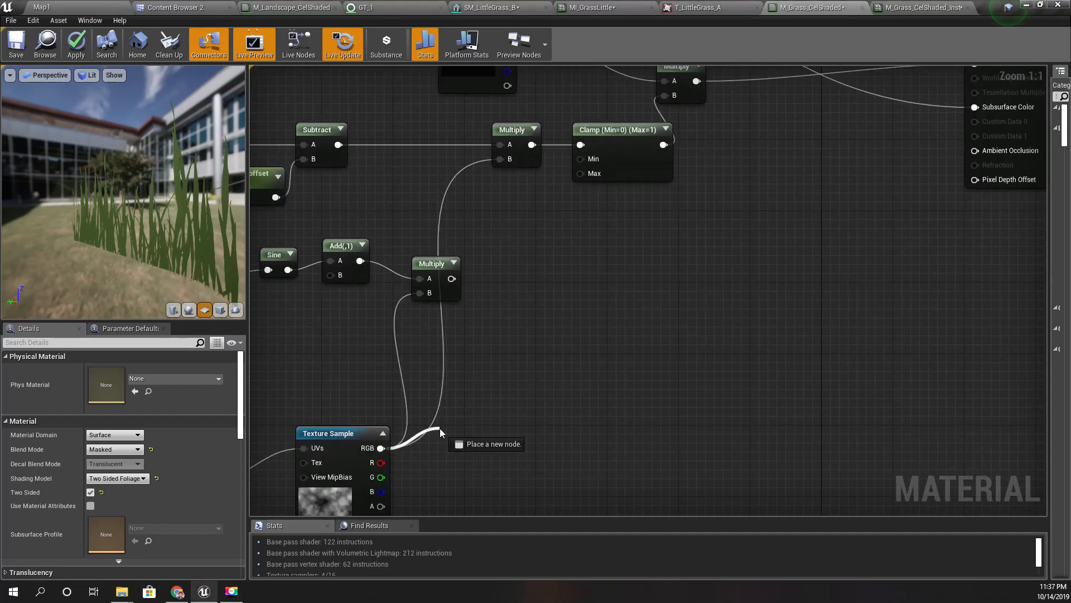
Step: Insert an Add node with Const B 0.5 between the noise Texture Sample's RGB and the Multiply before Clamp, and apply the material
drag(439, 427, 443, 426)
text(add)
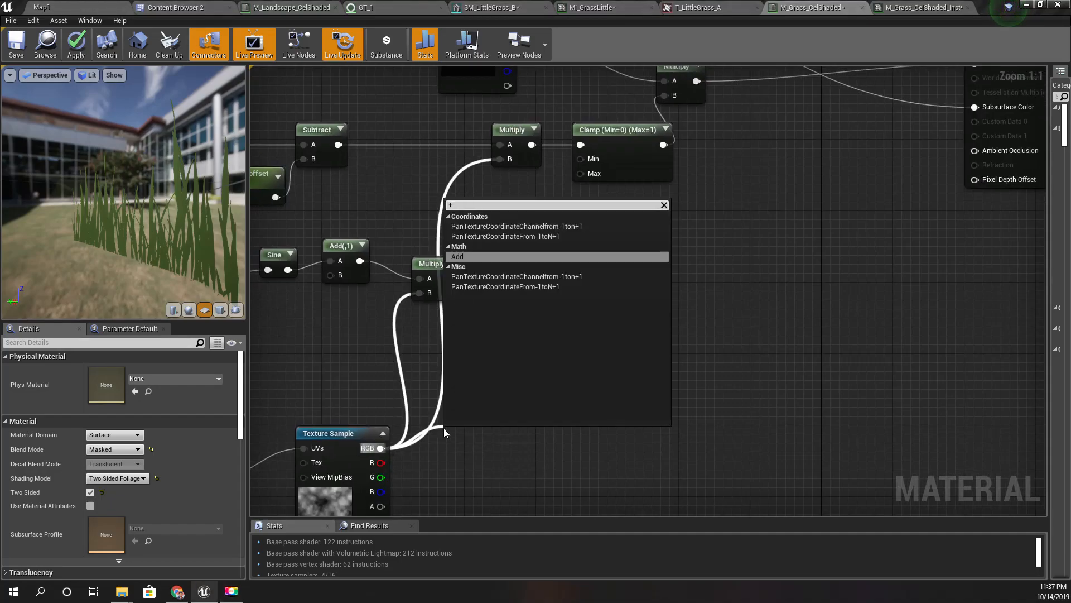
key(Return)
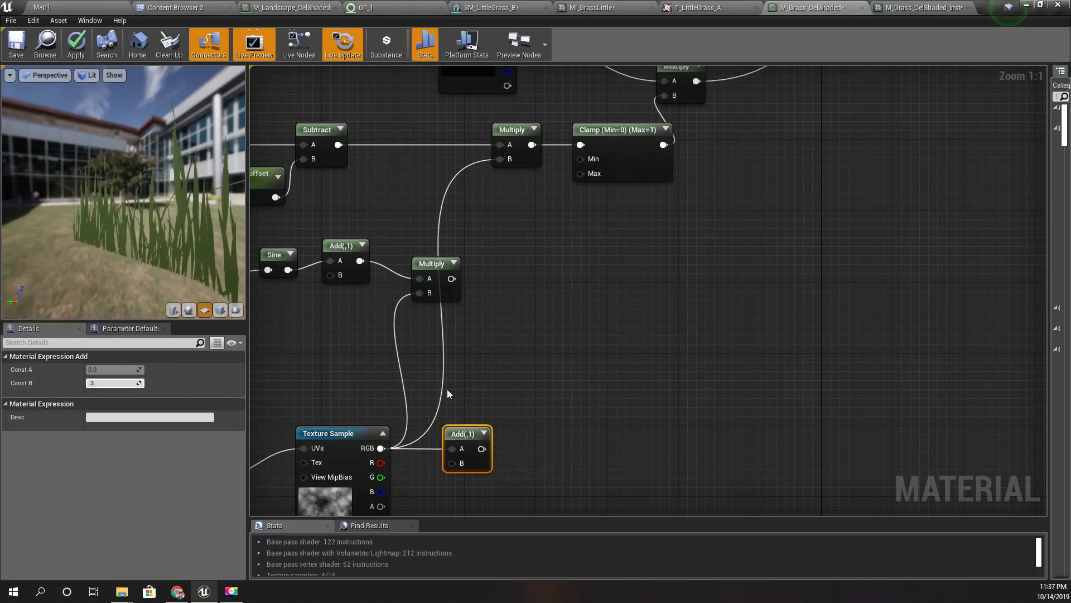
text(.3)
key(Return)
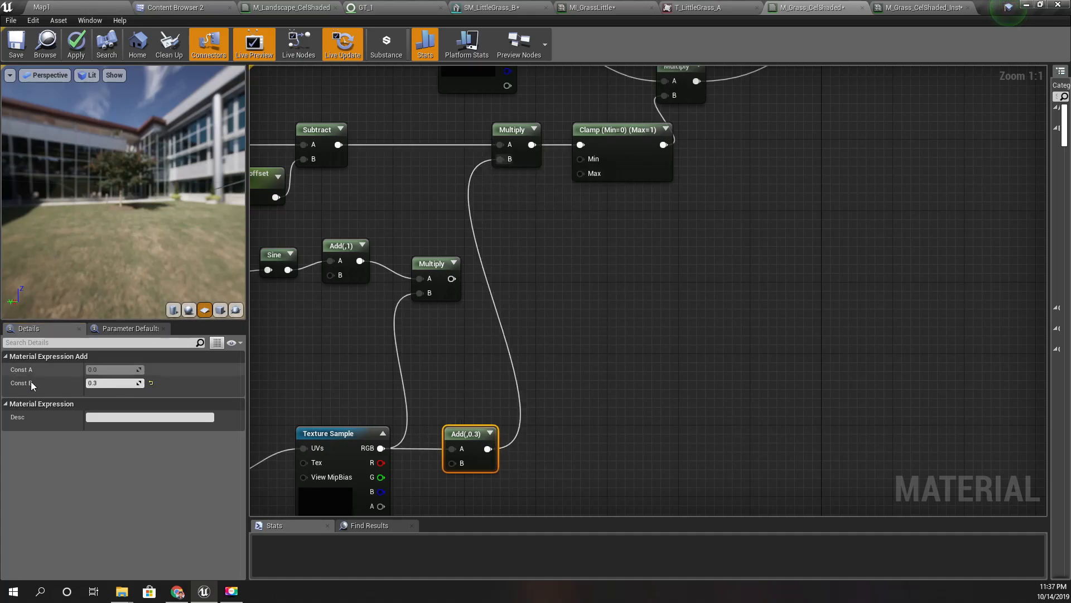
text(.5)
key(Return)
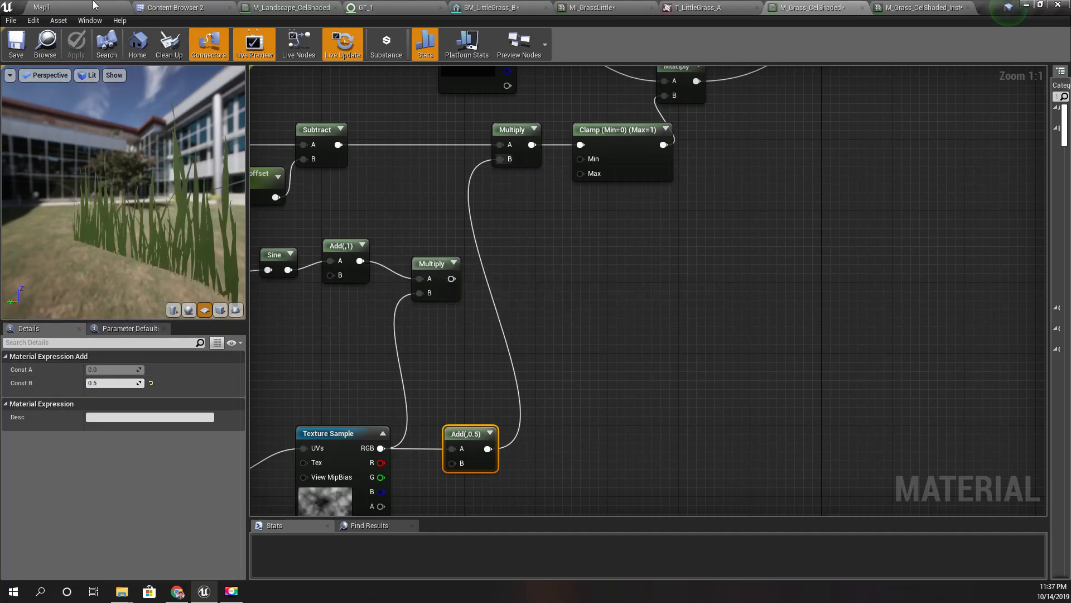
Step: Examine the grass bending in Map1 from several directions with the offset noise driving the wind
click(93, 6)
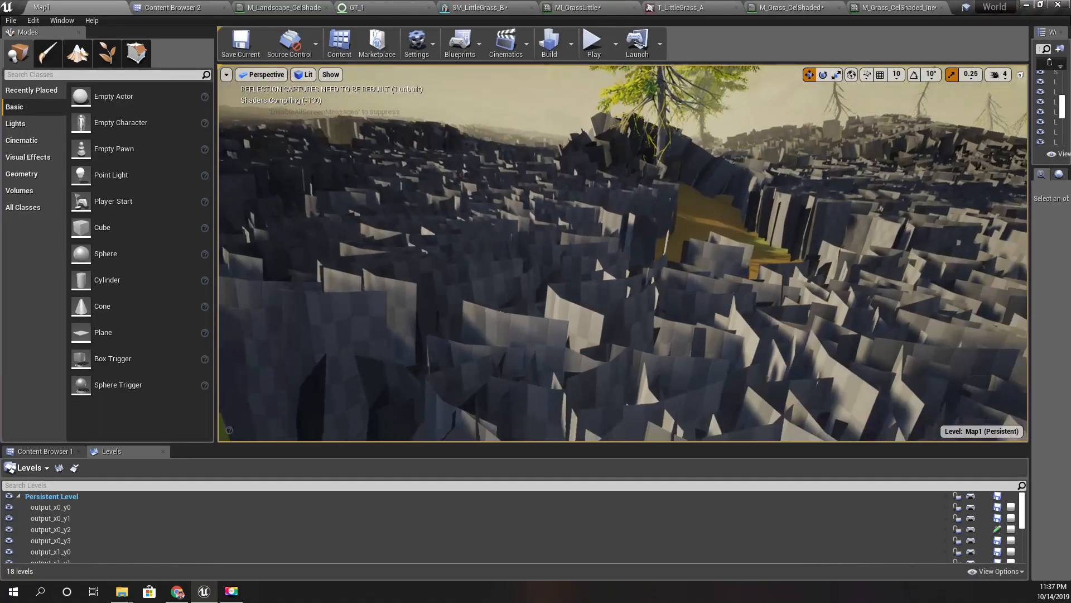
mouse_move(622, 253)
right_down()
mouse_move(781, 279)
mouse_move(743, 253)
mouse_move(491, 253)
mouse_move(563, 145)
mouse_move(552, 184)
mouse_move(430, 126)
mouse_move(411, 161)
right_up()
right_drag(591, 129, 413, 131)
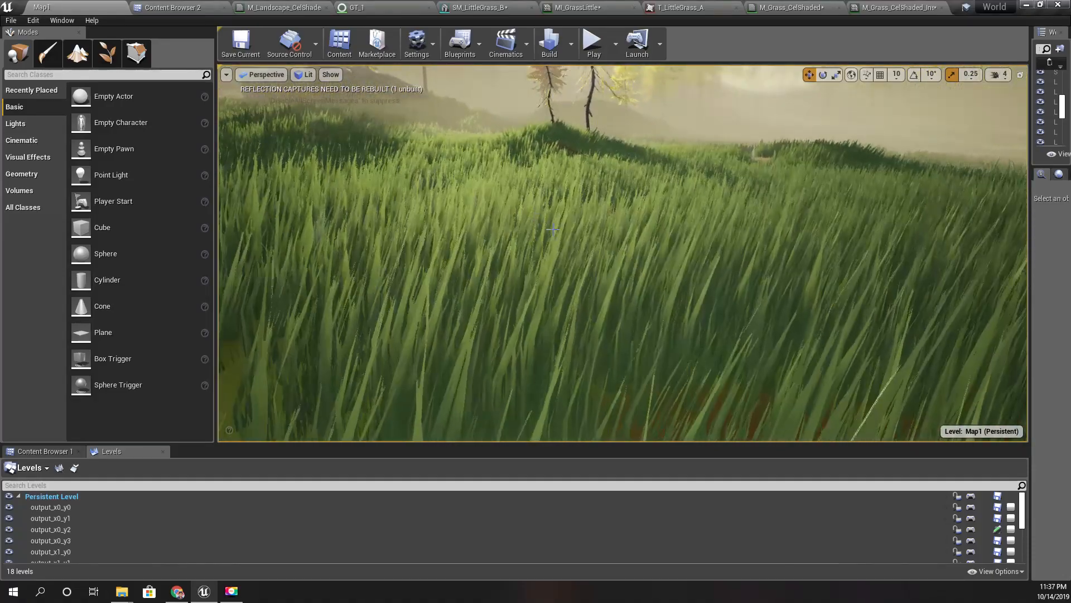
right_drag(580, 227, 655, 194)
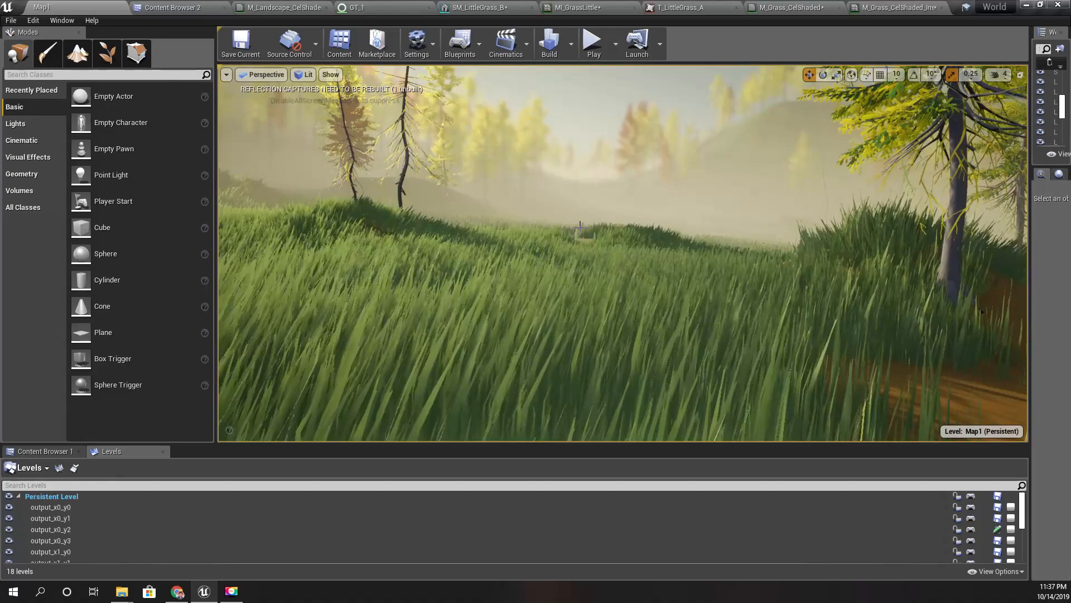
mouse_move(591, 227)
right_down()
mouse_move(485, 233)
mouse_move(599, 238)
right_up()
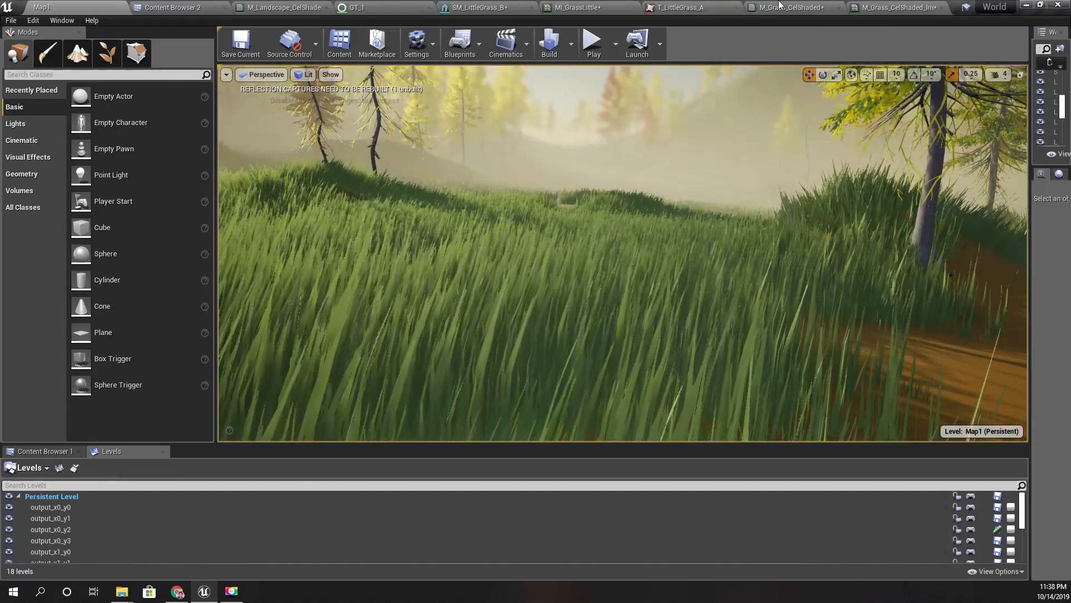
Step: Set the Wind Vector's G to 300 in the M_Grass_CelShaded instance and return to Map1
click(781, 6)
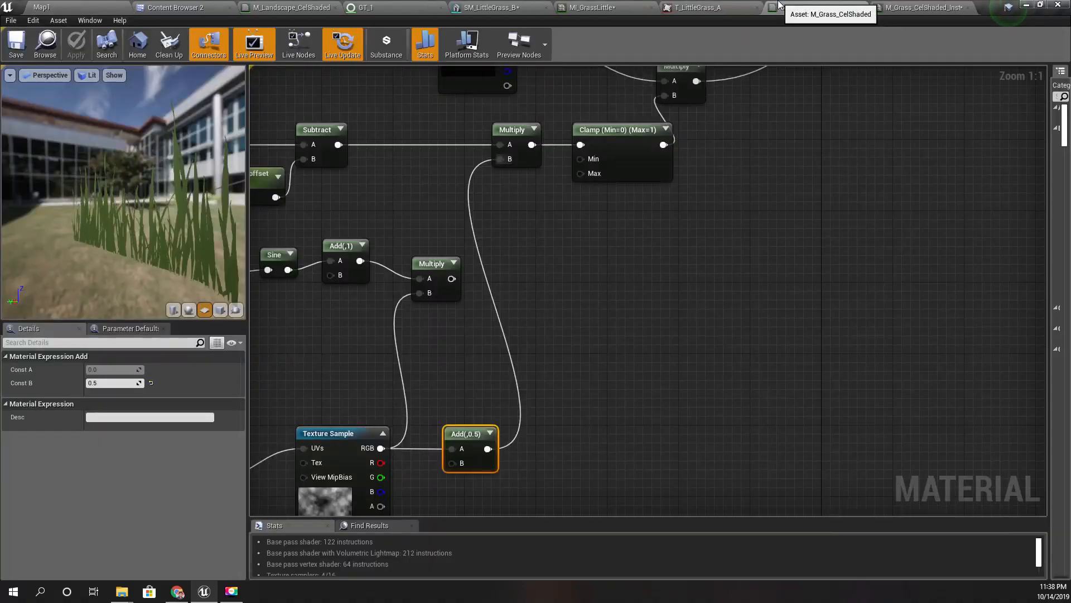
click(909, 6)
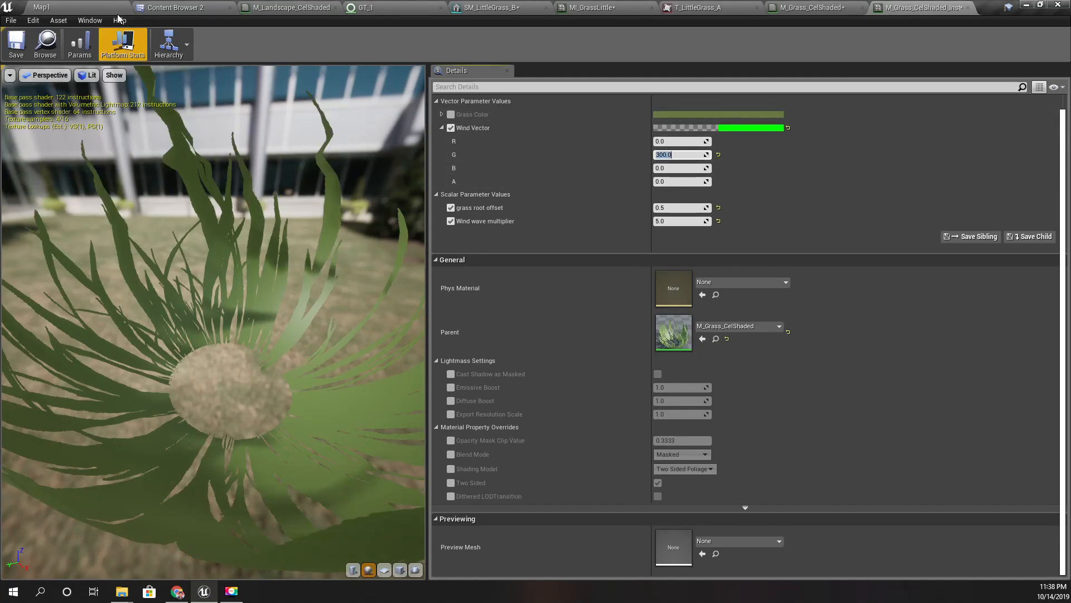
click(101, 6)
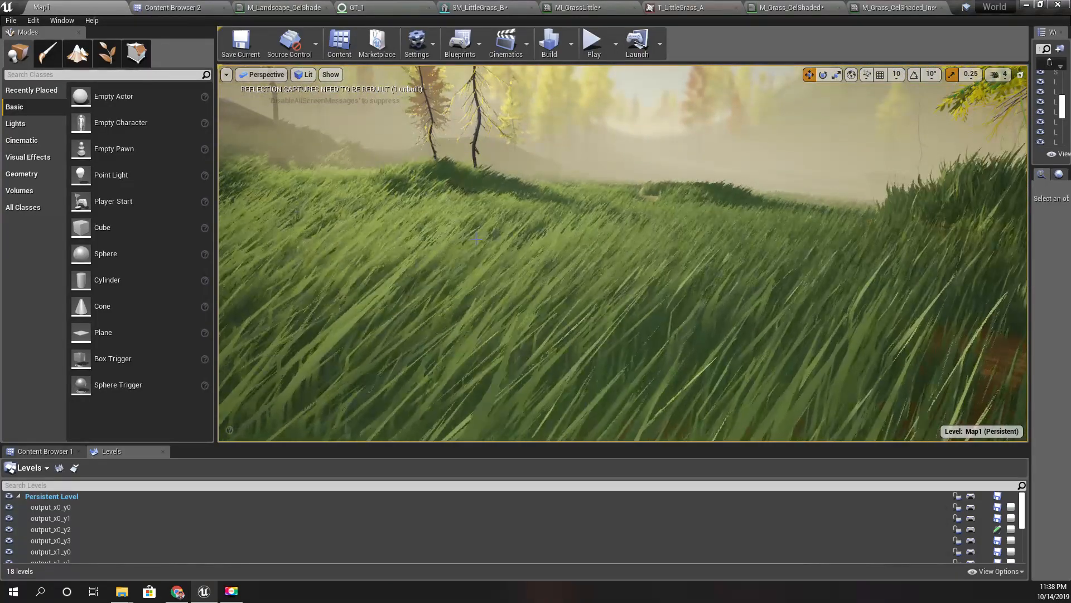
Step: Play the level full screen, walk the character through the grass to view the stronger wind, and return to the windowed editor with play running
key(F11)
key(alt+p)
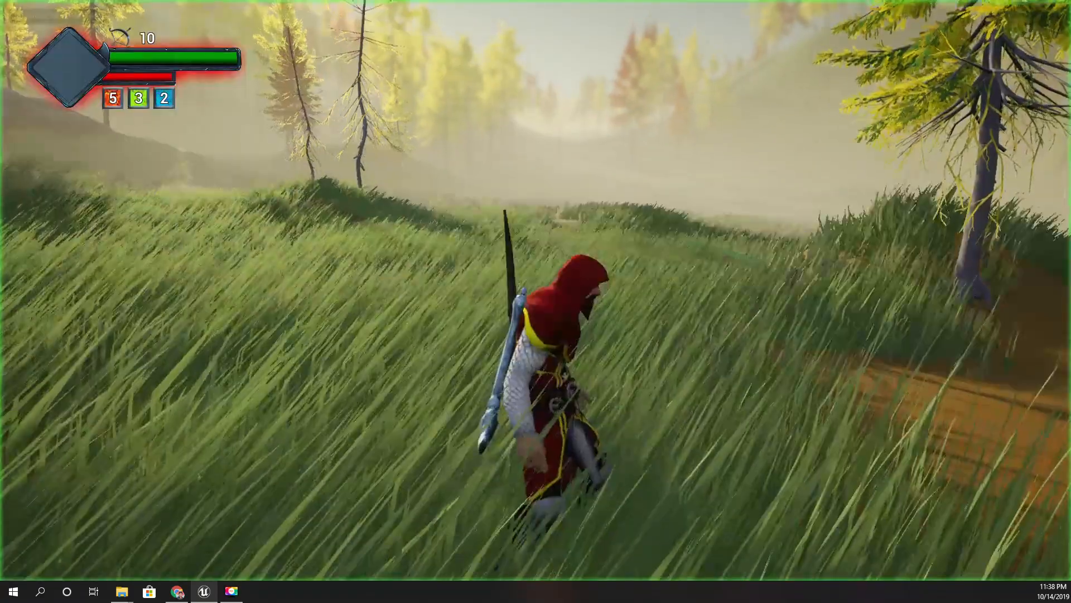
key(w)
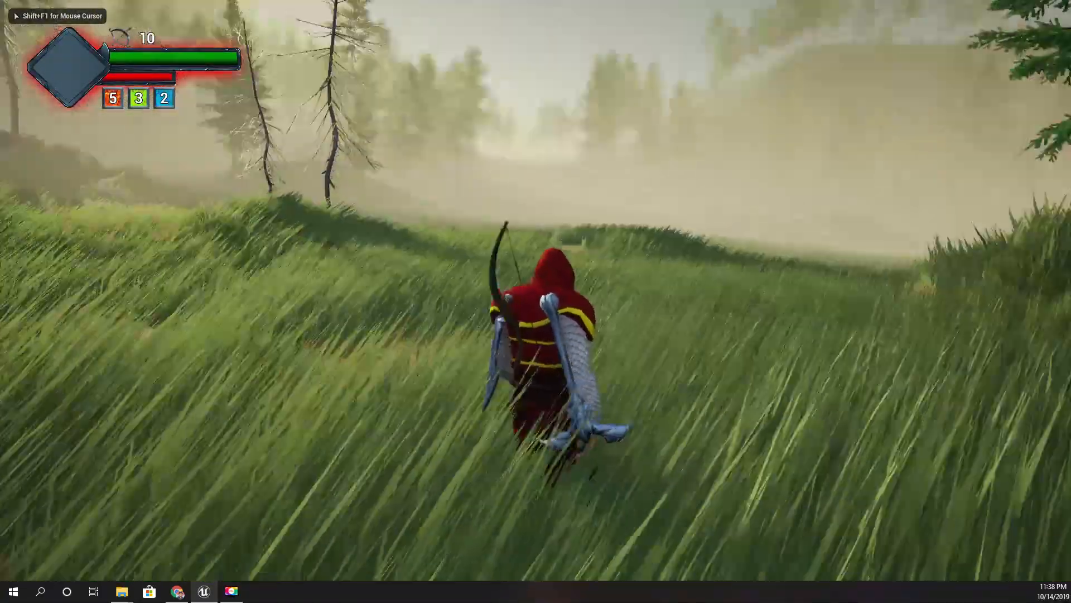
key(d)
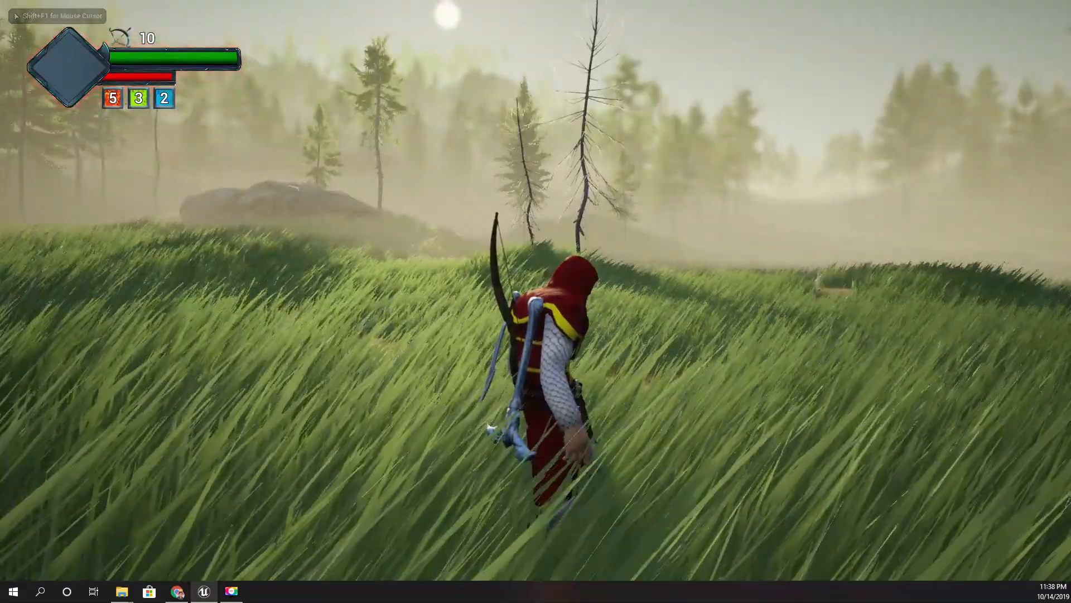
key(w)
key(w)
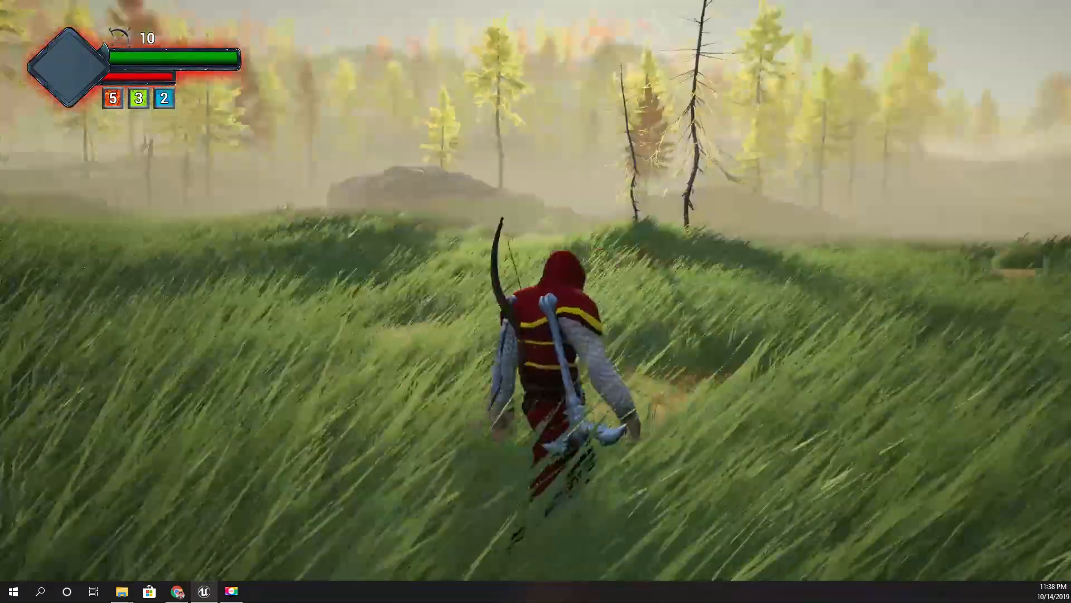
key(w)
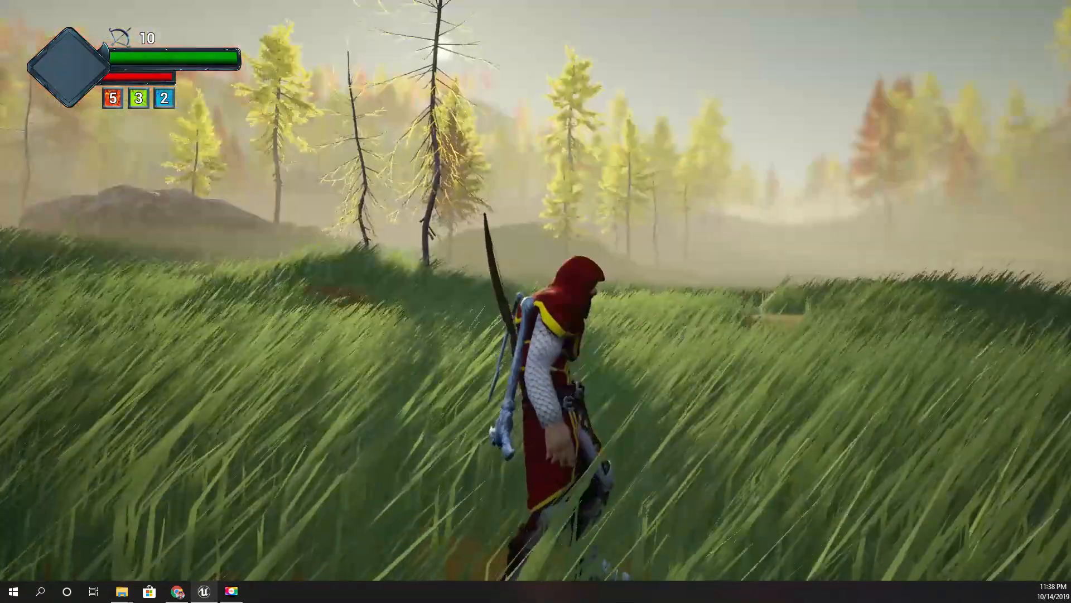
key(d)
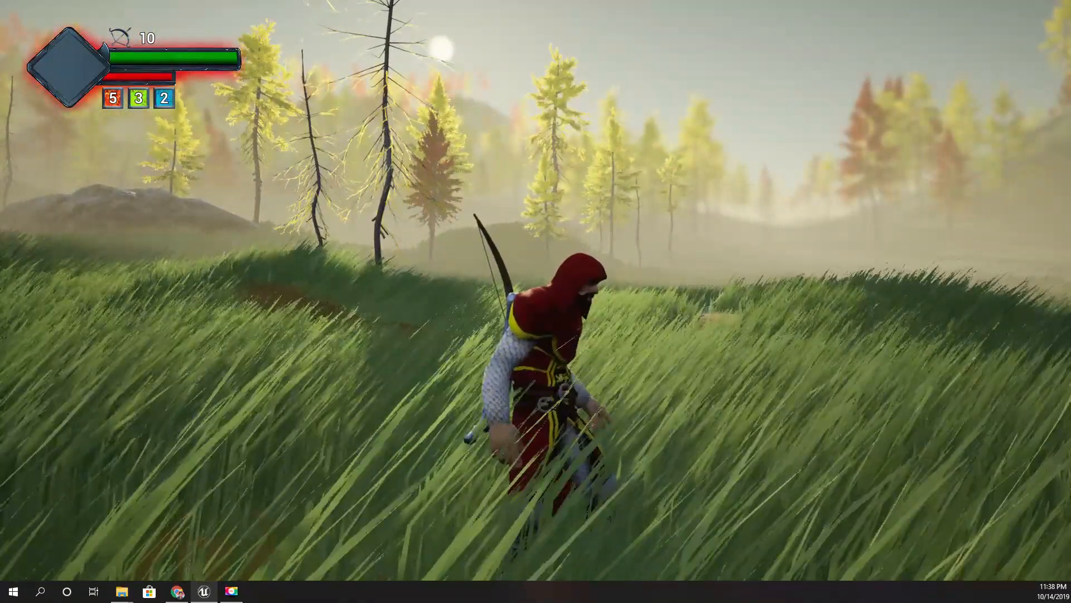
key(F11)
key(shift+F1)
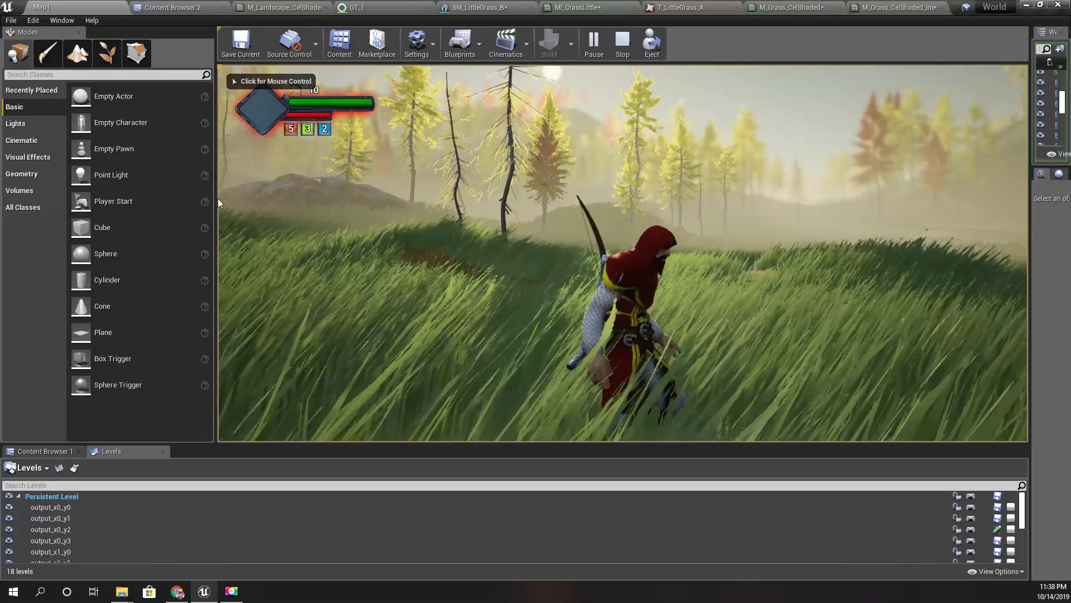
Step: Set the Wind Vector's G to -300 in the grass material instance and view the reversed wind in the running level
click(891, 7)
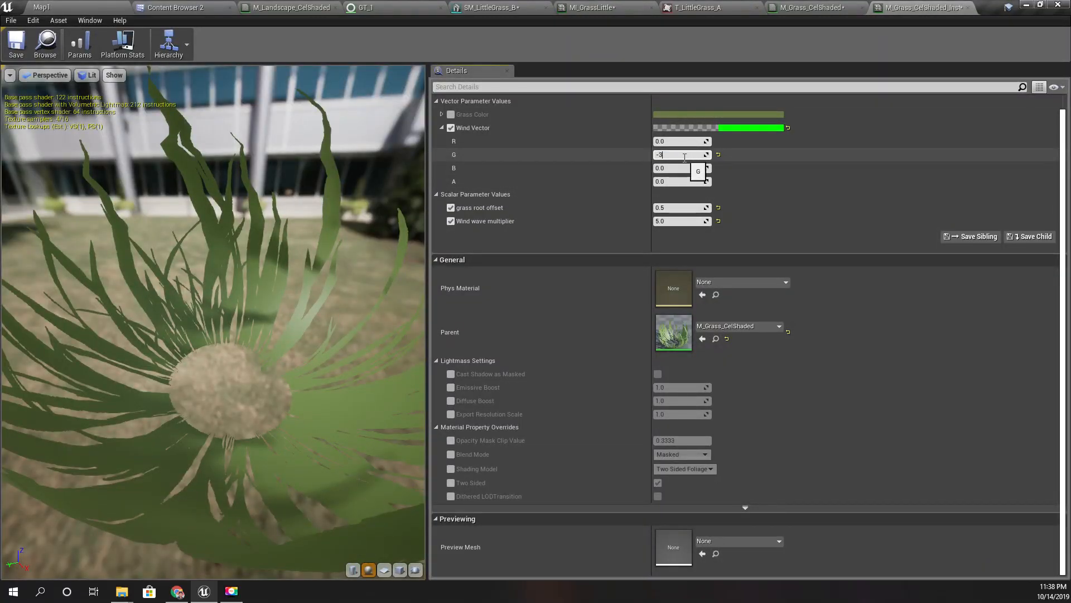
key(Return)
click(94, 4)
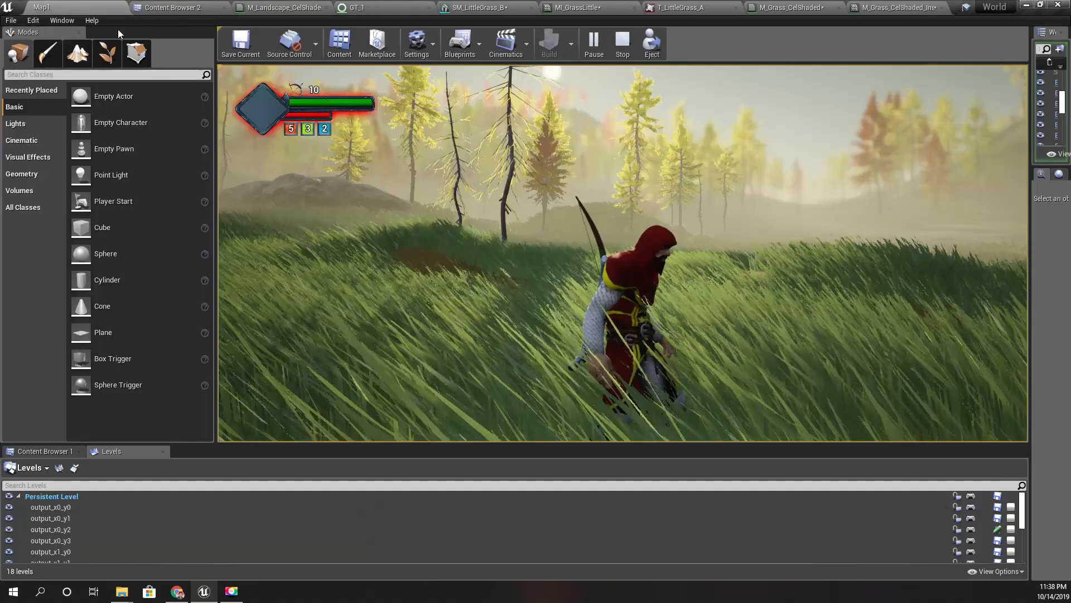
click(357, 184)
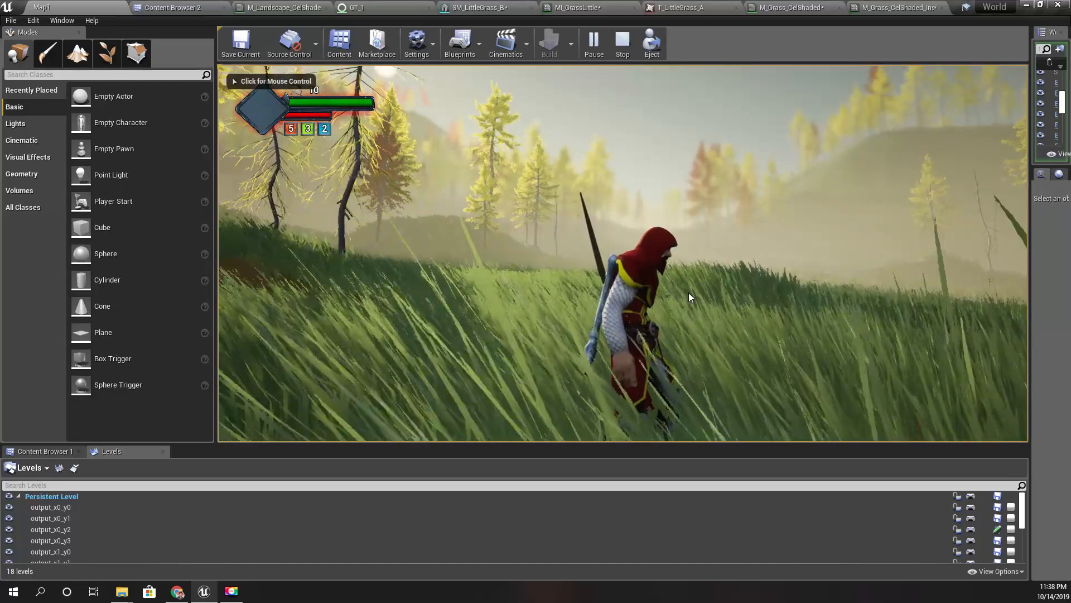
Step: Float the grass instance's editor over the running level and set the Wind Vector to R 200 and G 300
key(shift+F1)
click(893, 7)
drag(893, 7, 34, 274)
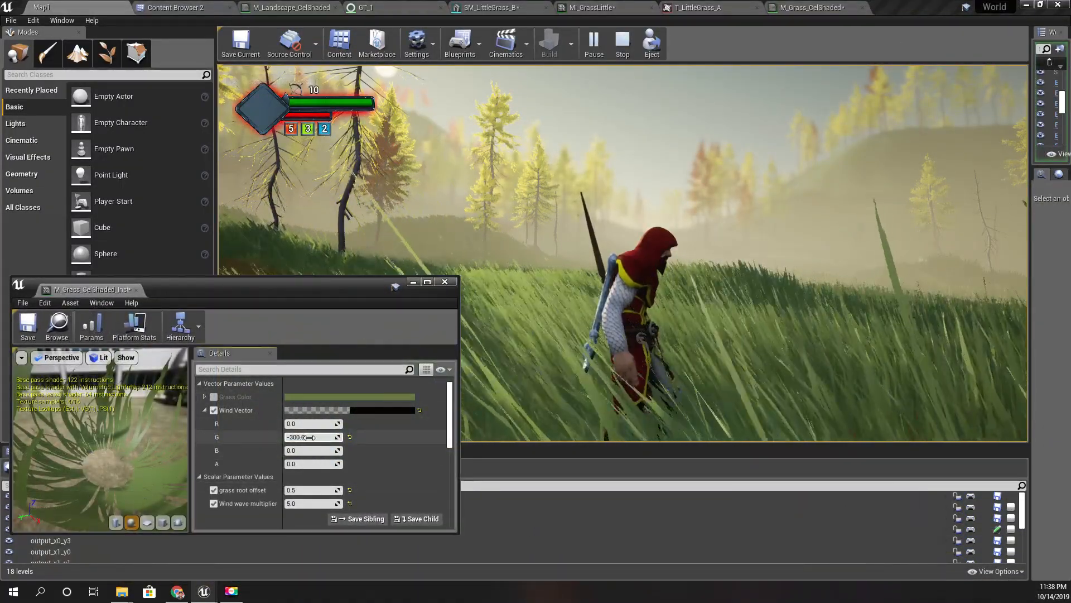
mouse_move(317, 437)
mouse_down()
mouse_move(399, 445)
mouse_move(310, 439)
mouse_up()
click(310, 439)
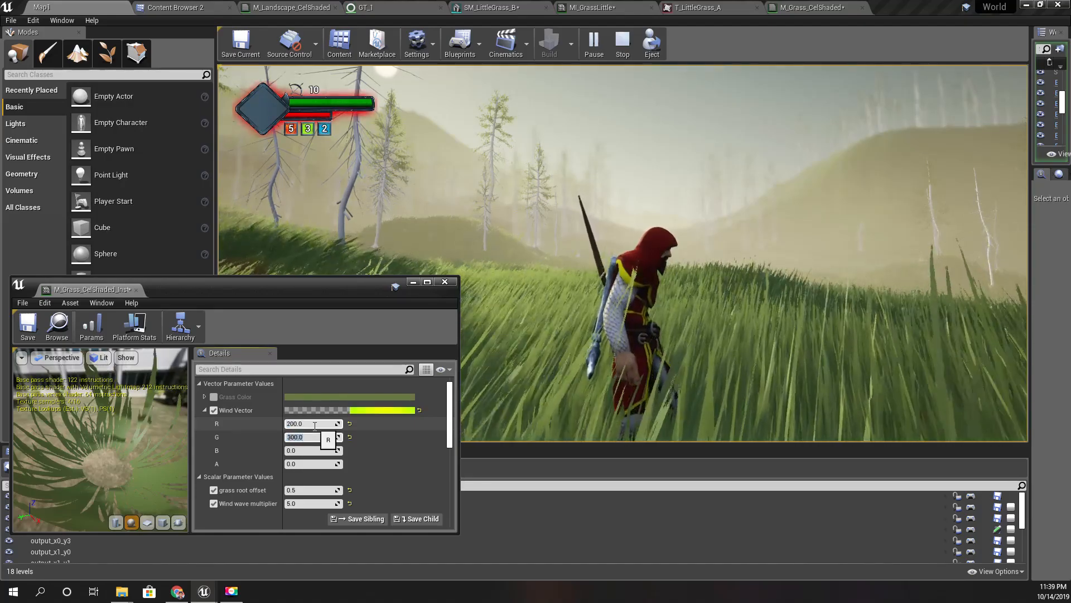
Step: View the wind-bent grass in the running level, stop play, and close the floating editor of the grass material instance
click(875, 291)
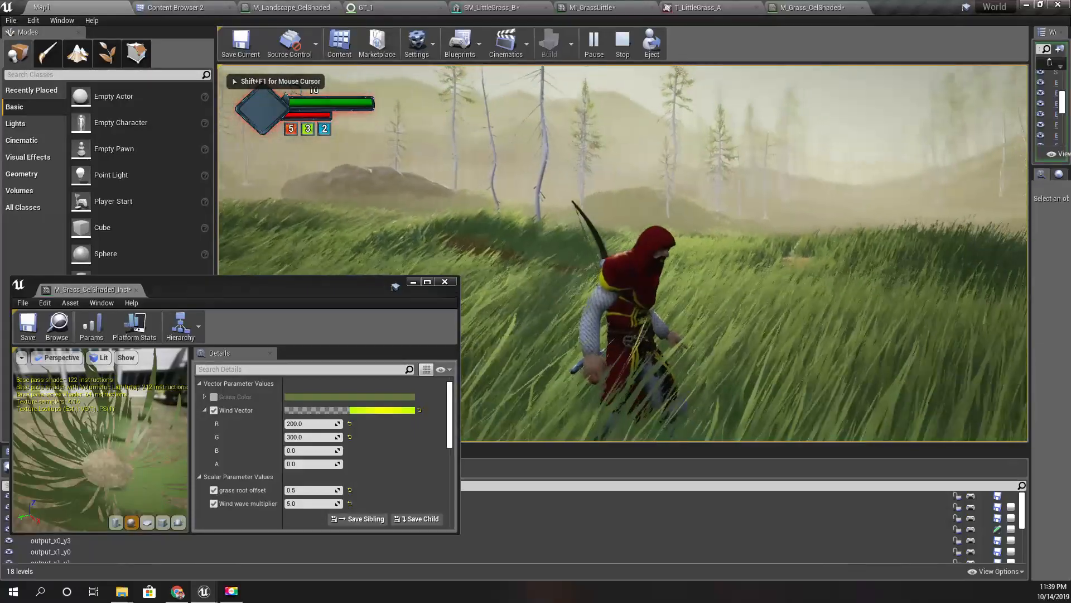
key(shift+F1)
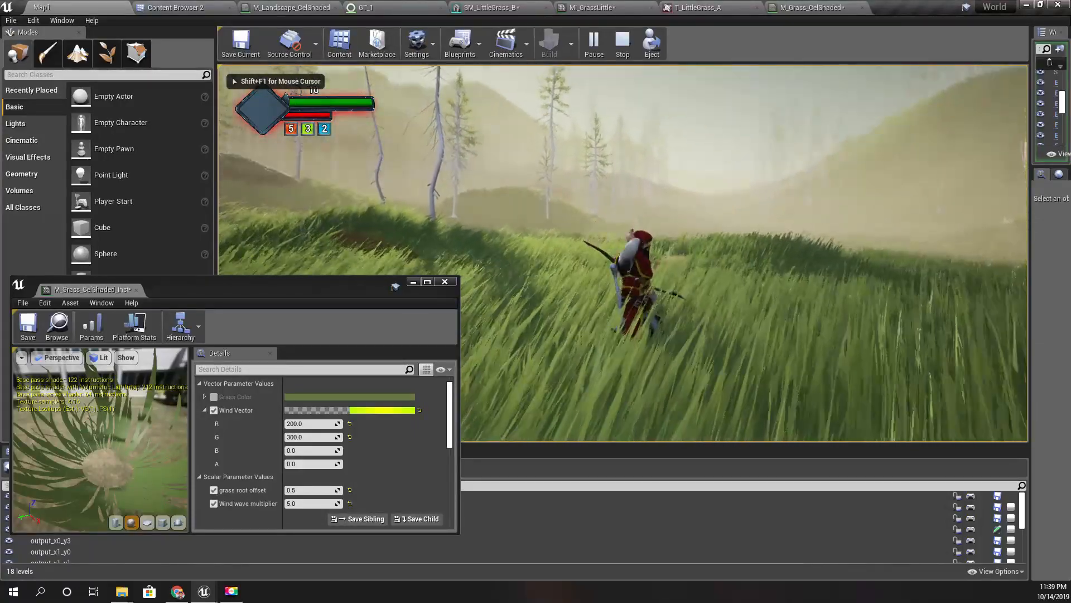
key(Escape)
click(447, 283)
Step: Examine the grass bending in the wind across Map1 in the full-screen level viewport
right_drag(662, 281, 385, 276)
key(F11)
key(w)
right_drag(672, 277, 659, 274)
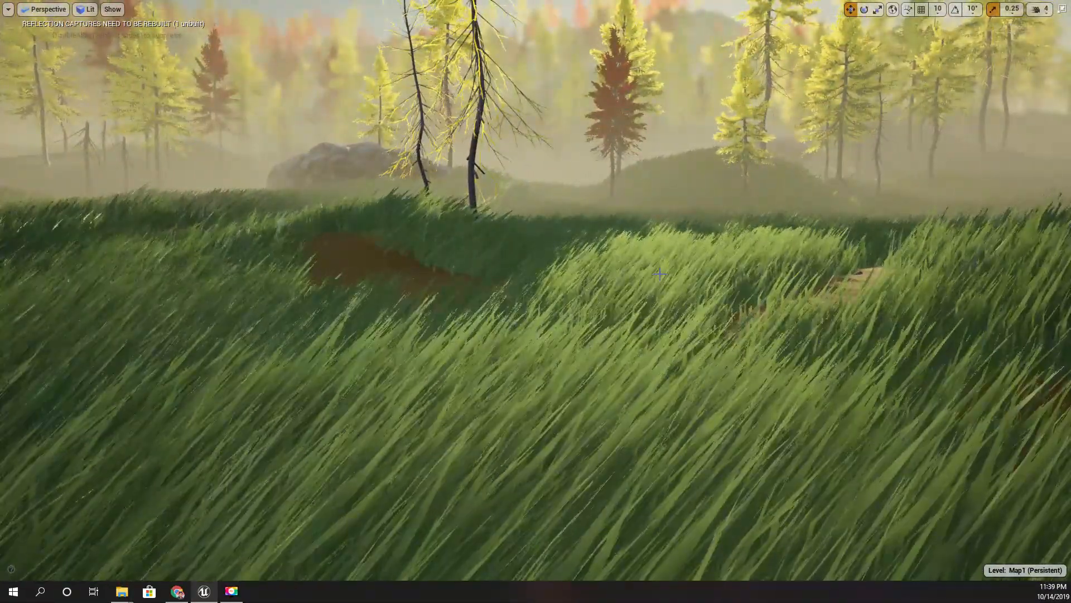
right_drag(660, 273, 704, 284)
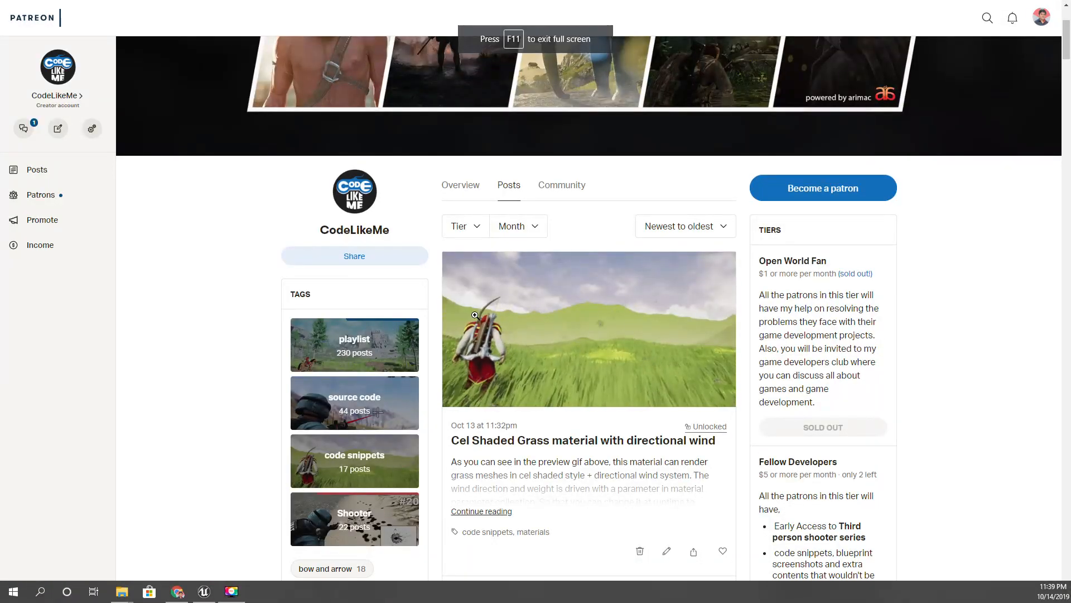
Step: Look through the CodeLikeMe posts on Patreon, from the cel-shaded grass material down to the distance shadows tutorials and back up
scroll(683, 379, down, 1)
scroll(635, 324, down, 10)
scroll(642, 326, down, 16)
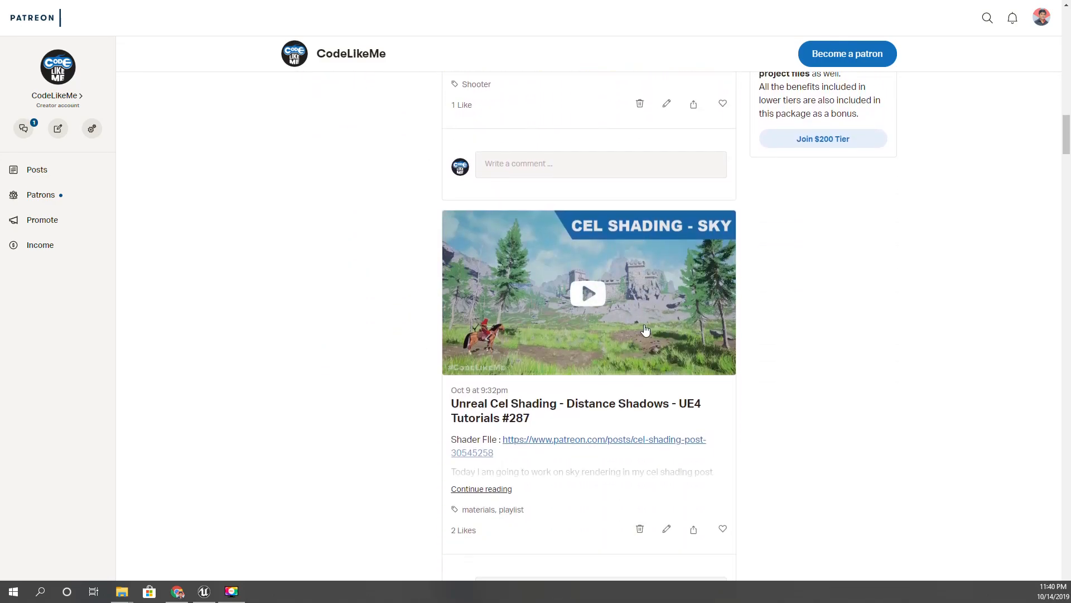
scroll(646, 330, down, 8)
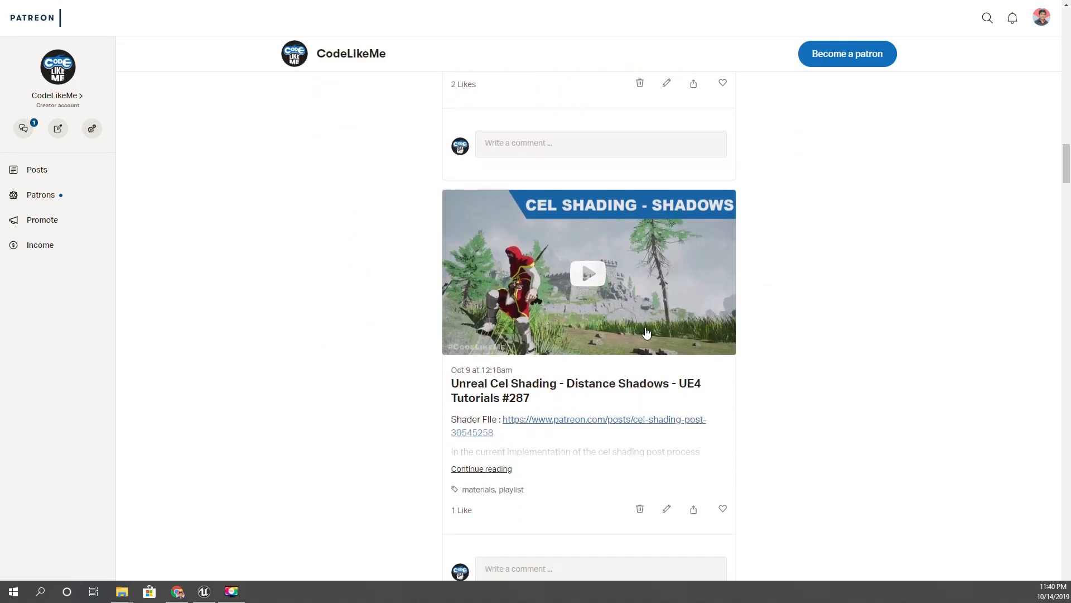
scroll(646, 333, down, 3)
scroll(647, 335, up, 20)
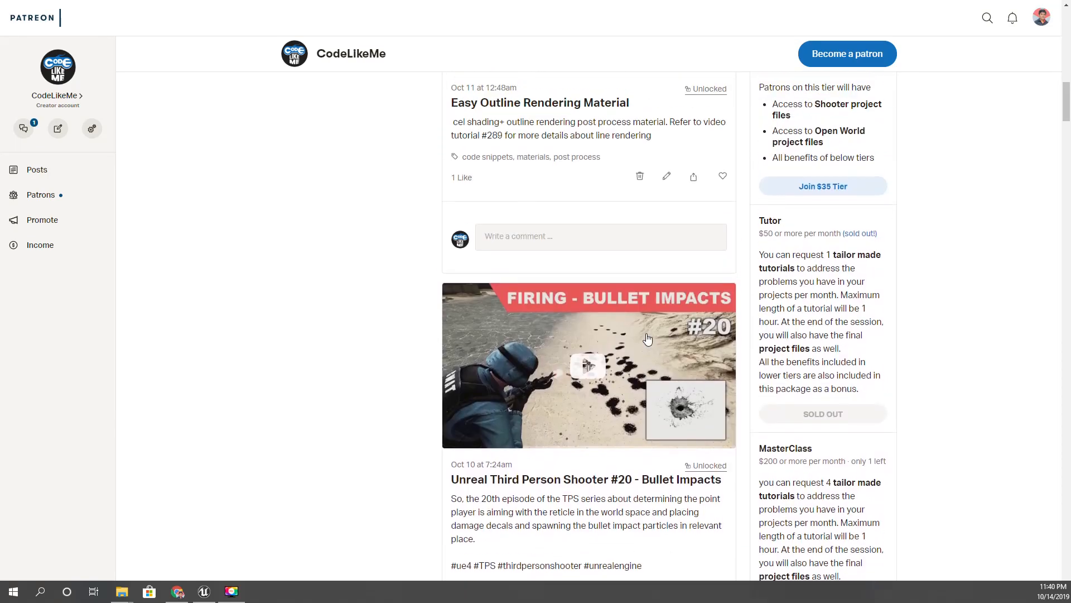
scroll(647, 337, up, 8)
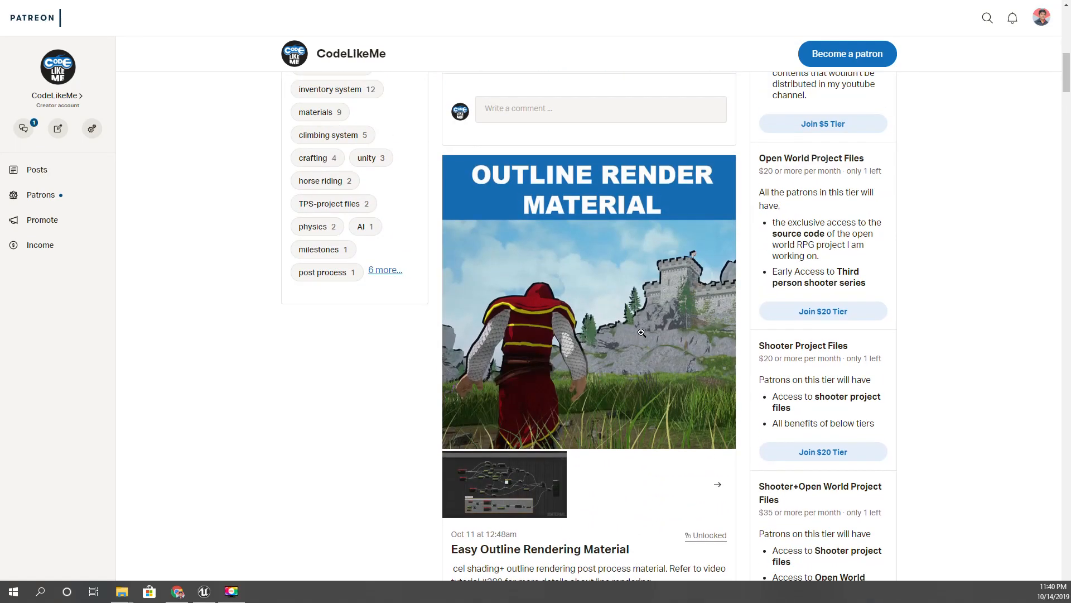